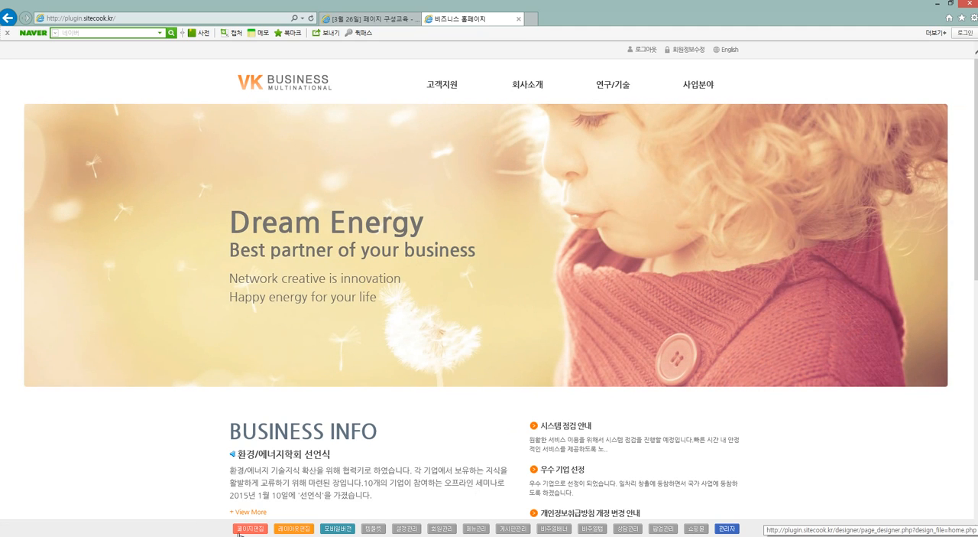
# Open the main page (home.php) in the page designer, compare it with the live homepage, and close the designer.
pyautogui.click(239, 528)
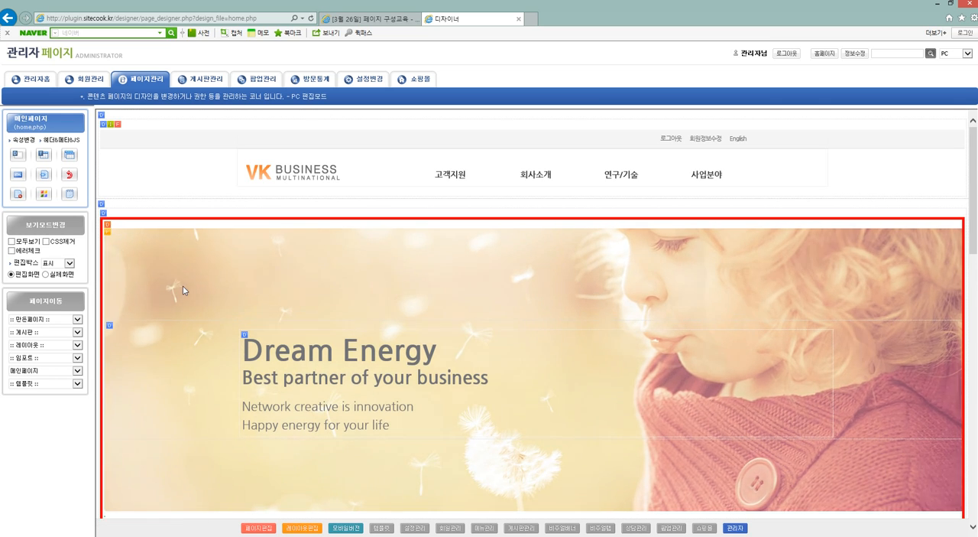
pyautogui.click(44, 57)
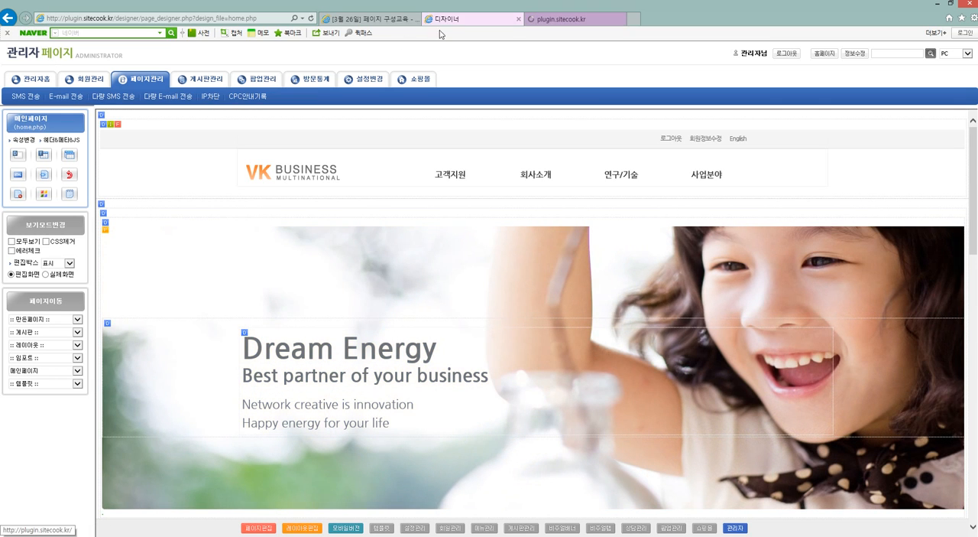
pyautogui.moveTo(560, 21); pyautogui.dragTo(478, 24)
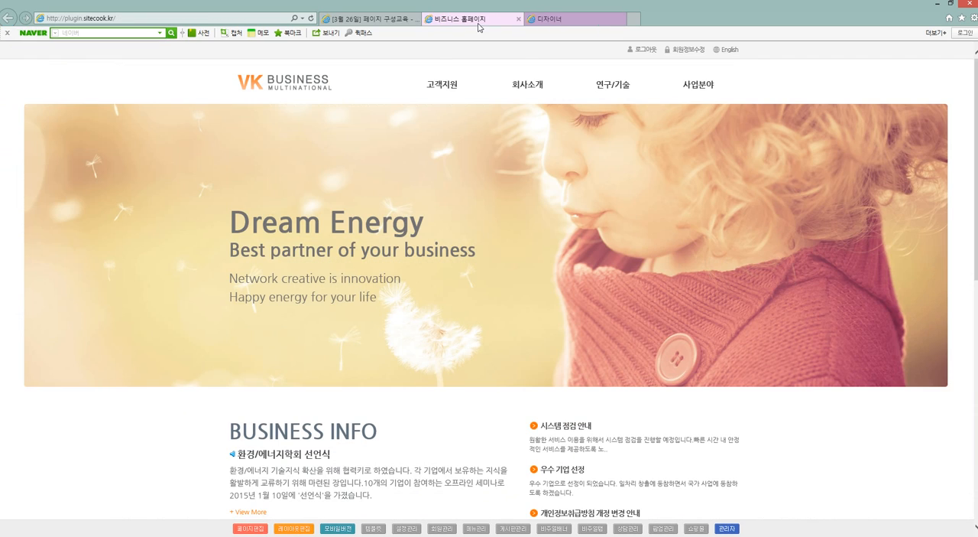
pyautogui.click(577, 20)
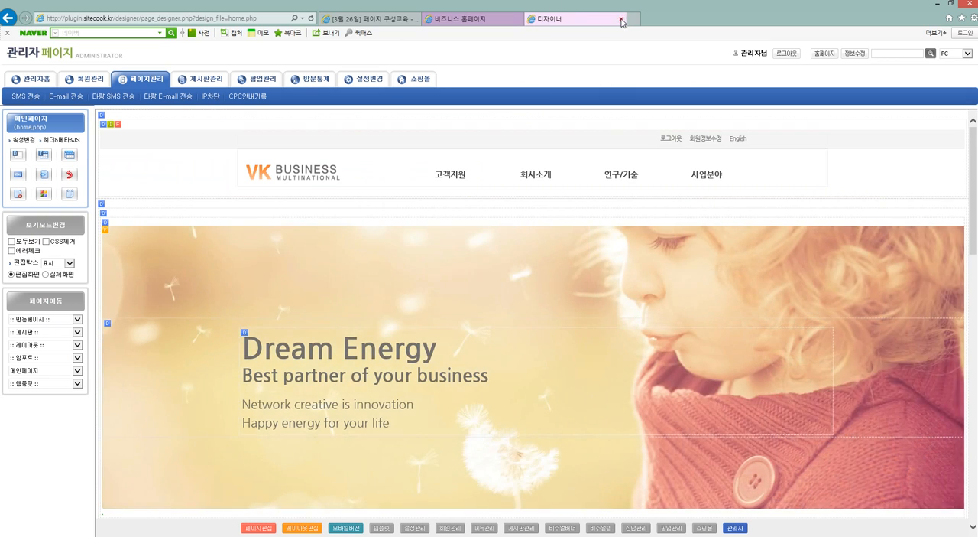
pyautogui.click(622, 21)
# Open the 공지사항 page under 고객지원 in the page designer and compare it with the live page.
pyautogui.click(436, 85)
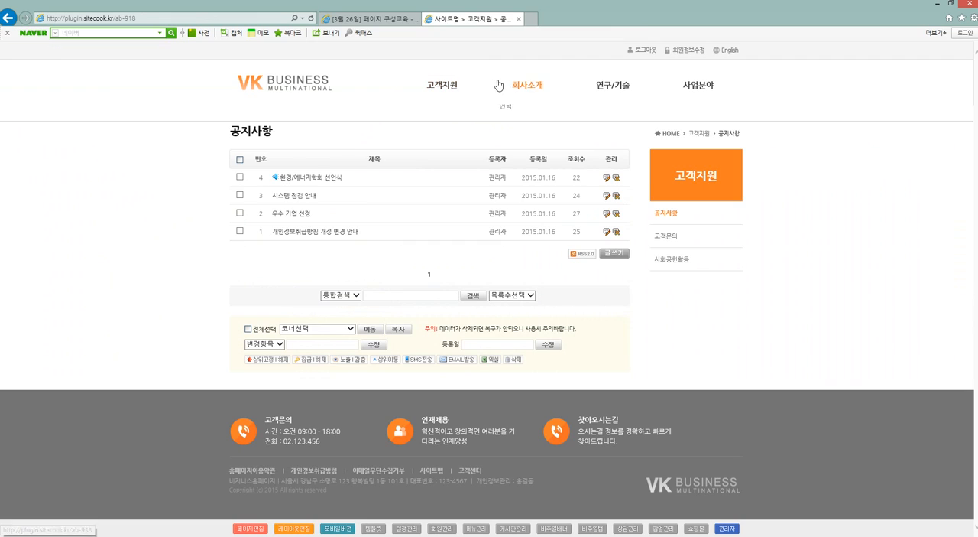
pyautogui.moveTo(498, 85)
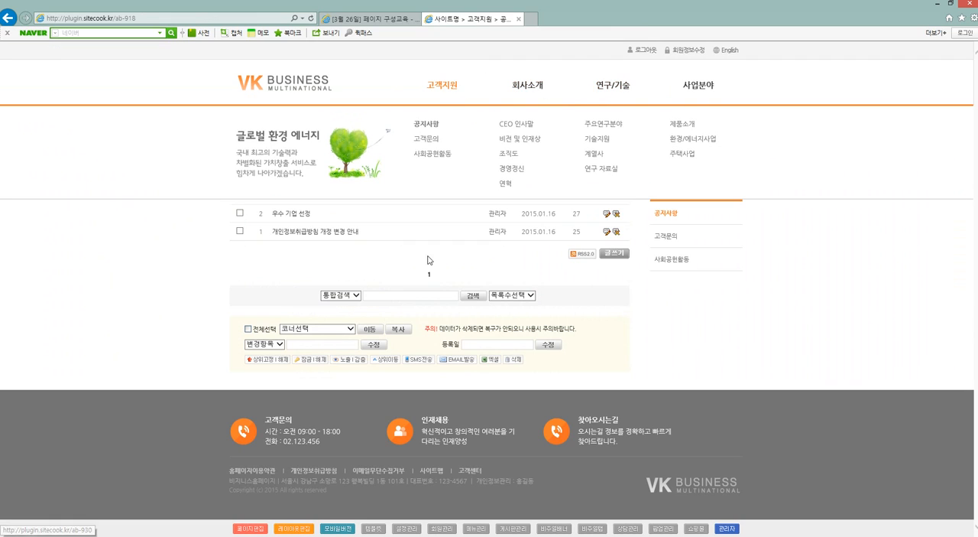
pyautogui.click(248, 528)
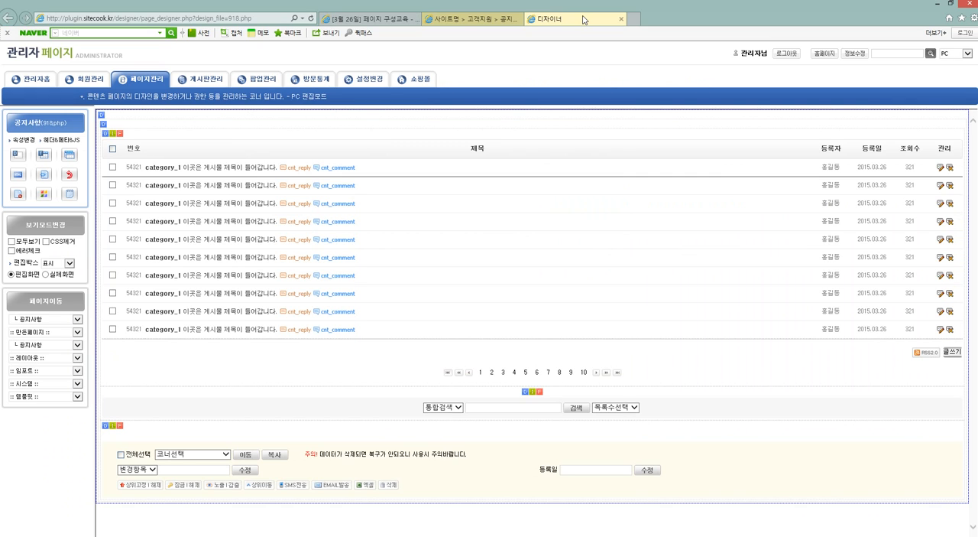
pyautogui.click(466, 26)
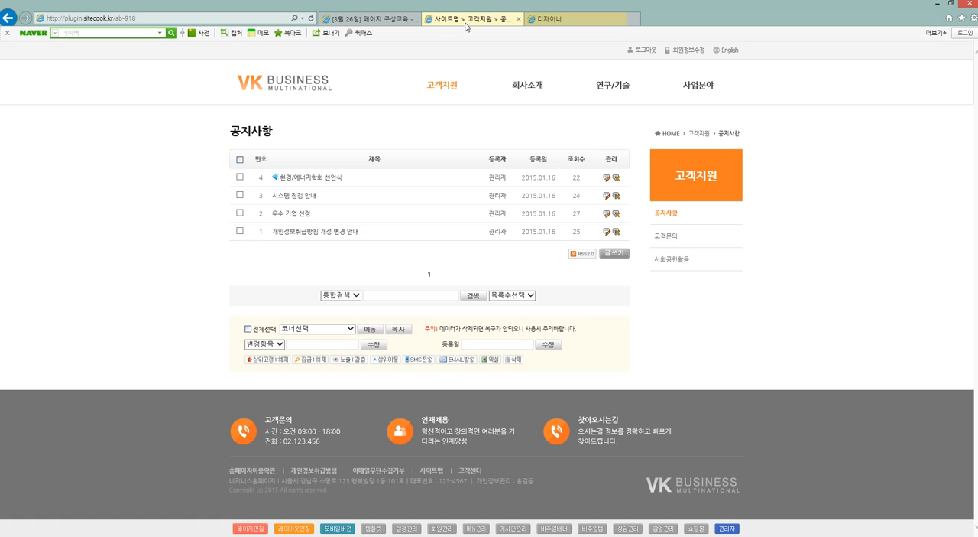
pyautogui.click(579, 21)
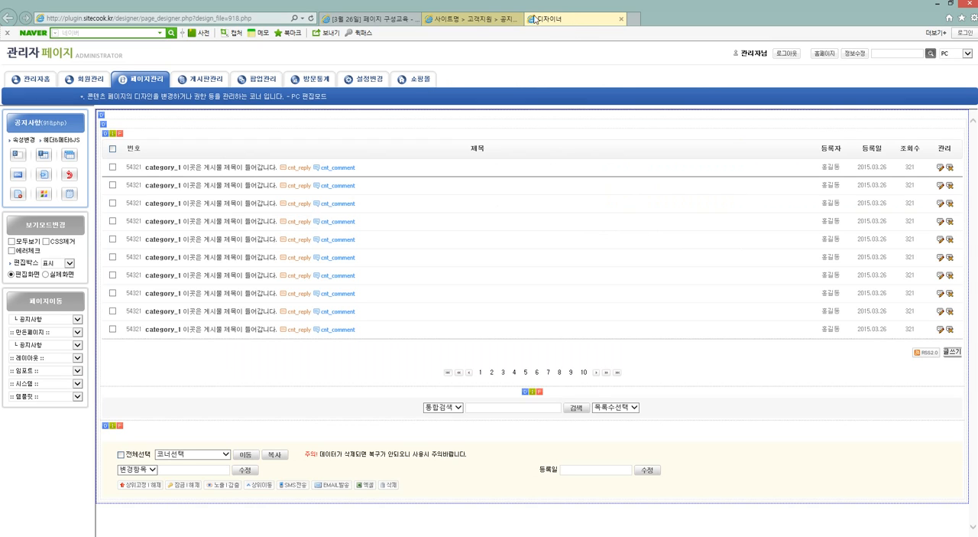
# View the shared sub-page layout (layout.php) in the designer and return to the live 공지사항 page.
pyautogui.click(474, 22)
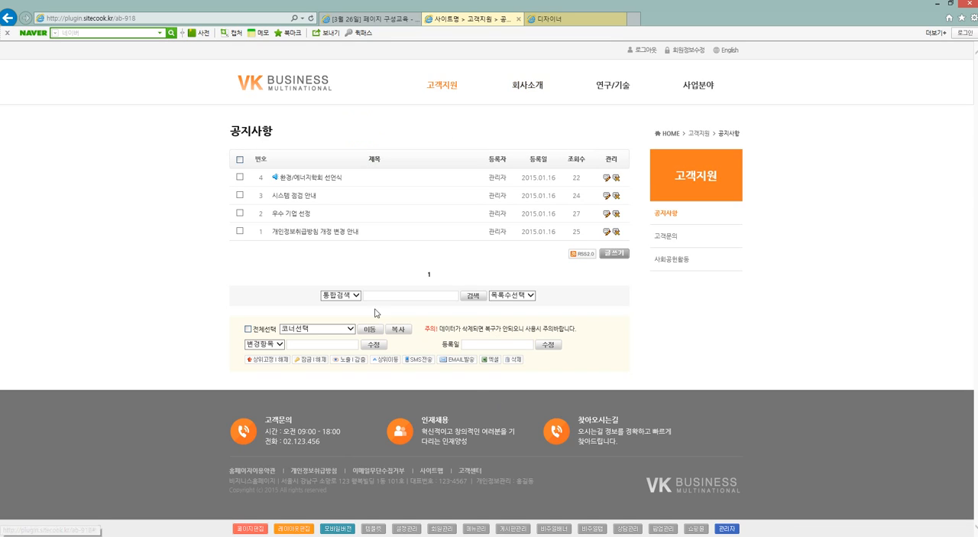
pyautogui.click(294, 529)
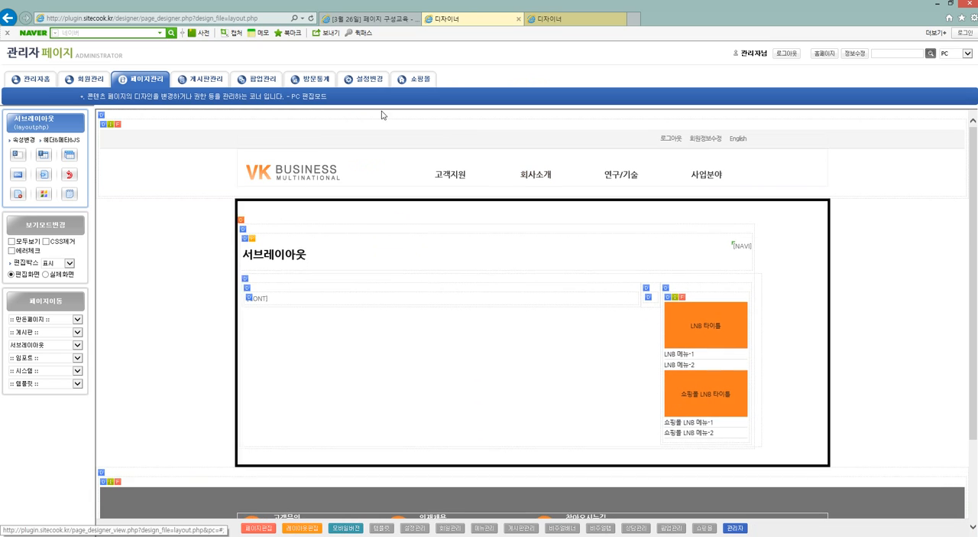
pyautogui.click(691, 413)
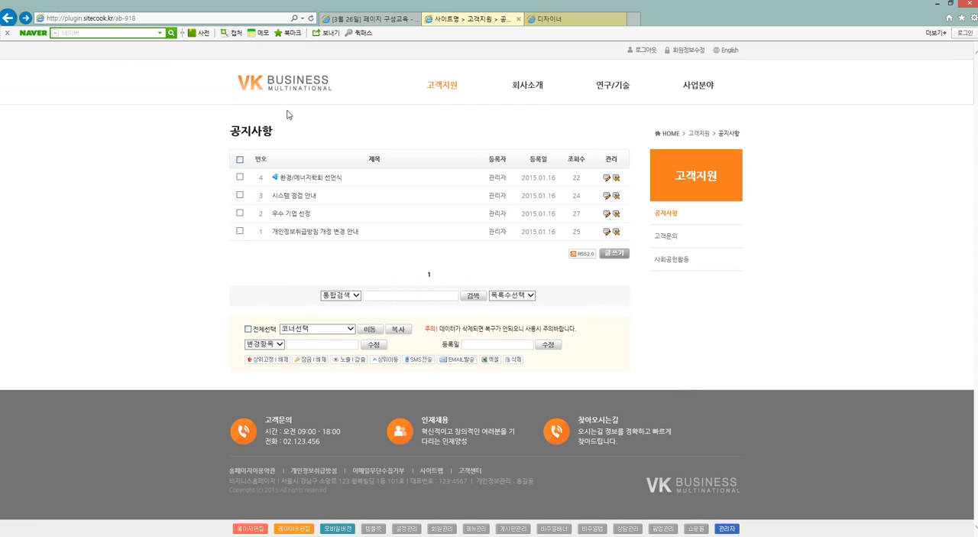
# View the CEO 인사말 page under 회사소개 in the page designer and return to the homepage.
pyautogui.click(541, 97)
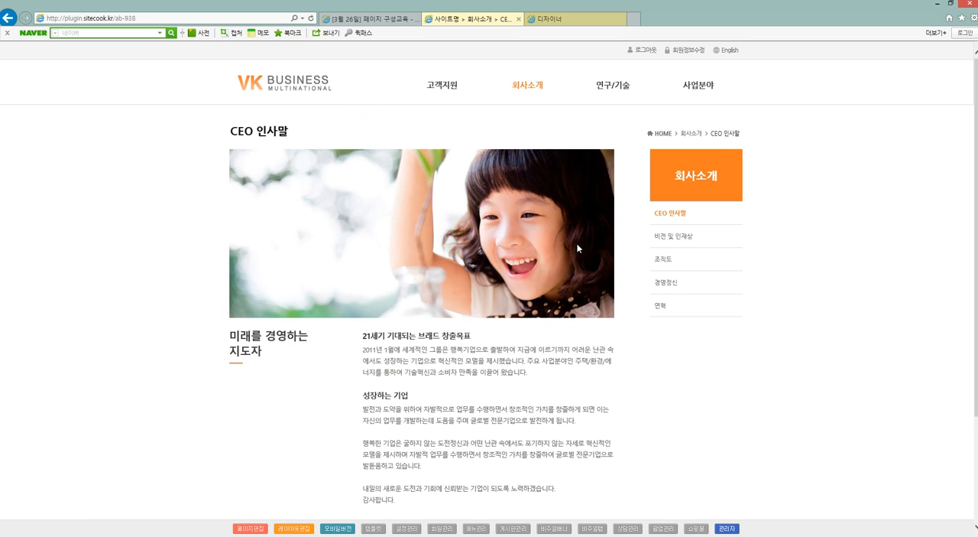
pyautogui.click(253, 528)
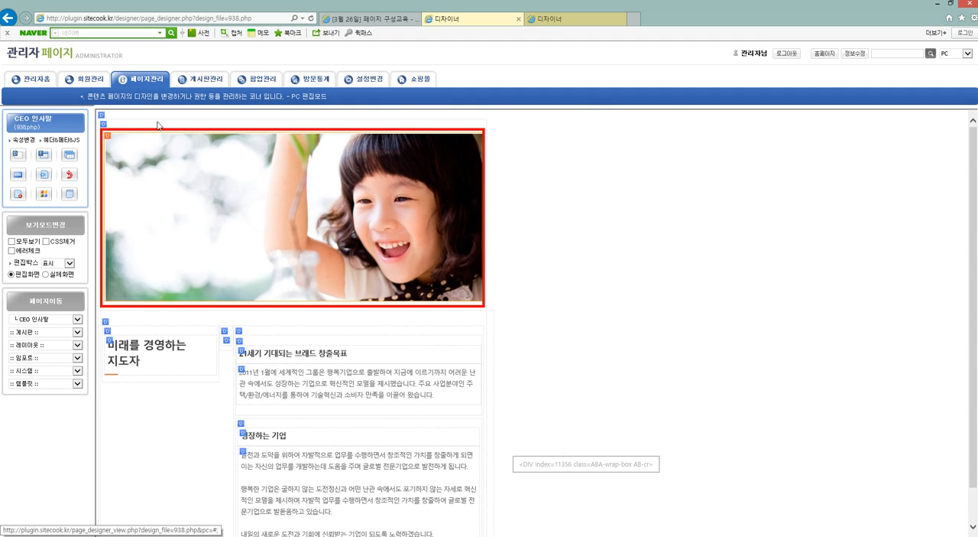
pyautogui.click(83, 57)
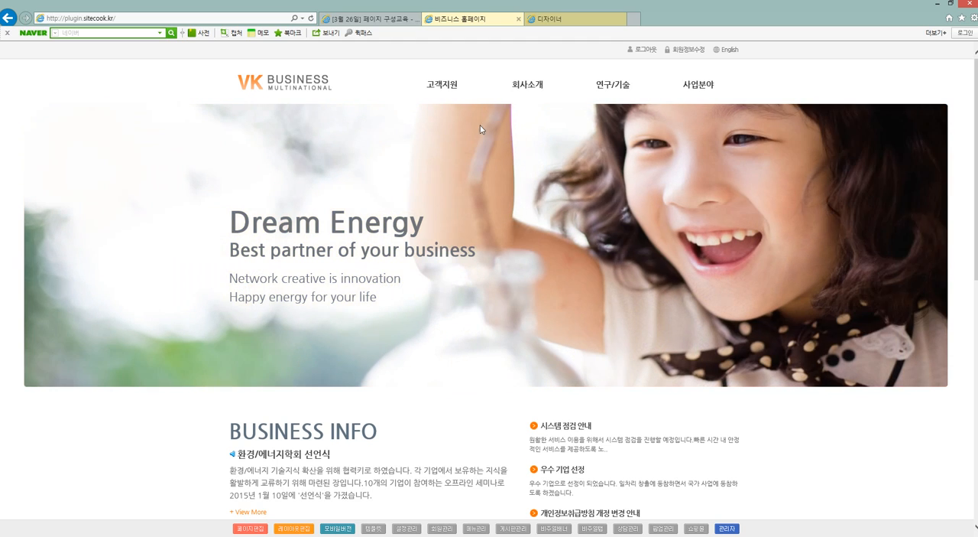
# Open the CEO 인사말 page under 회사소개 for page editing and look over its content blocks.
pyautogui.click(515, 95)
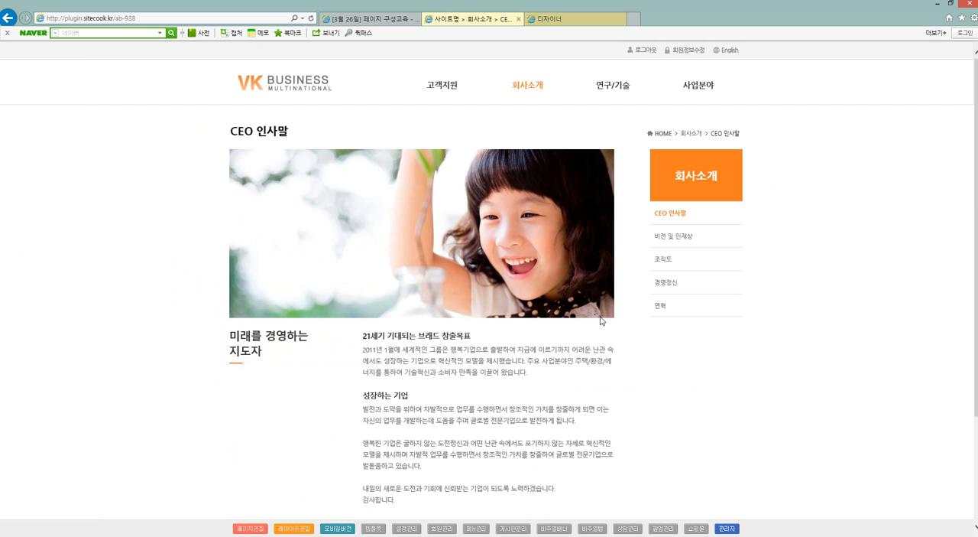
pyautogui.click(246, 528)
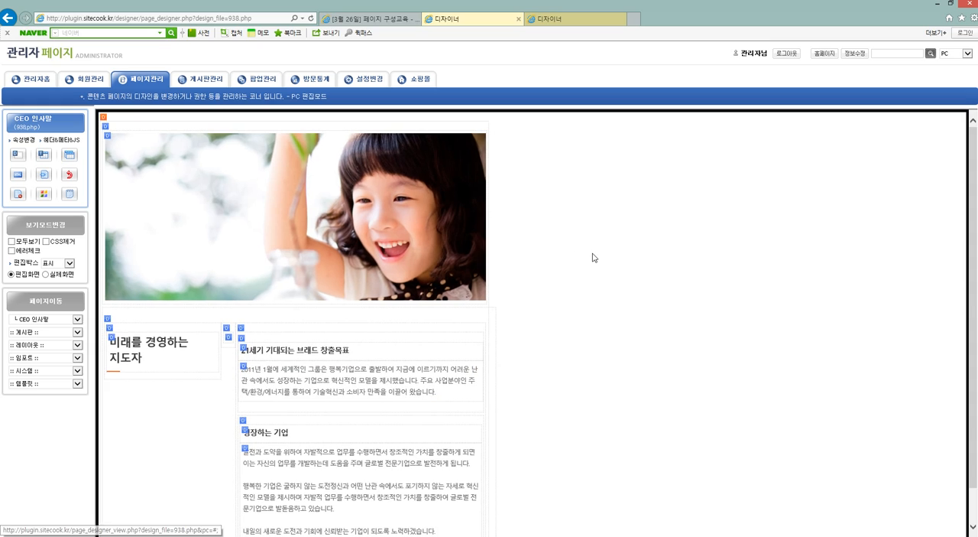
pyautogui.scroll(-1, 595, 257)
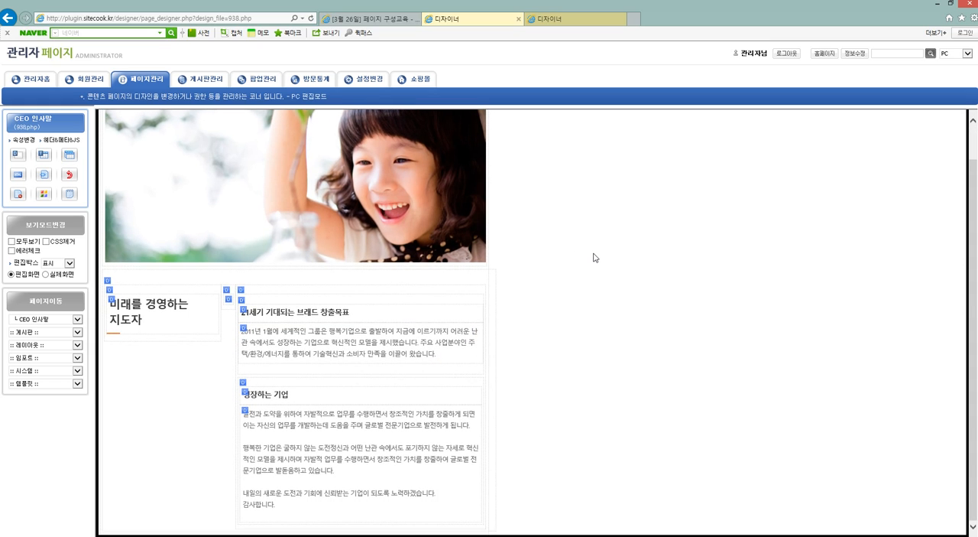
pyautogui.scroll(1, 595, 257)
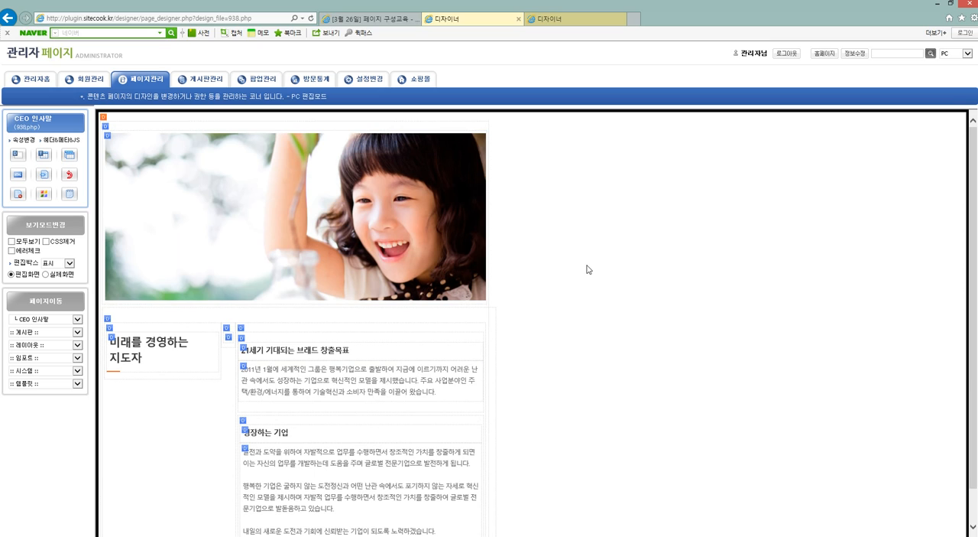
# Replace the large photo at the head of the CEO 인사말 page with main01.jpg from the desktop.
pyautogui.rightClick(352, 217)
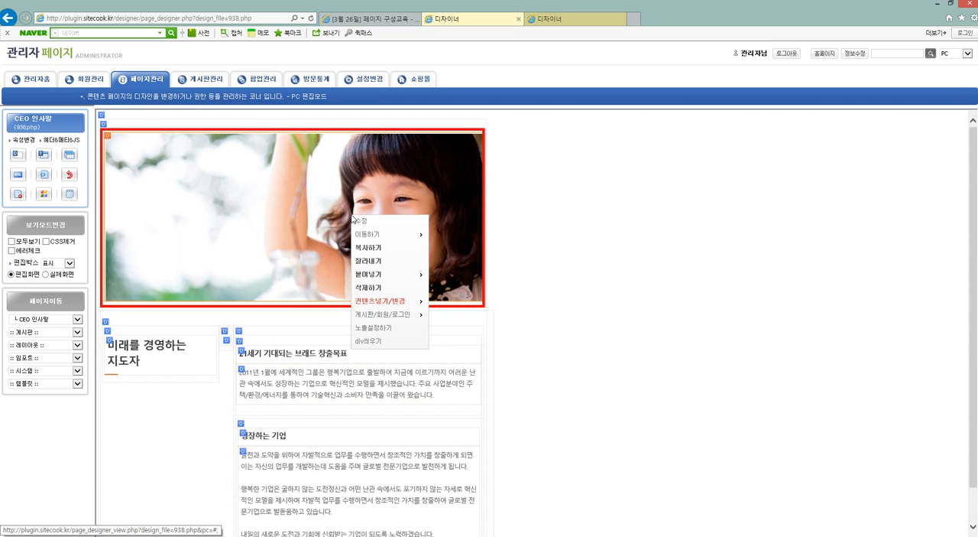
pyautogui.click(356, 221)
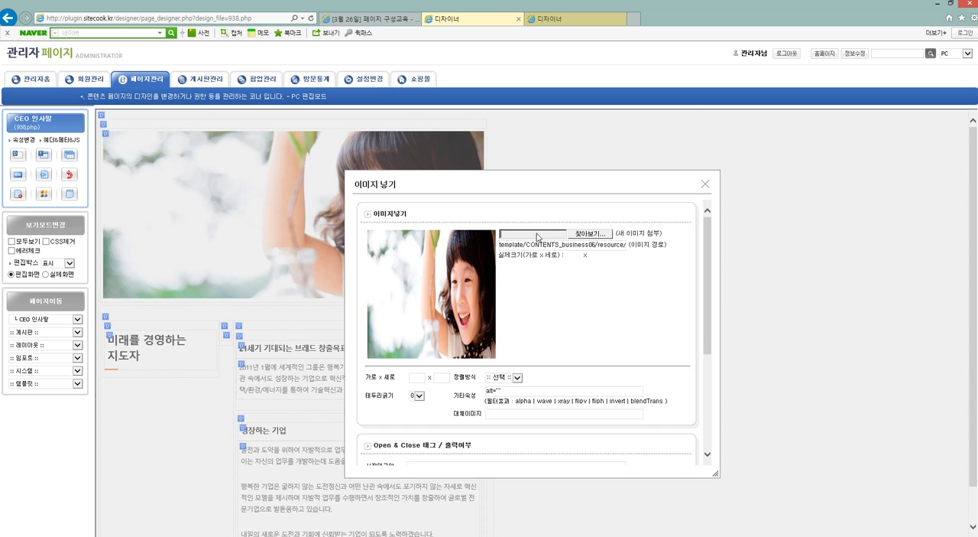
pyautogui.click(579, 236)
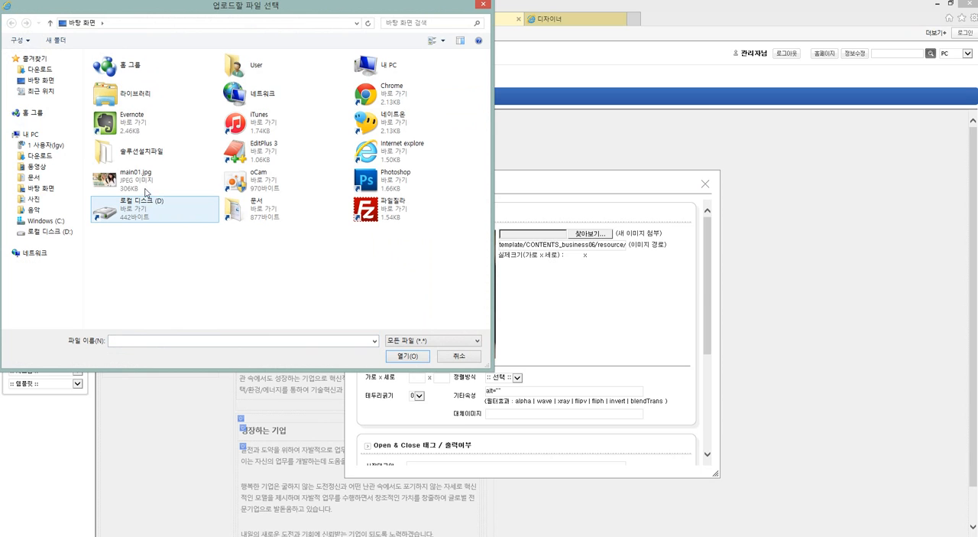
pyautogui.doubleClick(130, 178)
pyautogui.click(589, 398)
pyautogui.scroll(-4, 648, 384)
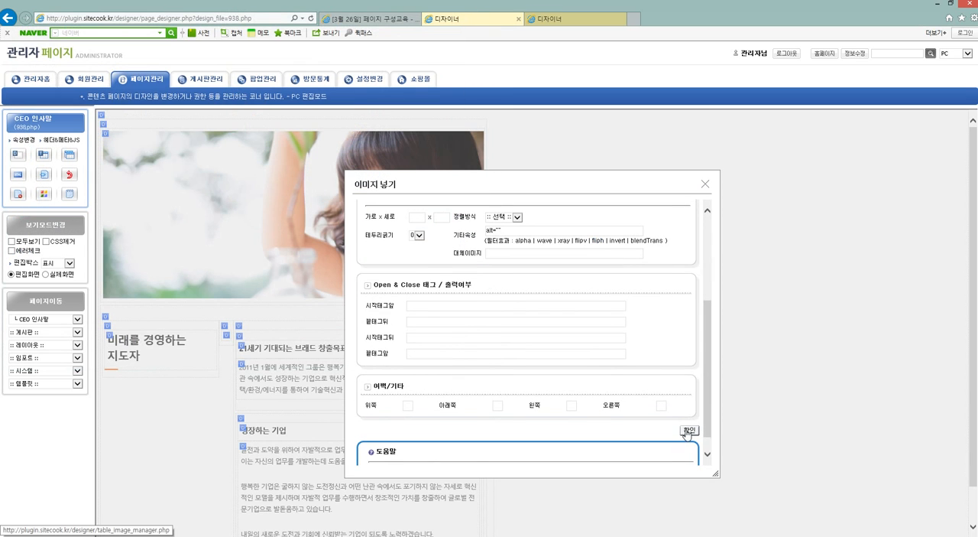
pyautogui.click(688, 430)
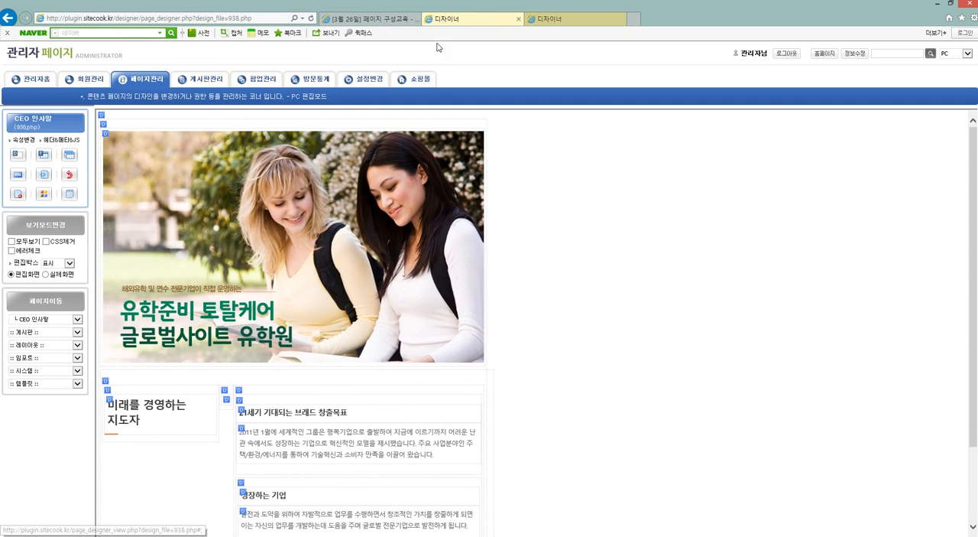
# Go to the live 회사소개 page in the other browser tab to check the replaced photo.
pyautogui.click(571, 18)
pyautogui.click(122, 55)
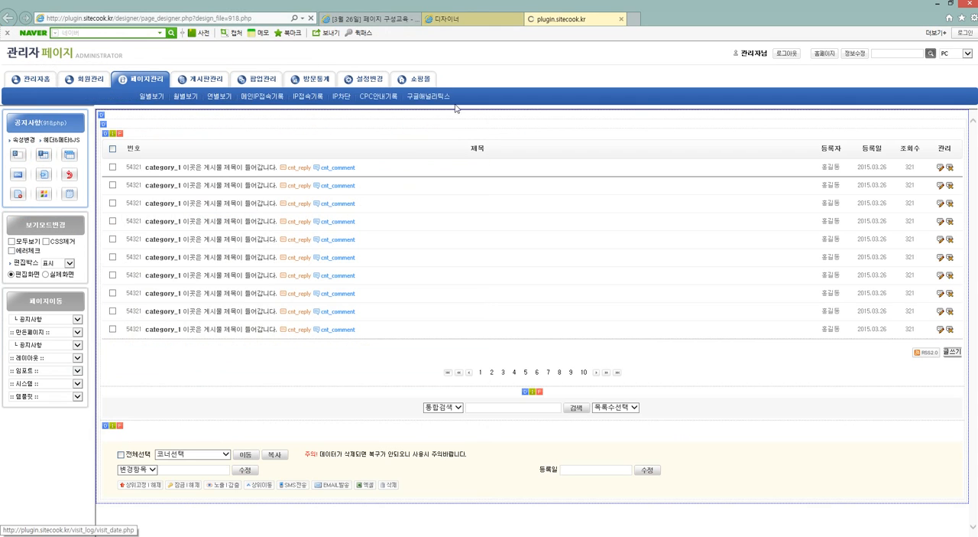
pyautogui.click(508, 87)
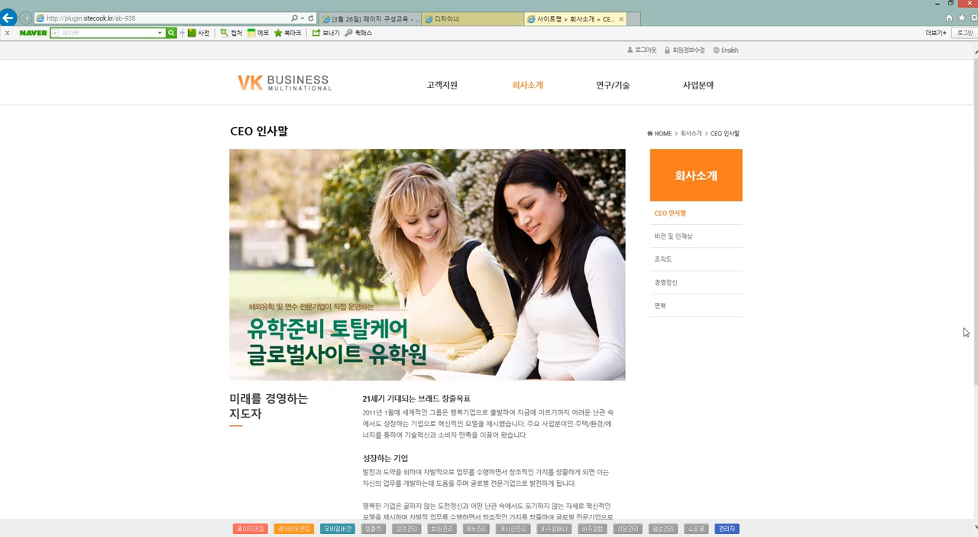
# Replace the heading text below the photo with "홈요솔루션" and "페이지구성교육" on two lines, and refresh the live page.
pyautogui.click(462, 19)
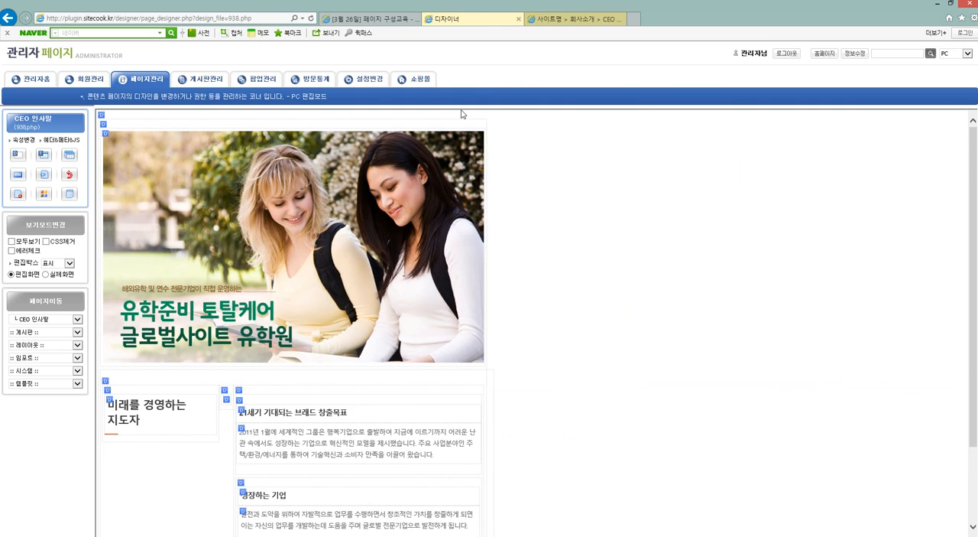
pyautogui.click(154, 417)
pyautogui.click(167, 424)
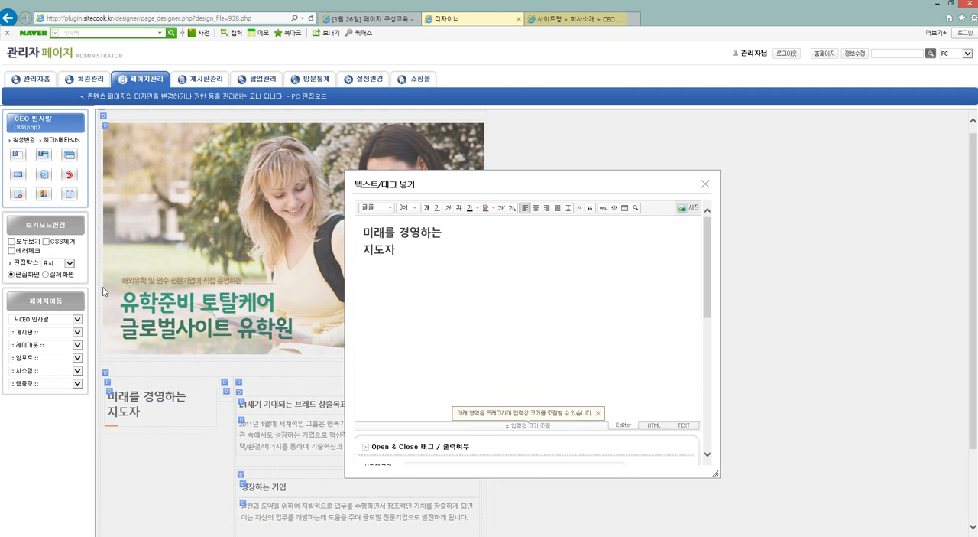
pyautogui.click(411, 259)
pyautogui.hotkey('ctrl', 'a')
pyautogui.write('gh')
pyautogui.press('BackSpace')
pyautogui.press('BackSpace')
pyautogui.write('홈요솔룻')
pyautogui.write('션')
pyautogui.press('Return')
pyautogui.write('페이지구성공육')
pyautogui.scroll(-1, 499, 448)
pyautogui.scroll(-3, 499, 448)
pyautogui.click(563, 457)
pyautogui.click(550, 22)
pyautogui.press('F5')
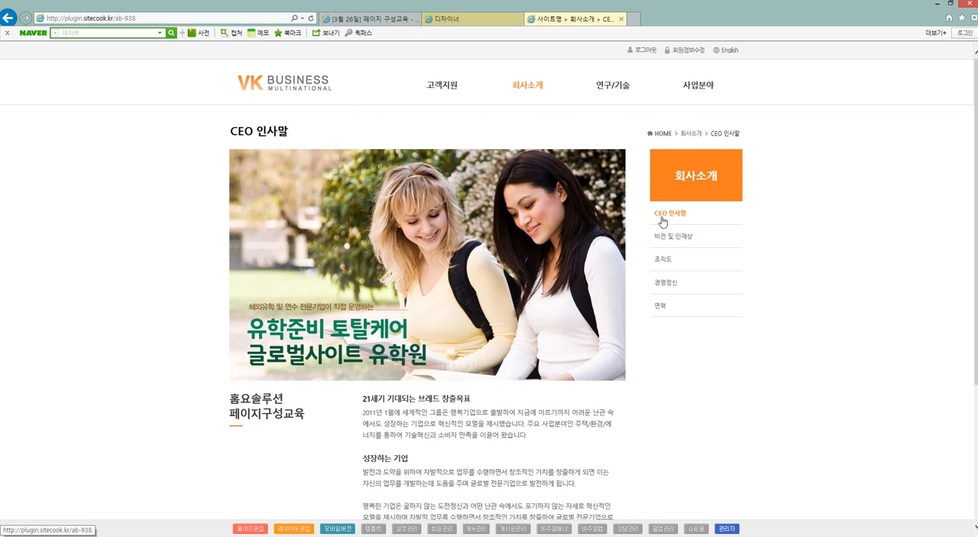
# Change the page name in the page properties to 페이지구성교육, save it, and refresh the live page.
pyautogui.click(452, 18)
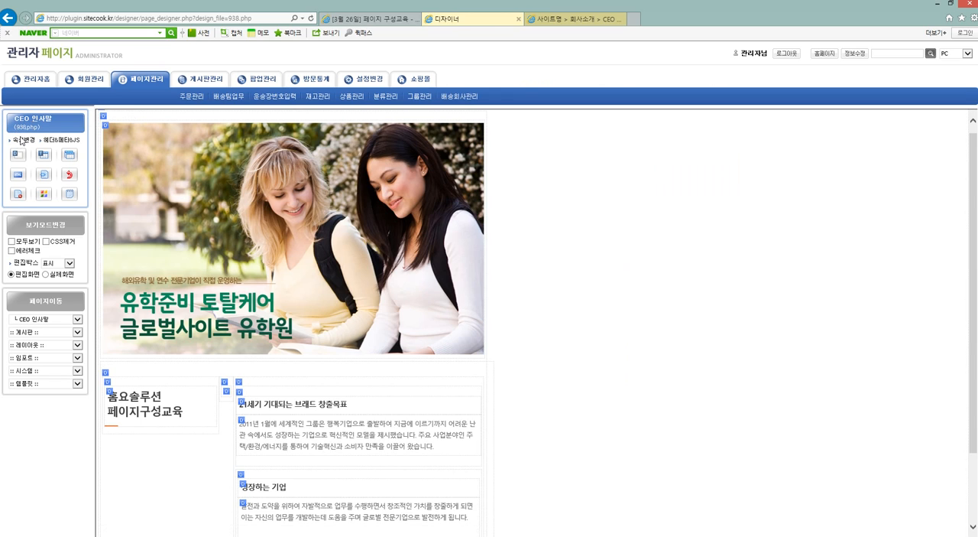
pyautogui.click(23, 141)
pyautogui.moveTo(203, 65); pyautogui.dragTo(134, 67)
pyautogui.write('페이지설')
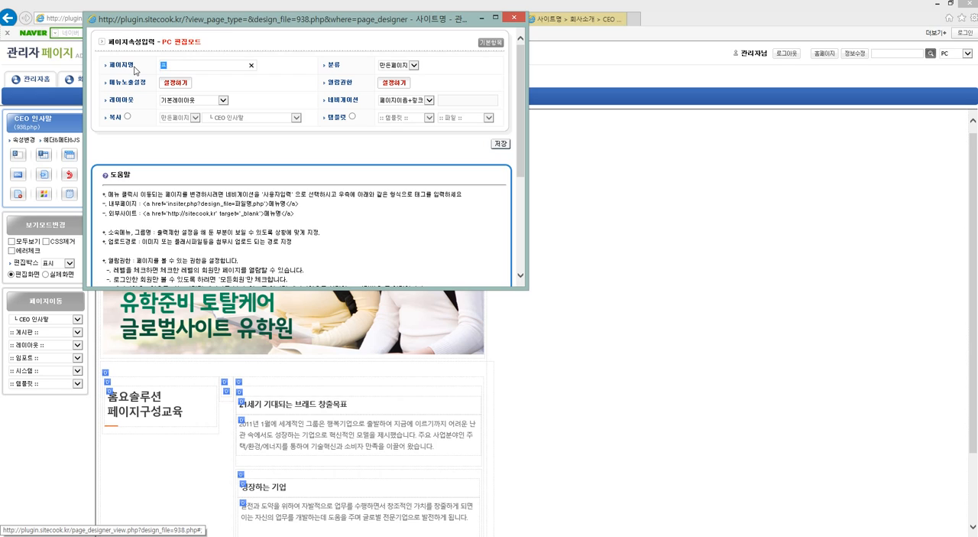
pyautogui.write('성교육')
pyautogui.click(502, 143)
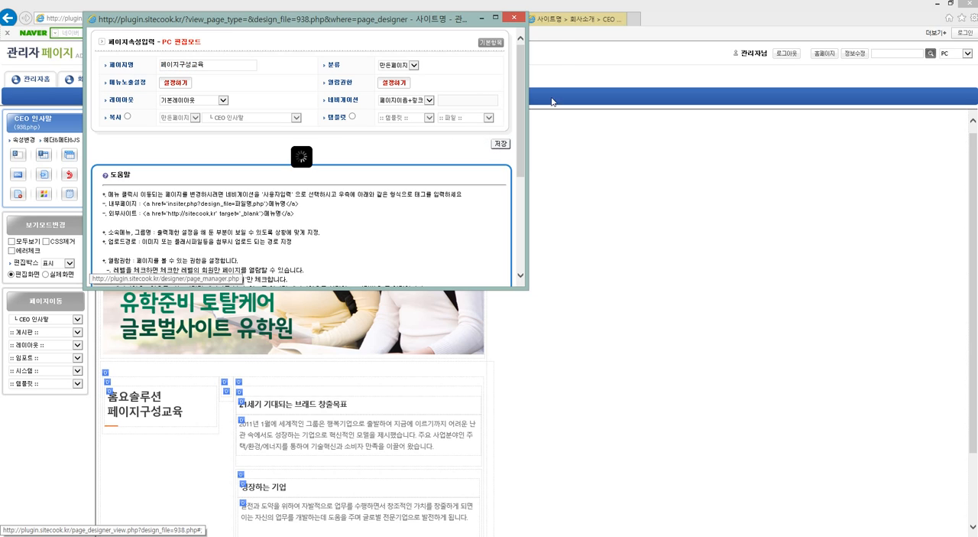
pyautogui.click(569, 19)
pyautogui.press('F5')
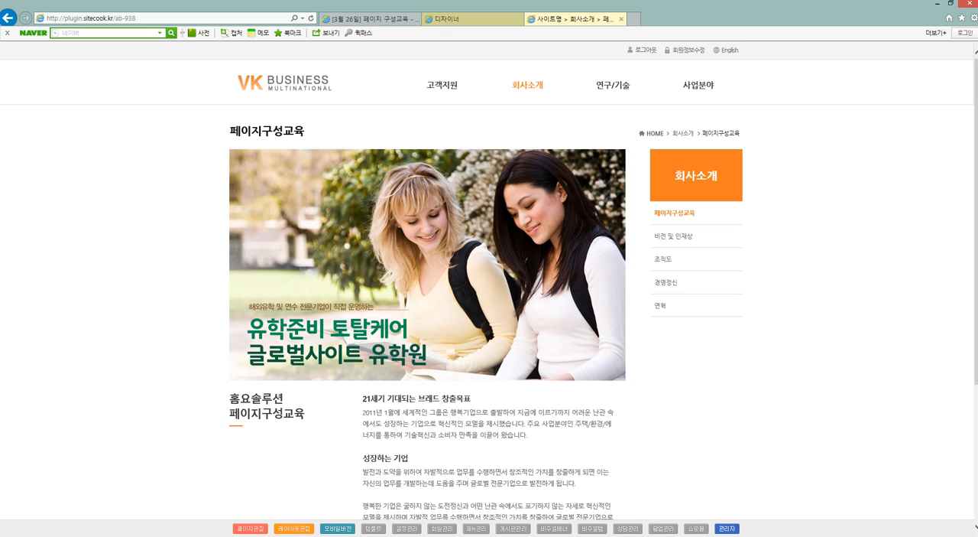
# Open the template page list and preview the 인사말 template of 테마1 under 서브페이지.
pyautogui.click(375, 528)
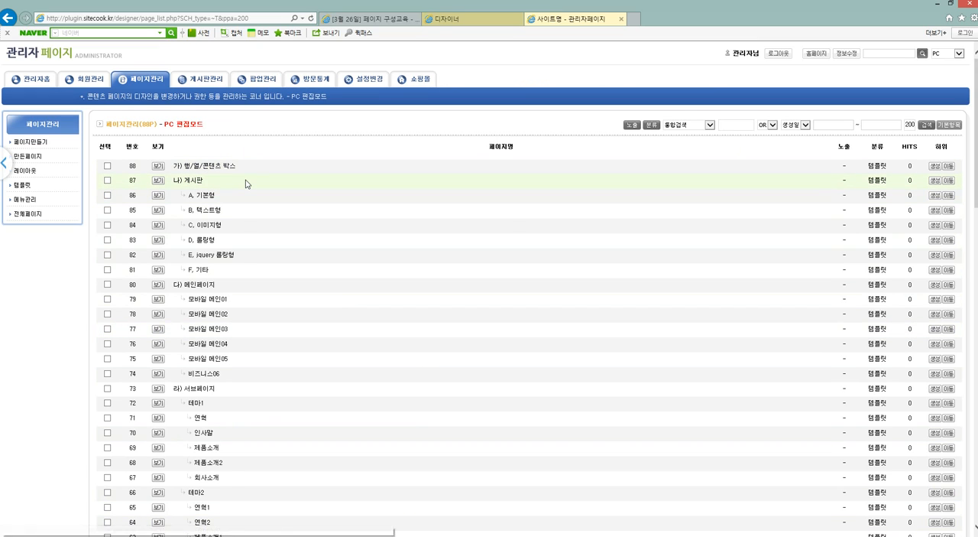
pyautogui.scroll(-2, 246, 184)
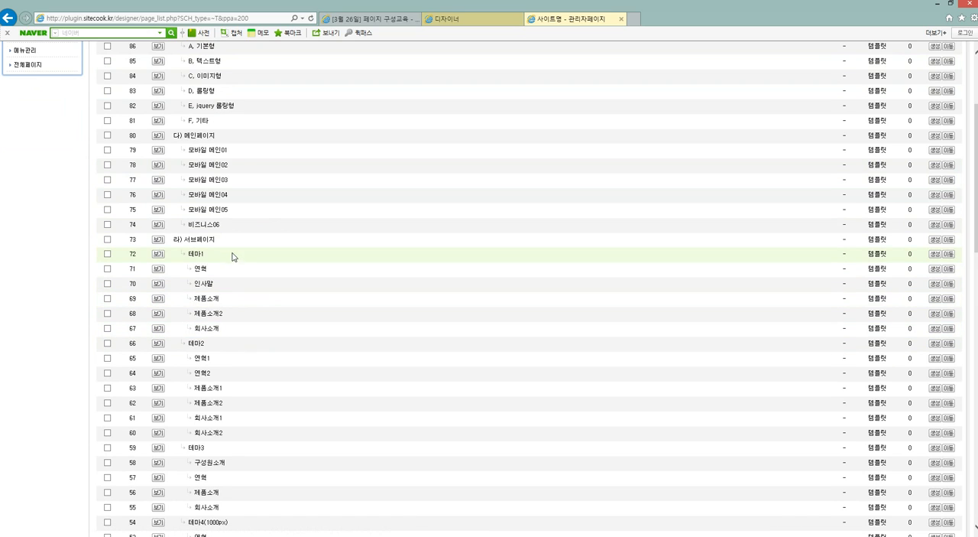
pyautogui.click(159, 284)
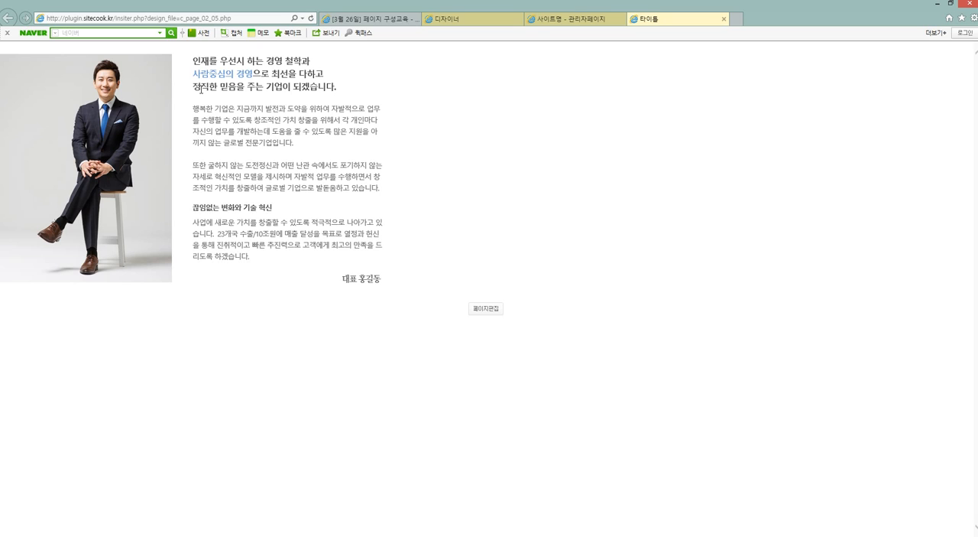
# Close the 페이지 구성교육 post tab, and review the 인사말 template preview and its entry under 테마1 in the template list.
pyautogui.click(369, 19)
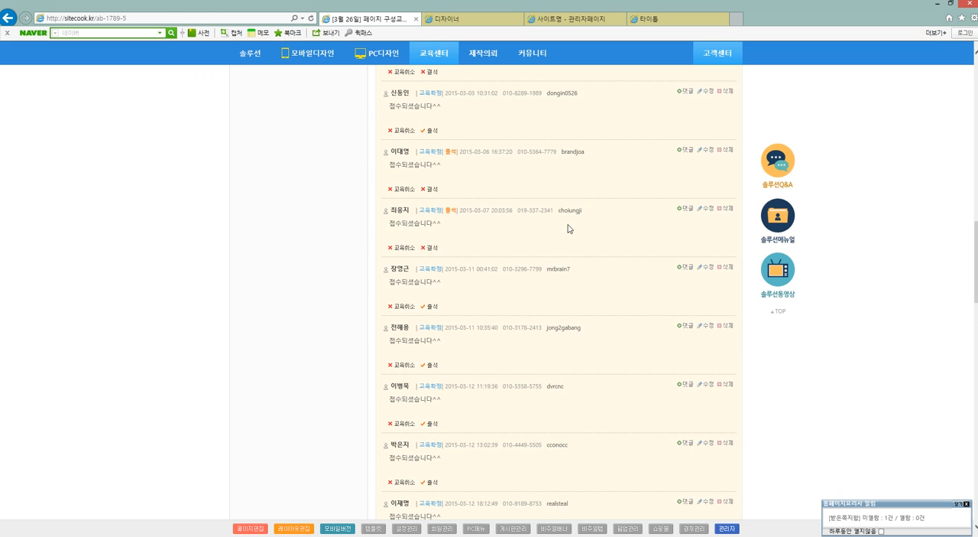
pyautogui.click(416, 19)
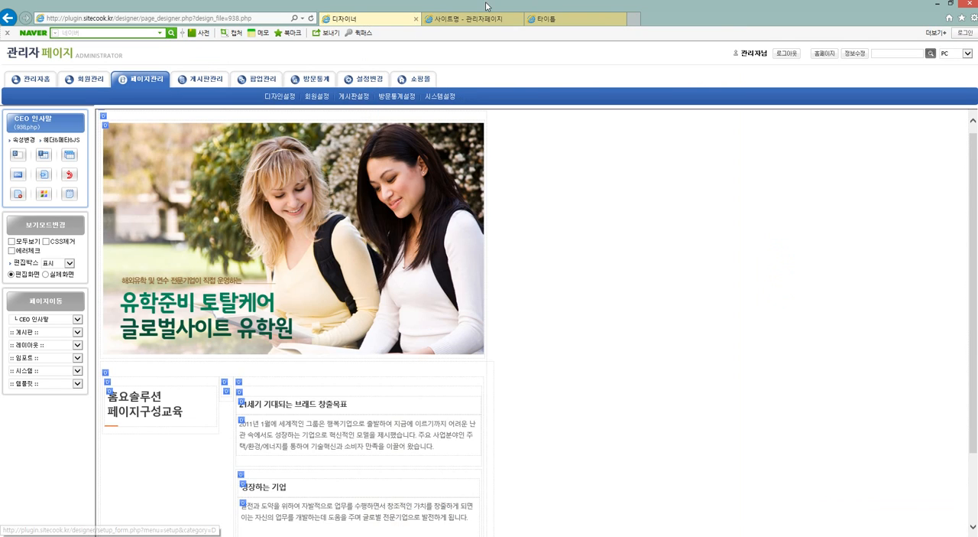
pyautogui.click(556, 19)
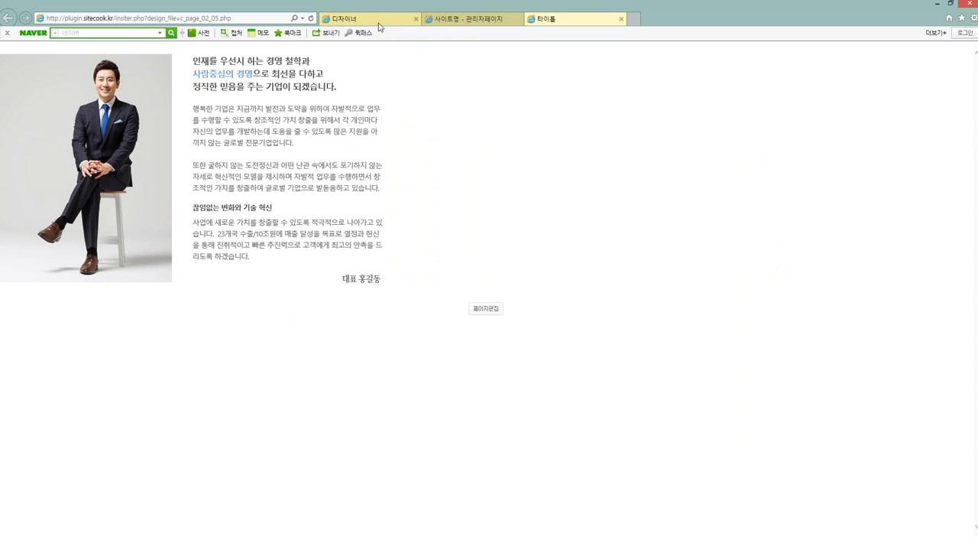
pyautogui.click(475, 22)
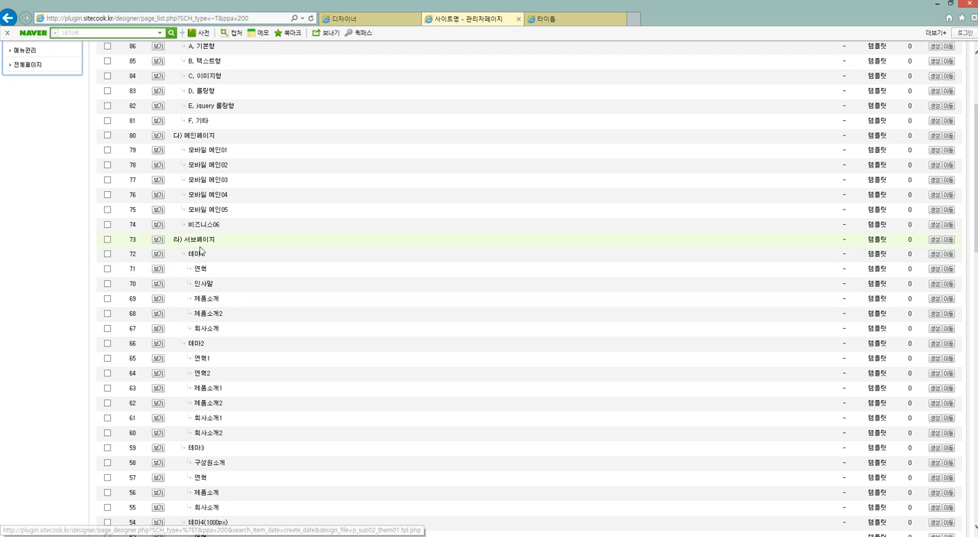
pyautogui.click(209, 286)
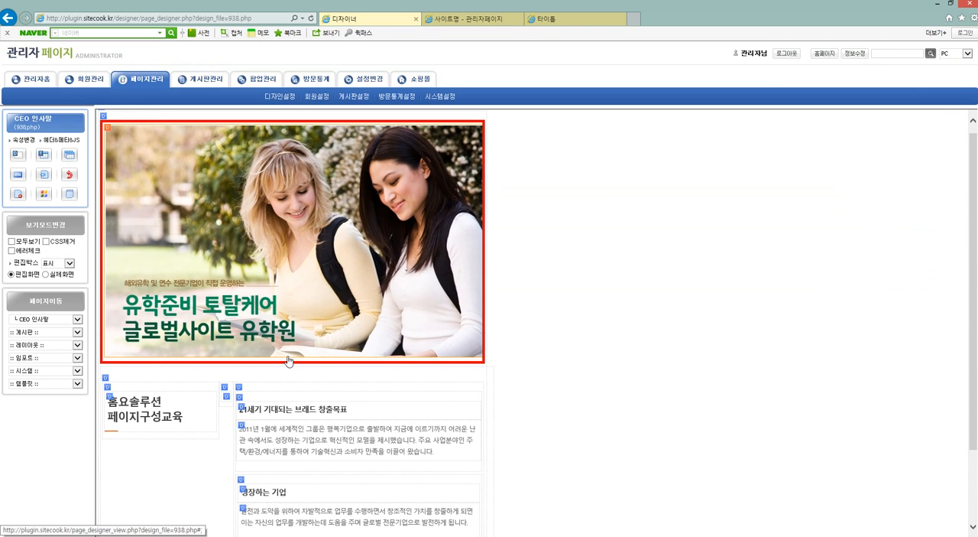
# In the page properties, set the page to copy the 인사말 template of 테마1 from 템플릿, and save.
pyautogui.click(26, 141)
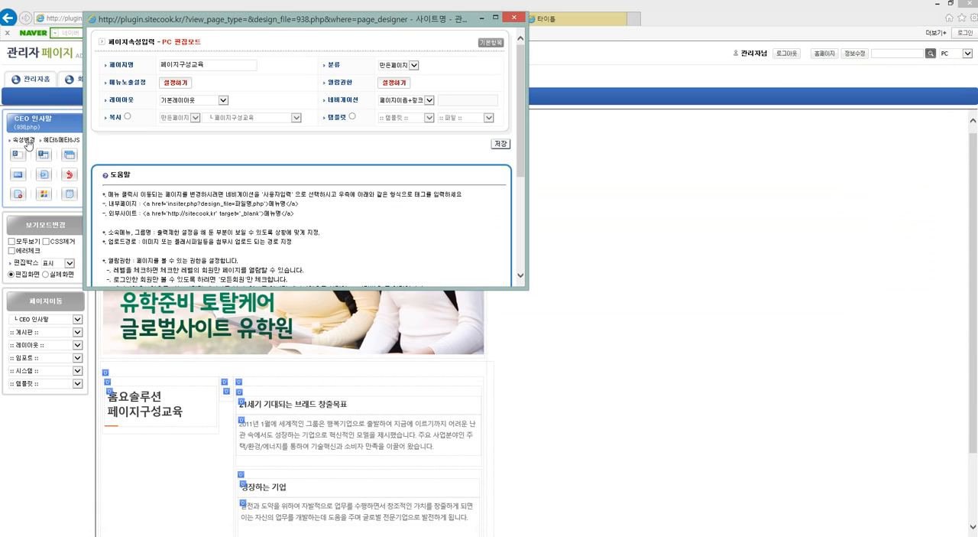
pyautogui.click(127, 117)
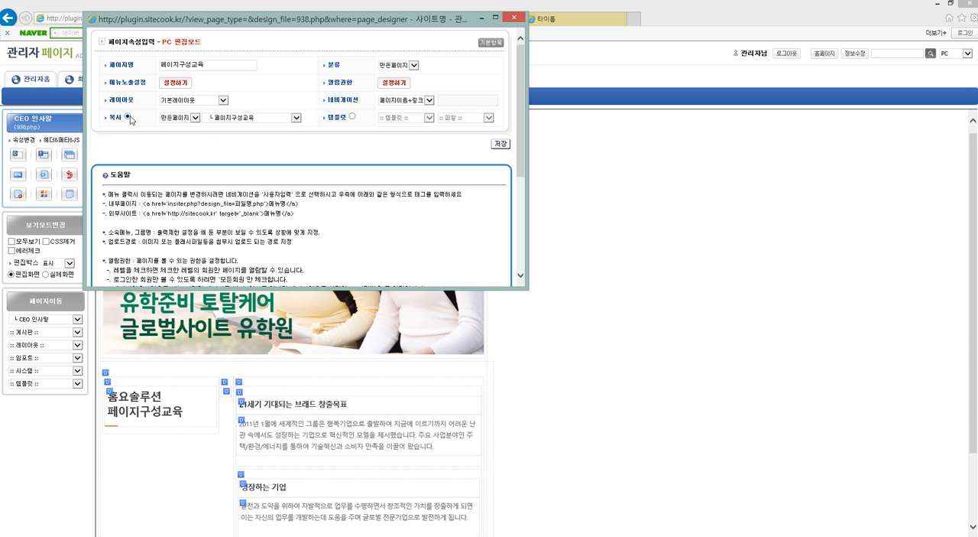
pyautogui.click(176, 119)
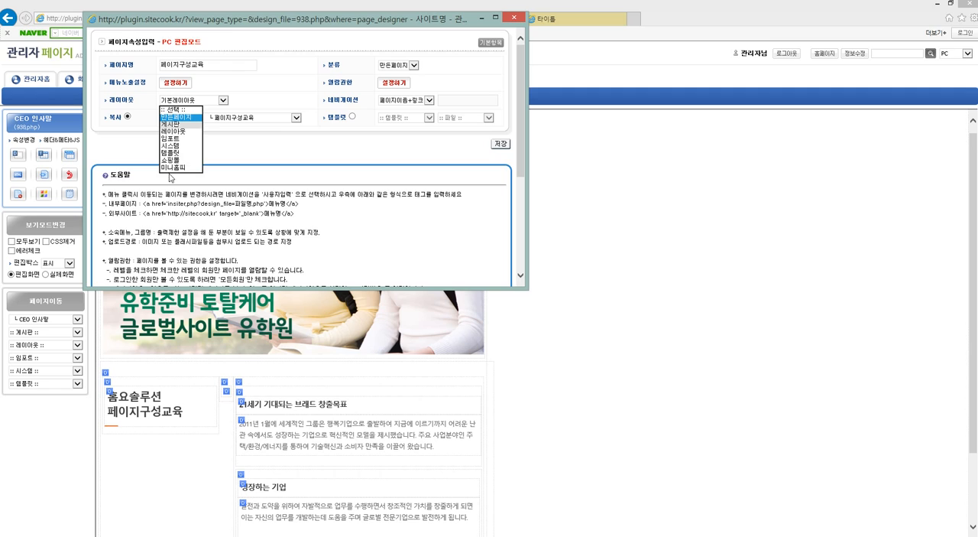
pyautogui.click(180, 153)
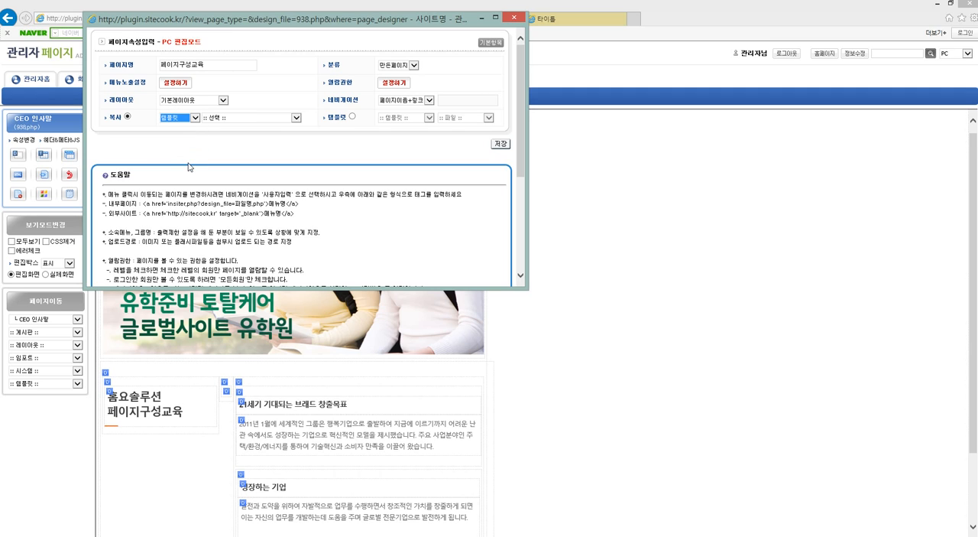
pyautogui.click(237, 120)
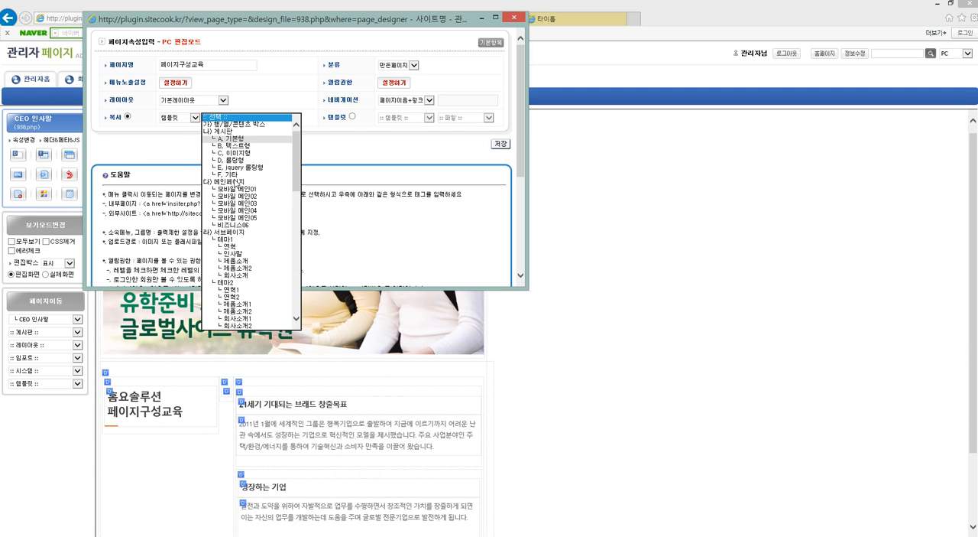
pyautogui.click(255, 255)
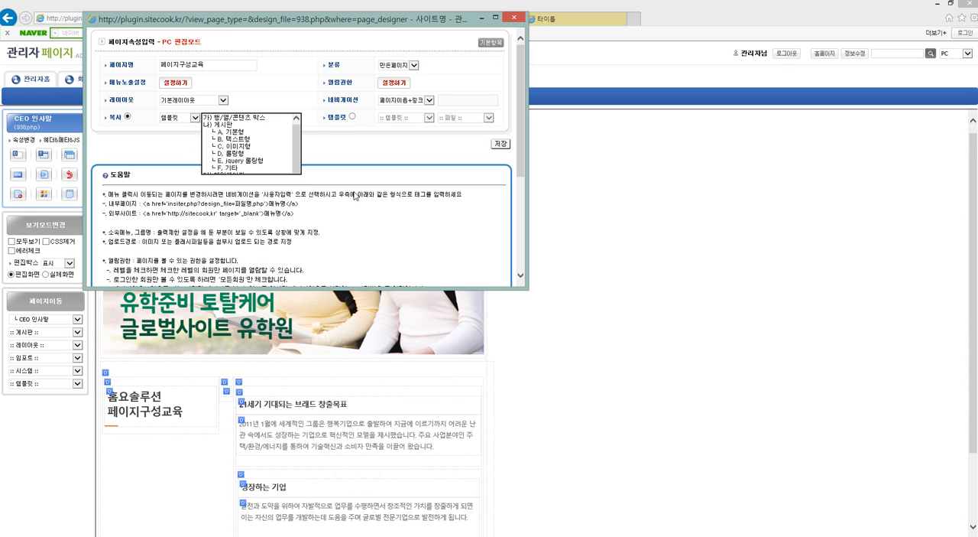
pyautogui.click(500, 144)
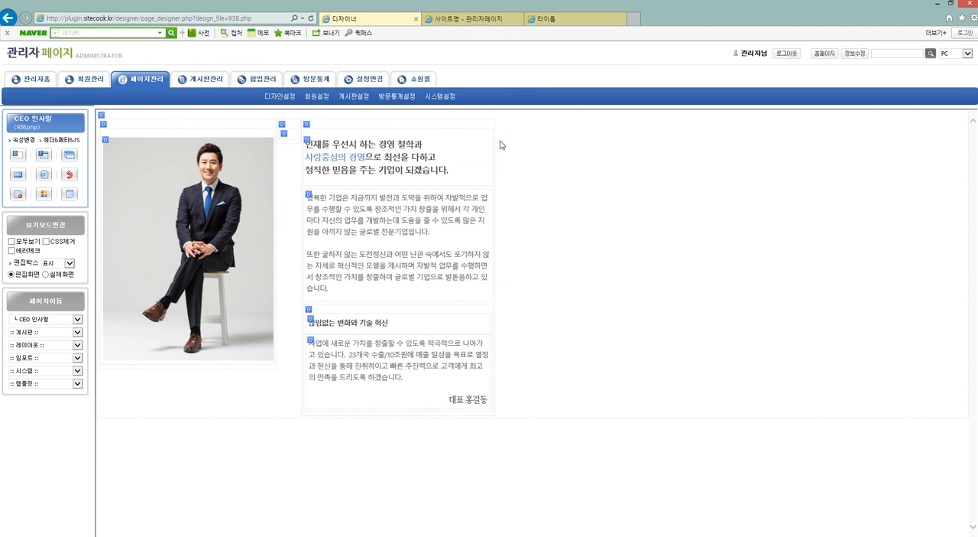
# Compare the page with the template preview, and open the live 회사소개 page from the homepage.
pyautogui.click(554, 22)
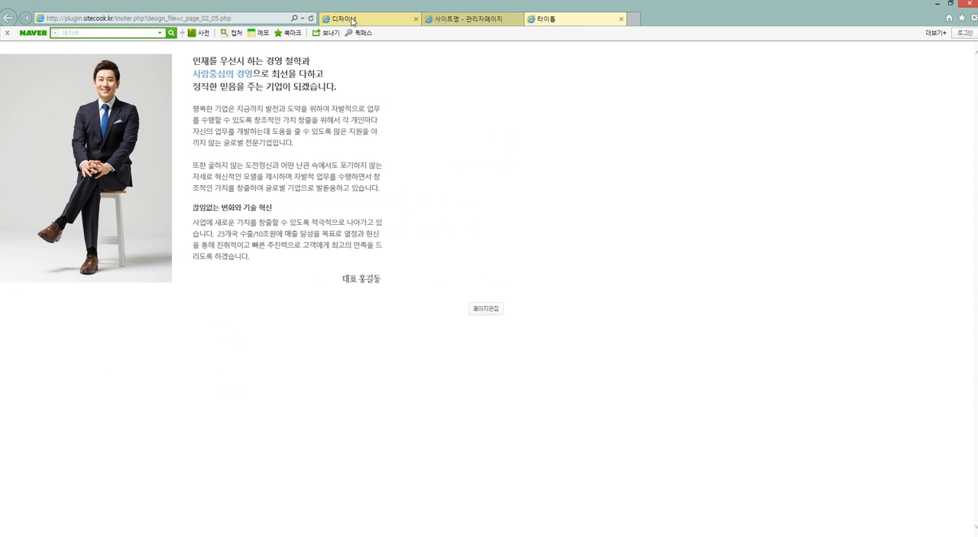
pyautogui.click(351, 16)
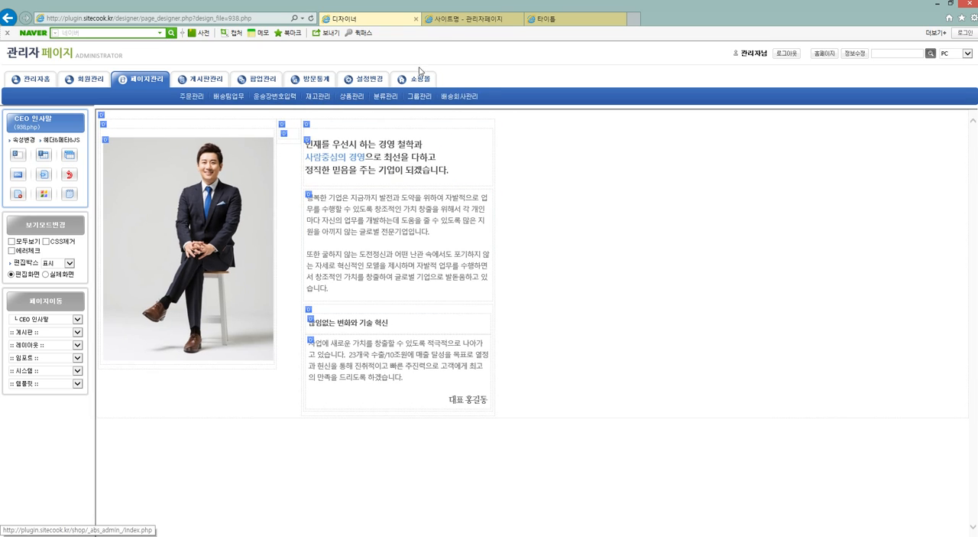
pyautogui.click(824, 54)
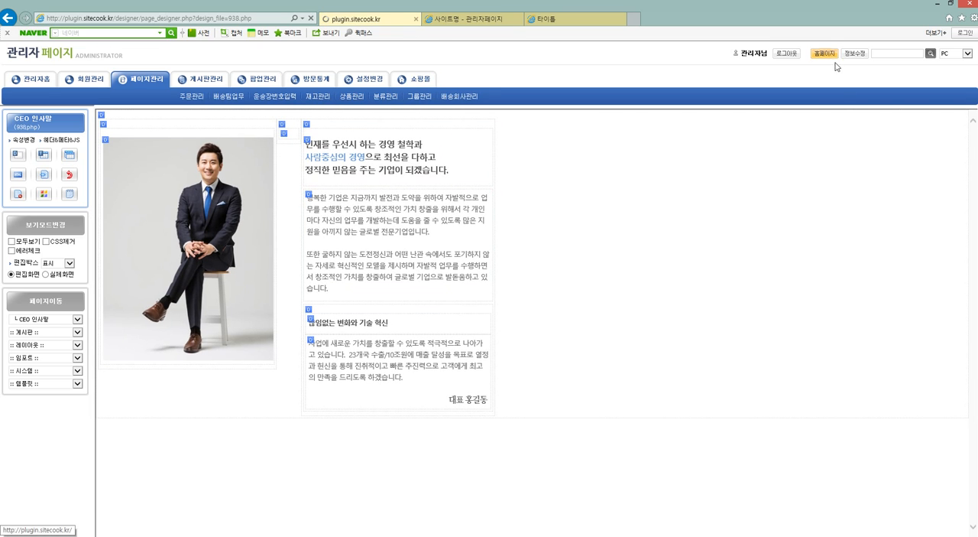
pyautogui.click(527, 85)
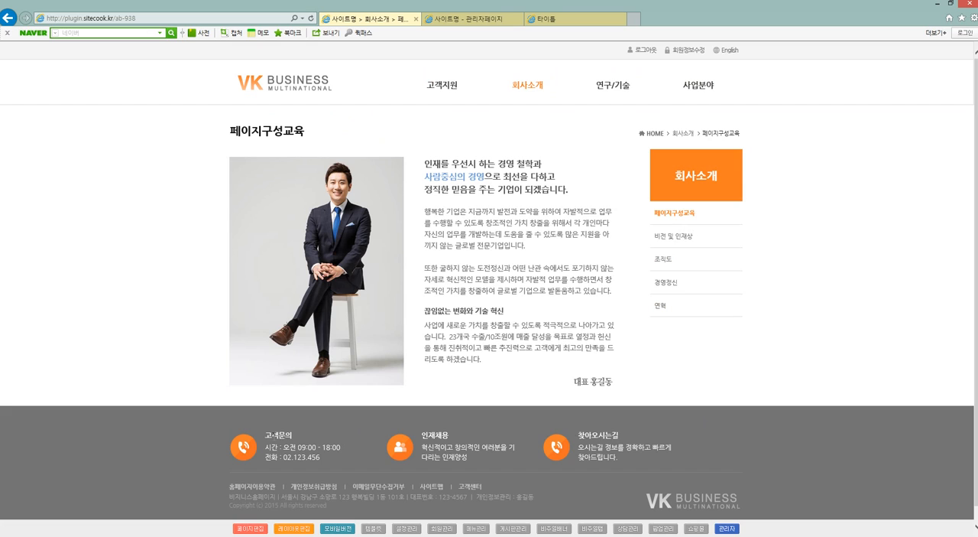
# Open the sub-page layout for editing and move the LNB menu box up two places, ahead of the content box.
pyautogui.click(303, 528)
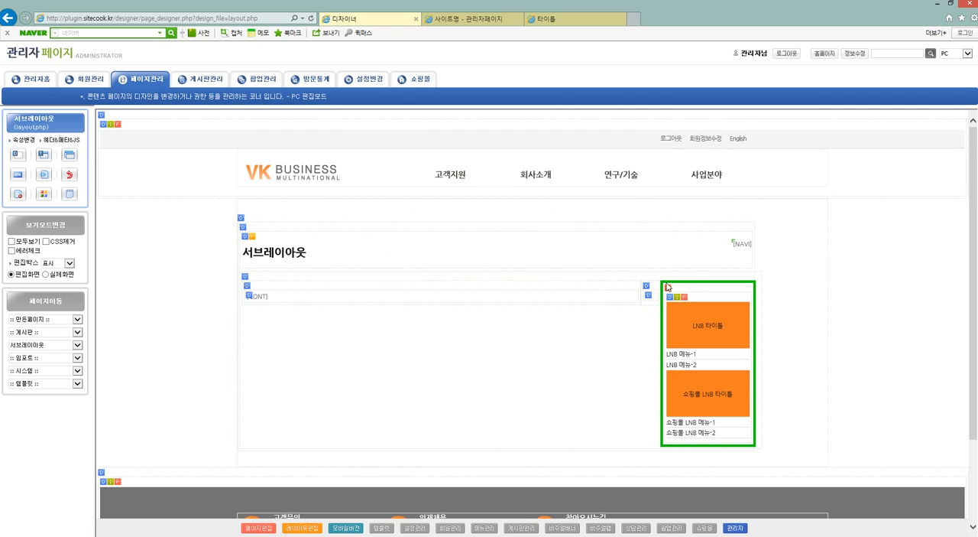
pyautogui.moveTo(667, 287)
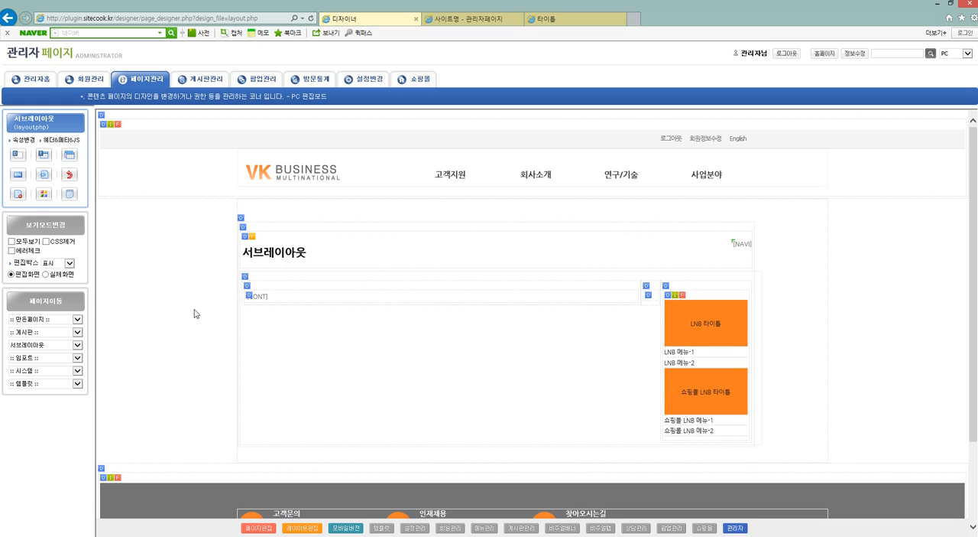
pyautogui.click(667, 289)
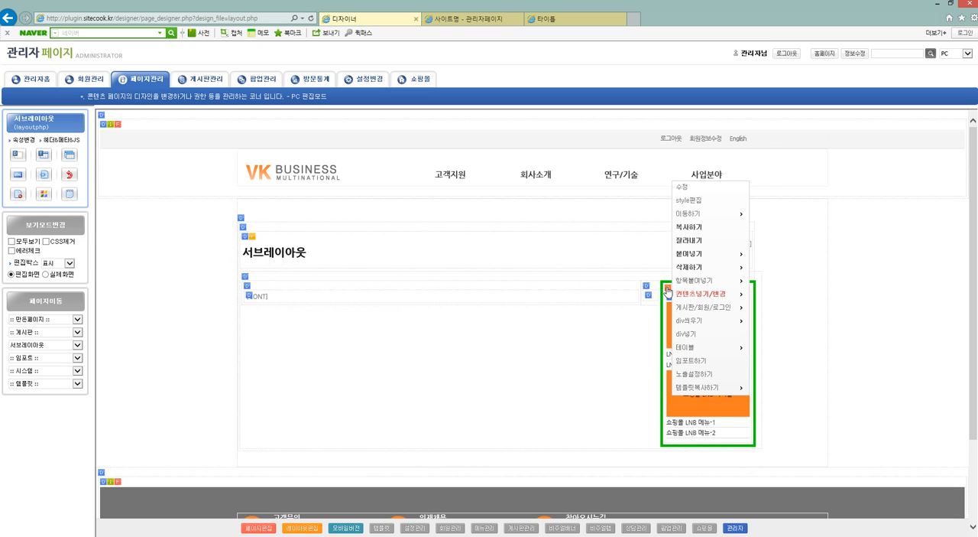
pyautogui.moveTo(711, 219)
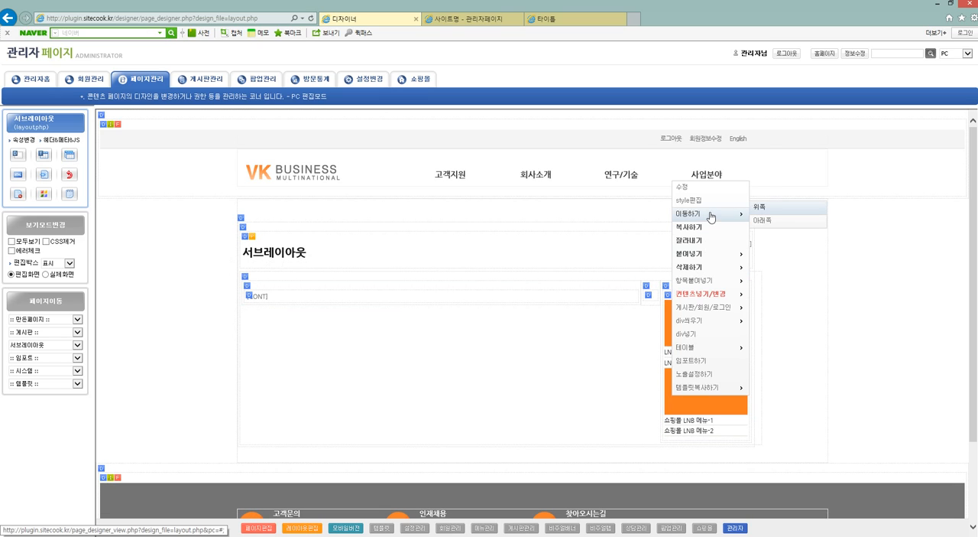
pyautogui.click(784, 212)
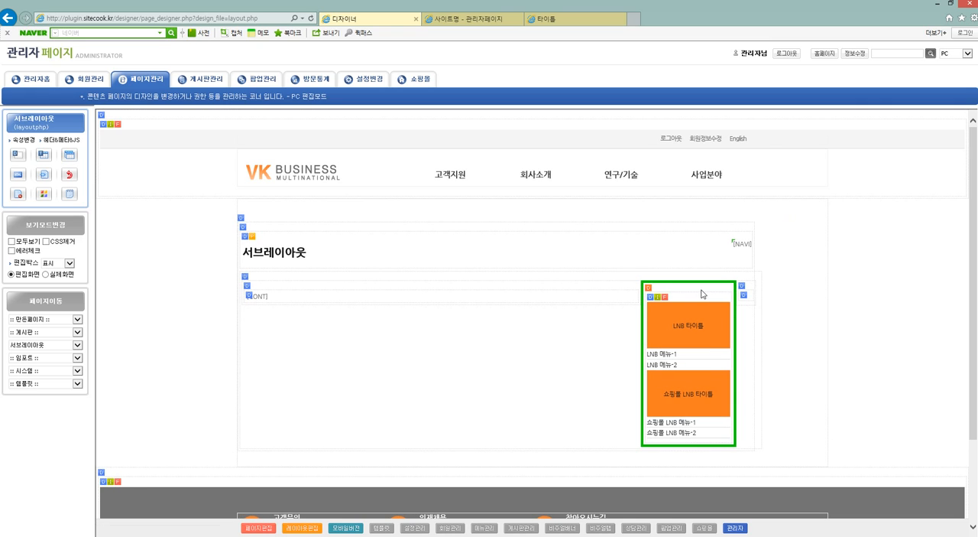
pyautogui.click(655, 291)
pyautogui.moveTo(701, 214)
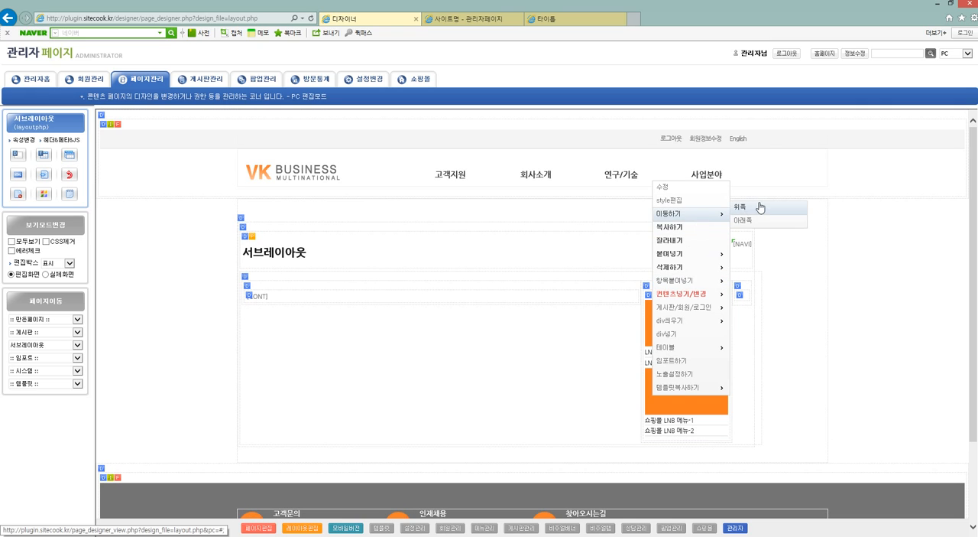
pyautogui.click(760, 210)
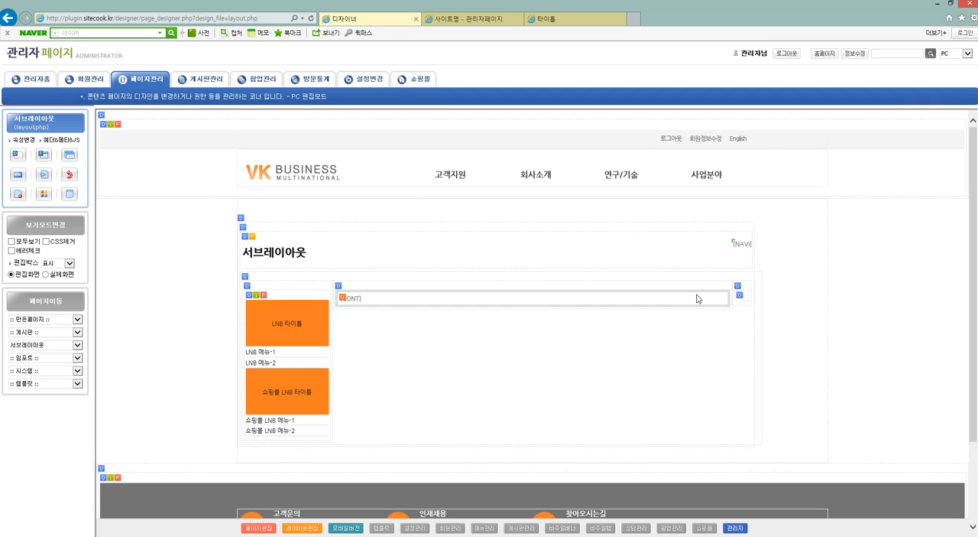
# Move the empty spacer box up one place so it sits between the LNB menu box and the content box.
pyautogui.click(742, 294)
pyautogui.moveTo(810, 213)
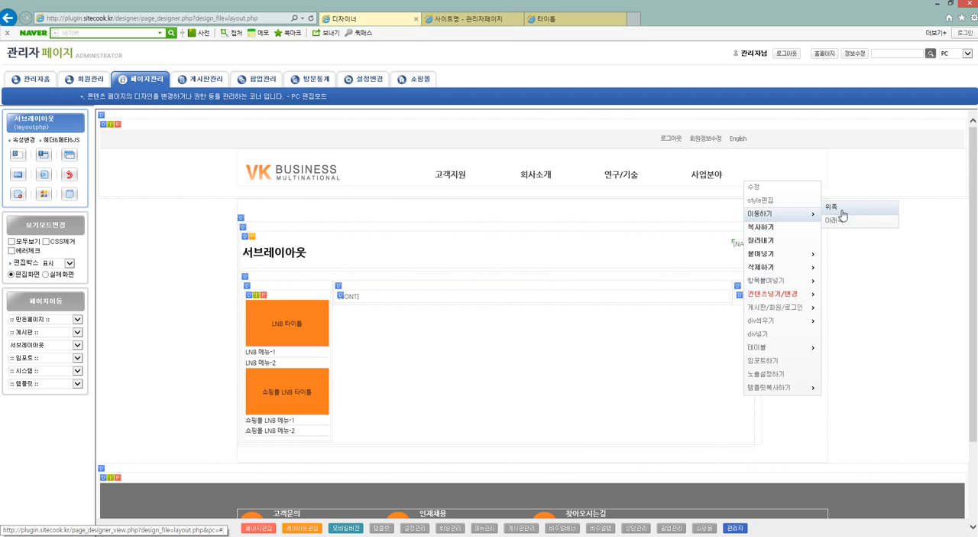
pyautogui.click(856, 214)
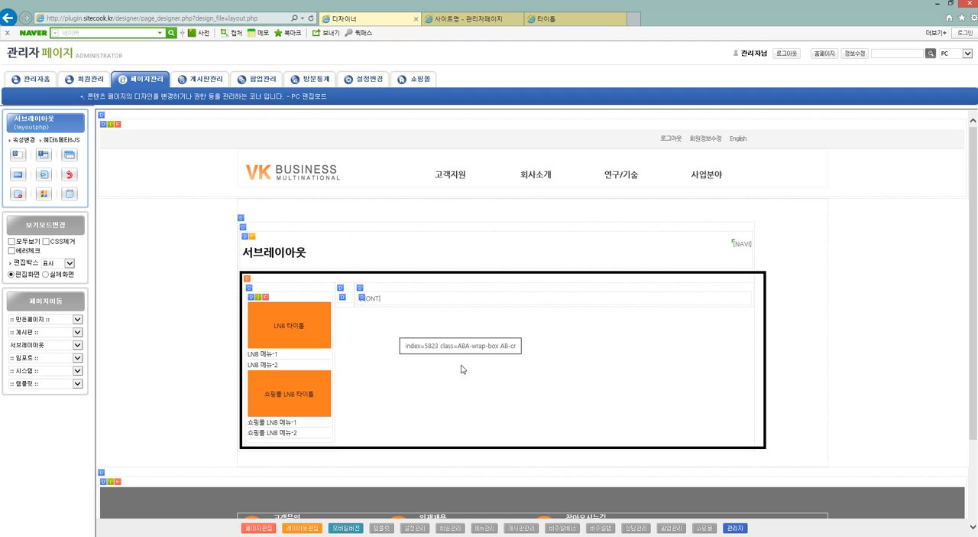
# Open the homepage in the template list's browser tab and go to 회사소개 to check the rearranged side menu.
pyautogui.click(464, 18)
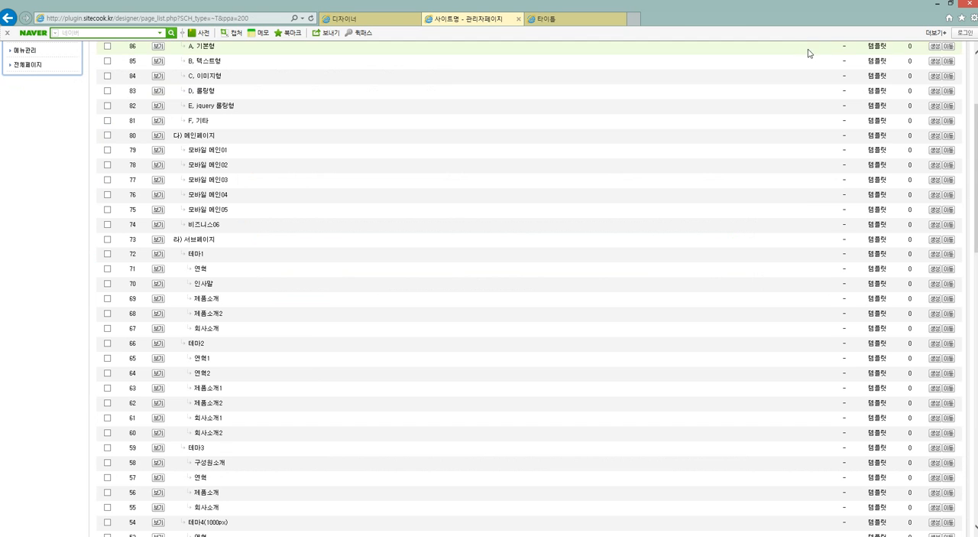
pyautogui.scroll(5, 804, 52)
pyautogui.click(812, 57)
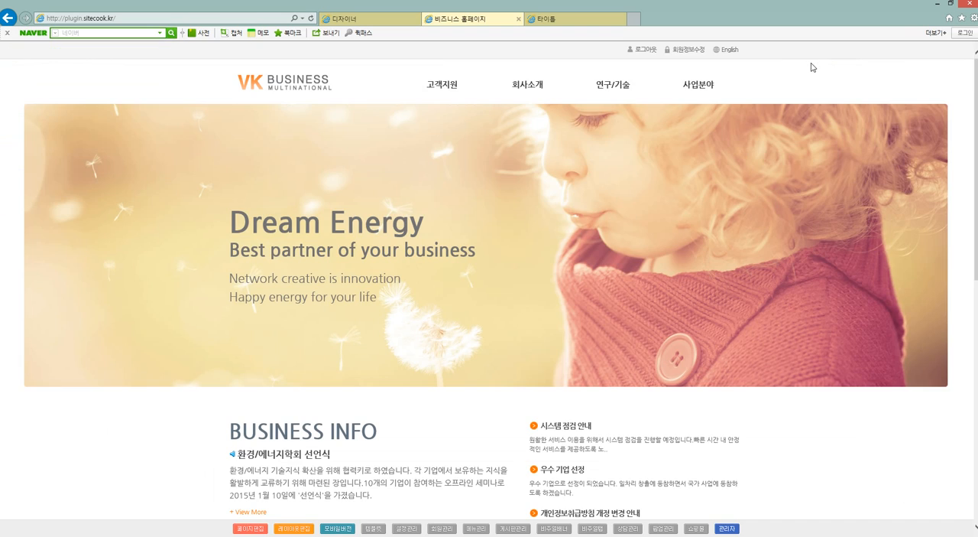
pyautogui.click(536, 87)
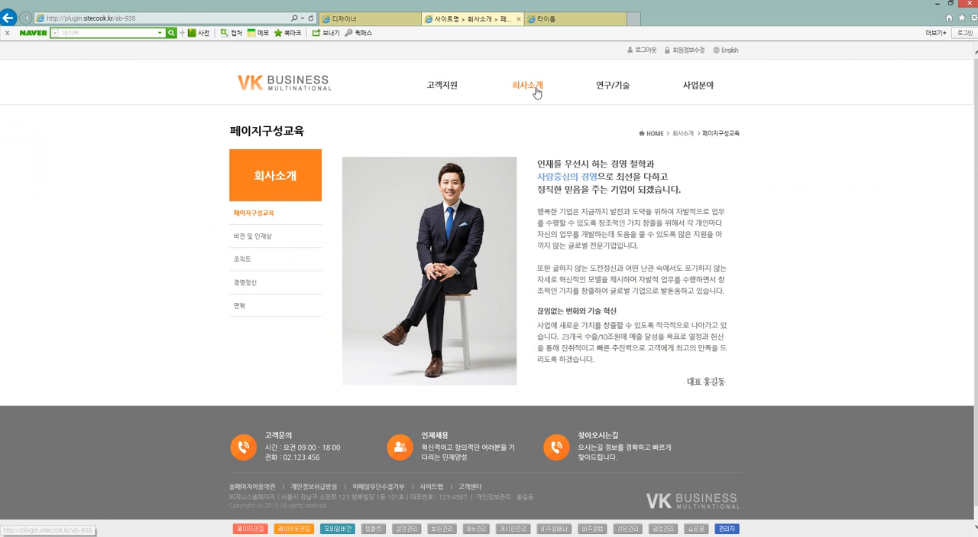
pyautogui.moveTo(537, 91)
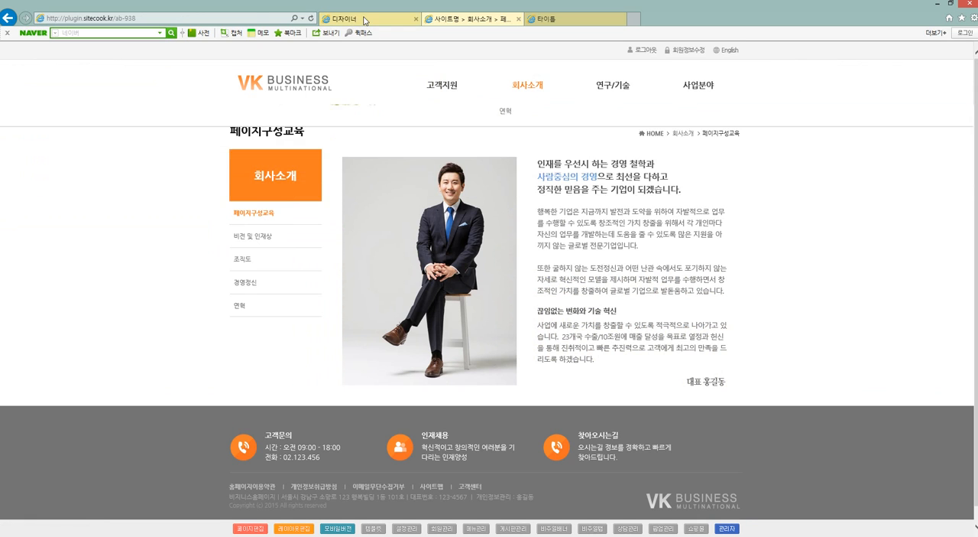
# Return to the sub-page layout in the designer and delete the [CONT] placeholder from the content box.
pyautogui.click(359, 18)
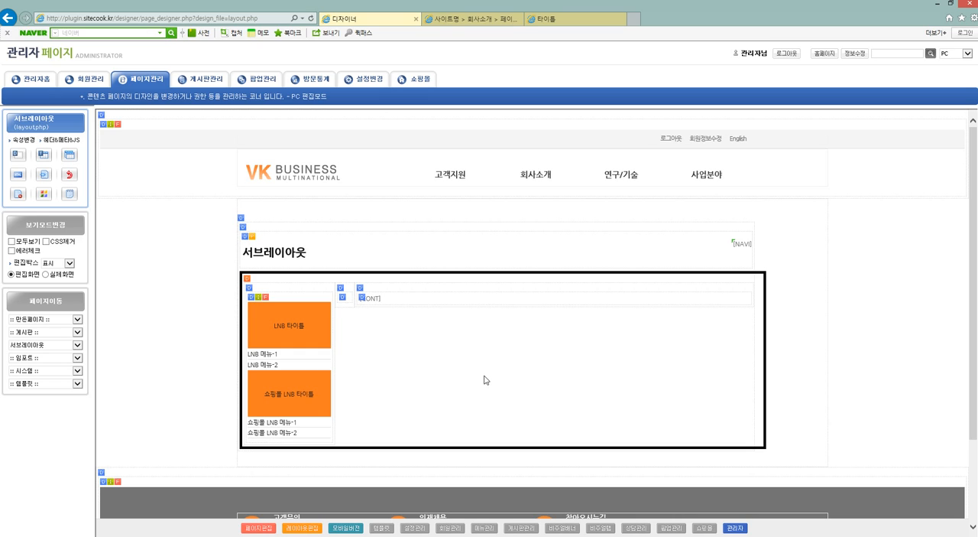
pyautogui.rightClick(375, 302)
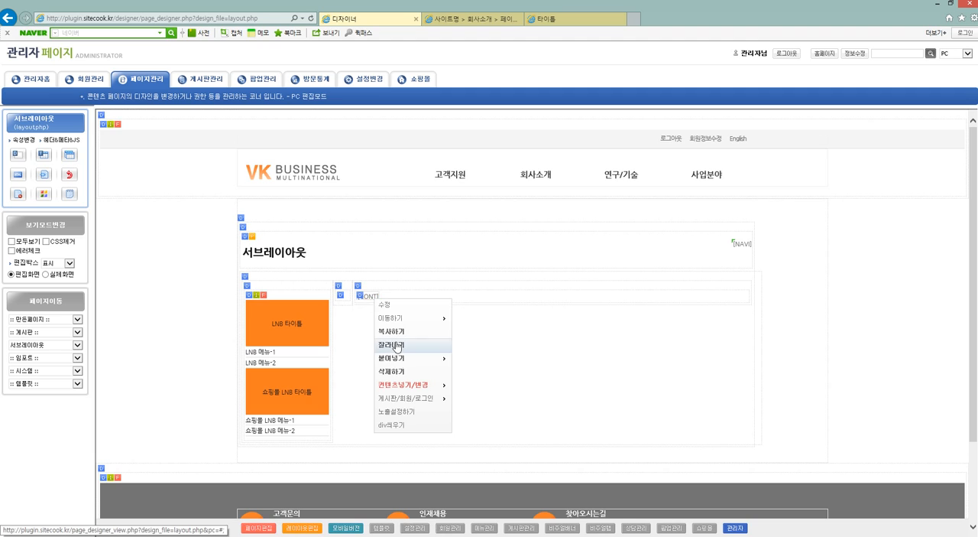
pyautogui.click(417, 372)
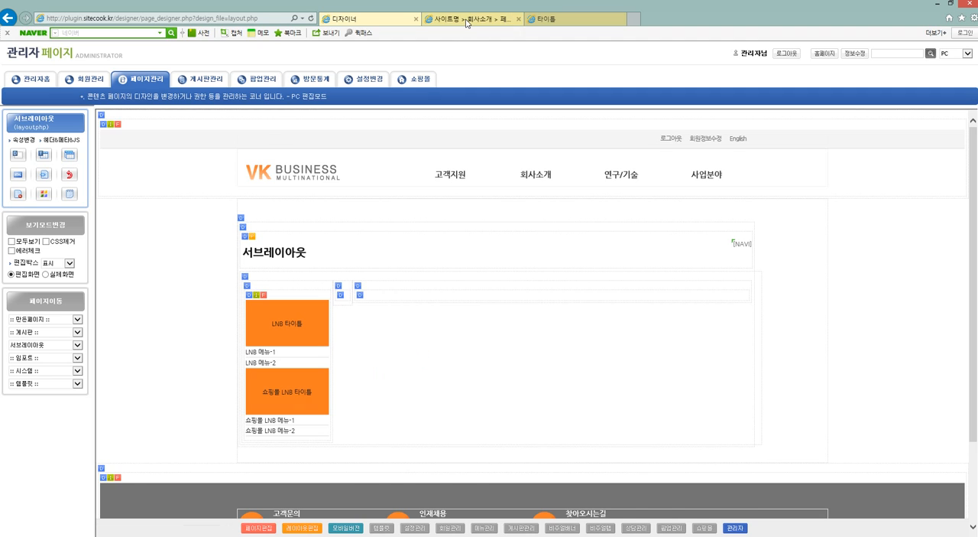
# Check the live 회사소개 page and the 고객지원, 연구/기술 and 사업분야 pages for the effect of the removed placeholder.
pyautogui.click(467, 20)
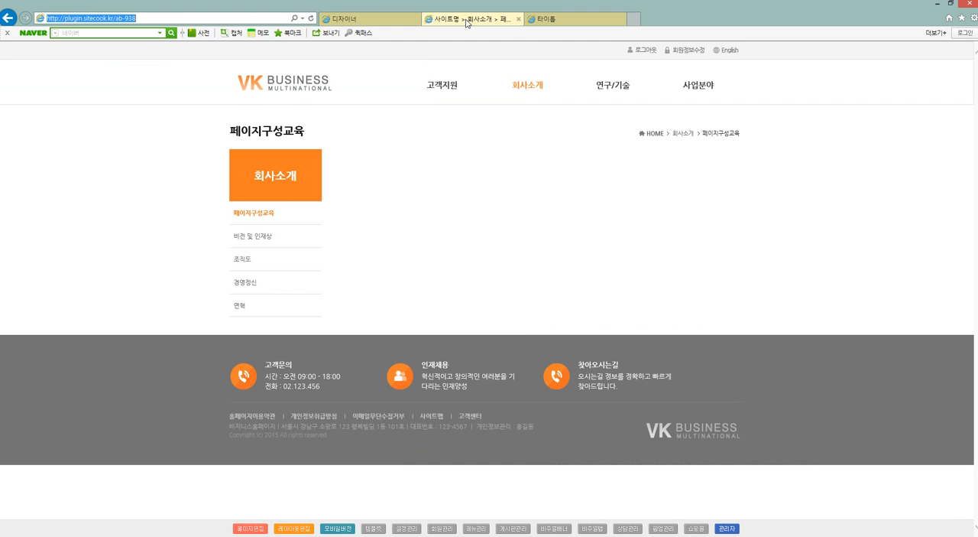
pyautogui.click(442, 85)
pyautogui.click(613, 88)
pyautogui.click(707, 91)
pyautogui.click(615, 91)
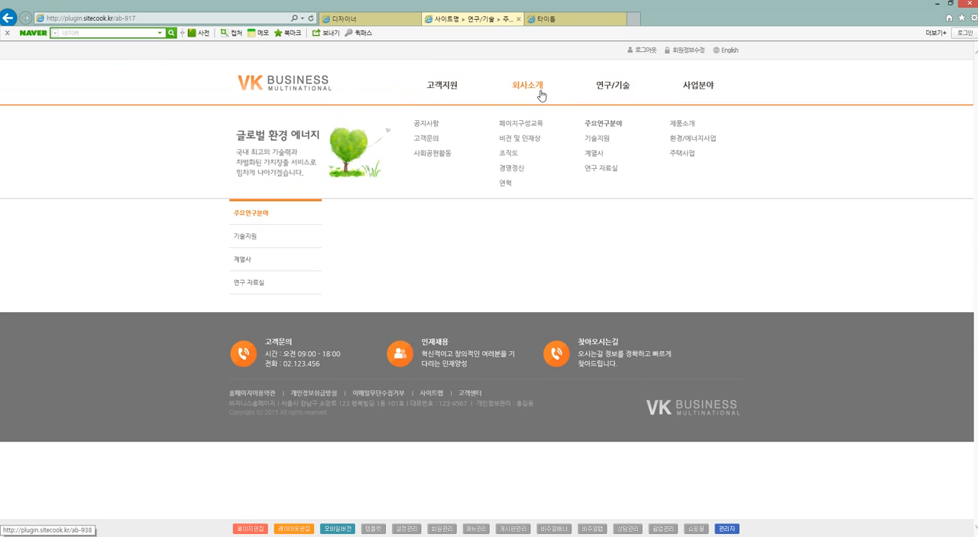
# Revert the sub-page layout to its previous state to undo the deletion of the [CONT] placeholder.
pyautogui.click(368, 19)
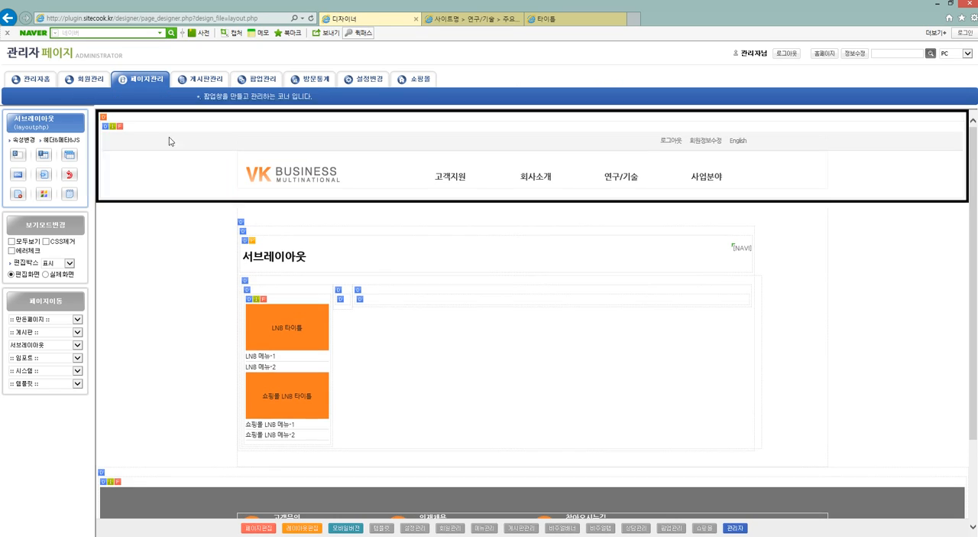
pyautogui.click(70, 175)
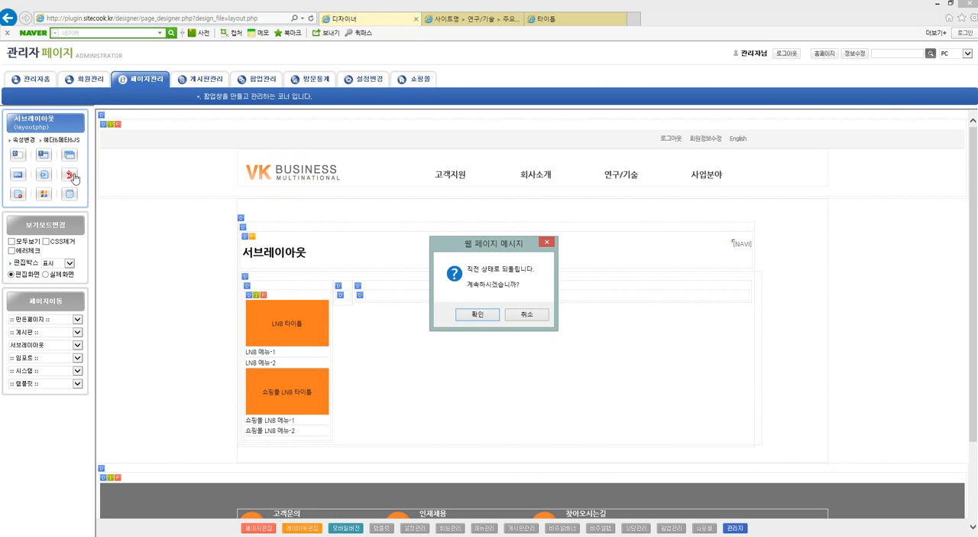
pyautogui.press('Return')
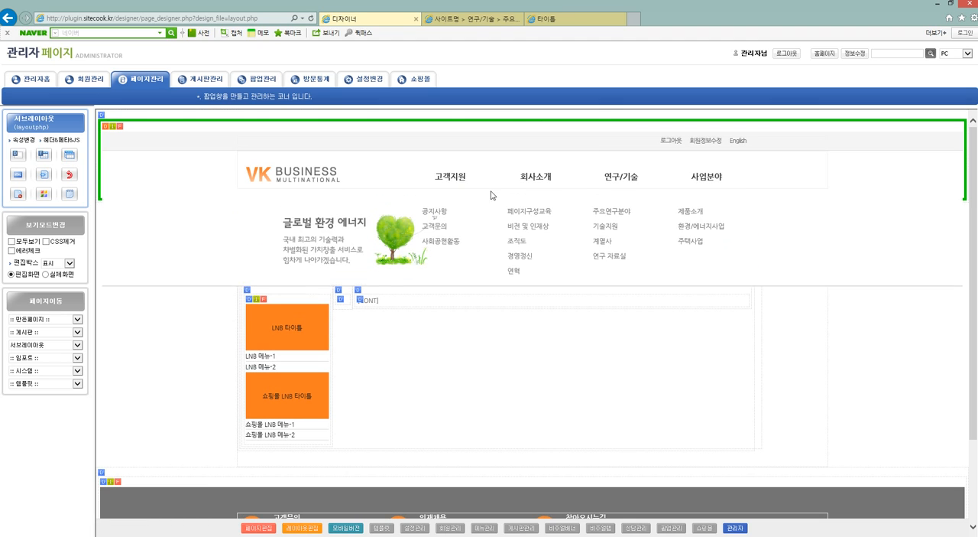
# Refresh the live 연구/기술 page and check the 회사소개 pages 페이지구성교육 and 비전 및 인재상 after the layout was restored.
pyautogui.click(477, 21)
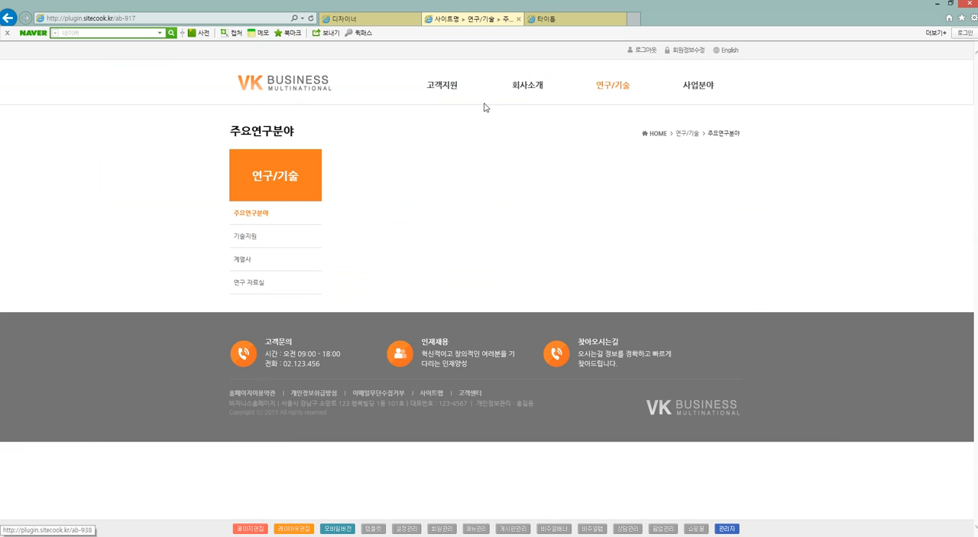
pyautogui.press('F5')
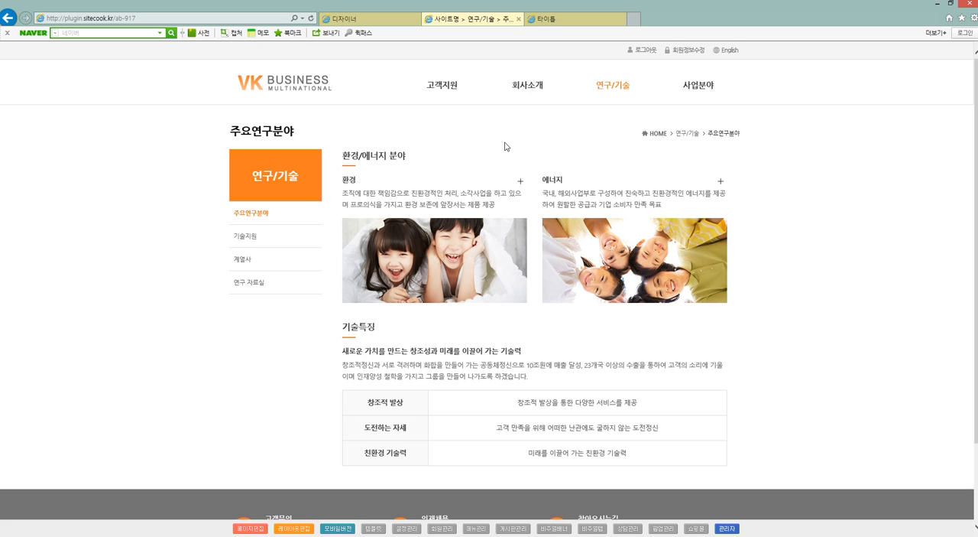
pyautogui.click(528, 85)
pyautogui.moveTo(560, 112)
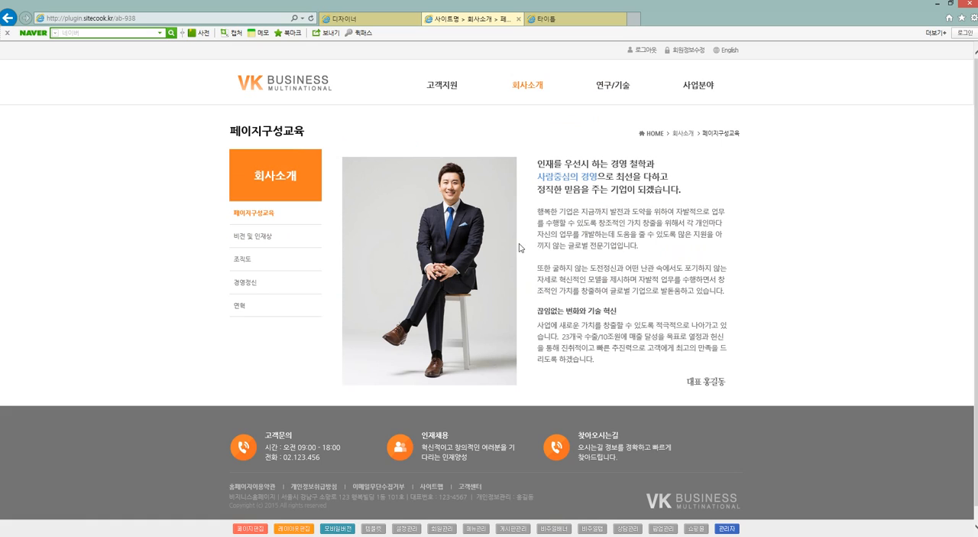
pyautogui.click(276, 242)
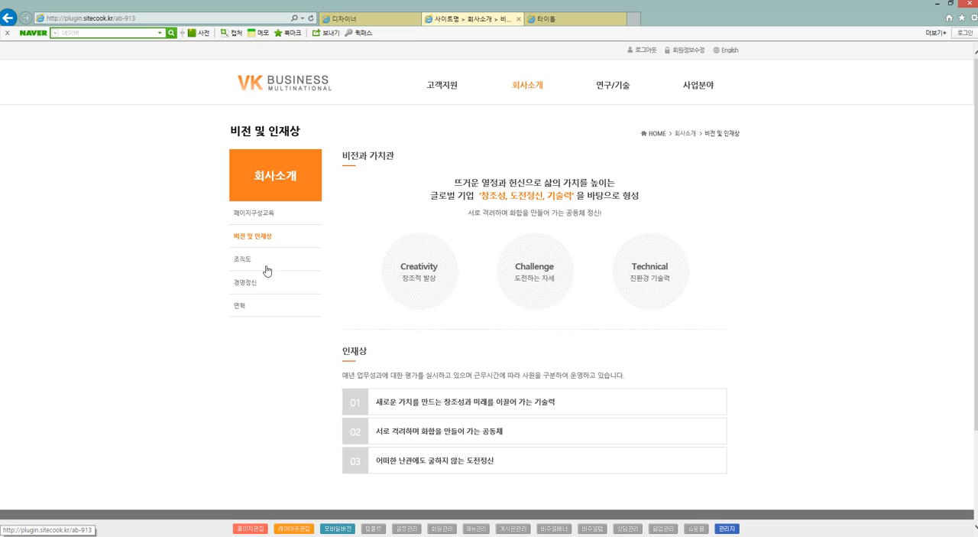
pyautogui.click(278, 213)
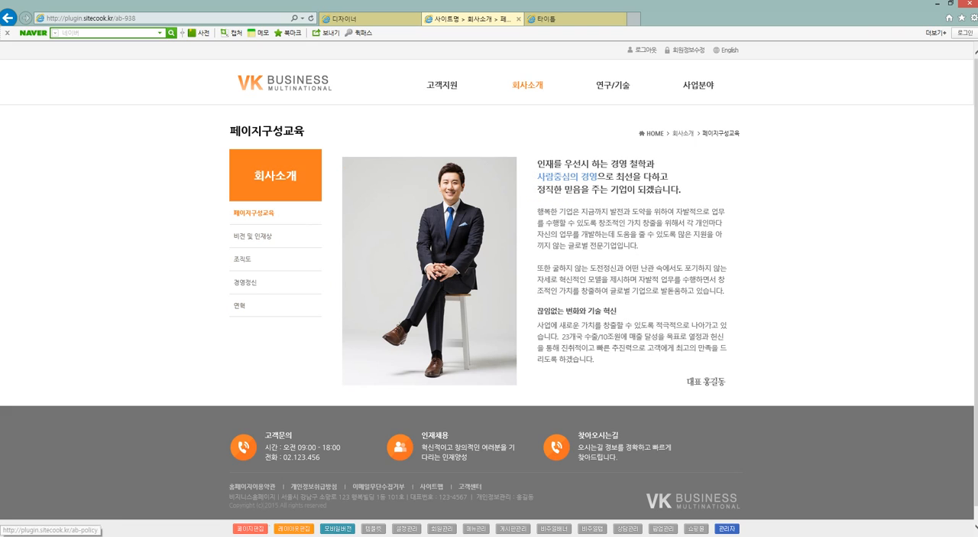
# Set the 페이지구성교육 page's layout to 서브레이아웃(1000px) in its page properties, save, and view the page on the live site.
pyautogui.click(260, 528)
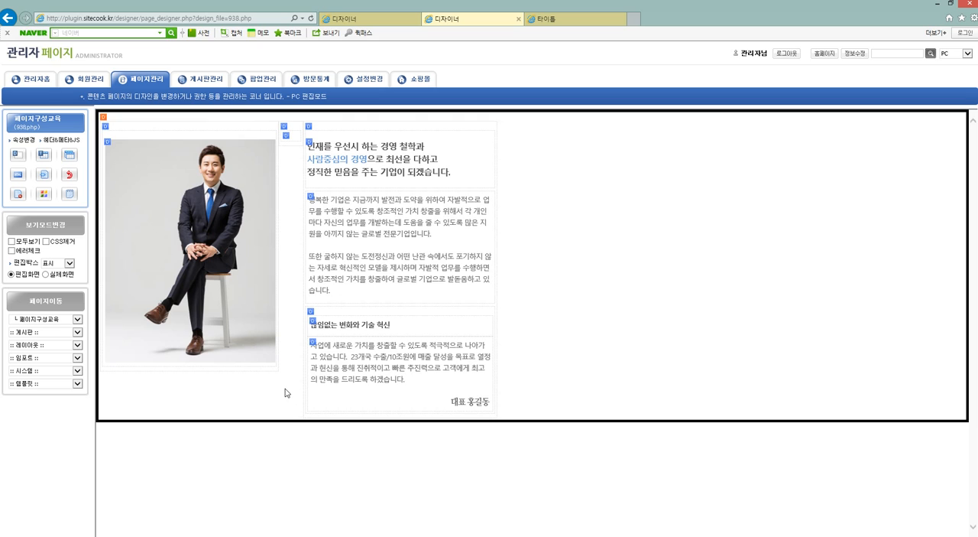
pyautogui.click(26, 141)
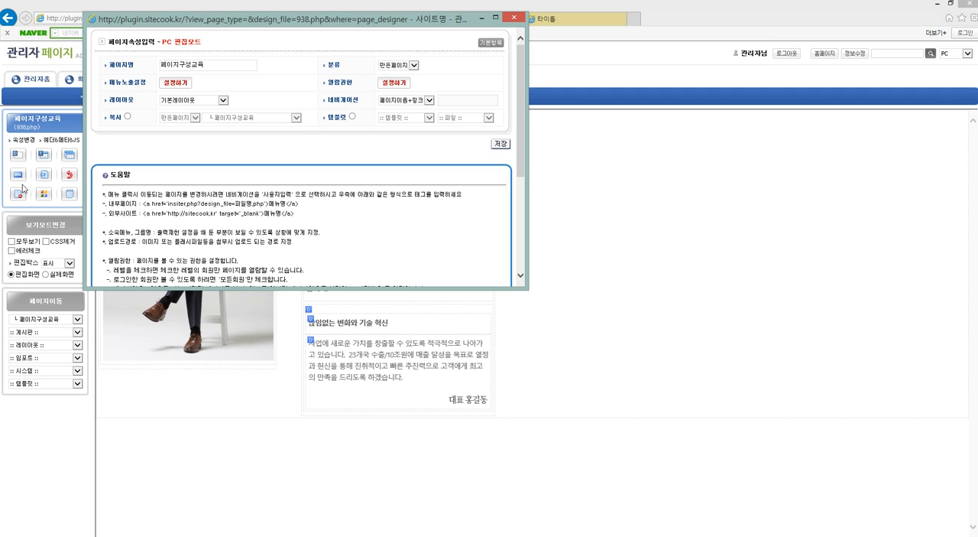
pyautogui.click(191, 100)
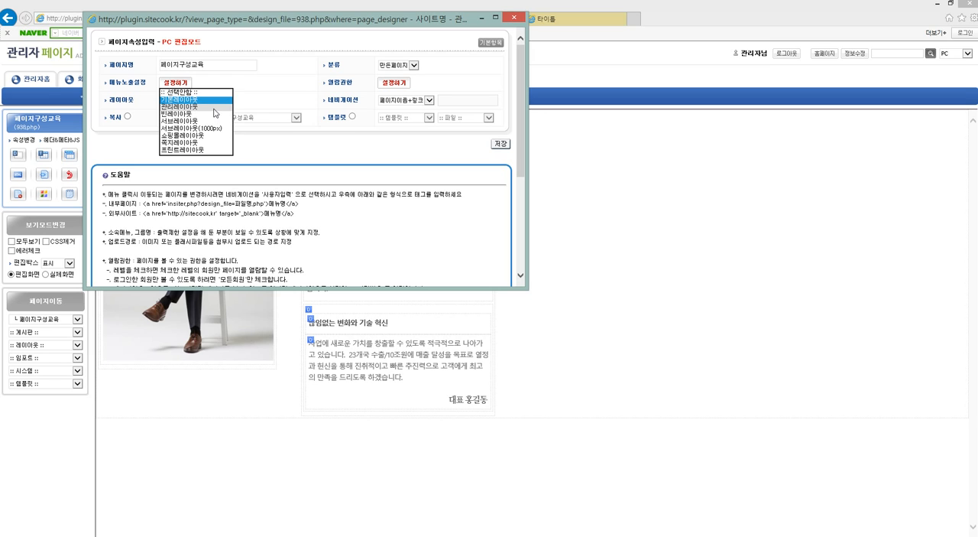
pyautogui.moveTo(148, 20); pyautogui.dragTo(477, 217)
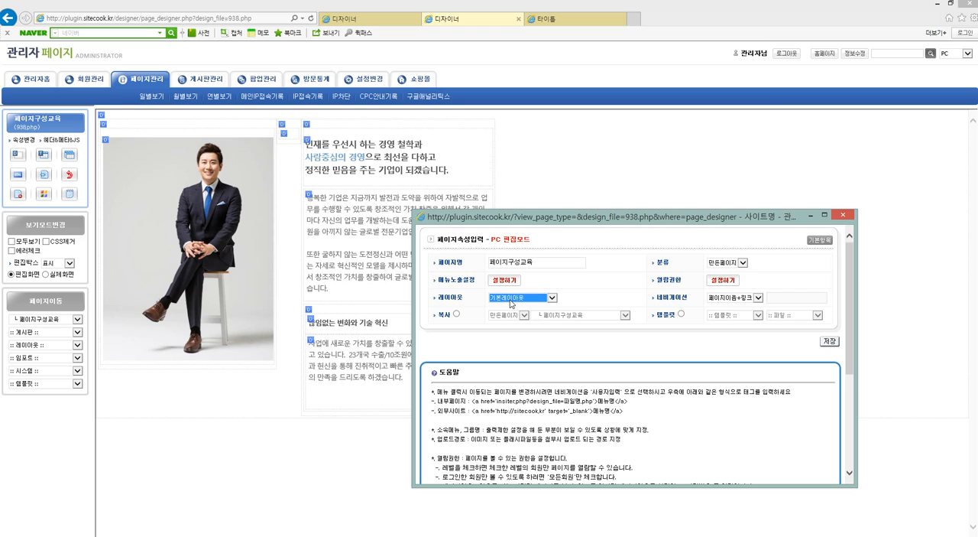
pyautogui.click(500, 300)
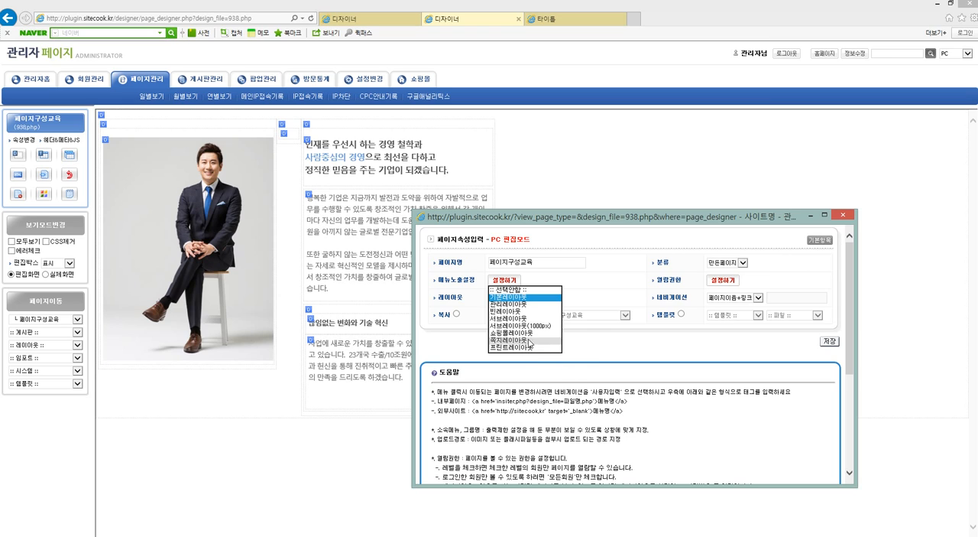
pyautogui.click(615, 336)
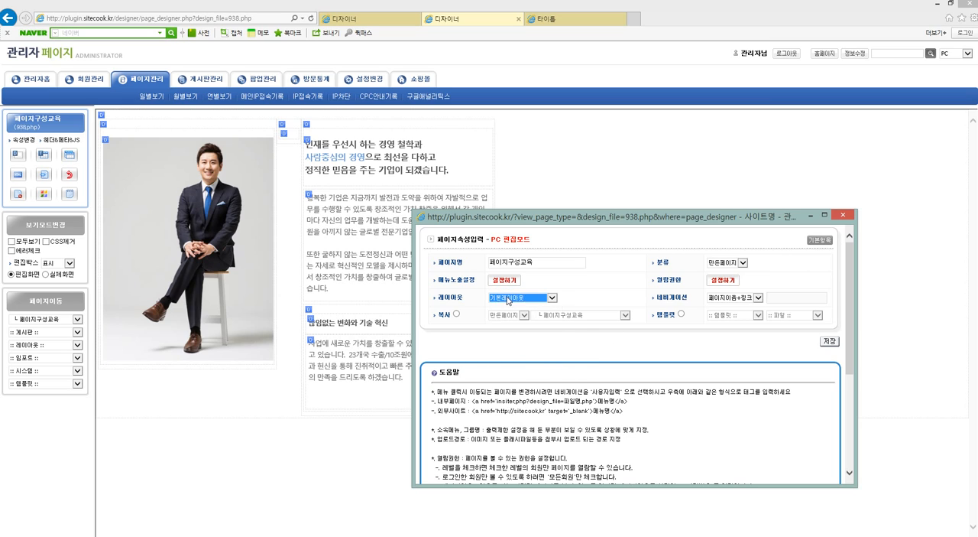
pyautogui.click(533, 298)
pyautogui.click(536, 326)
pyautogui.click(829, 341)
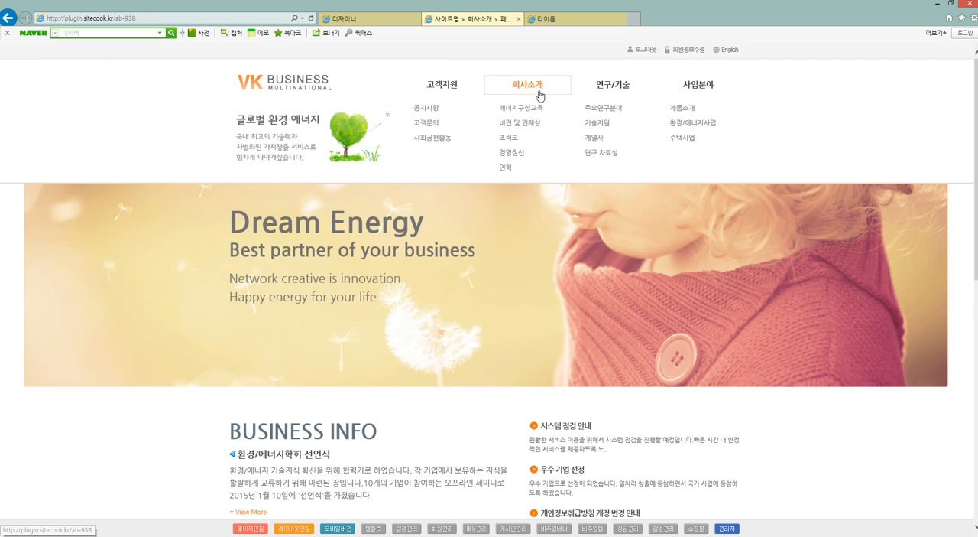
pyautogui.click(538, 94)
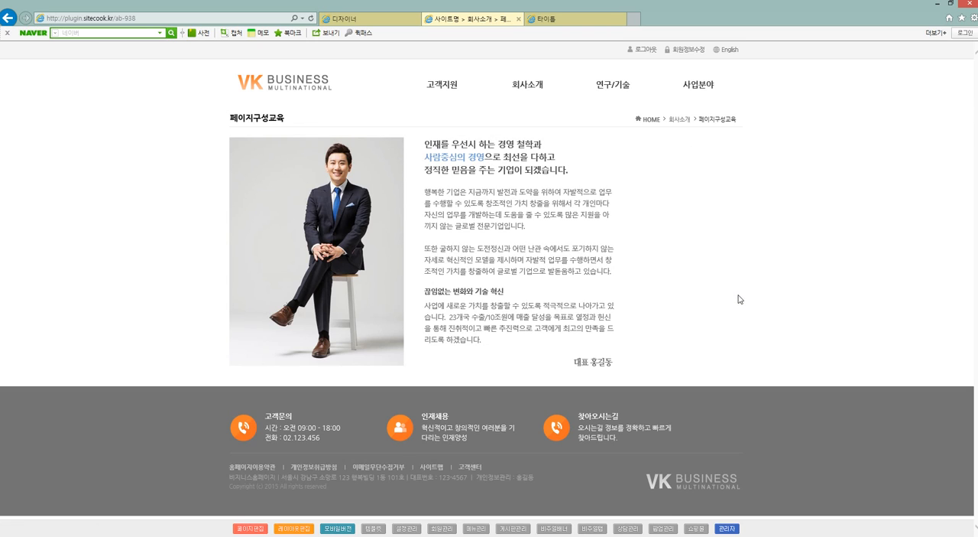
# Go to the layout list in page management and start a new page there named 새로운레이아웃01.
pyautogui.click(480, 529)
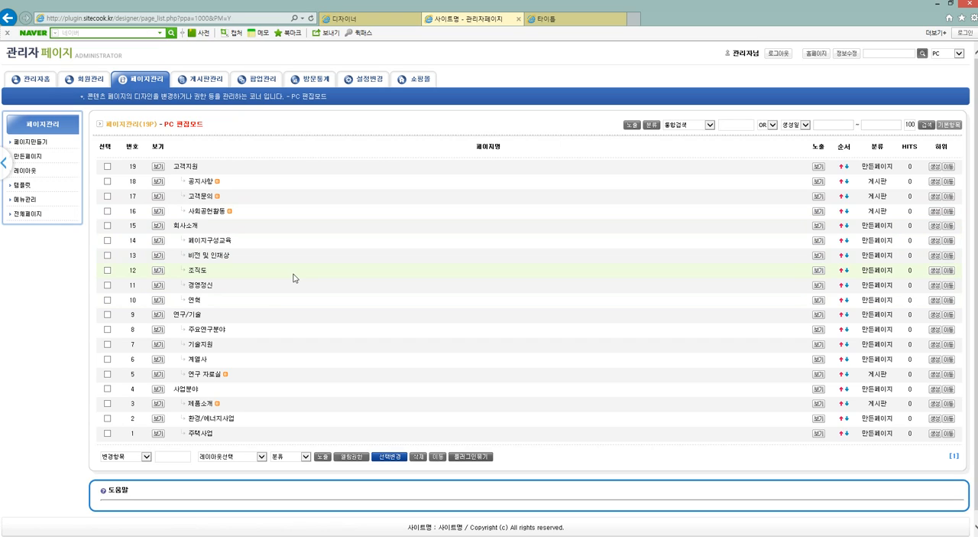
pyautogui.click(31, 177)
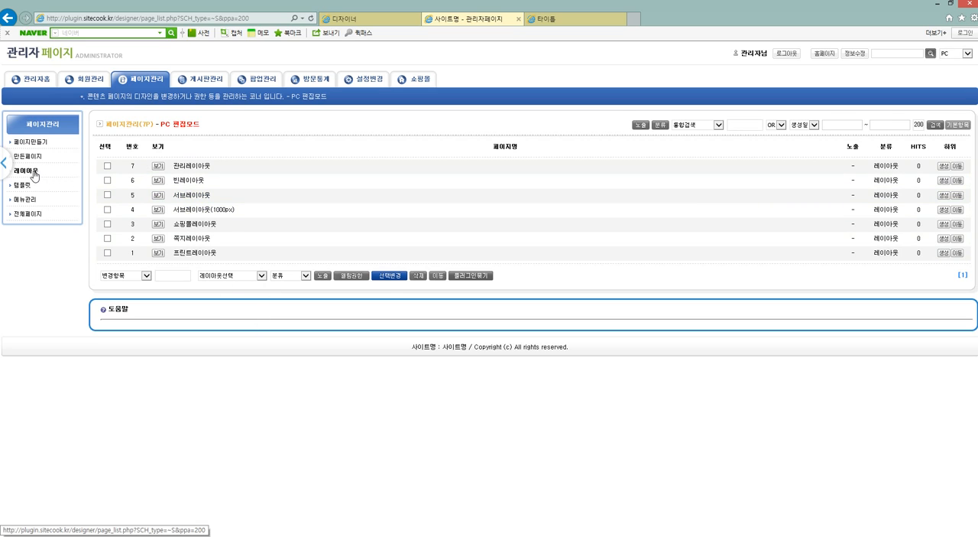
pyautogui.click(40, 146)
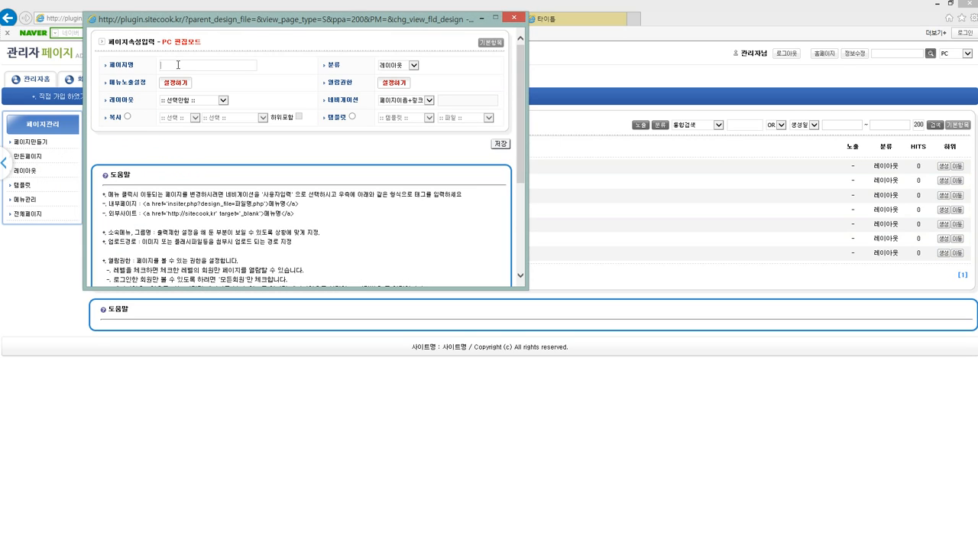
pyautogui.write('레')
pyautogui.press('BackSpace')
pyautogui.write('새로운레이아웃')
pyautogui.write('이')
pyautogui.moveTo(324, 66); pyautogui.dragTo(337, 65)
# Switch the new page's category to 만든페이지 and back to 레이아웃, and look through the layout choices without picking one.
pyautogui.click(407, 70)
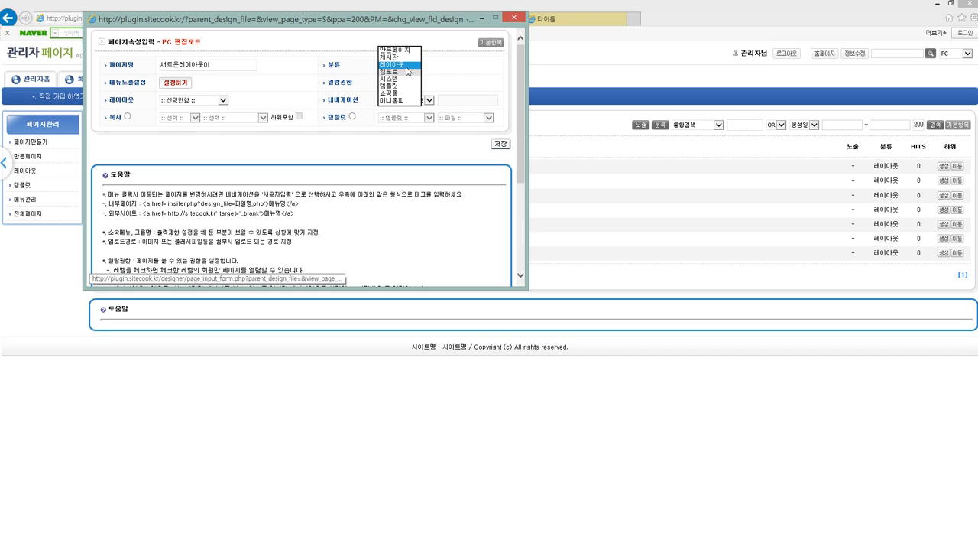
pyautogui.click(406, 51)
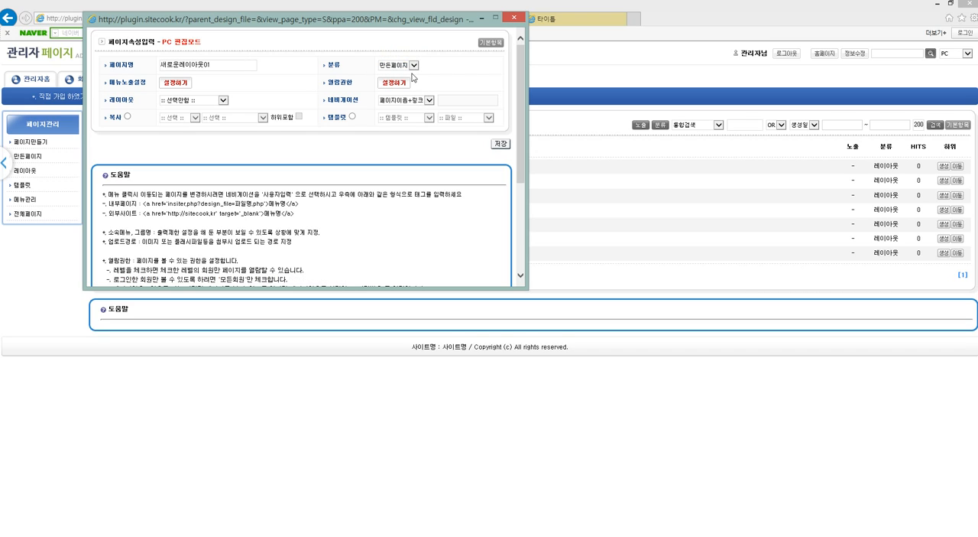
pyautogui.click(413, 65)
pyautogui.click(409, 80)
pyautogui.click(187, 101)
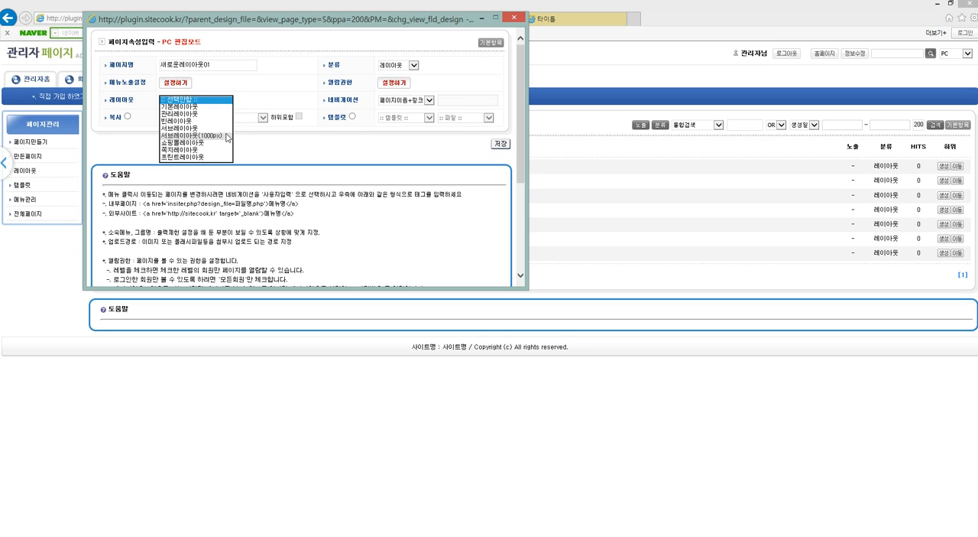
pyautogui.click(425, 79)
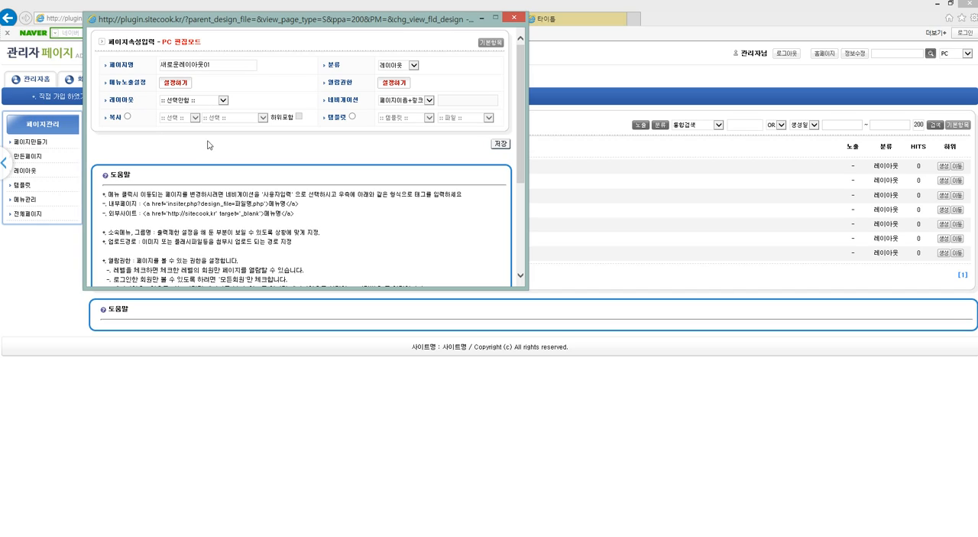
# Make the new layout a copy of the template 서브레이아웃04 and save it.
pyautogui.click(127, 117)
pyautogui.click(179, 118)
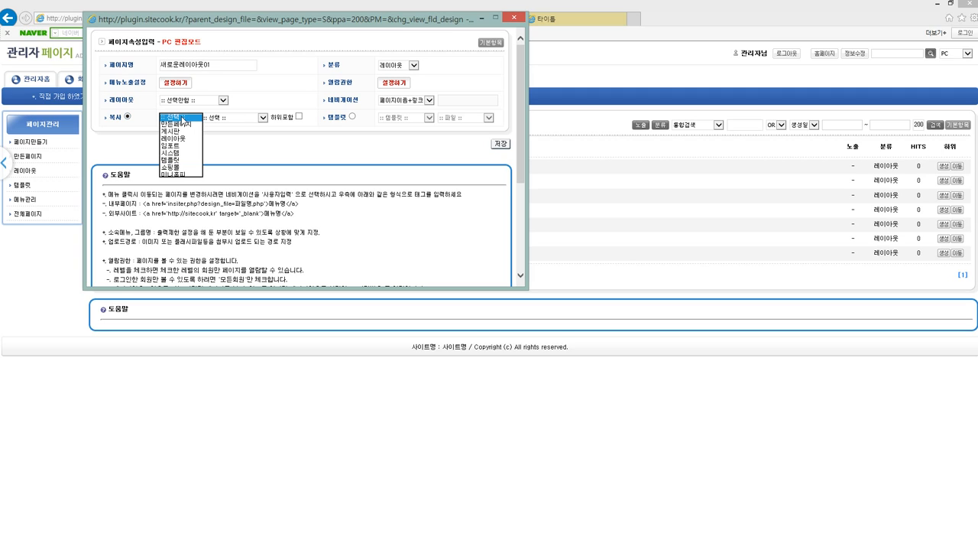
pyautogui.click(193, 165)
pyautogui.click(244, 117)
pyautogui.scroll(-5, 237, 204)
pyautogui.scroll(-7, 244, 214)
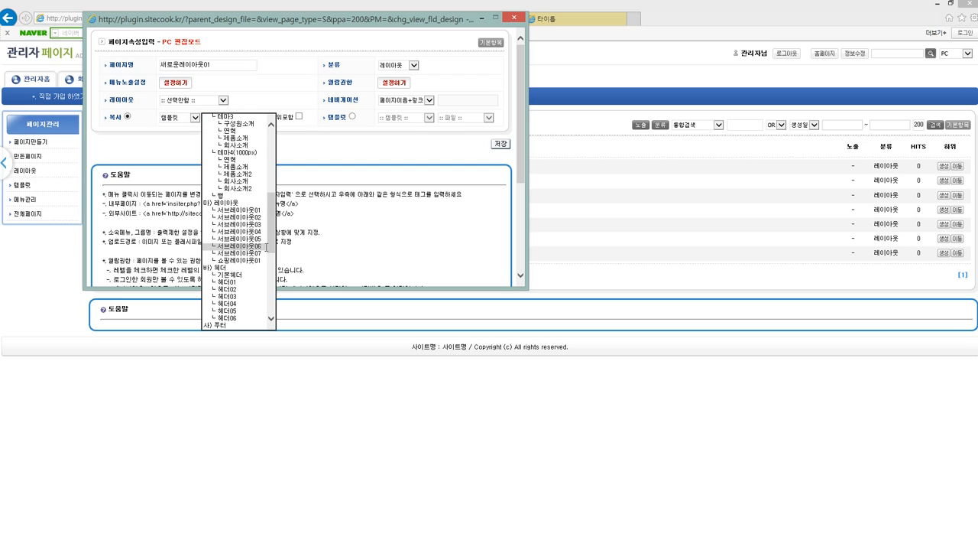
pyautogui.click(264, 231)
pyautogui.click(287, 193)
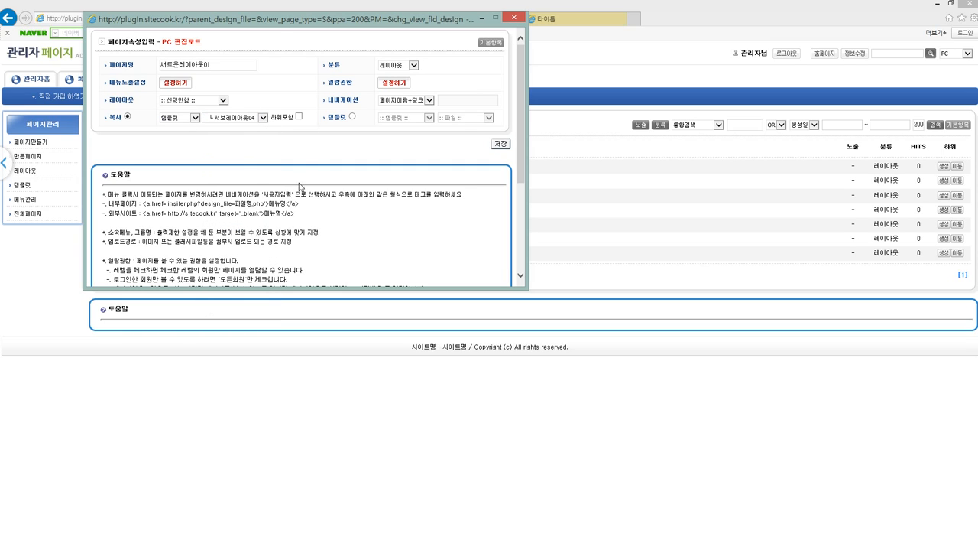
pyautogui.click(501, 146)
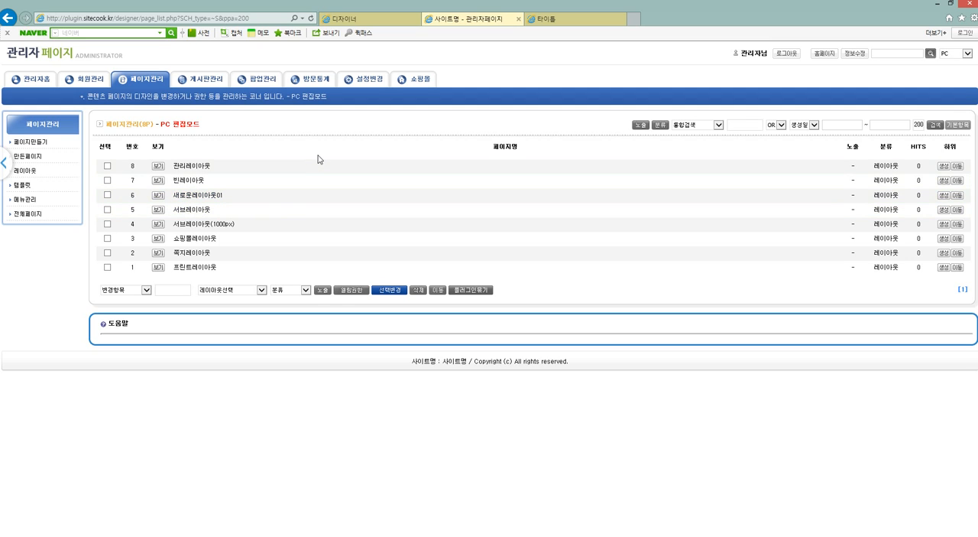
# Open the 주요연구분야 page under 연구/기술 in the designer and set its layout to 새로운레이아웃01 in the page properties.
pyautogui.click(370, 19)
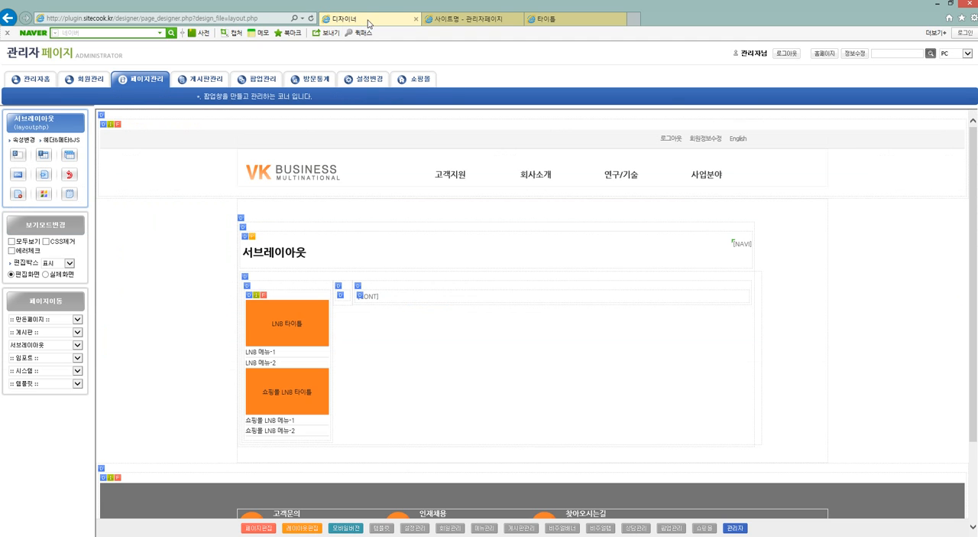
pyautogui.click(83, 59)
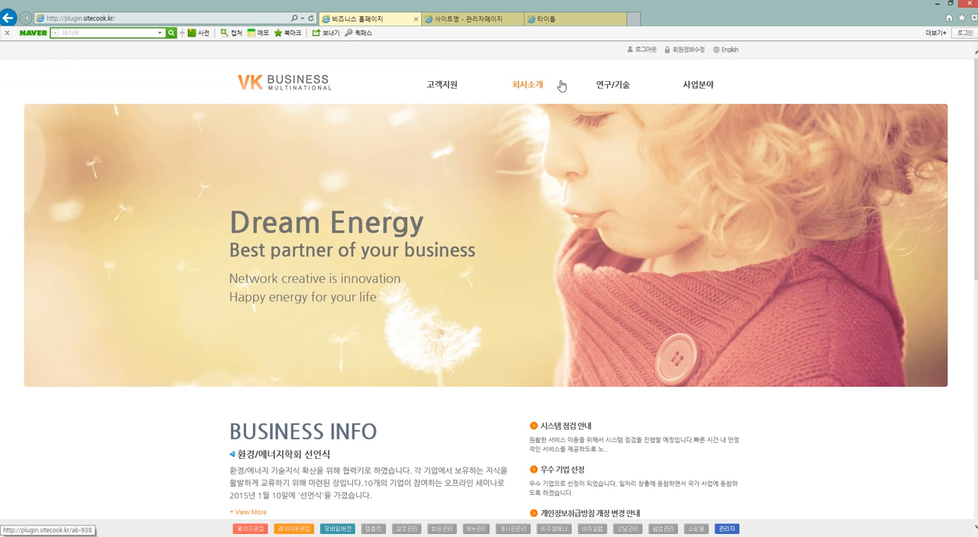
pyautogui.click(611, 84)
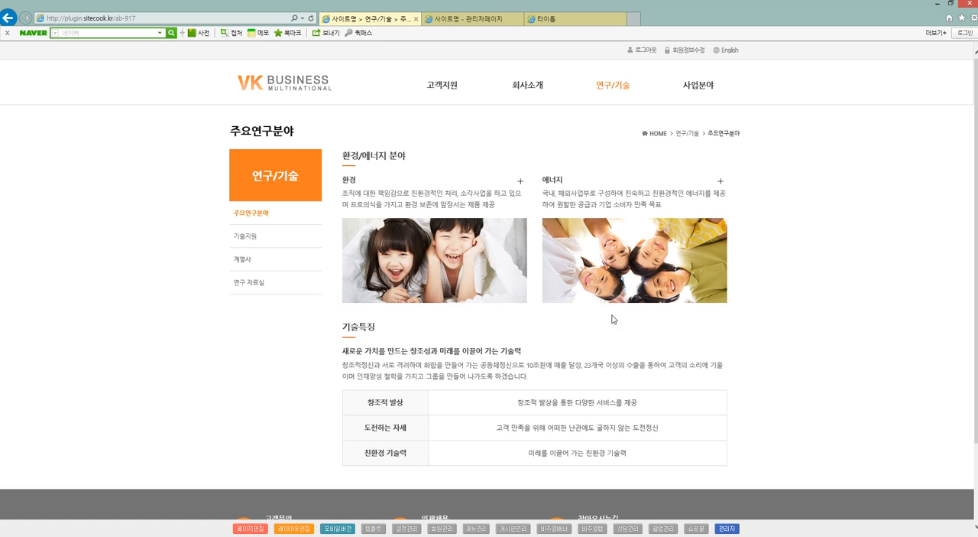
pyautogui.click(250, 528)
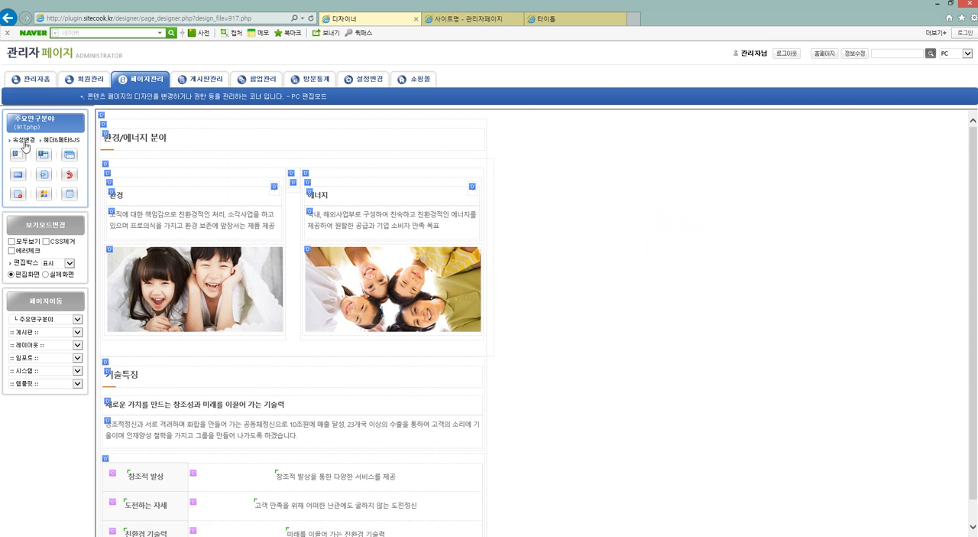
pyautogui.click(25, 143)
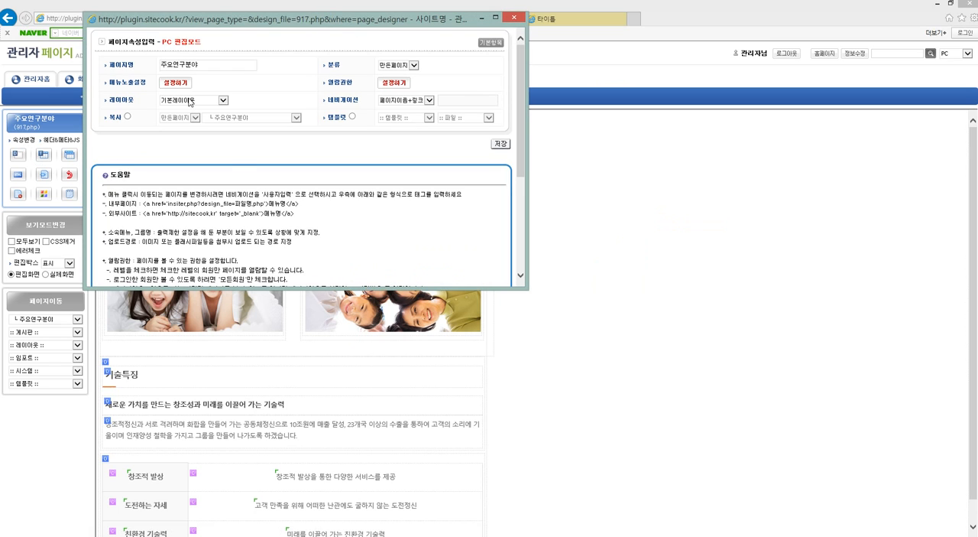
pyautogui.click(191, 100)
pyautogui.click(185, 121)
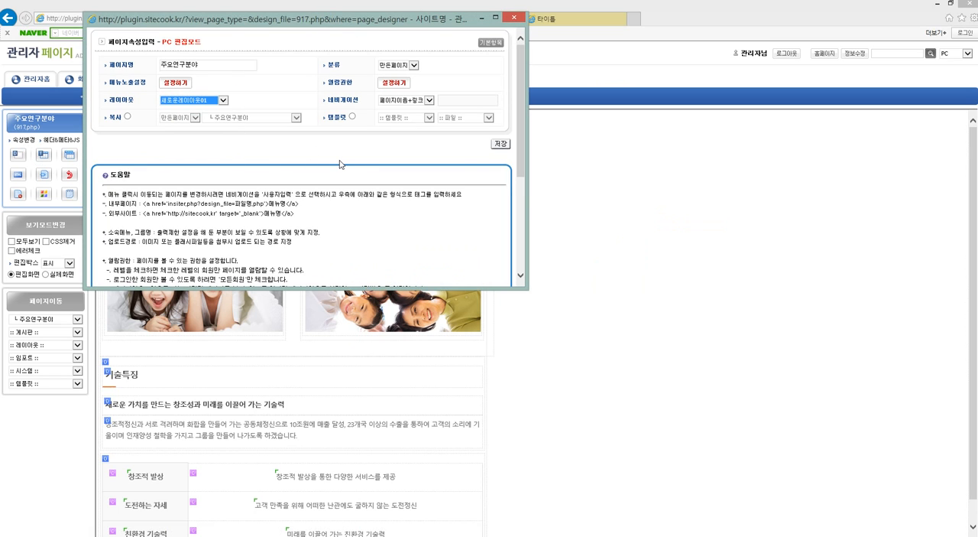
pyautogui.click(503, 144)
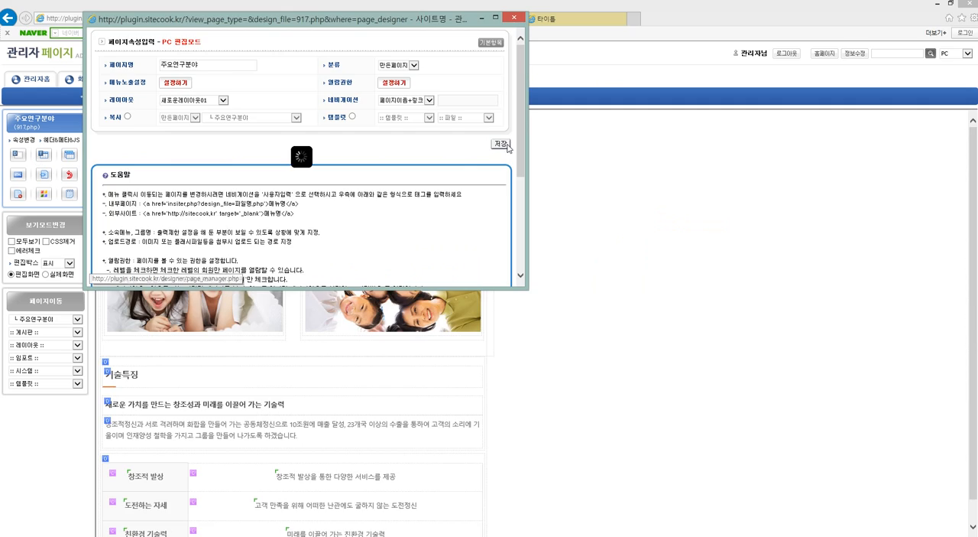
# Open the live site and compare the 연구/기술 page in its new layout with the 사업분야 page.
pyautogui.click(824, 52)
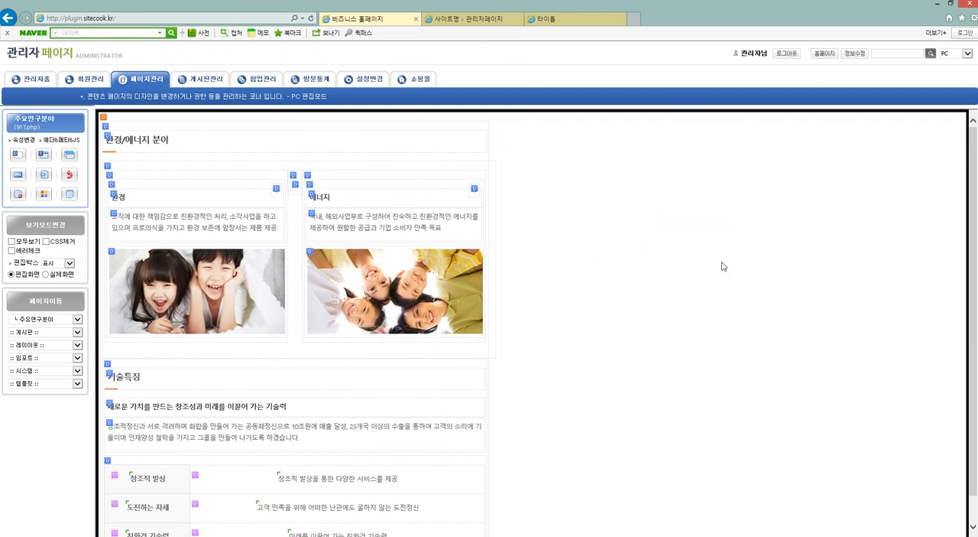
pyautogui.click(622, 91)
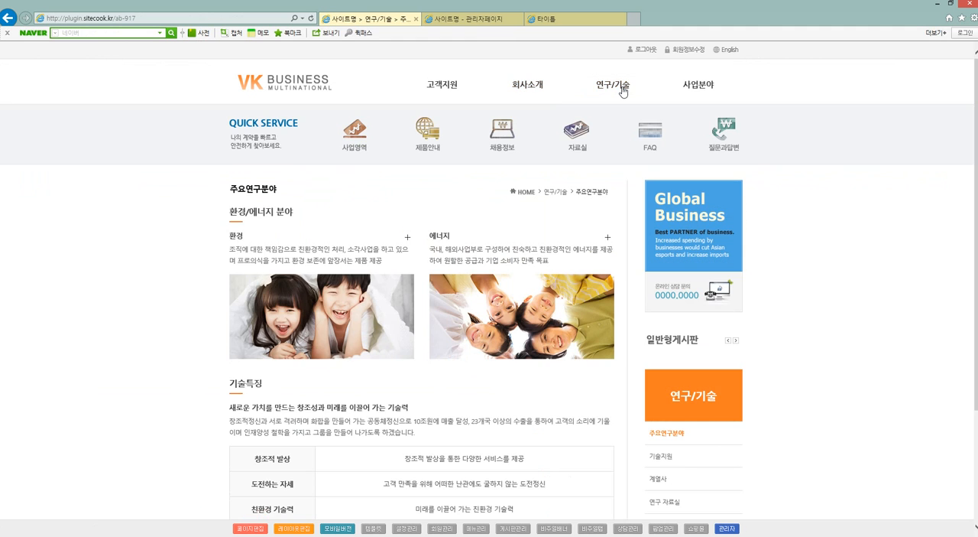
pyautogui.click(721, 90)
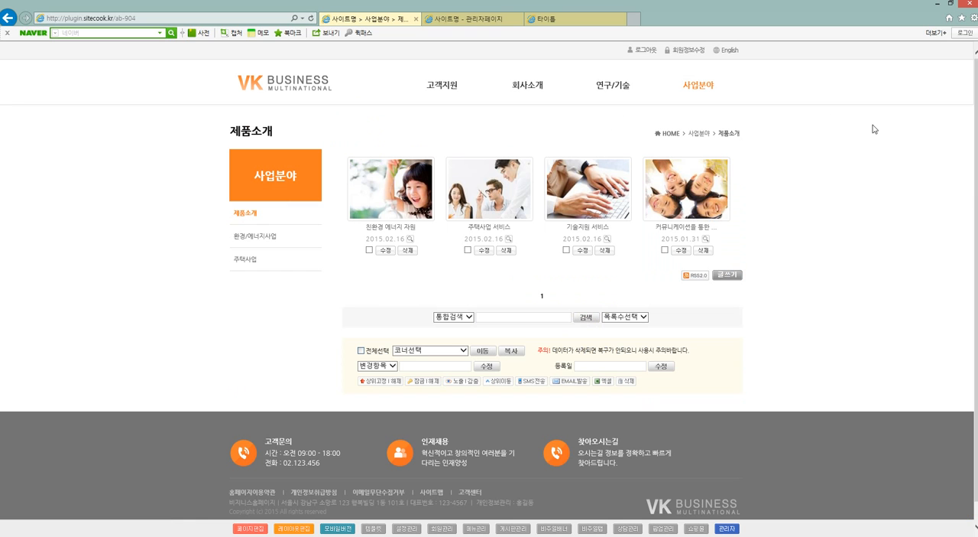
pyautogui.click(622, 90)
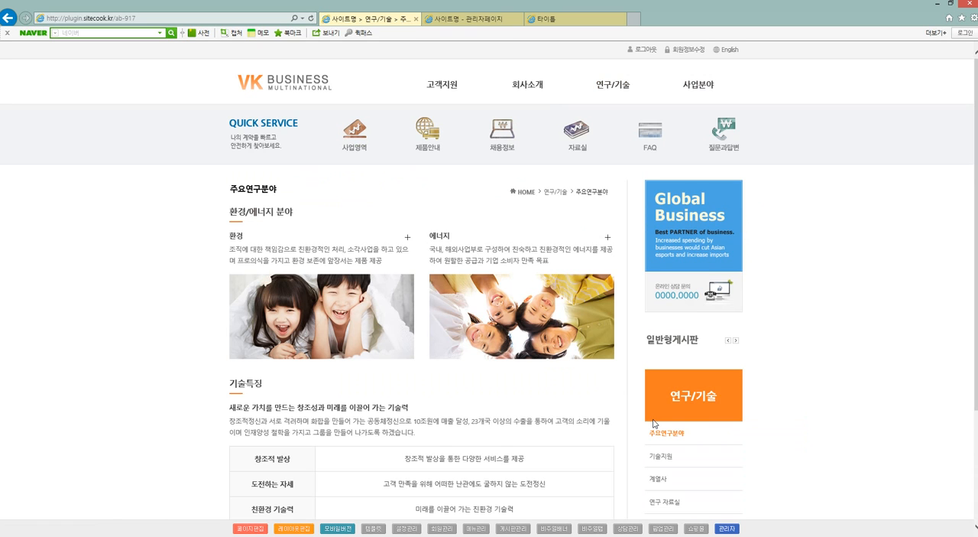
# Look through the current 연구/기술 page and compare its layout with the 고객지원 and 회사소개 pages.
pyautogui.scroll(-3, 750, 418)
pyautogui.scroll(3, 749, 417)
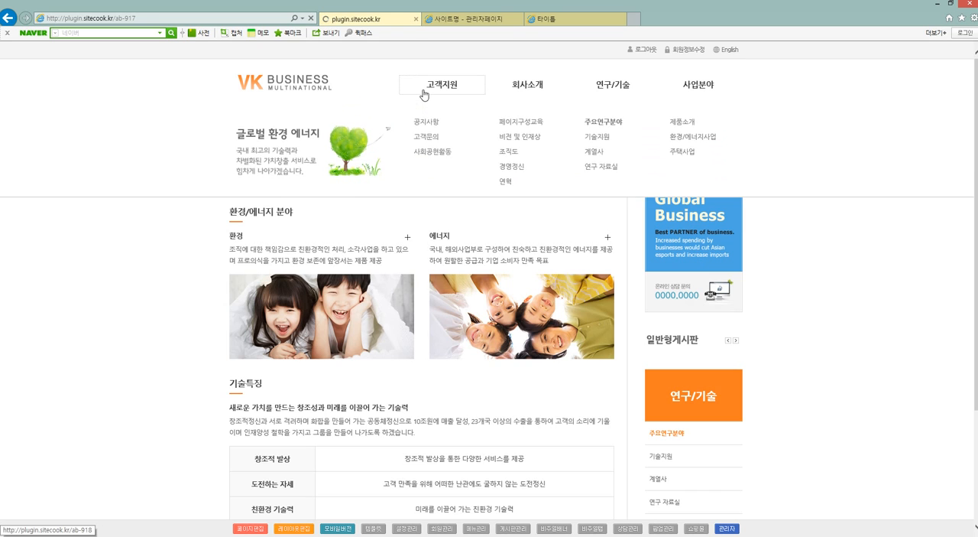
pyautogui.click(434, 86)
pyautogui.click(524, 91)
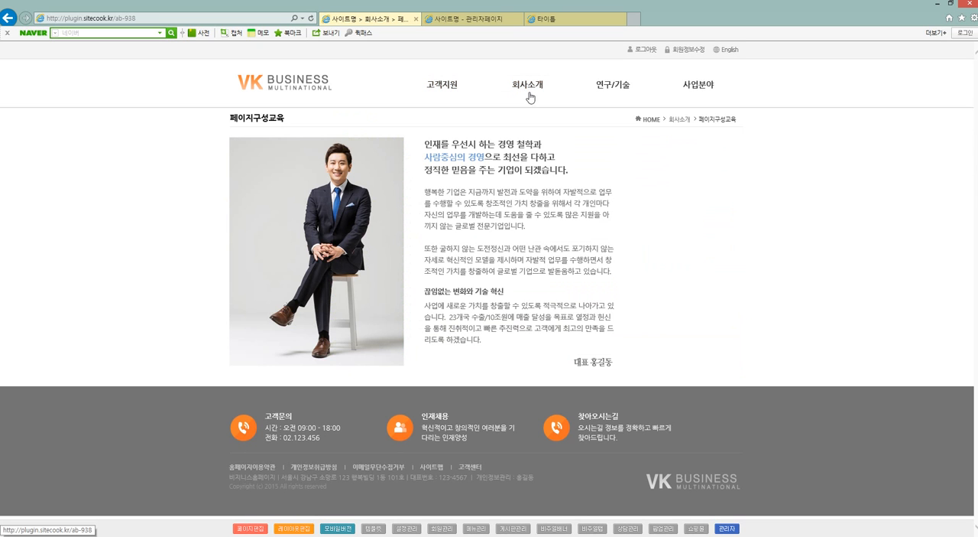
pyautogui.moveTo(525, 94)
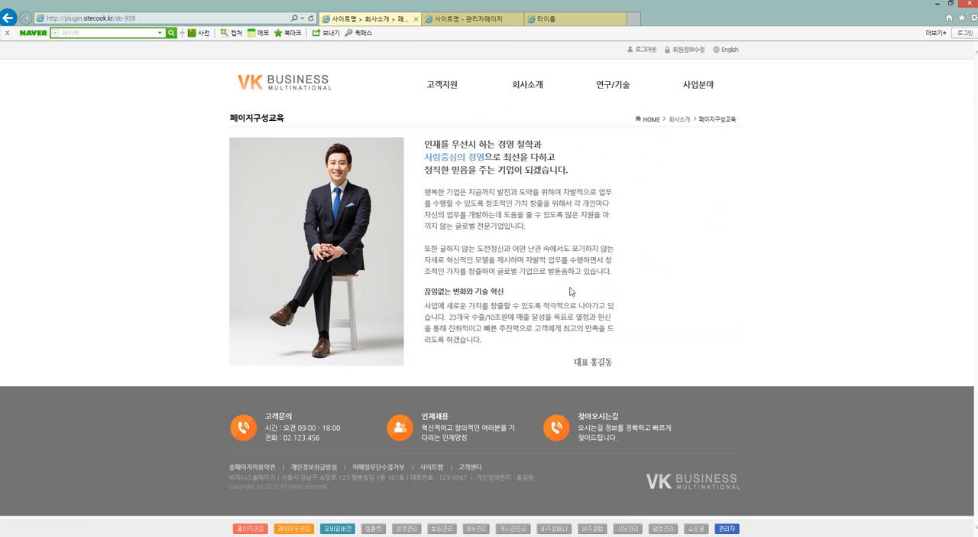
pyautogui.moveTo(562, 84)
pyautogui.click(603, 87)
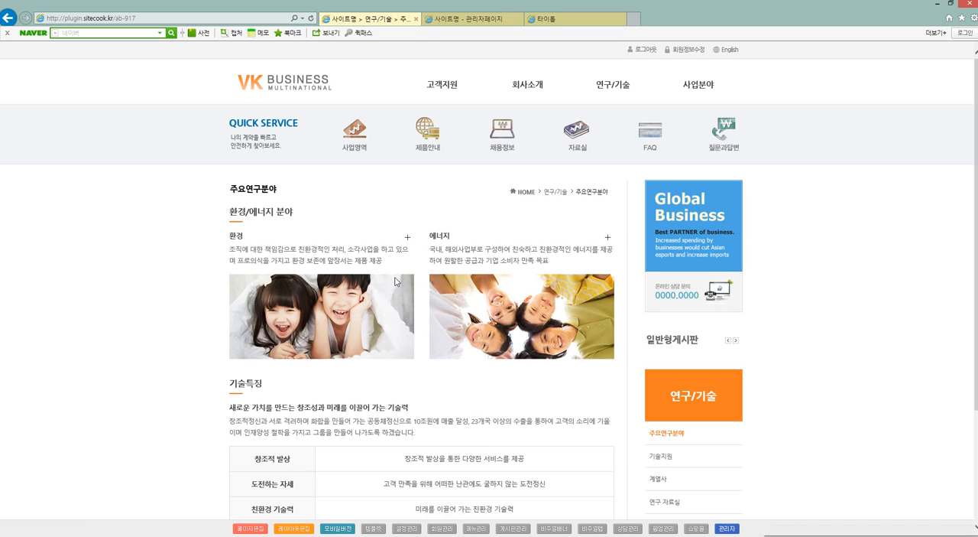
# Set the site's default layout (기본레이아웃) to 새로운레이아웃01 in the design settings and save.
pyautogui.click(408, 528)
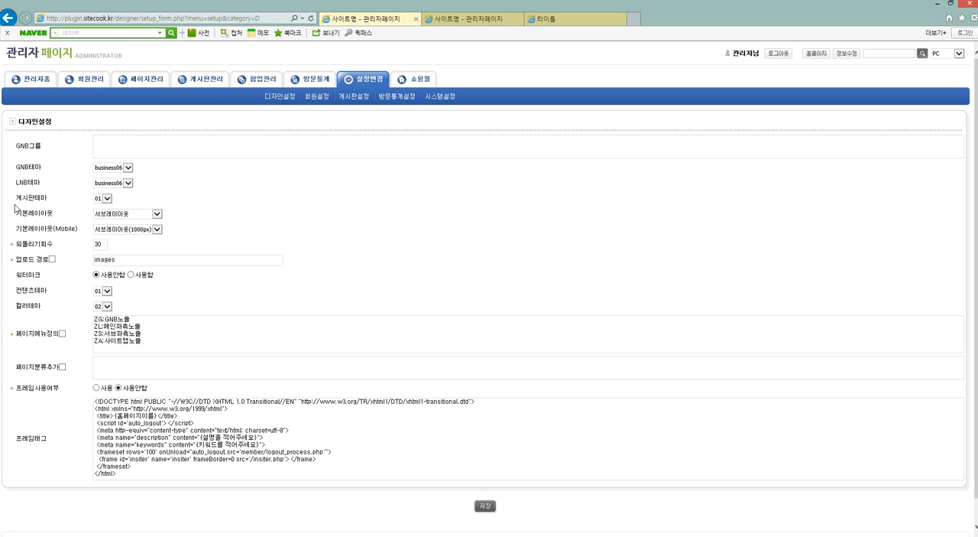
pyautogui.moveTo(23, 215); pyautogui.dragTo(57, 216)
pyautogui.click(94, 219)
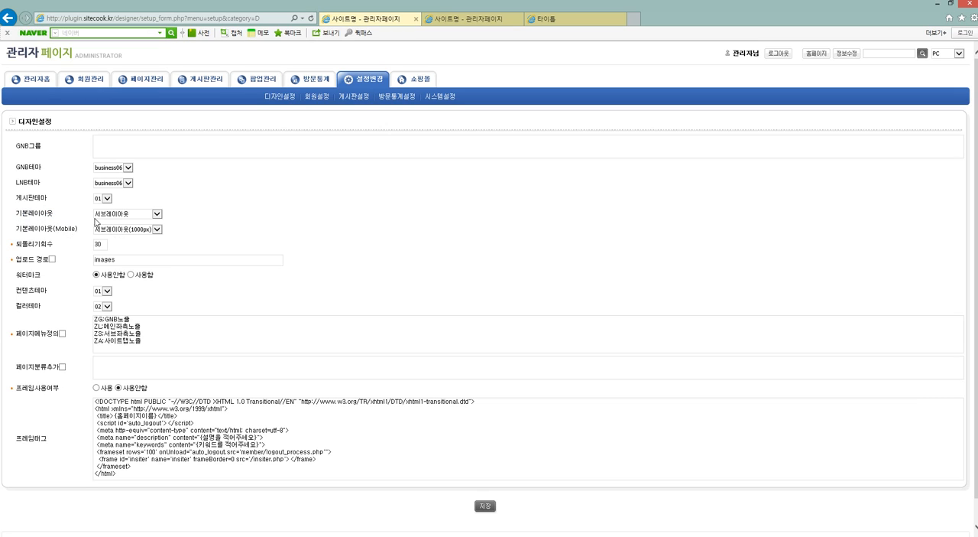
pyautogui.click(112, 214)
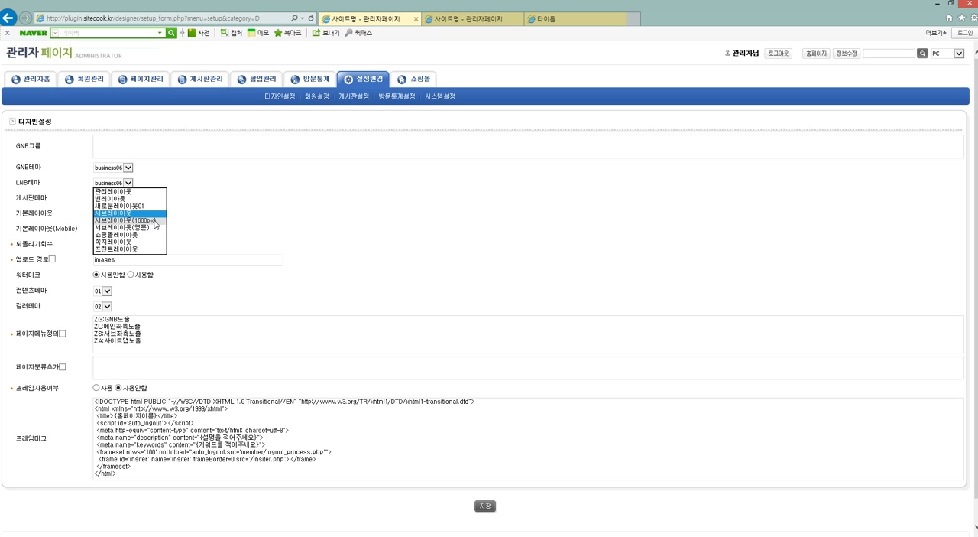
pyautogui.click(146, 206)
pyautogui.click(211, 218)
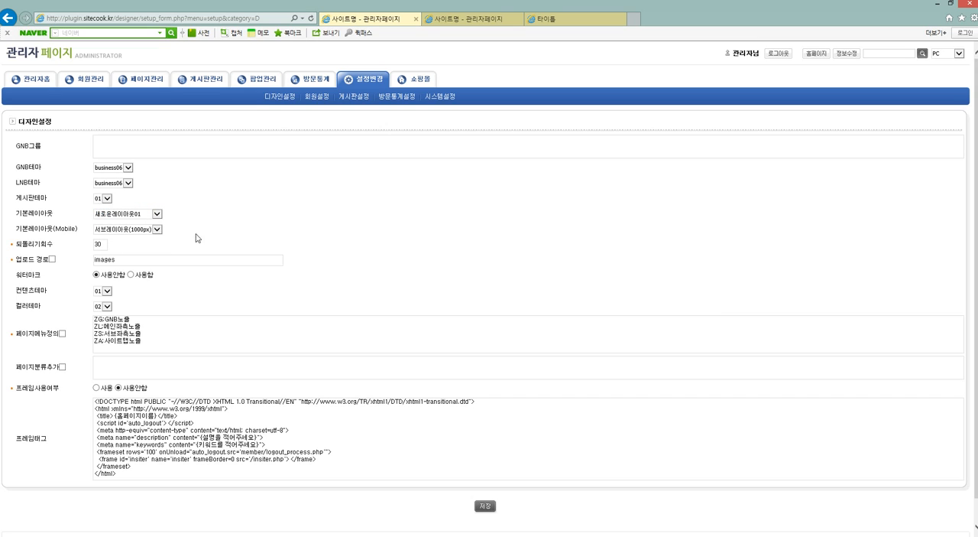
pyautogui.click(482, 508)
# Open the live homepage and check the new default layout on the 고객지원, 고객문의 and 사업분야 pages.
pyautogui.click(815, 55)
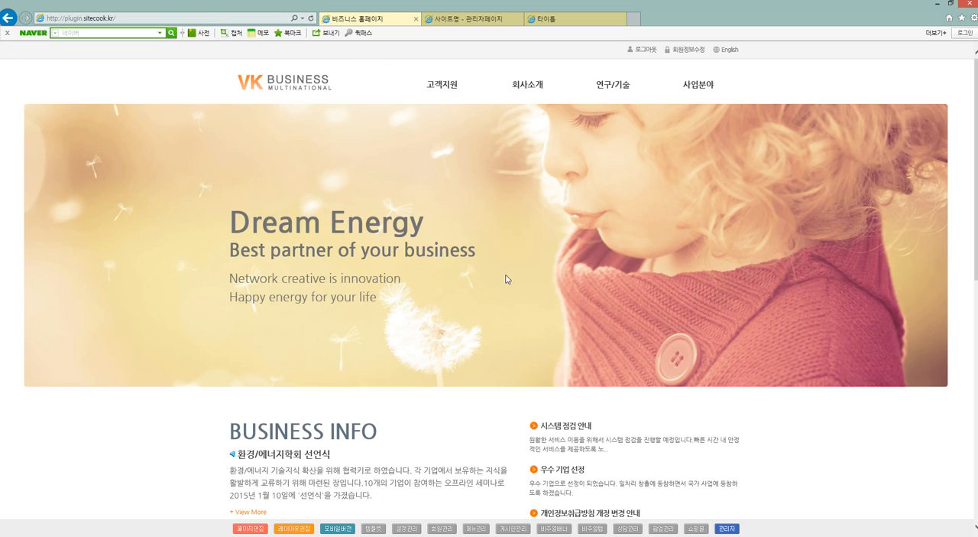
pyautogui.click(429, 89)
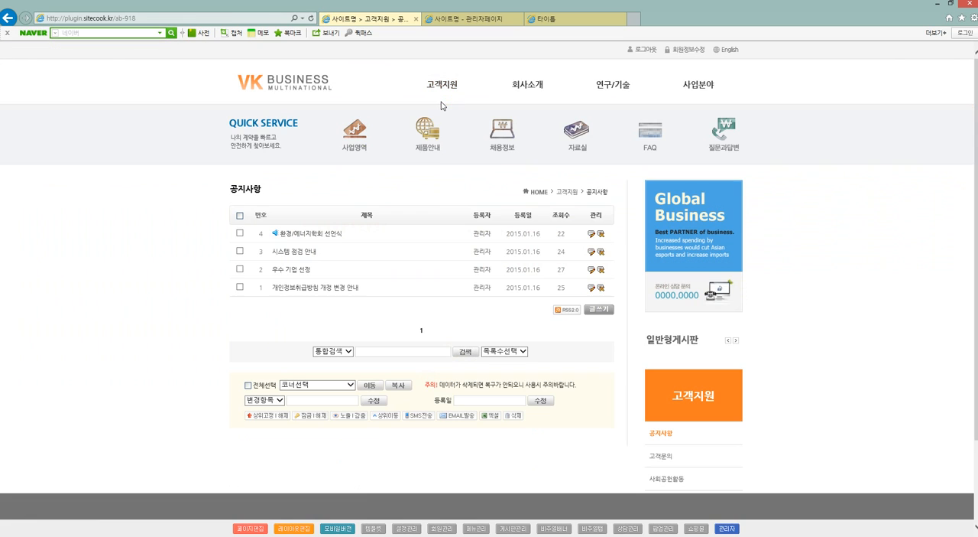
pyautogui.moveTo(459, 86)
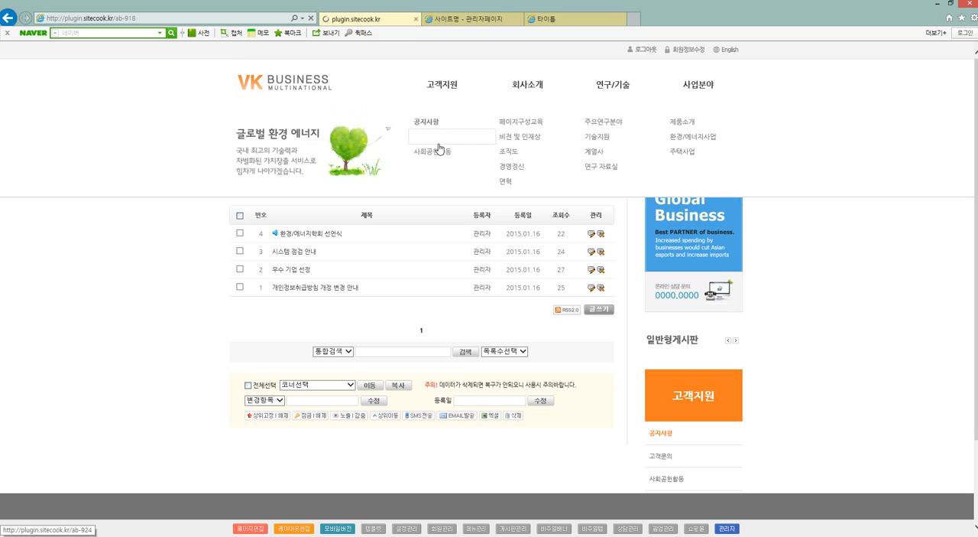
pyautogui.click(428, 136)
pyautogui.click(666, 85)
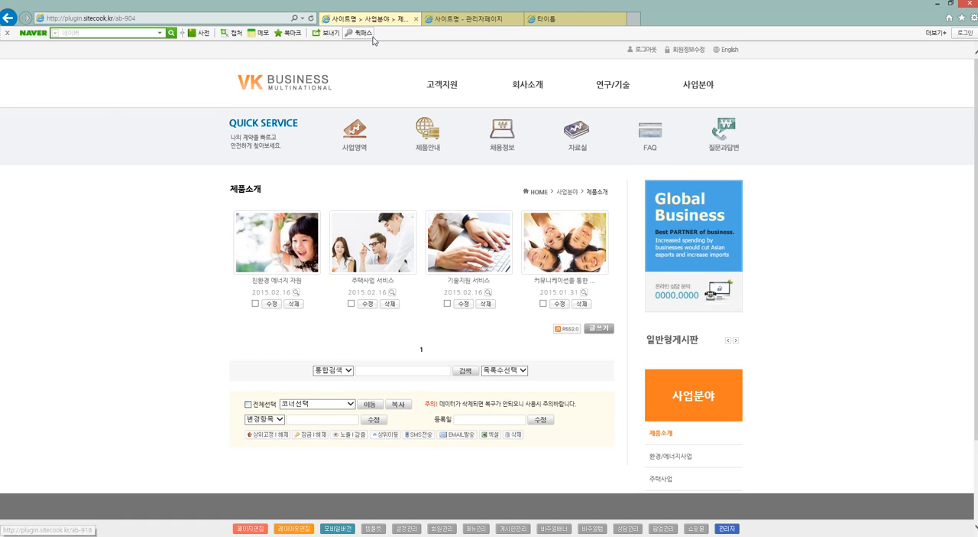
# Return to the site's homepage and close the two other open browser pages.
pyautogui.click(318, 69)
pyautogui.click(519, 19)
pyautogui.click(518, 20)
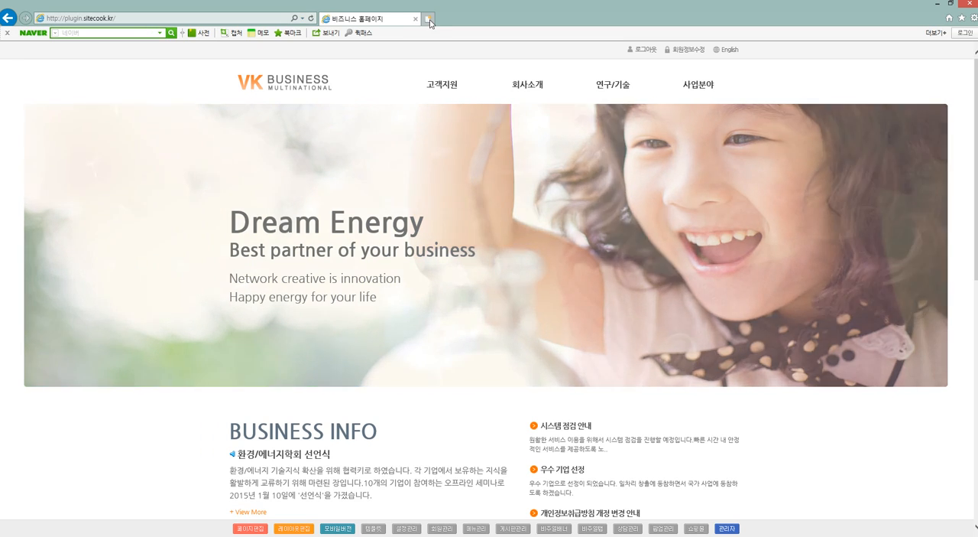
# Open sitecook.kr in a new browser tab, dismiss the message notice, and go to the solution manual (솔루션매뉴얼).
pyautogui.click(428, 18)
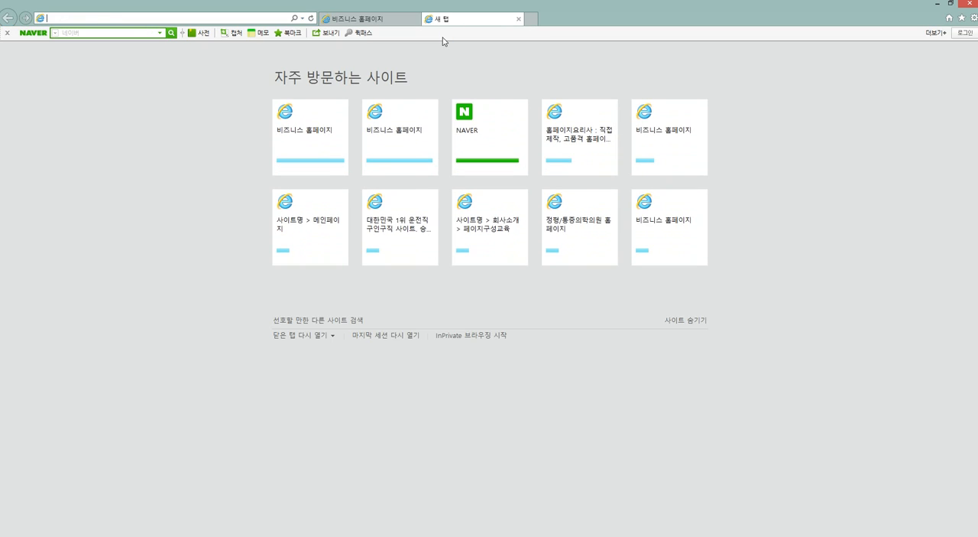
pyautogui.click(572, 156)
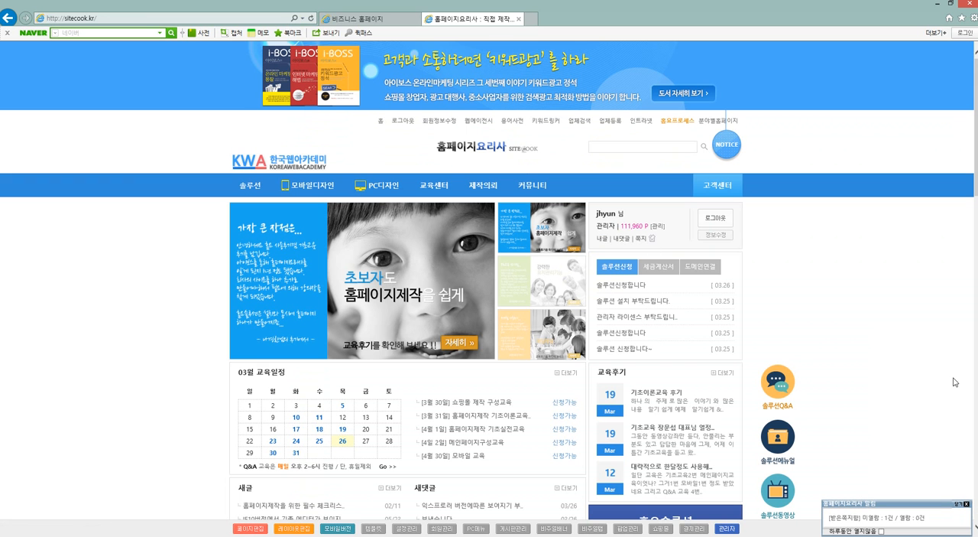
pyautogui.click(967, 503)
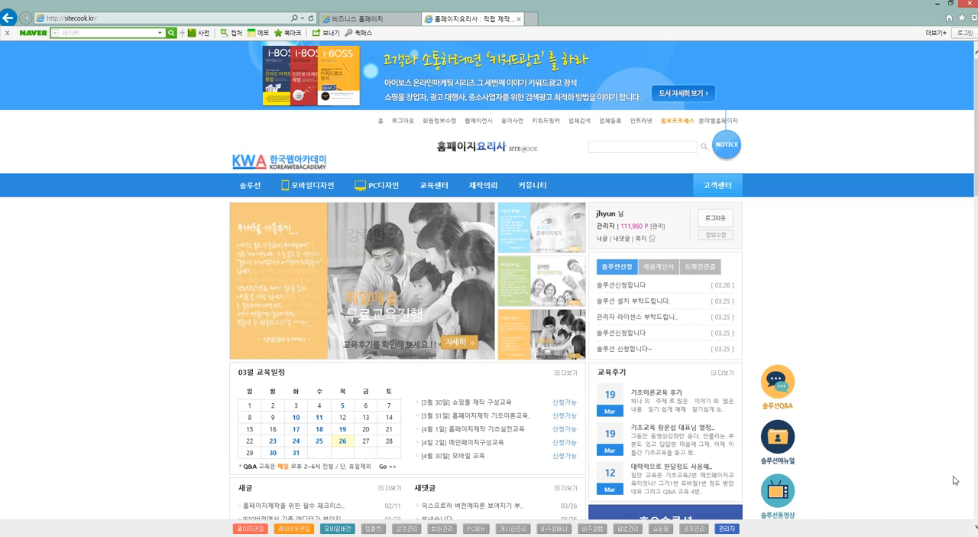
pyautogui.click(791, 450)
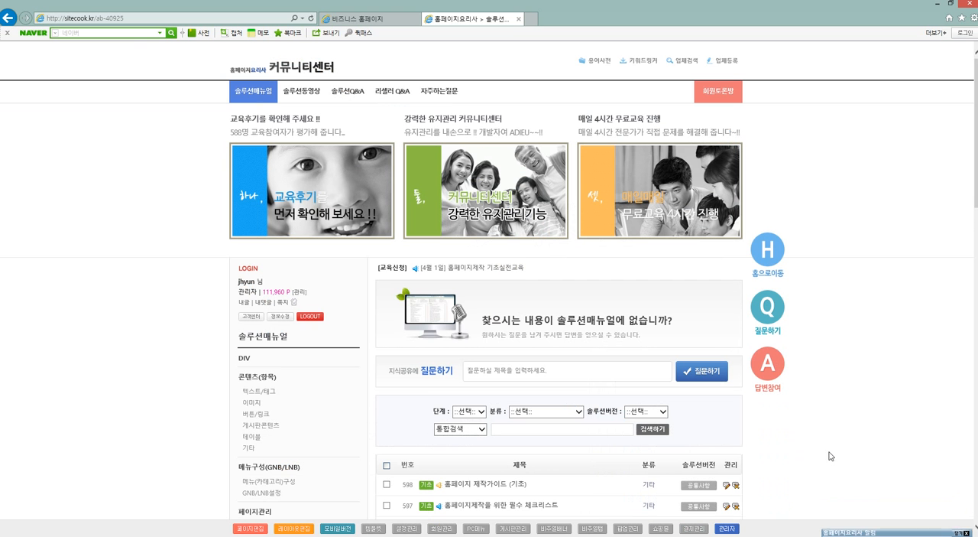
# Filter the manual to 메뉴(카테고리)구성 and open the version 20130424↑ article 사이트맵 일괄 등록 방법.
pyautogui.scroll(-2, 99, 408)
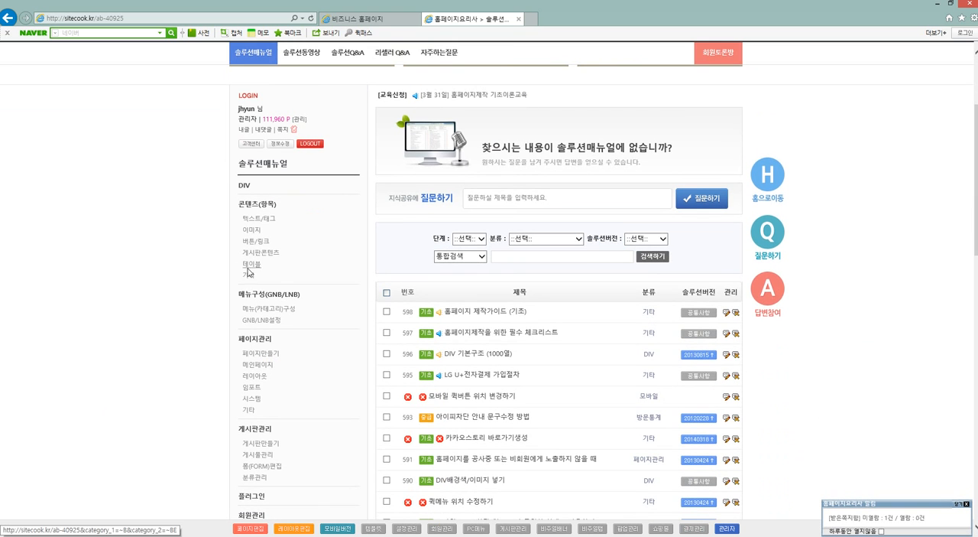
pyautogui.click(262, 307)
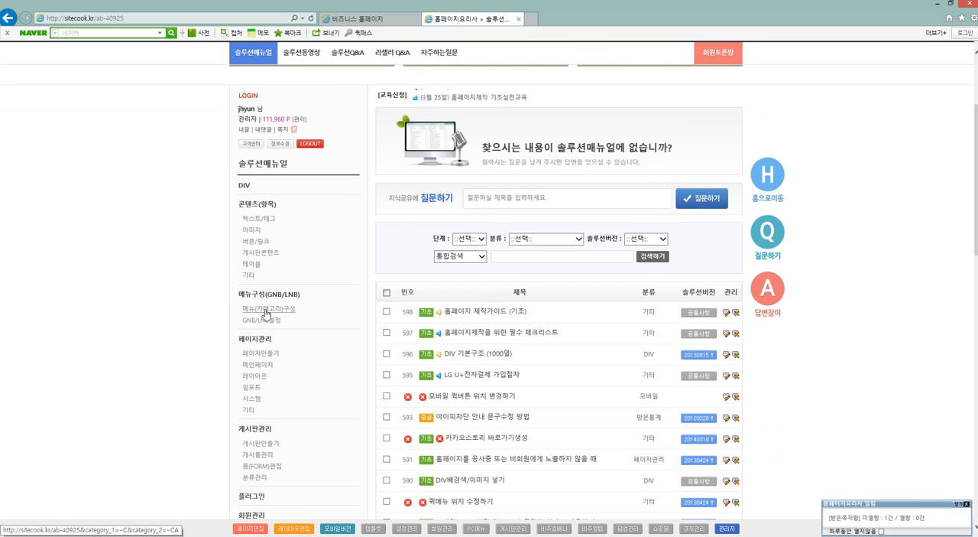
pyautogui.scroll(-3, 512, 346)
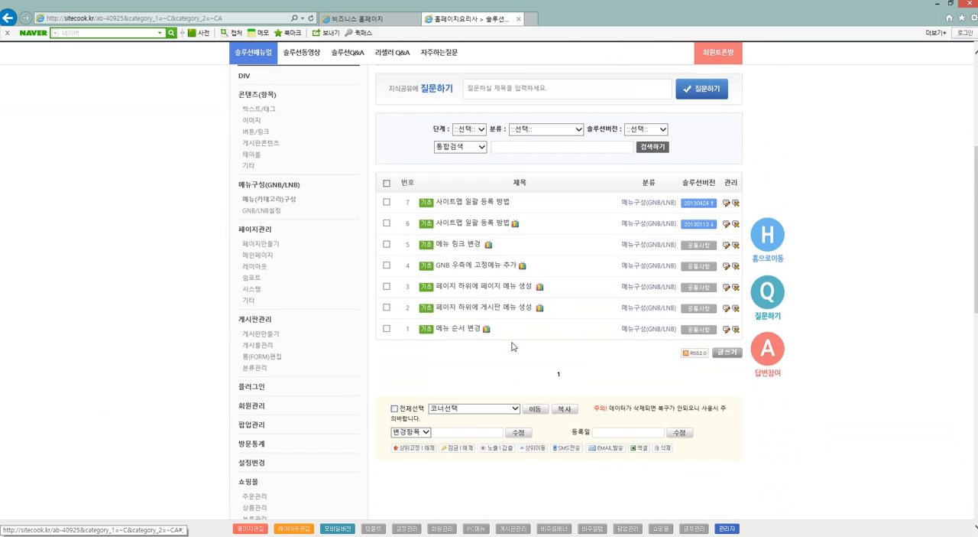
pyautogui.scroll(1, 532, 298)
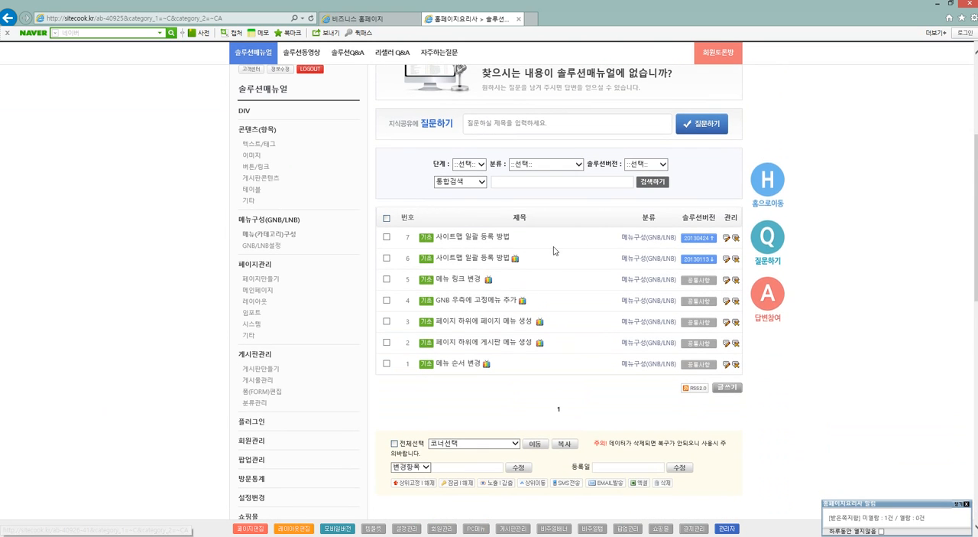
pyautogui.click(455, 237)
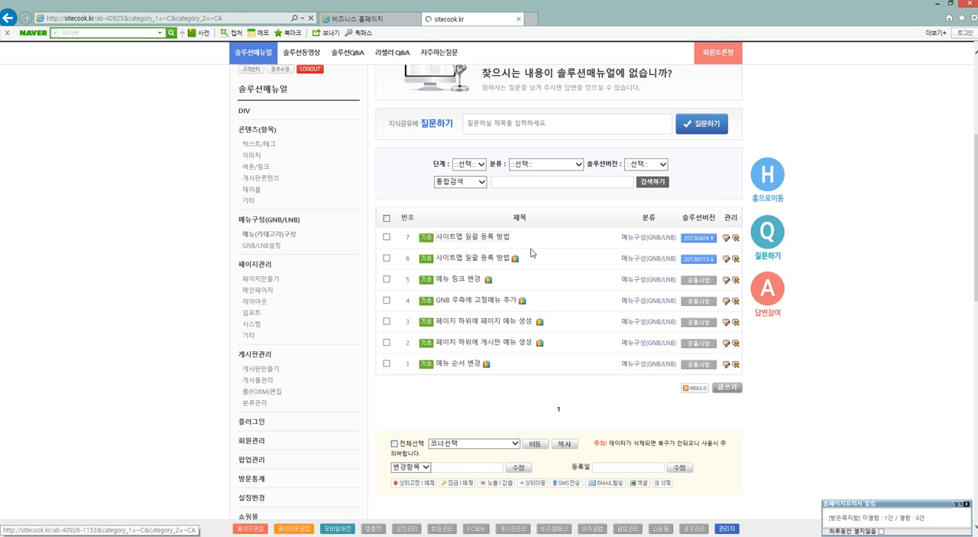
# Download the article's attachment sample_sitemap.xls and open it full-screen in Excel.
pyautogui.scroll(-15, 546, 247)
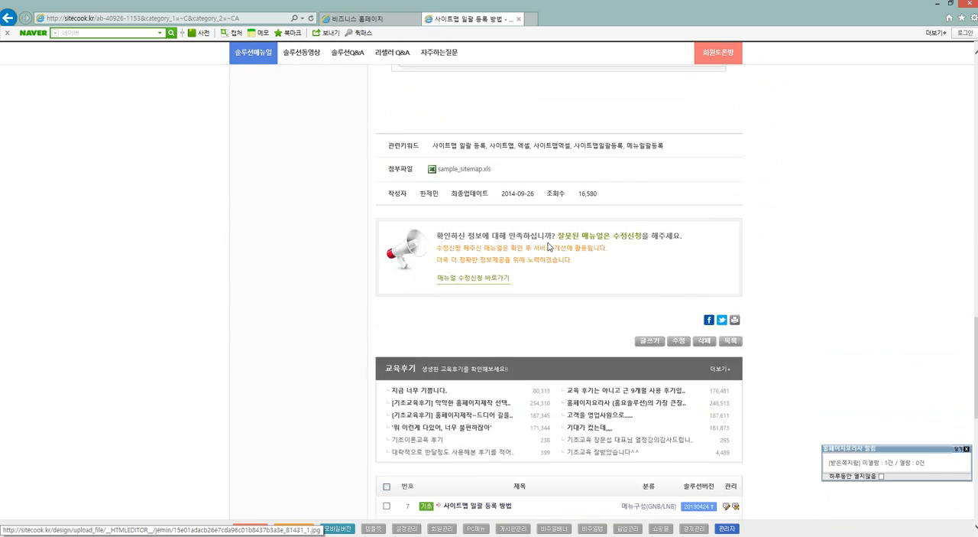
pyautogui.scroll(-2, 547, 246)
pyautogui.scroll(2, 547, 246)
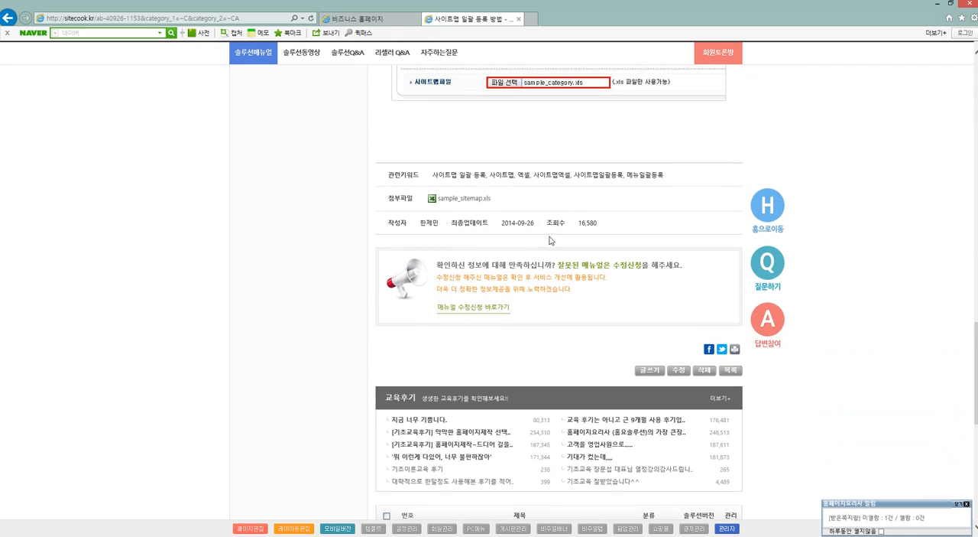
pyautogui.click(457, 200)
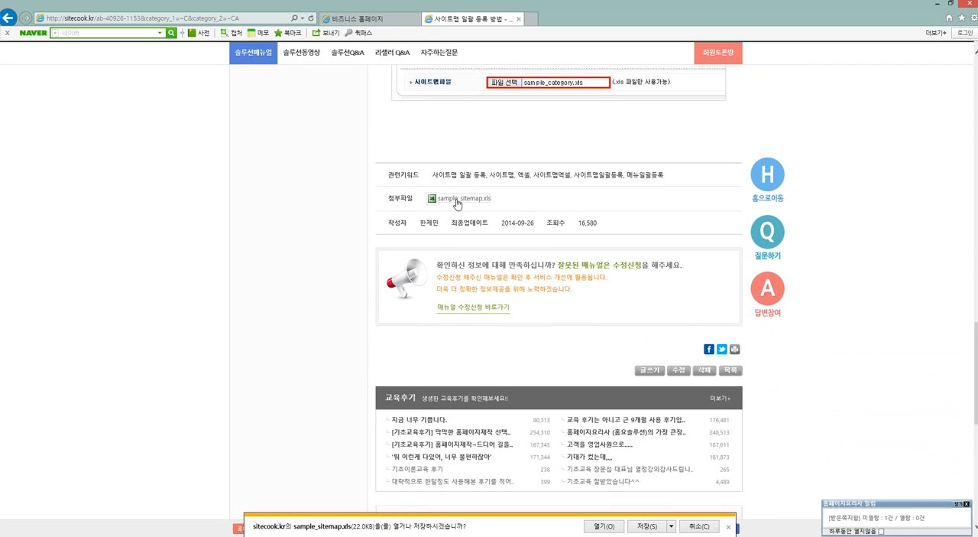
pyautogui.click(655, 530)
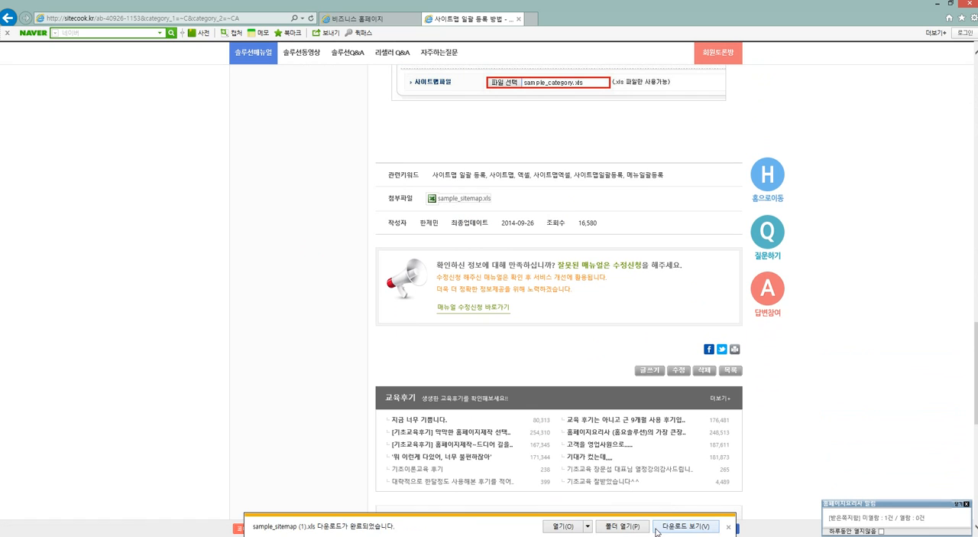
pyautogui.click(568, 527)
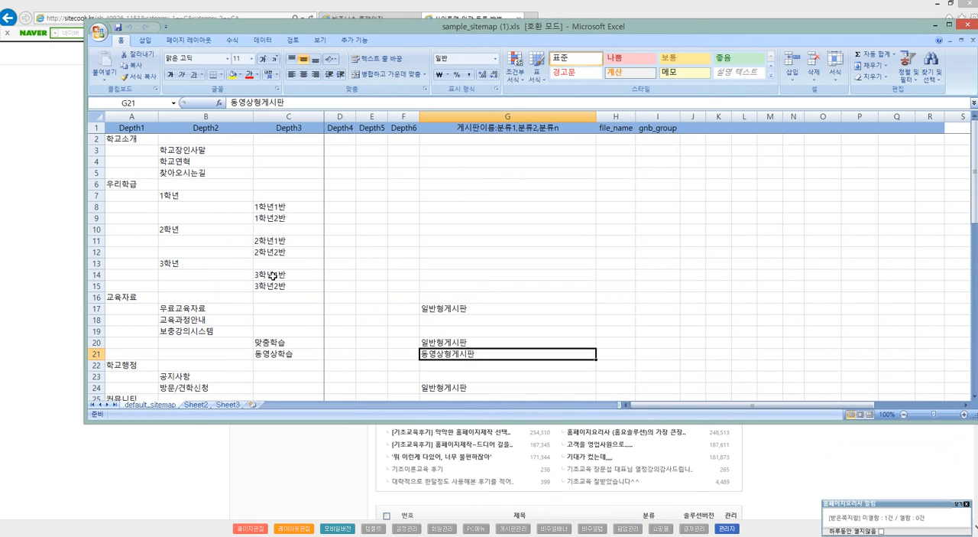
pyautogui.doubleClick(374, 29)
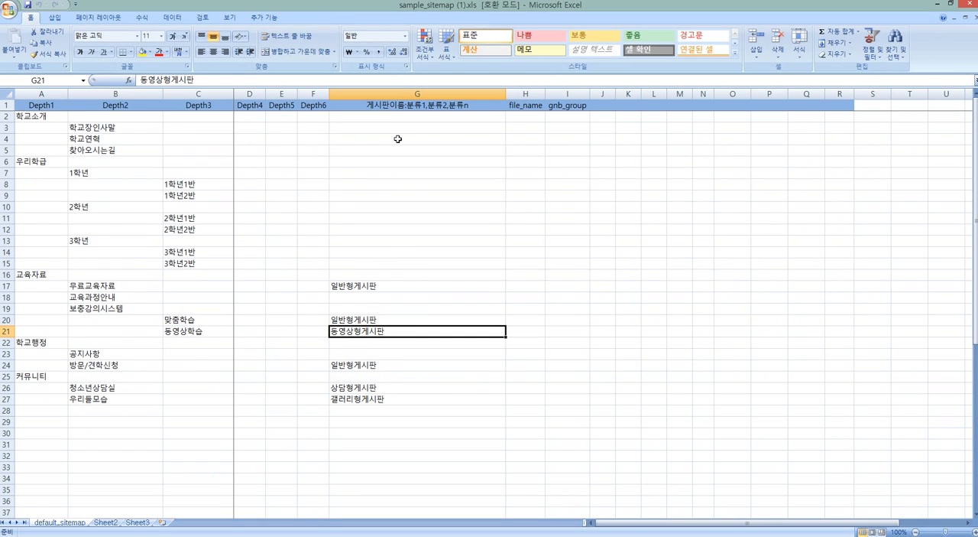
# Clear all sample sitemap entries below the header row, cells A2 to G32.
pyautogui.moveTo(46, 117); pyautogui.dragTo(415, 432)
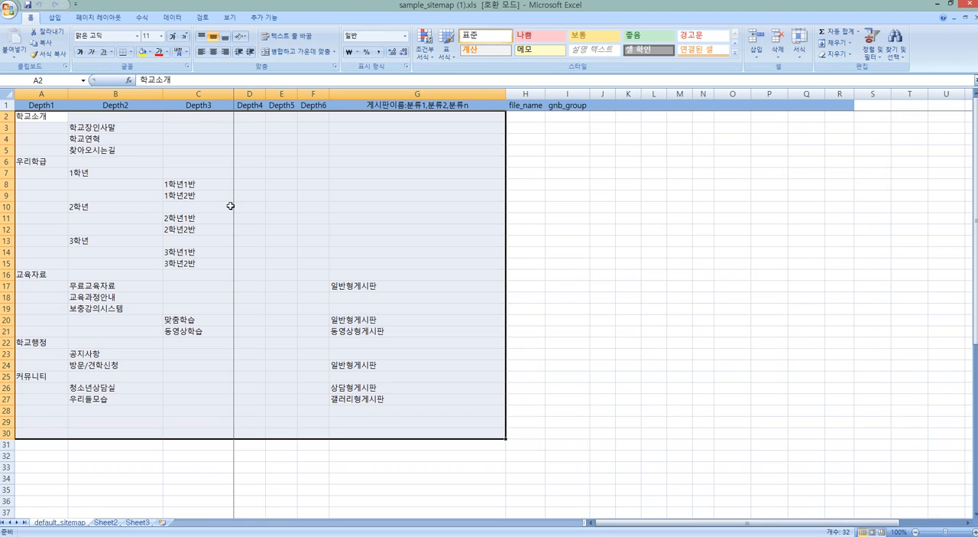
pyautogui.press('BackSpace')
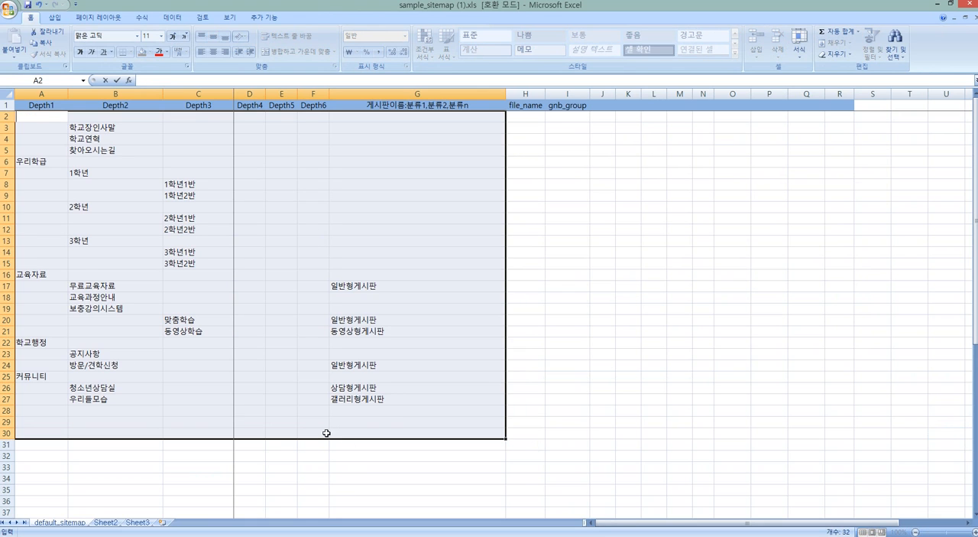
pyautogui.moveTo(443, 453); pyautogui.dragTo(32, 120)
pyautogui.press('Delete')
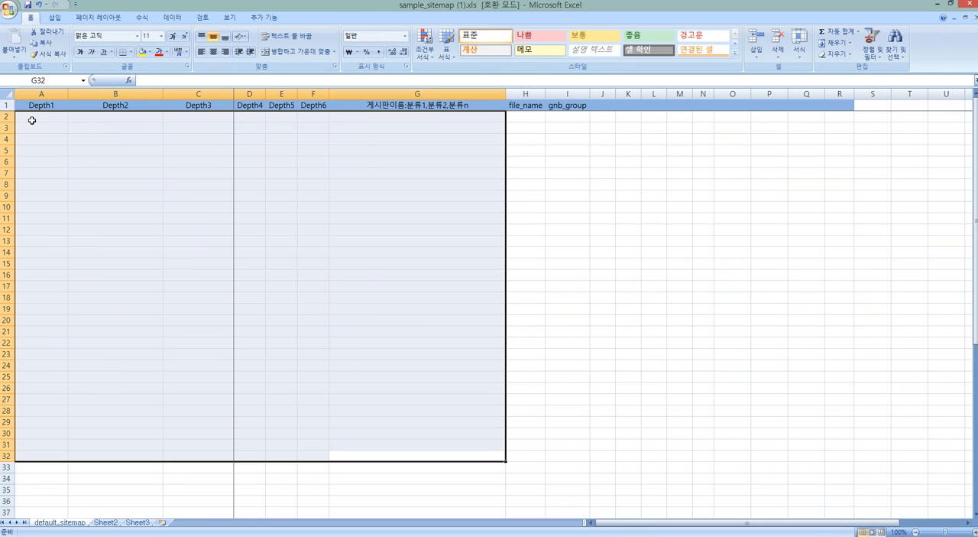
pyautogui.click(32, 120)
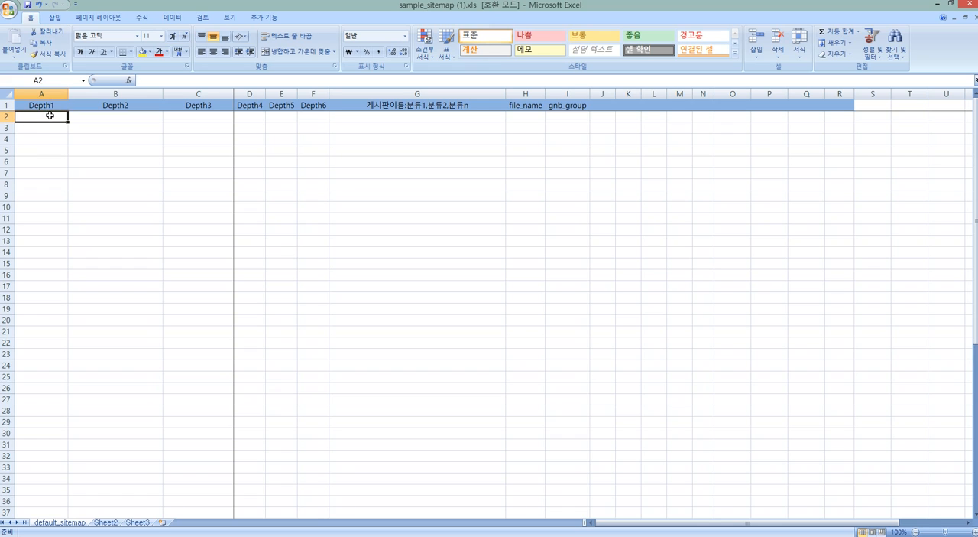
# Examine how the Depth columns of the emptied sitemap sheet represent menu levels, going through cells in the top rows.
pyautogui.click(76, 115)
pyautogui.click(192, 126)
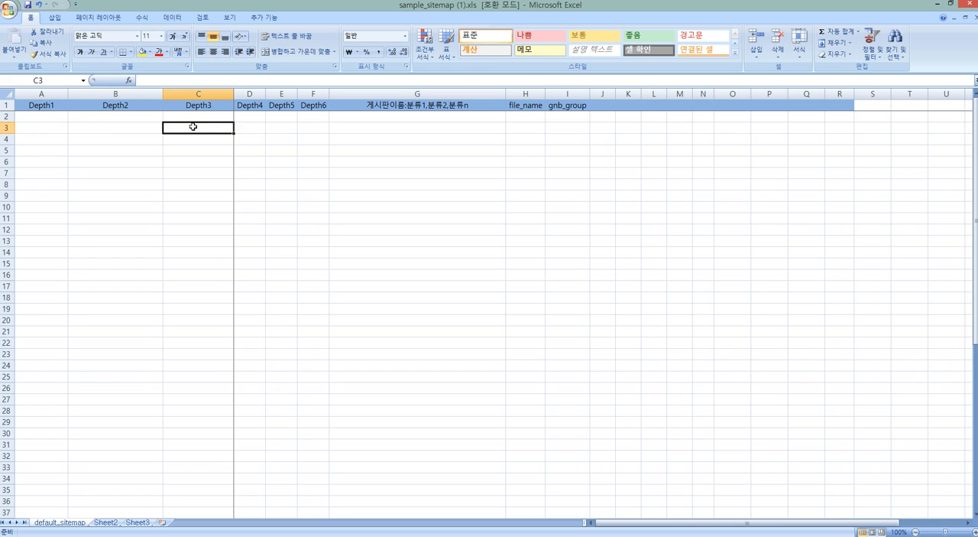
pyautogui.click(66, 126)
pyautogui.click(112, 125)
pyautogui.click(185, 124)
pyautogui.click(264, 128)
pyautogui.click(336, 129)
pyautogui.click(34, 118)
pyautogui.click(77, 124)
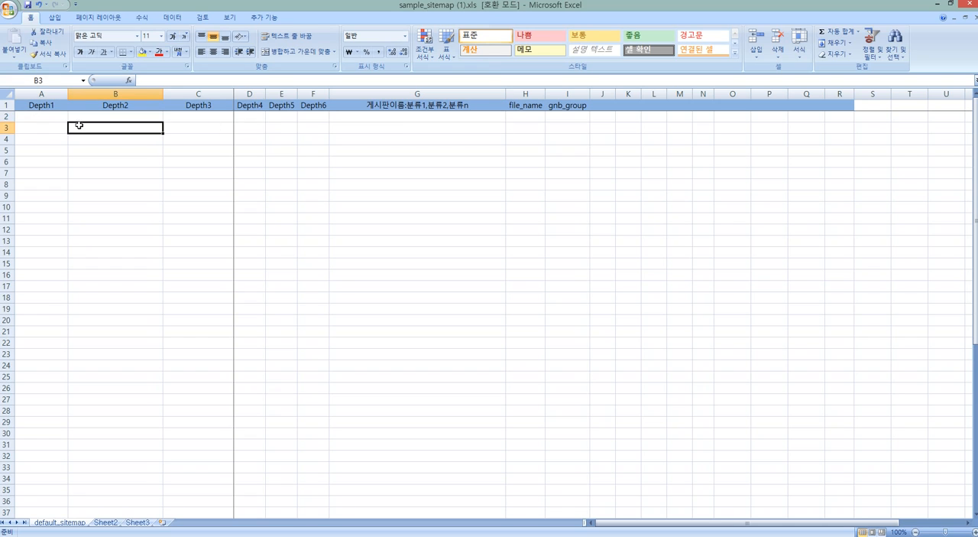
pyautogui.click(170, 139)
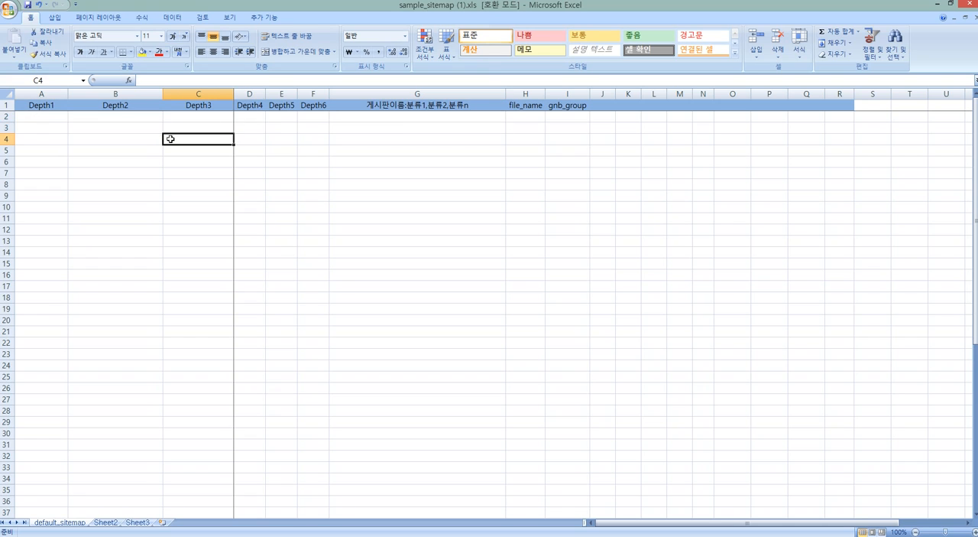
# Reduce the sitemap workbook to a smaller window, switch to the browser and open the Sitecook site's 솔루션소개 page.
pyautogui.click(33, 115)
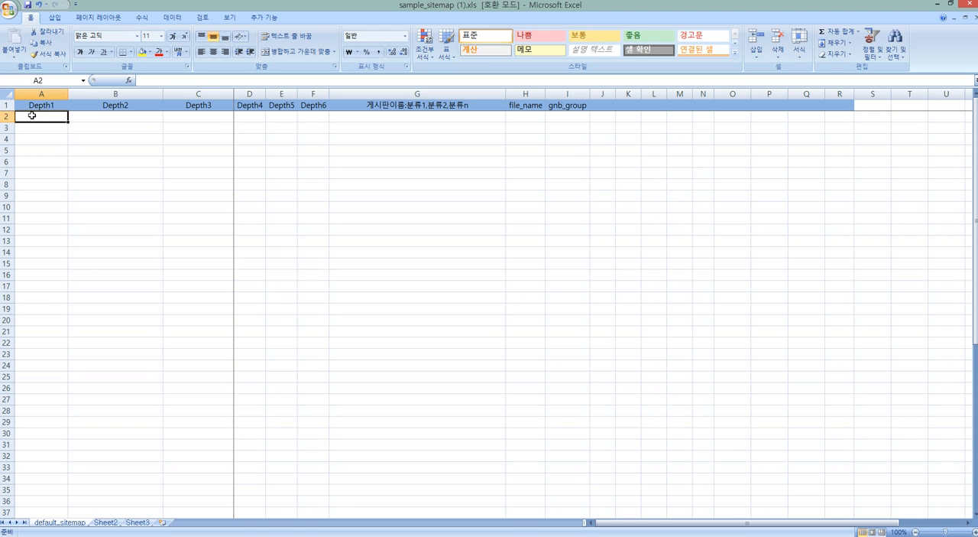
pyautogui.doubleClick(329, 6)
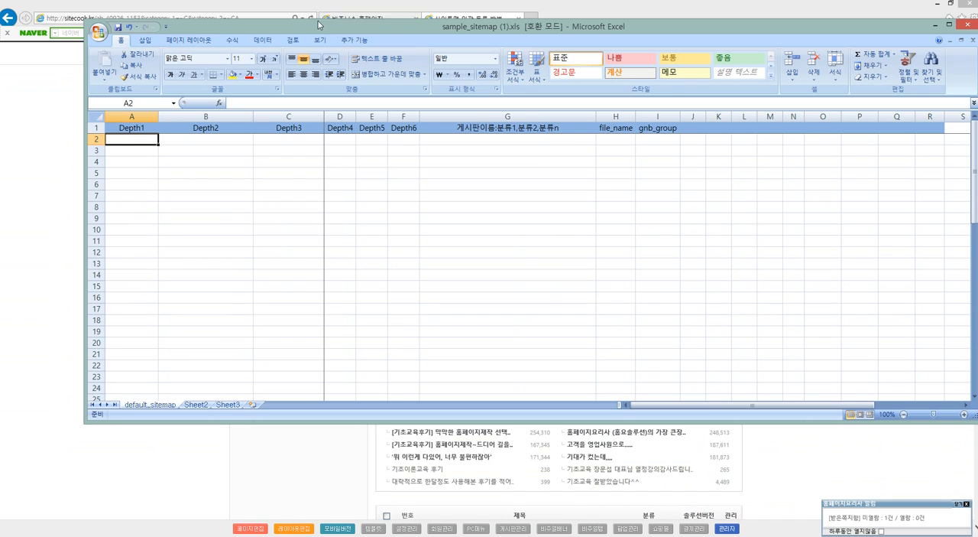
pyautogui.moveTo(85, 72); pyautogui.dragTo(335, 72)
pyautogui.click(113, 117)
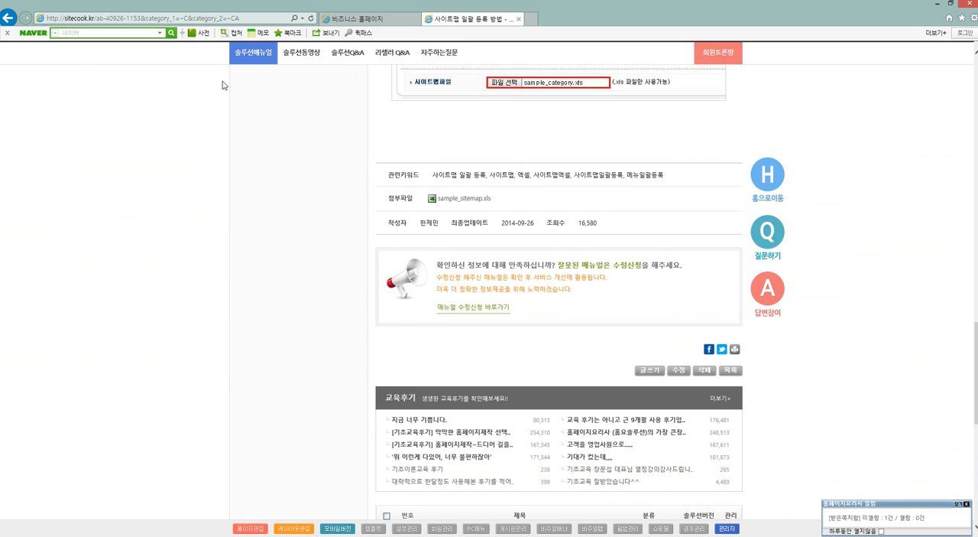
pyautogui.scroll(5, 292, 84)
pyautogui.scroll(10, 292, 83)
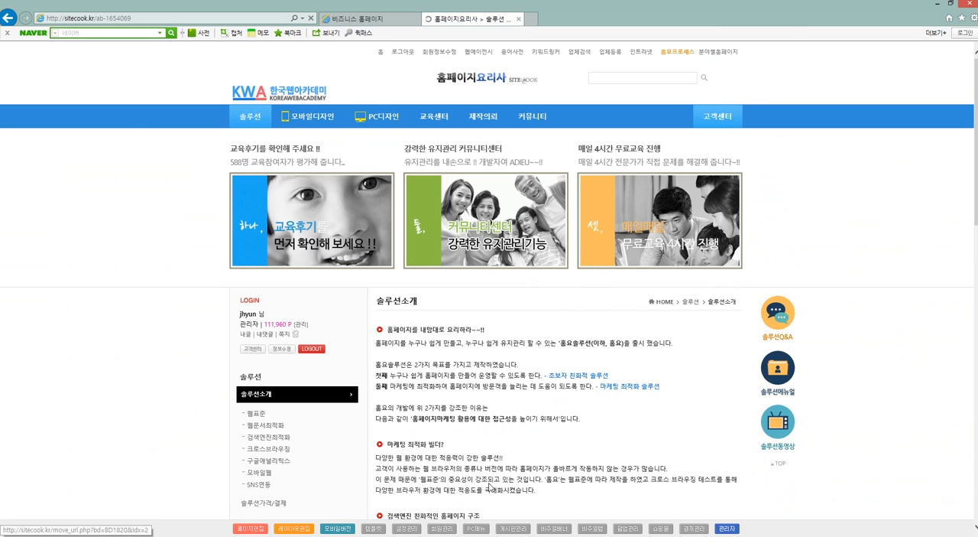
# Arrange the Excel window beside the browser and examine the 솔루션 side menu's hierarchy on the site.
pyautogui.click(481, 536)
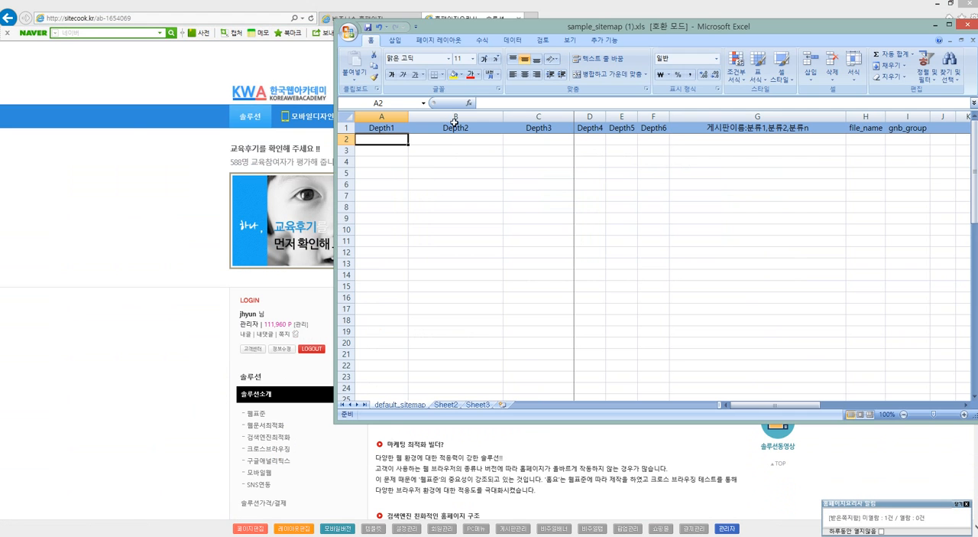
pyautogui.moveTo(335, 424); pyautogui.dragTo(371, 518)
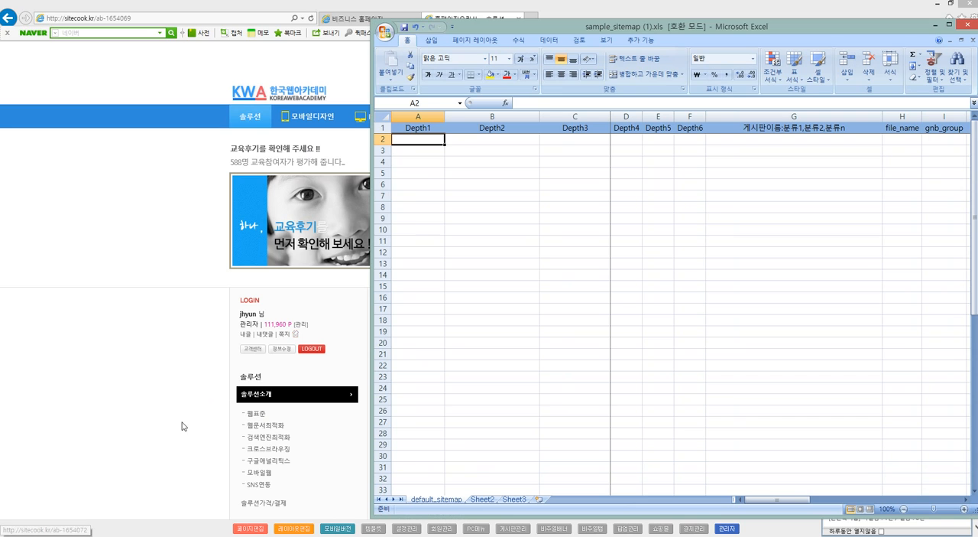
pyautogui.click(244, 427)
pyautogui.scroll(-3, 243, 422)
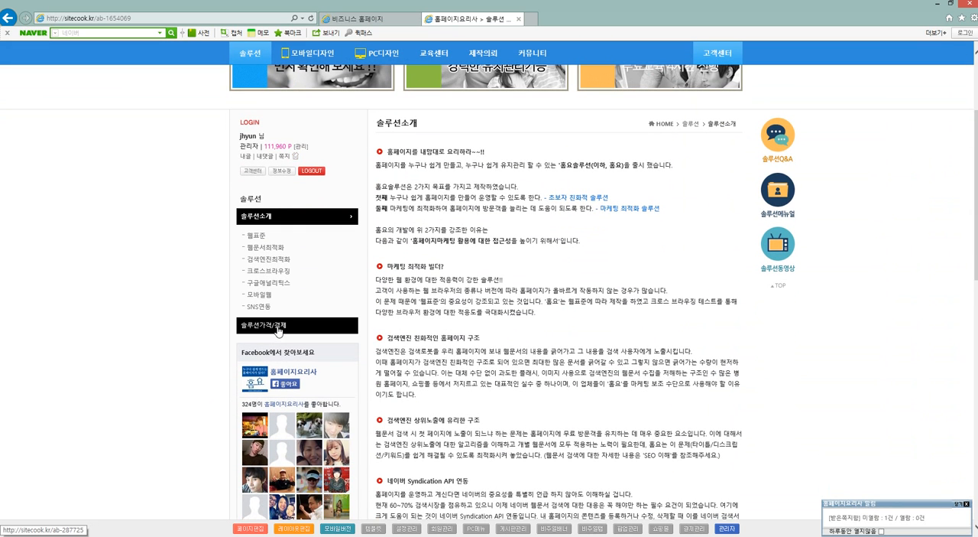
# Switch back to Excel and enter 솔루션 as the first Depth1 menu in cell A2.
pyautogui.hotkey('alt', 'Tab')
pyautogui.click(432, 141)
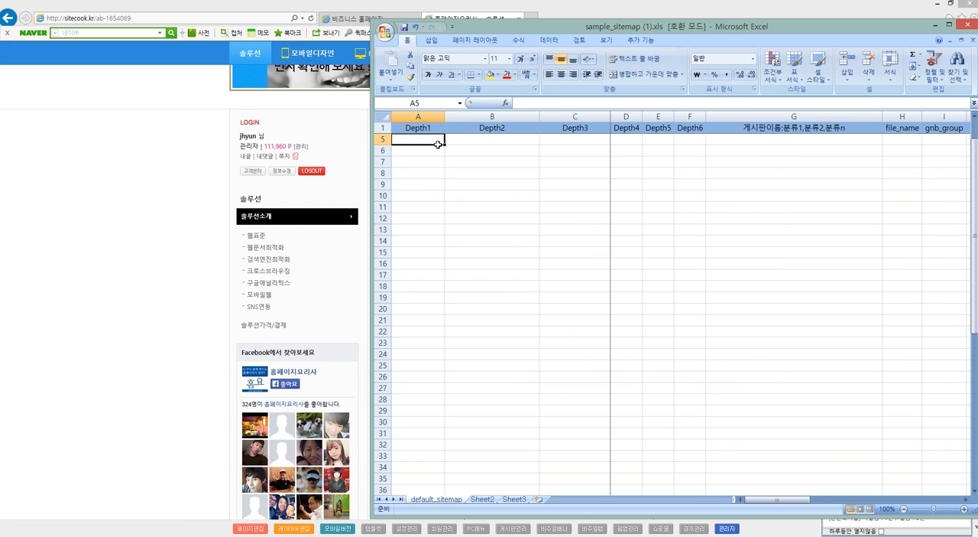
pyautogui.scroll(1, 430, 151)
pyautogui.click(432, 140)
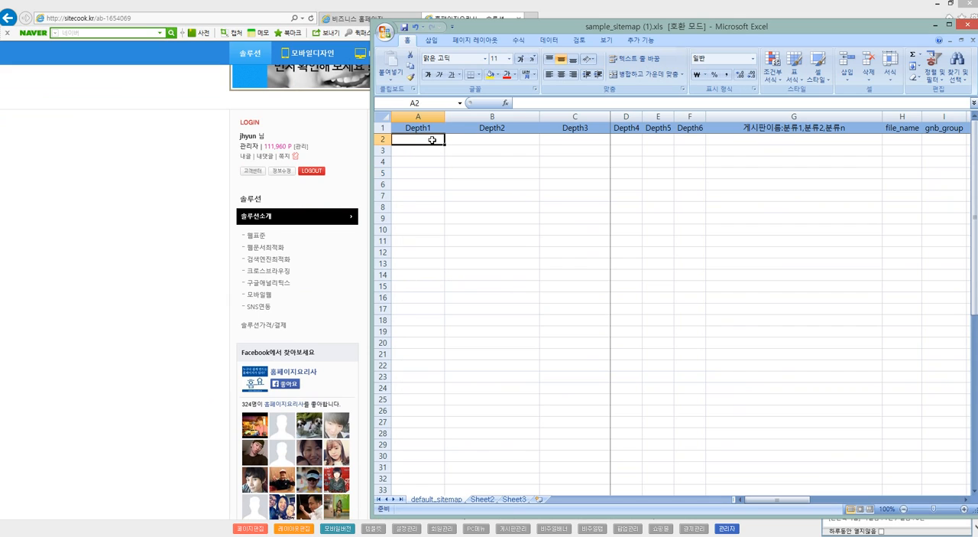
pyautogui.write('gh')
pyautogui.press('BackSpace')
pyautogui.press('BackSpace')
pyautogui.write('소ㄹ루수')
pyautogui.press('BackSpace')
pyautogui.write('션')
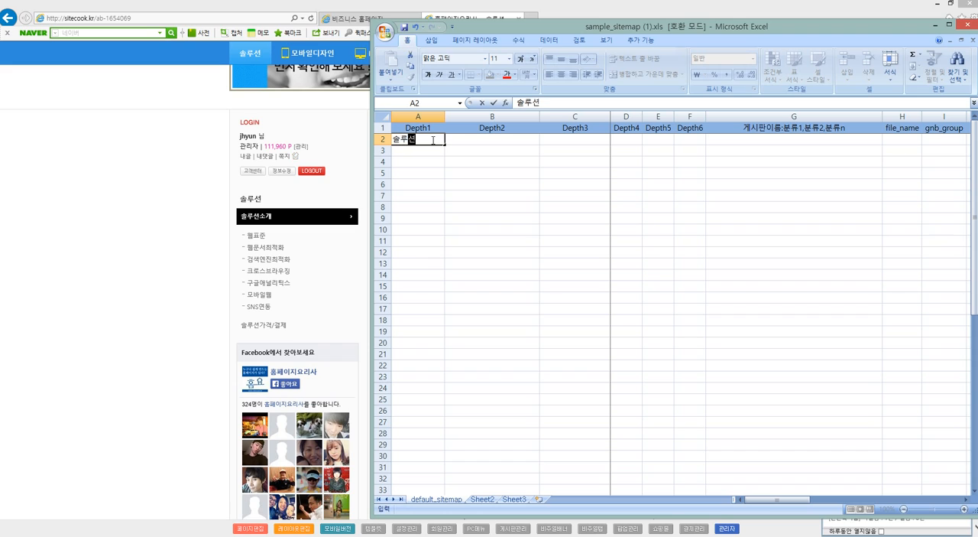
pyautogui.press('Return')
pyautogui.click(423, 139)
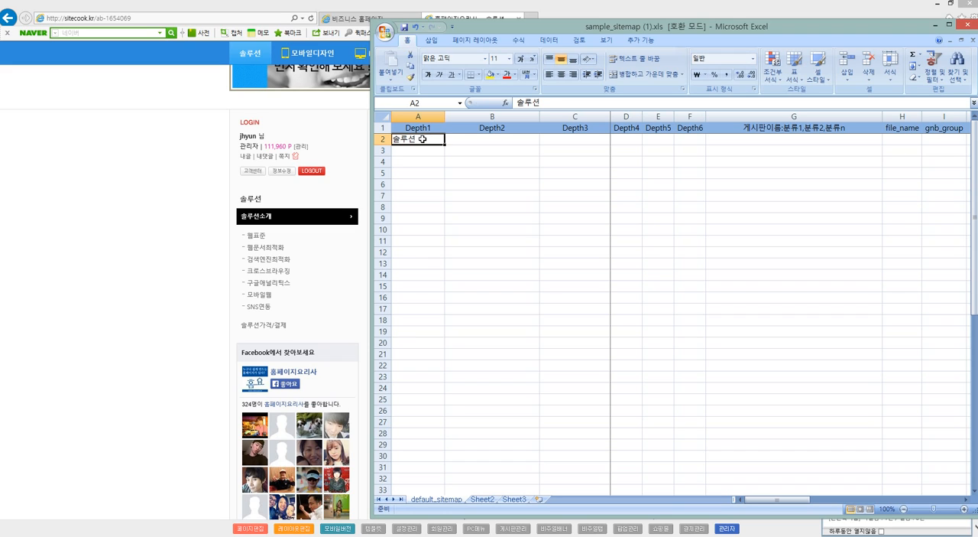
# Enter 솔루션소개 as a Depth2 submenu in cell B3, one row below 솔루션.
pyautogui.click(418, 153)
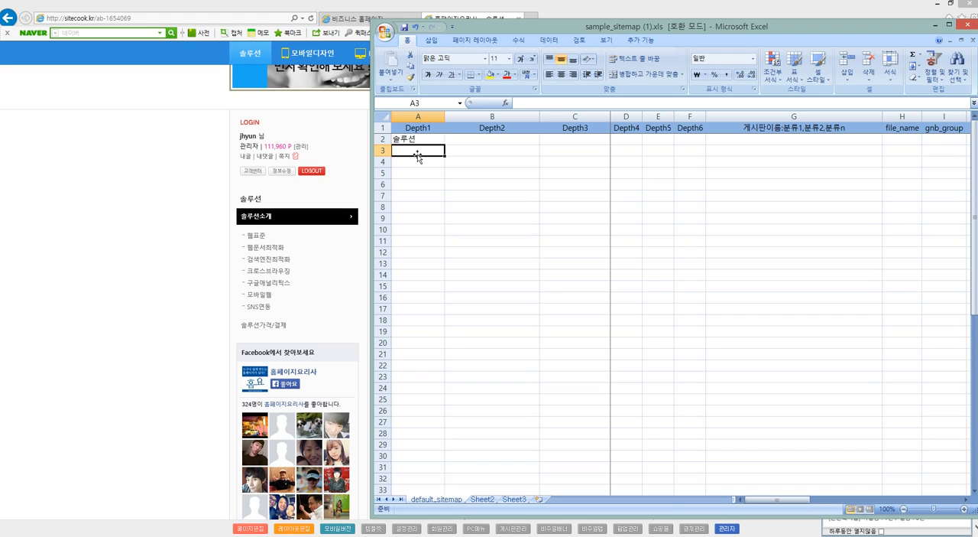
pyautogui.click(462, 152)
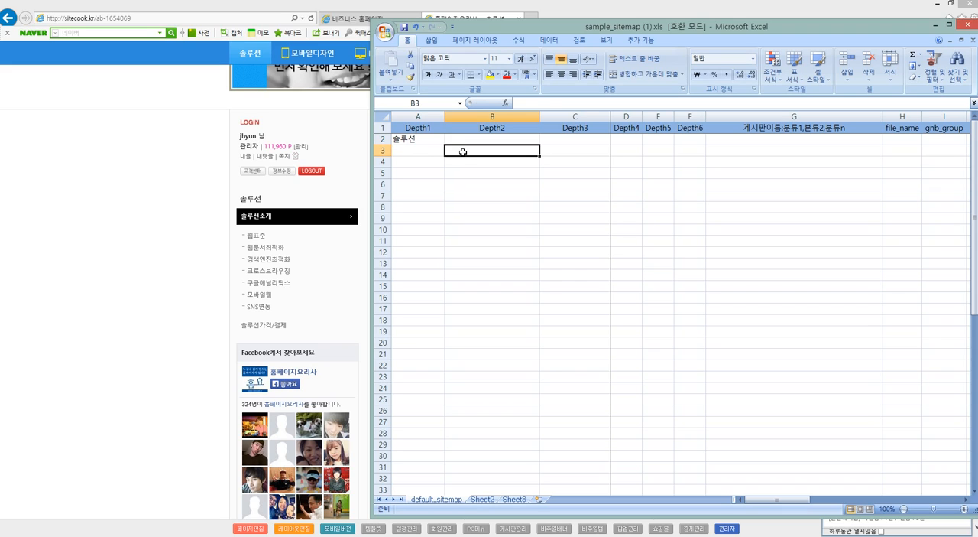
pyautogui.write('솔루션소개')
pyautogui.press('Return')
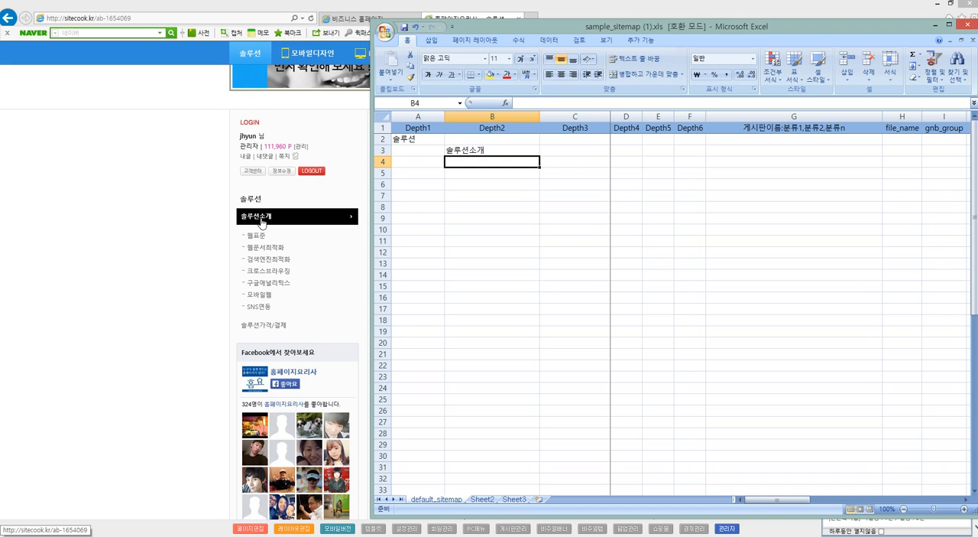
# Enter the Depth3 submenus of 솔루션소개: 웹표준 in cell C4 and 웹문서최적화 in cell C5.
pyautogui.click(457, 152)
pyautogui.click(495, 162)
pyautogui.click(556, 164)
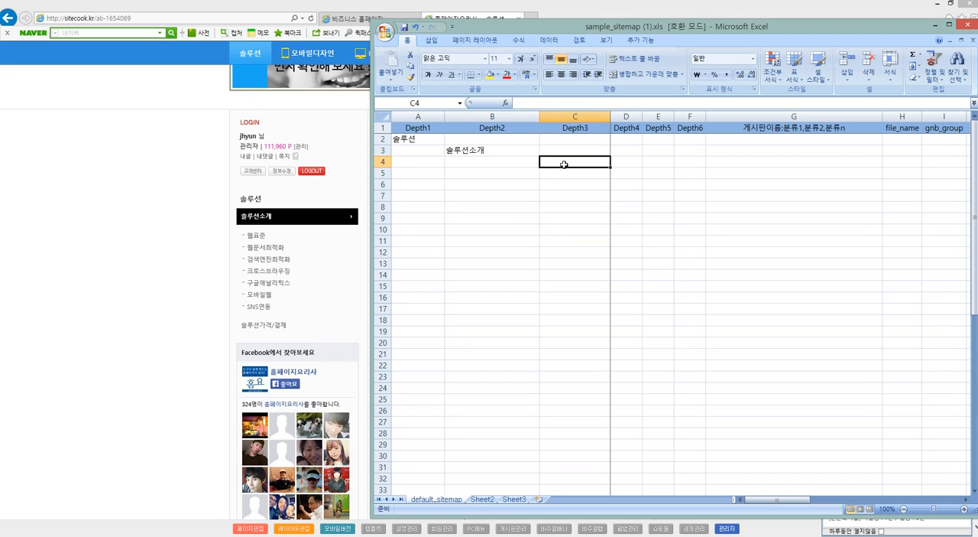
pyautogui.write('웹')
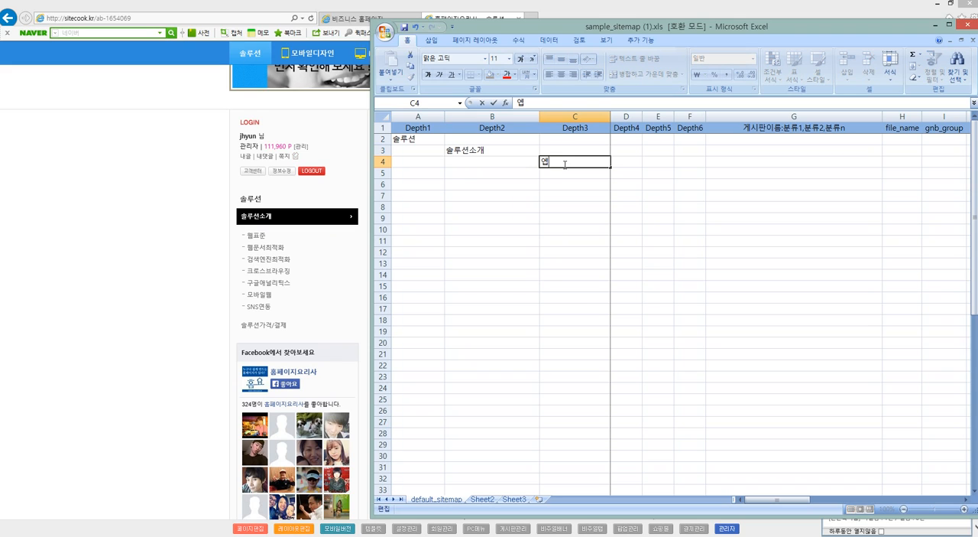
pyautogui.write('표준')
pyautogui.press('Return')
pyautogui.write('웹문서최적화')
pyautogui.press('Return')
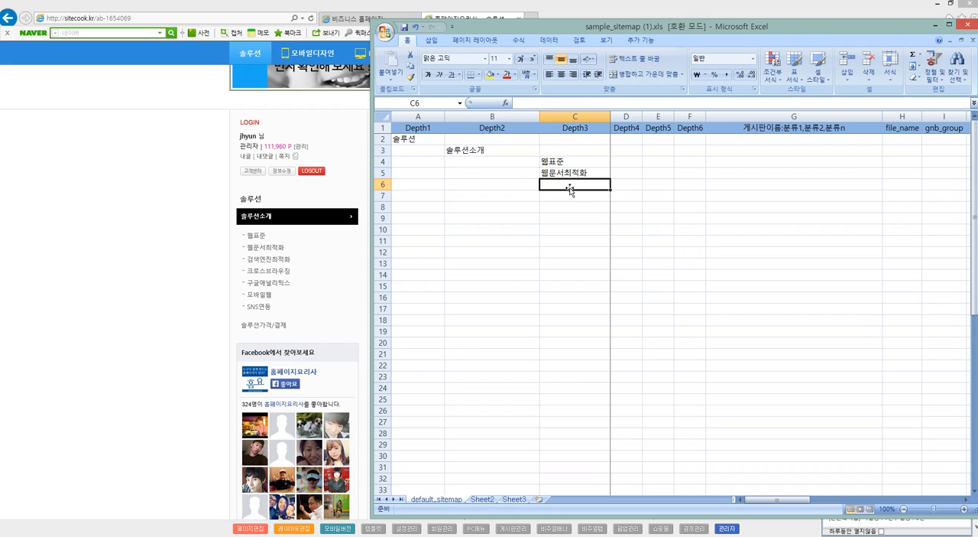
# Enter 솔루션가격/결제 as the second Depth2 submenu in cell B6.
pyautogui.click(463, 188)
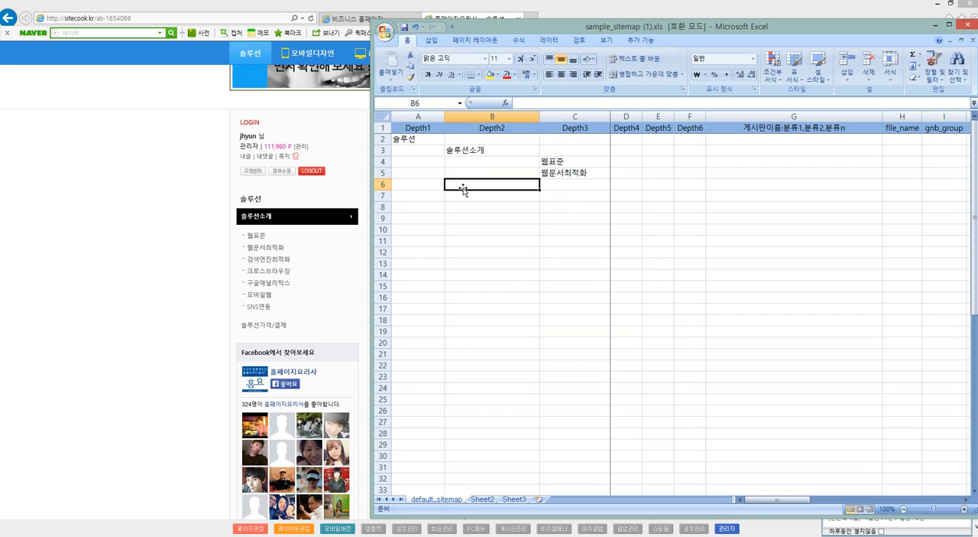
pyautogui.write('솔루선가격')
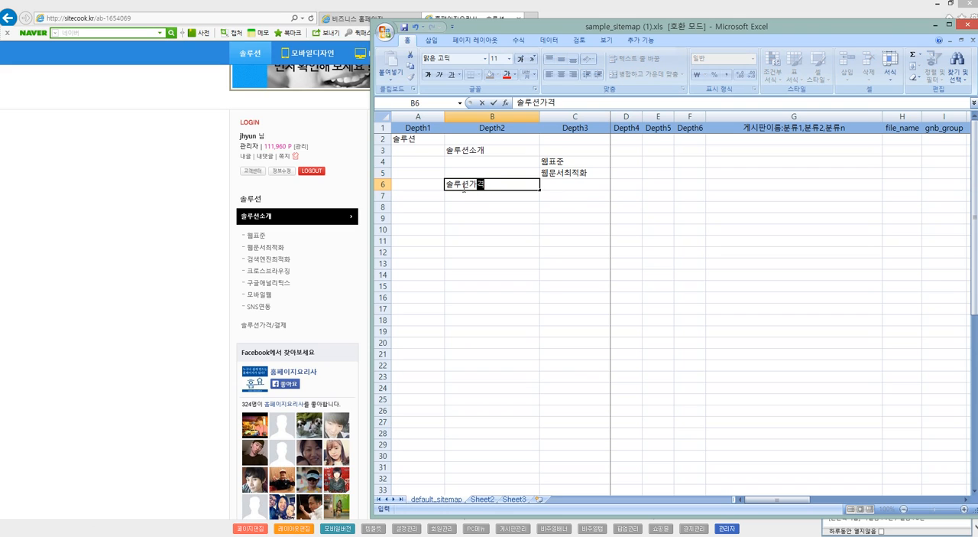
pyautogui.write('/결제')
pyautogui.press('Return')
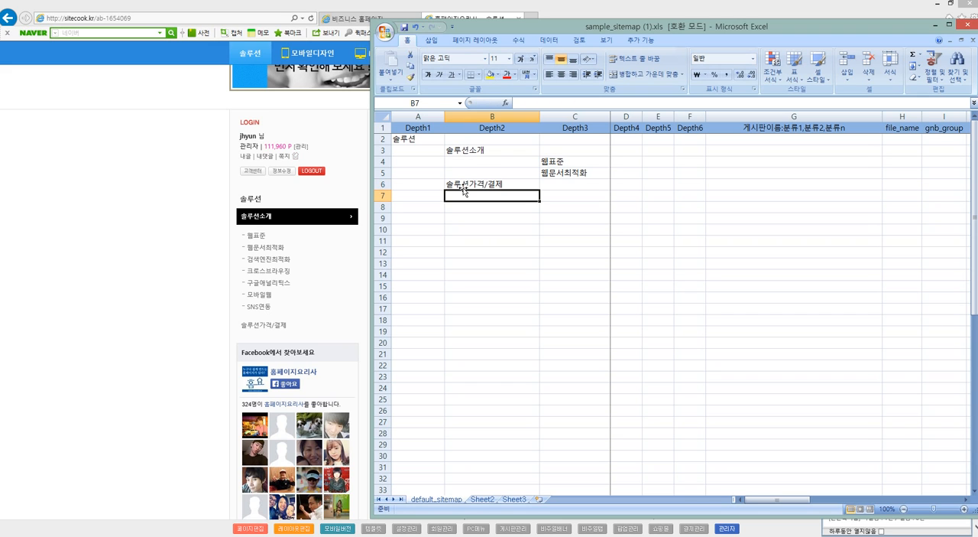
# Check the site's main menu for the second top-level item and enter 모바일디자인 under Depth1 in cell A7.
pyautogui.click(167, 211)
pyautogui.scroll(3, 167, 211)
pyautogui.moveTo(292, 120)
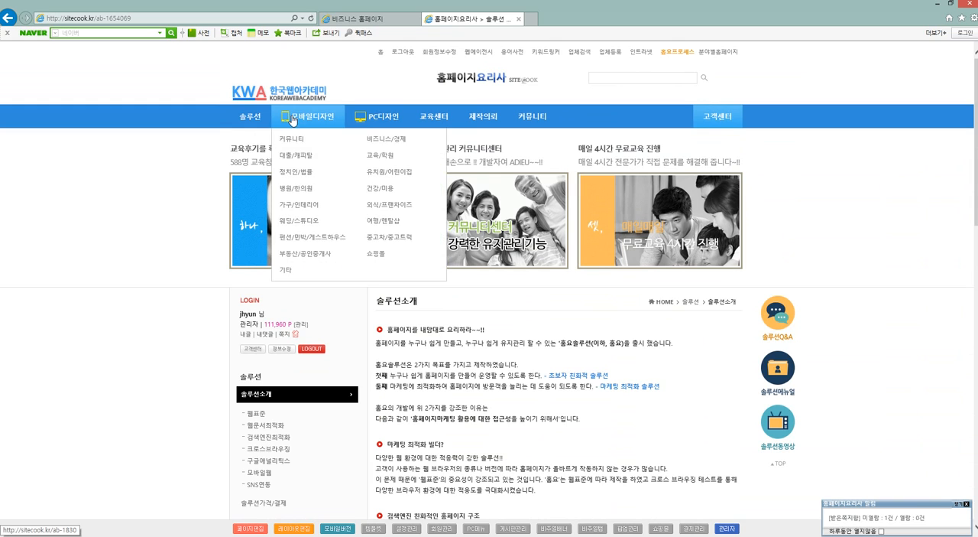
pyautogui.hotkey('alt', 'Tab')
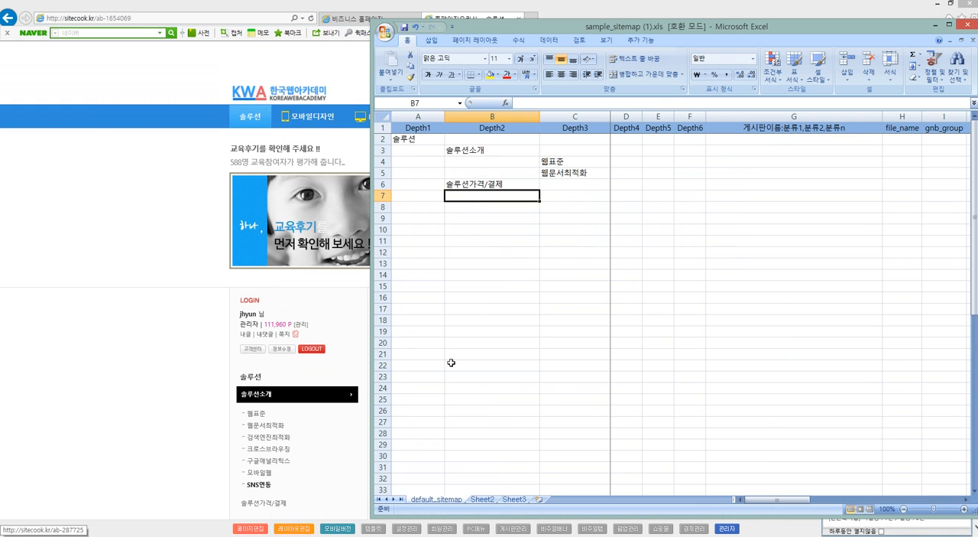
pyautogui.click(426, 198)
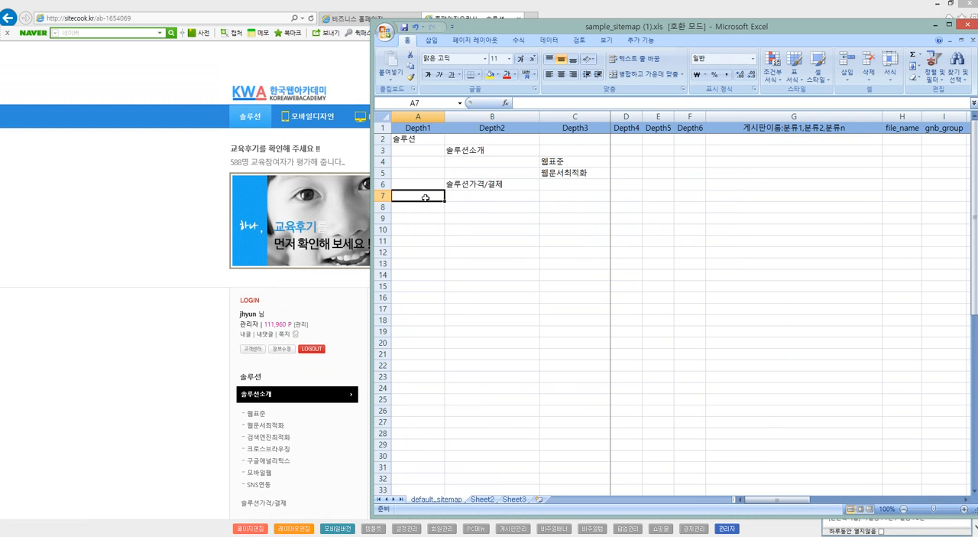
pyautogui.write('모방일디자인')
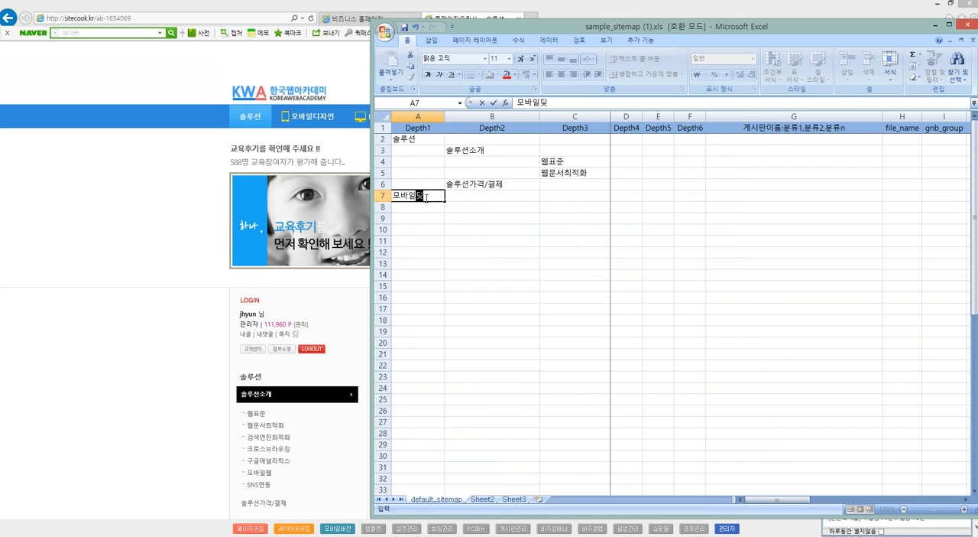
pyautogui.press('Return')
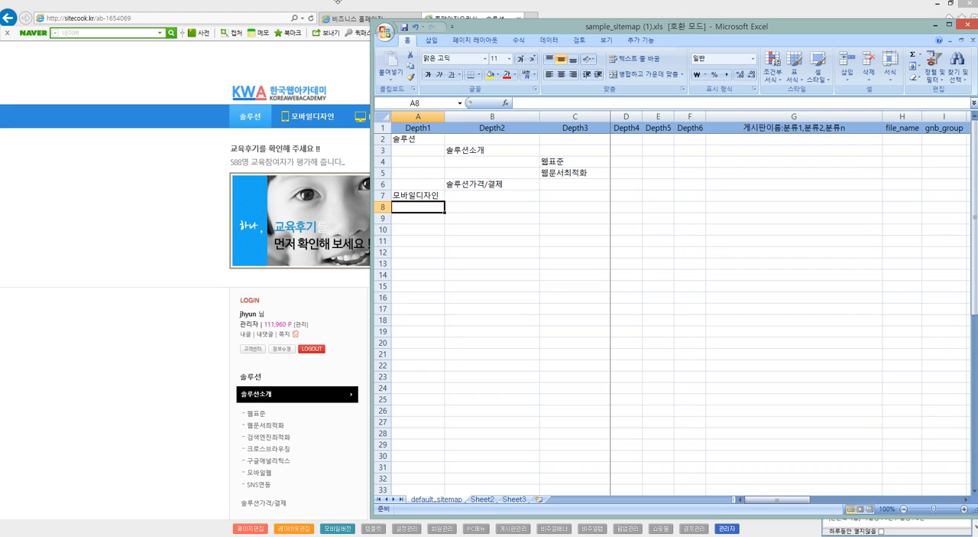
# Fill the board name column with 일반형게시판 in cell G2 and 갤러리형게시판 in cell G3.
pyautogui.click(551, 408)
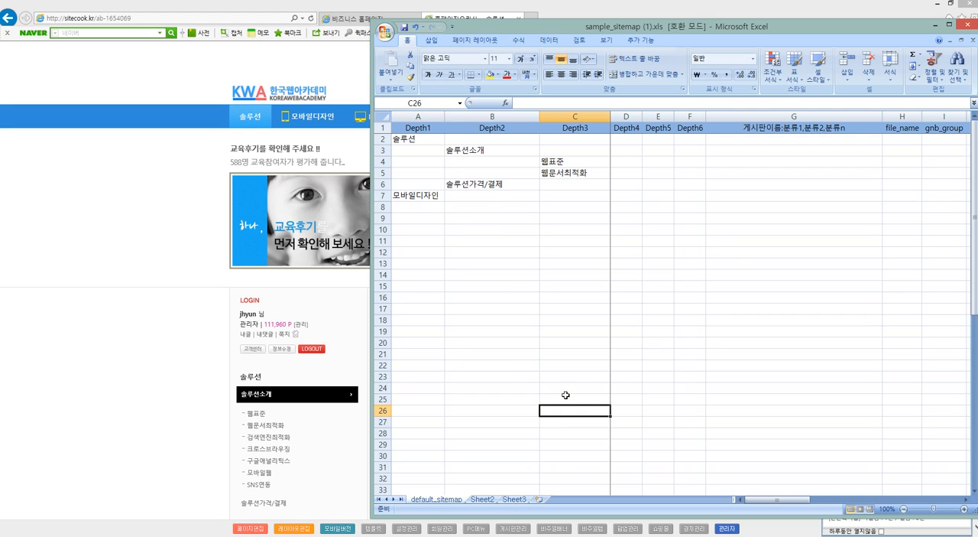
pyautogui.moveTo(762, 142); pyautogui.dragTo(796, 150)
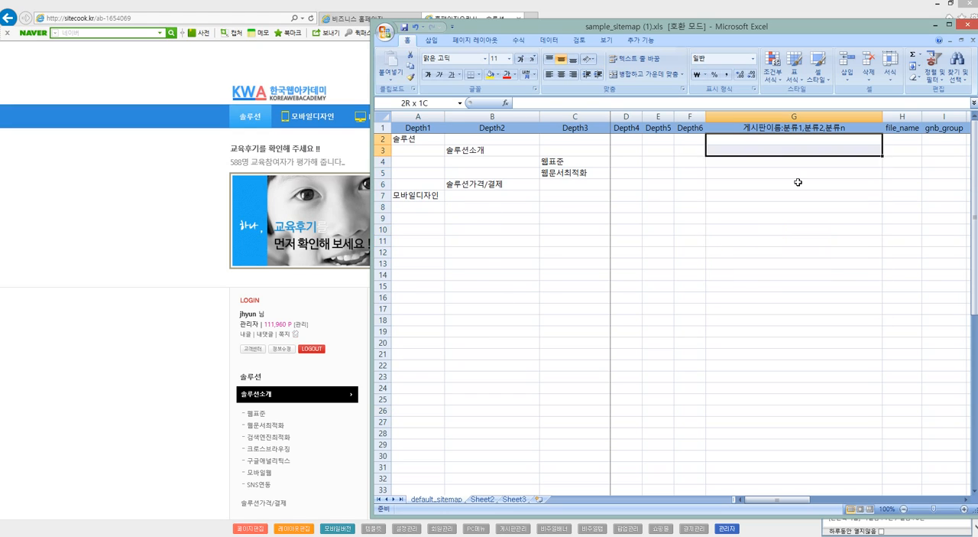
pyautogui.click(779, 158)
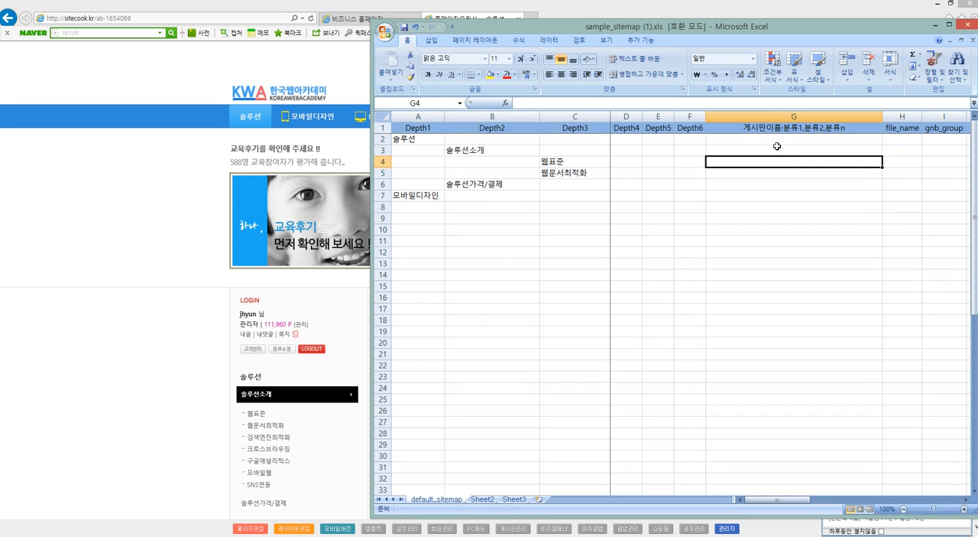
pyautogui.click(776, 141)
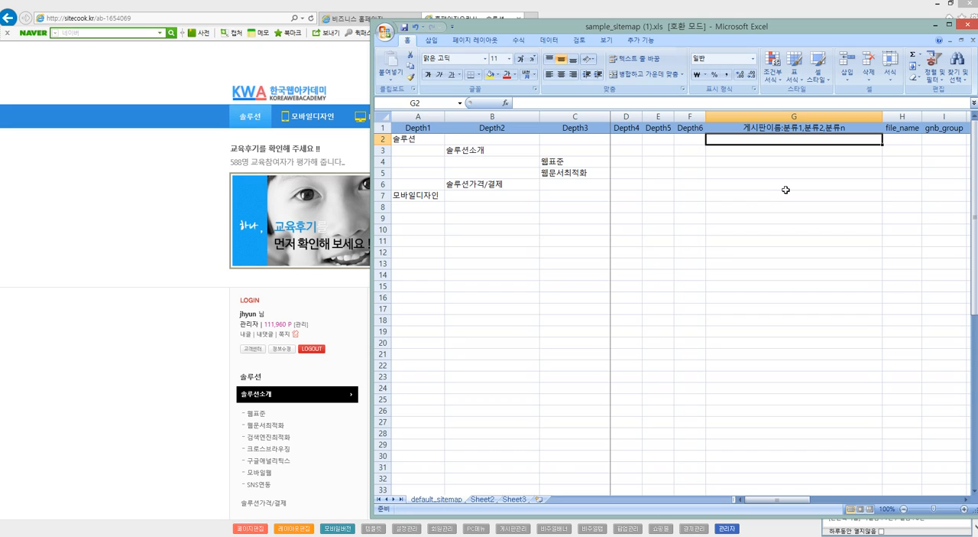
pyautogui.write('일반')
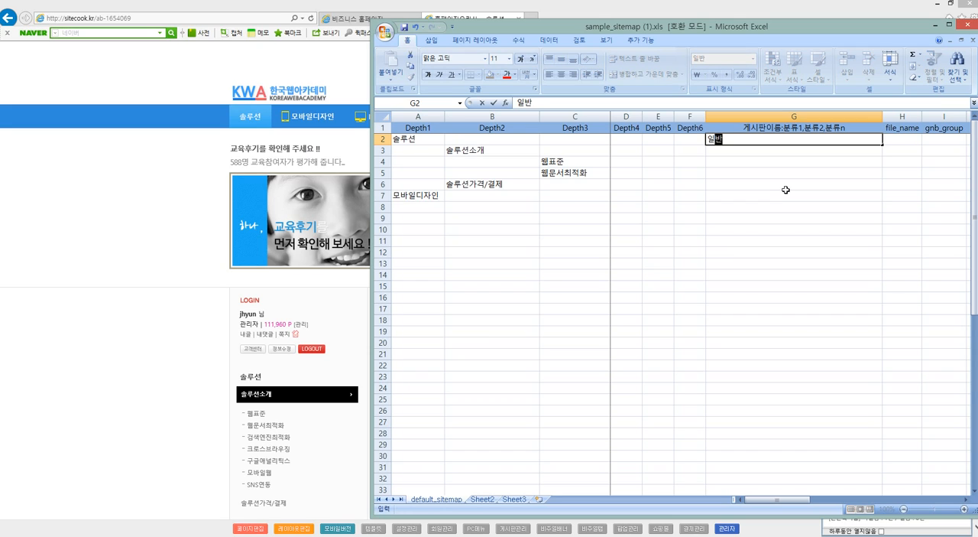
pyautogui.write('형게시판')
pyautogui.press('Return')
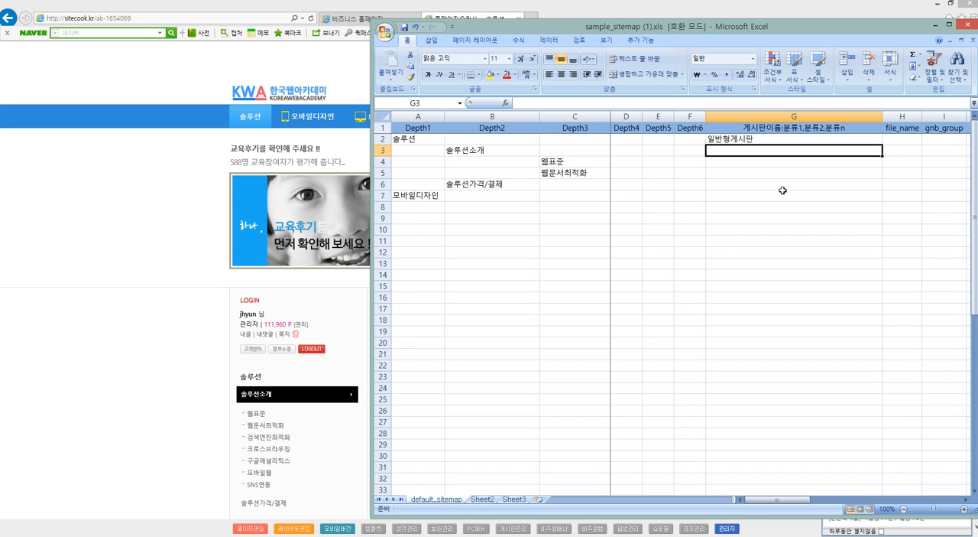
pyautogui.write('갤러리형게')
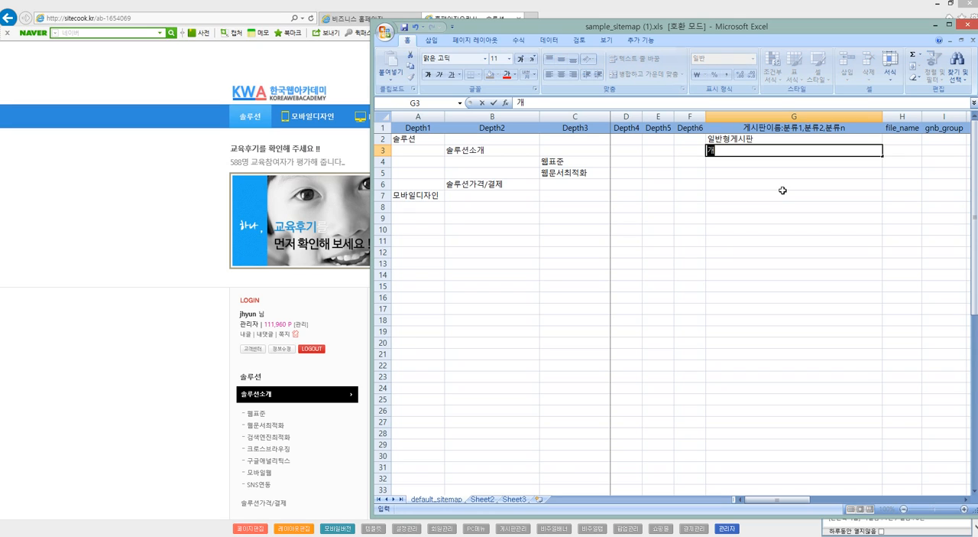
pyautogui.write('시판')
pyautogui.press('Return')
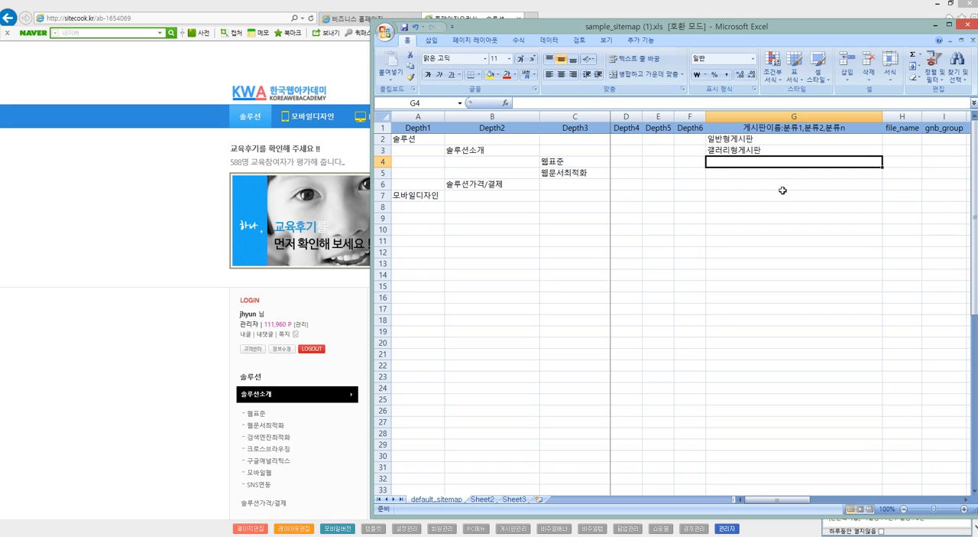
# Enter 동영상형게시판 as the third board name in cell G4.
pyautogui.click(783, 191)
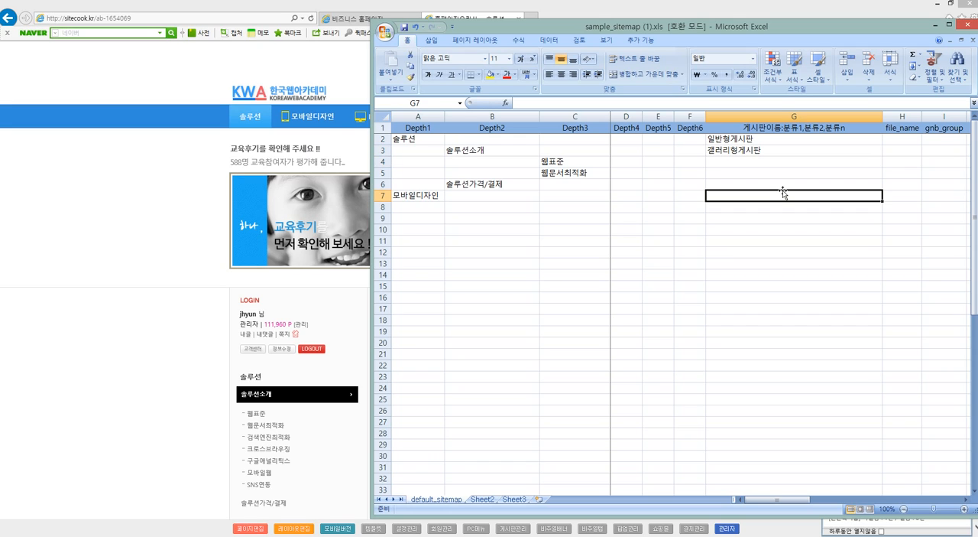
pyautogui.press('Up')
pyautogui.press('Up')
pyautogui.press('Up')
pyautogui.write('동영')
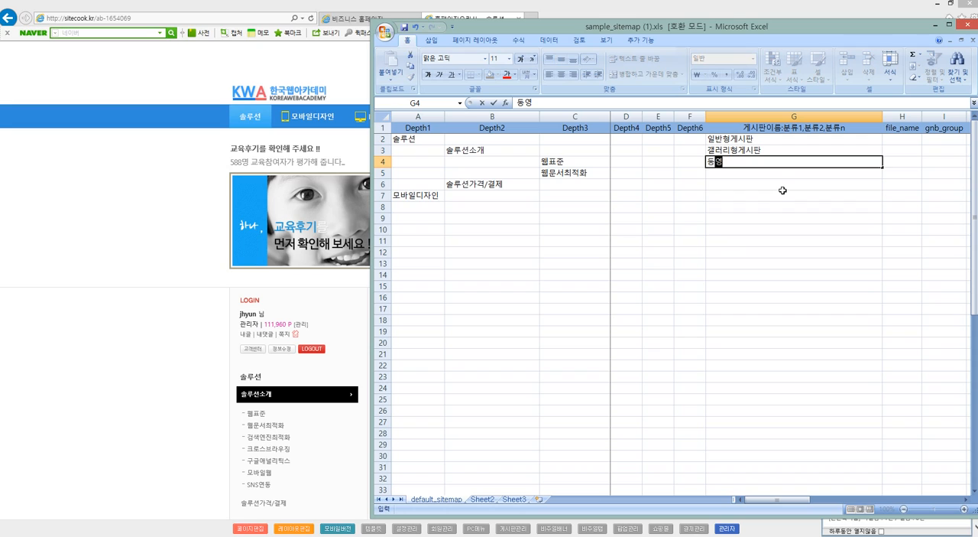
pyautogui.write('상형게싶판')
pyautogui.press('Return')
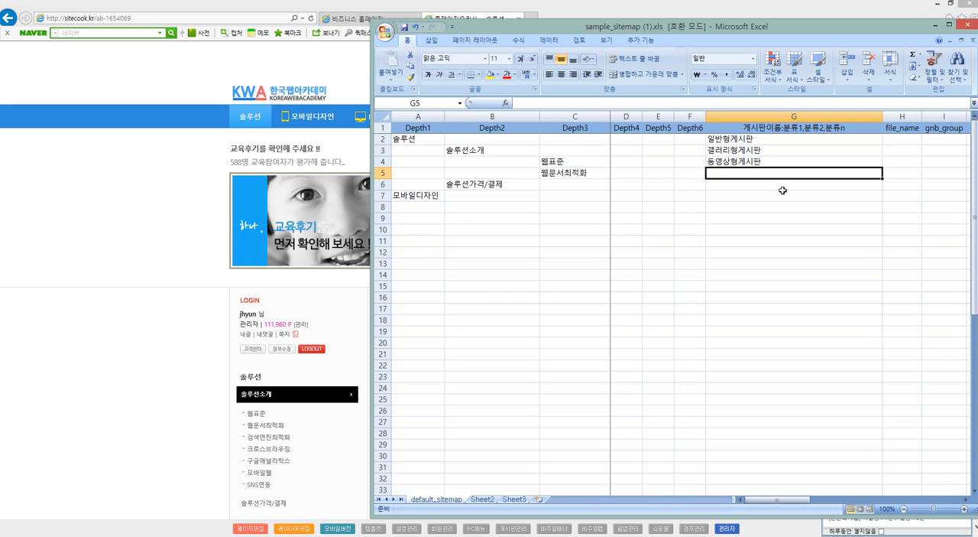
# Switch to the browser's business homepage and show the original boards (원본게시판) in its administrator board management to check board names.
pyautogui.click(146, 273)
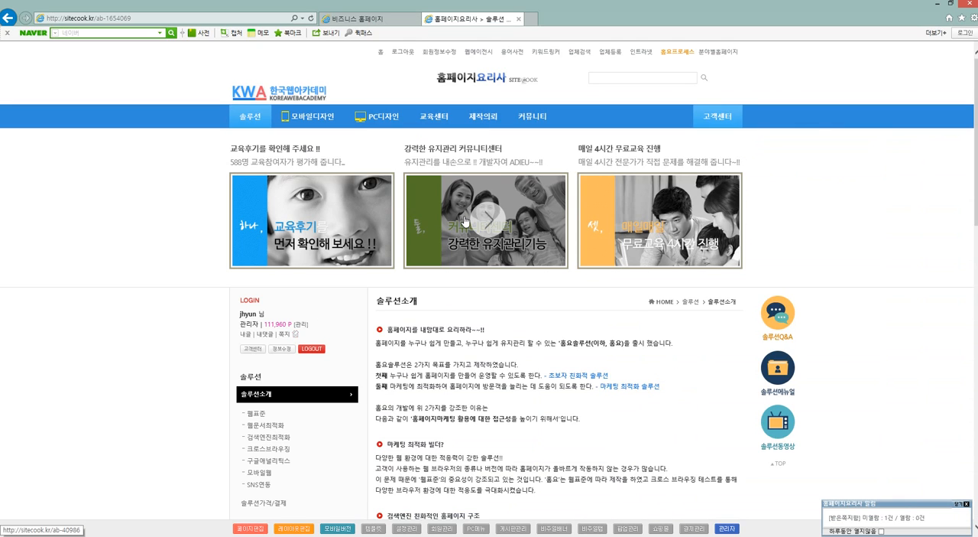
pyautogui.click(351, 19)
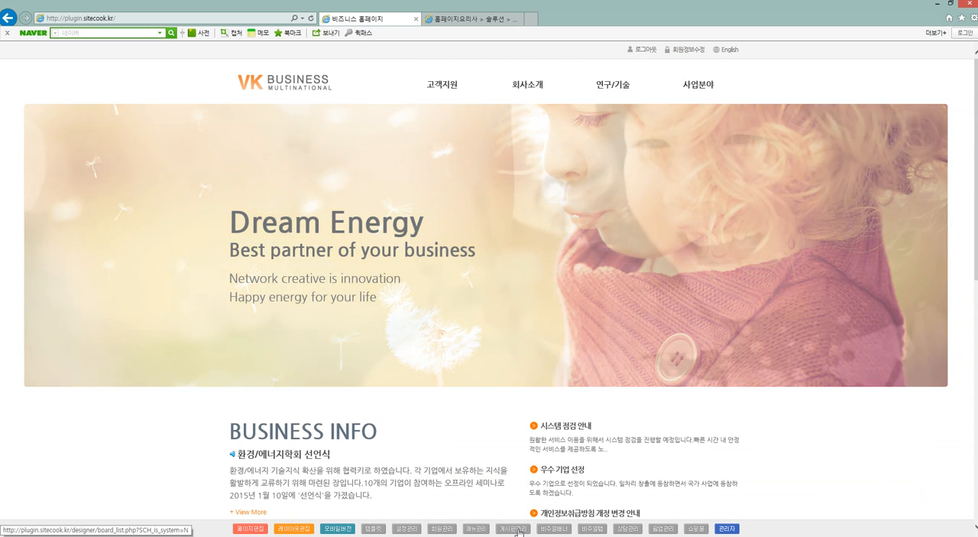
pyautogui.click(522, 528)
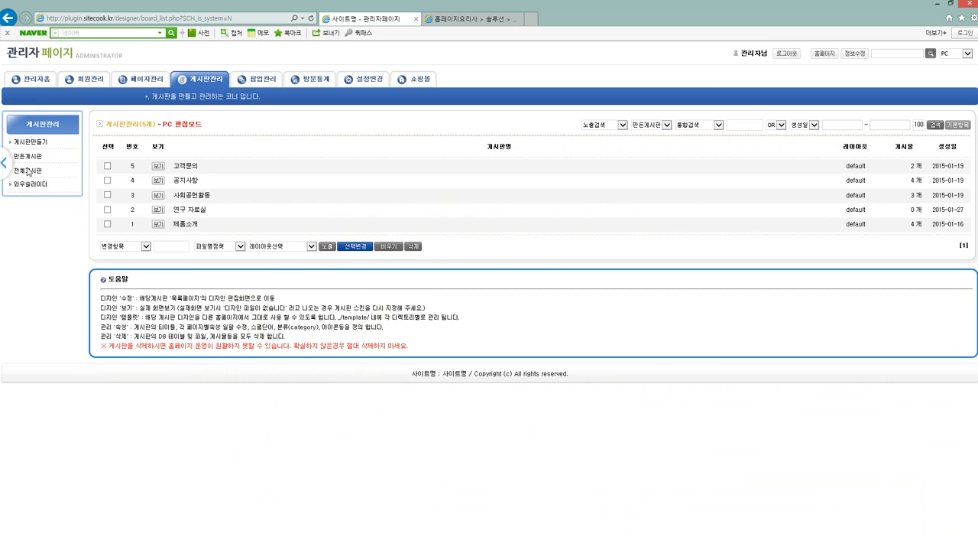
pyautogui.click(28, 175)
pyautogui.click(27, 187)
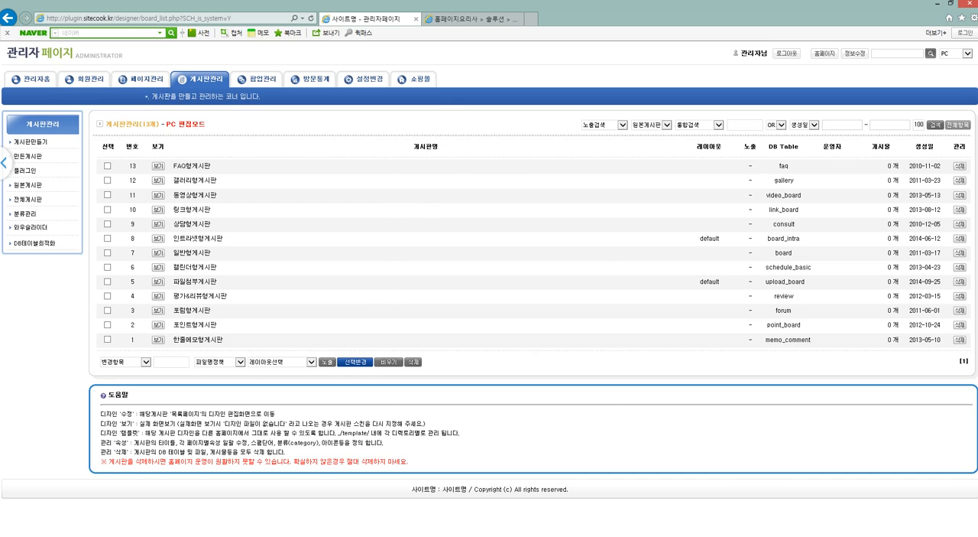
# Switch back to the Excel sitemap and clear the board name entries in cells G2 to G9.
pyautogui.hotkey('alt', 'Tab')
pyautogui.click(761, 161)
pyautogui.click(762, 148)
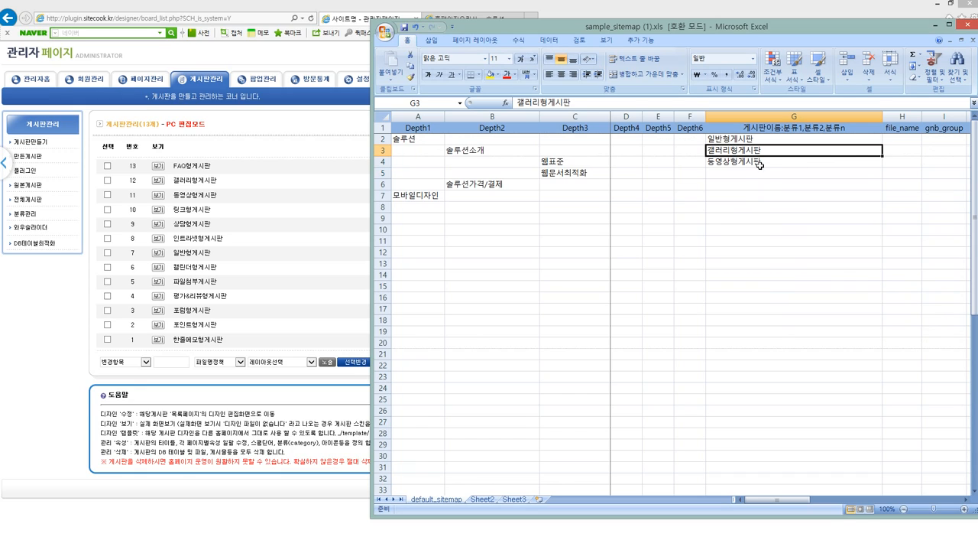
pyautogui.click(766, 196)
pyautogui.keyDown('shift'); pyautogui.click(755, 139); pyautogui.keyUp('shift')
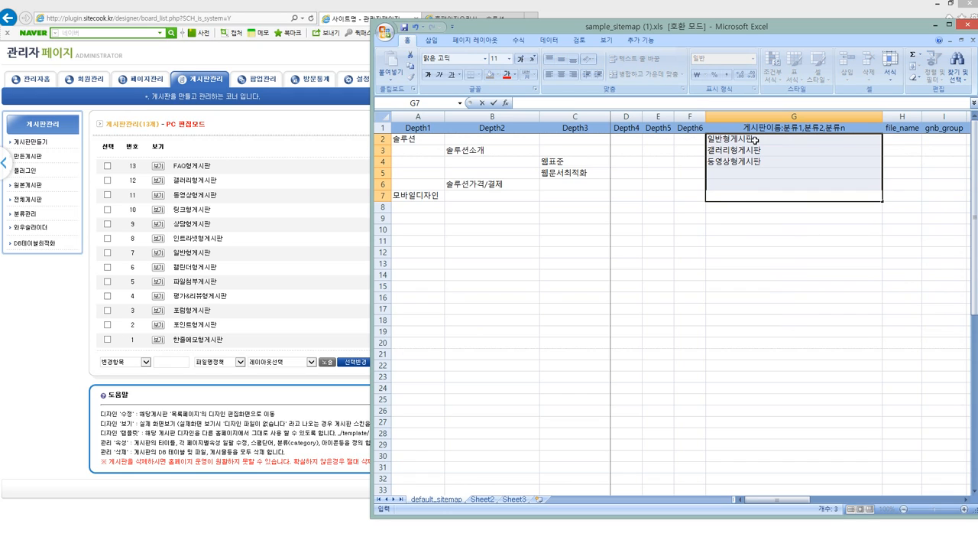
pyautogui.moveTo(755, 139); pyautogui.dragTo(725, 216)
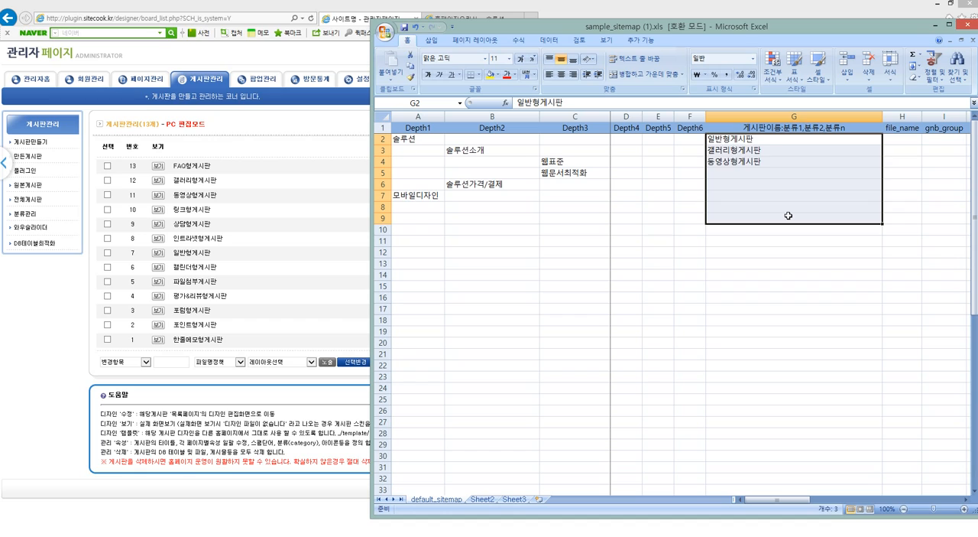
pyautogui.press('Delete')
pyautogui.click(657, 251)
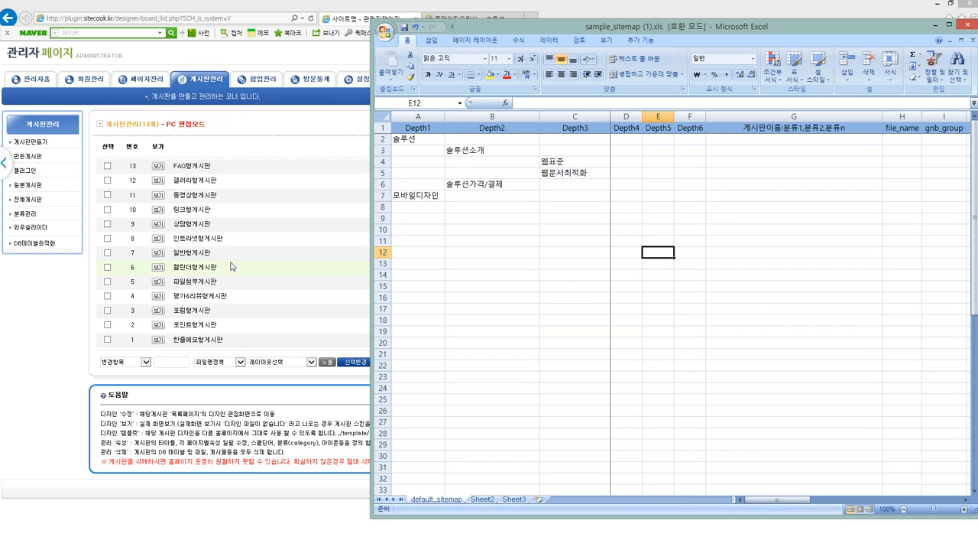
# Switch to the browser's administrator site and open the sitemap converter (사이트맵변환) from the full page list in page management.
pyautogui.click(161, 122)
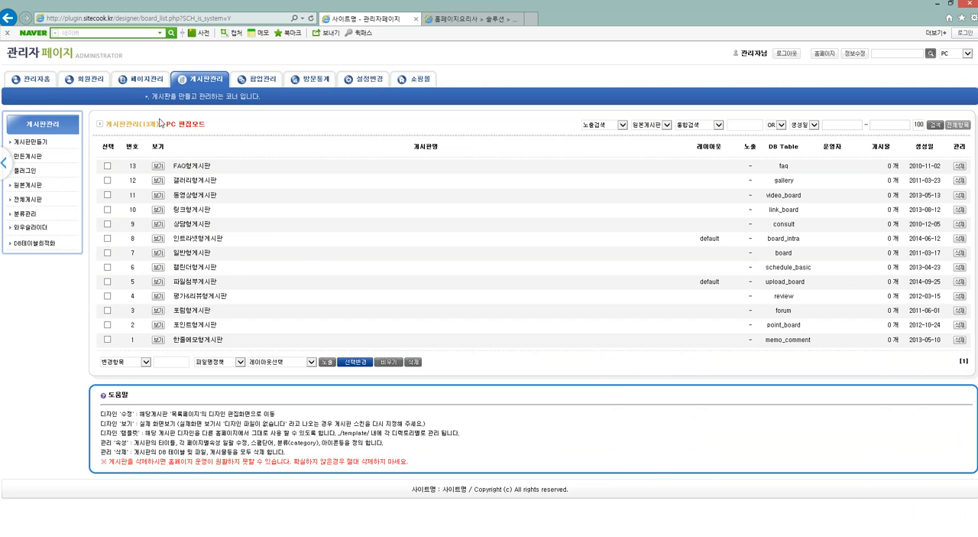
pyautogui.click(145, 82)
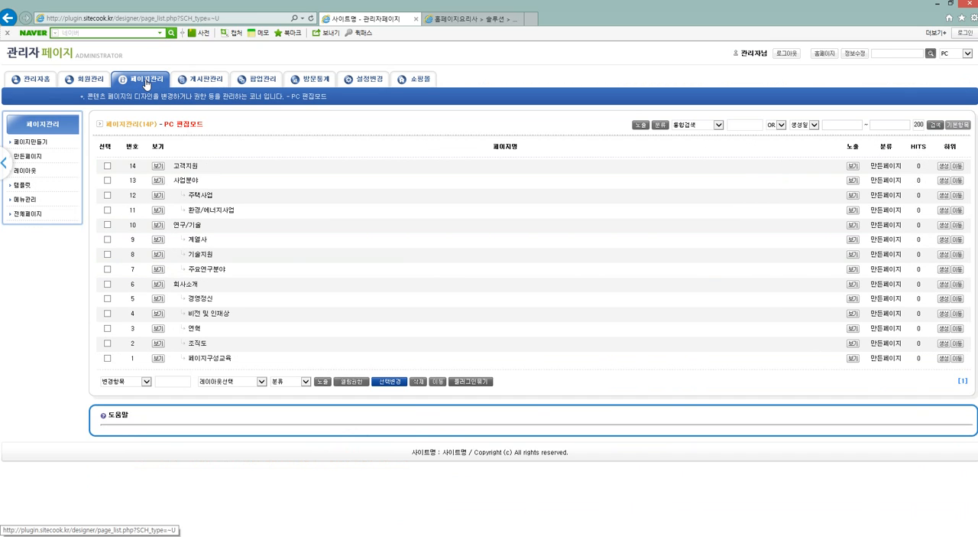
pyautogui.click(28, 214)
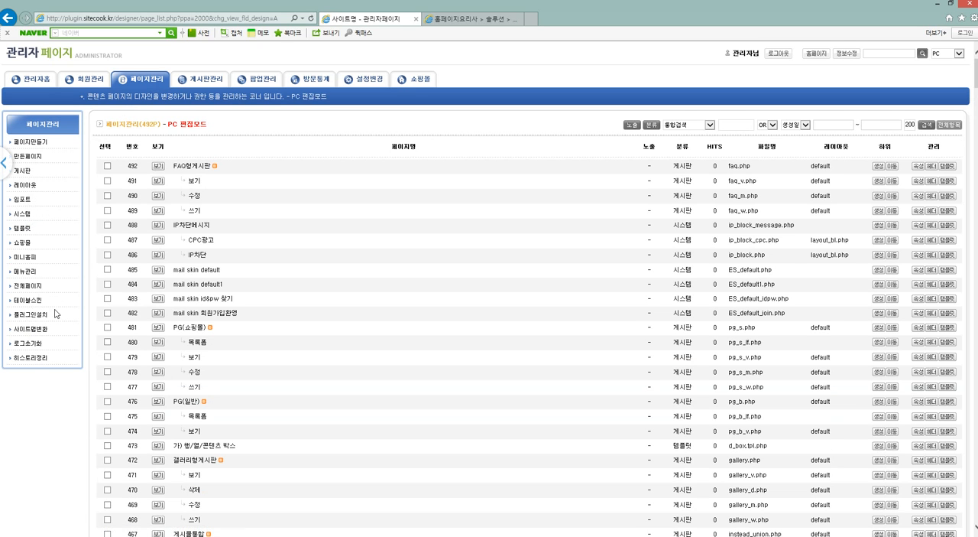
pyautogui.click(22, 331)
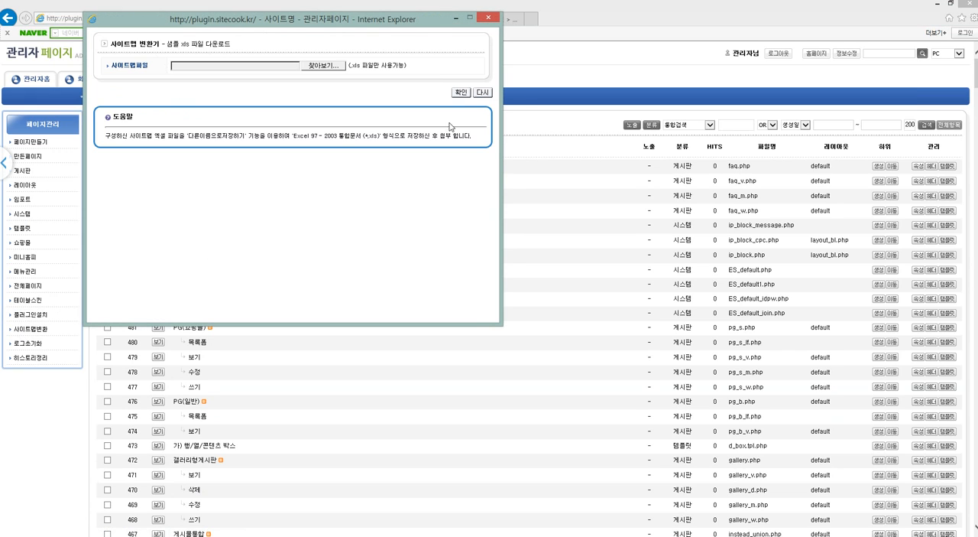
# Attach sample_sitemap (1).xls from the Downloads folder as the sitemap file.
pyautogui.click(321, 65)
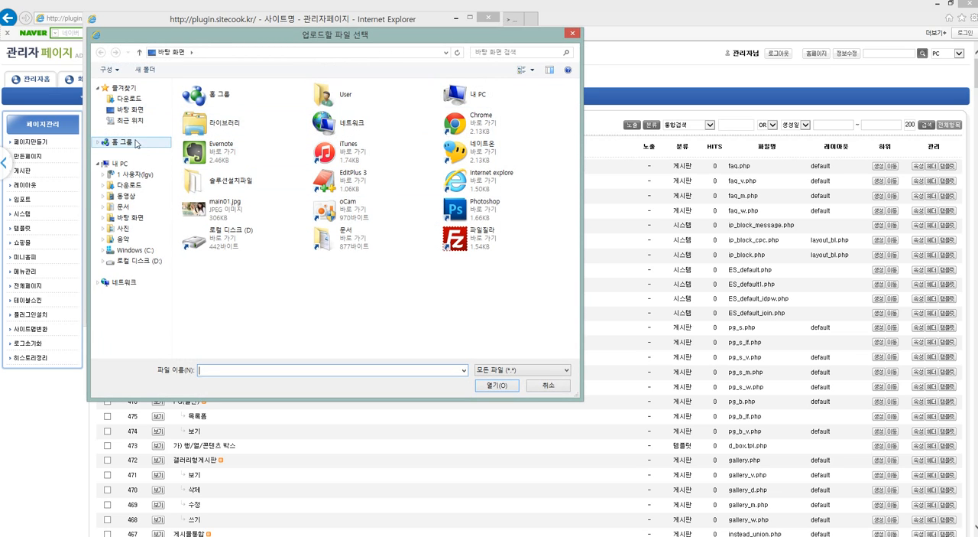
pyautogui.click(129, 99)
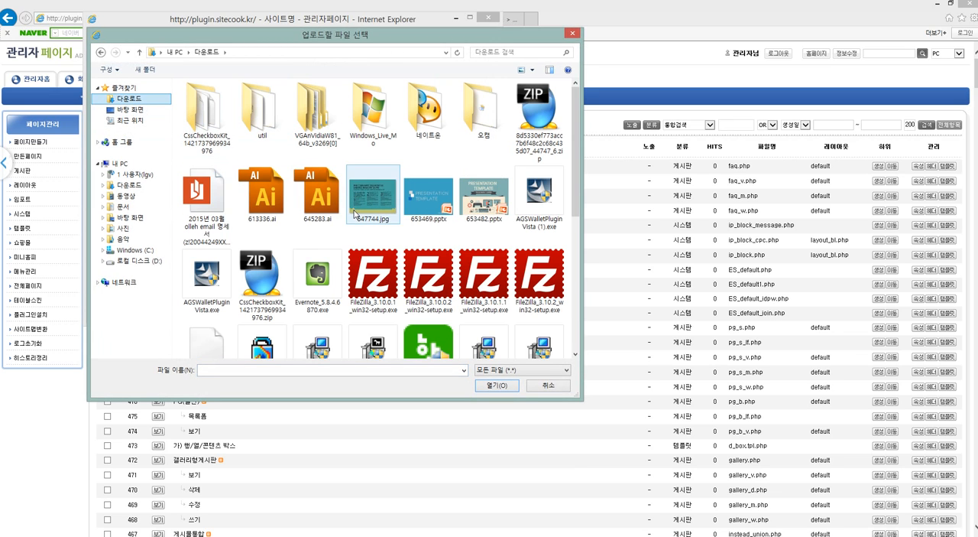
pyautogui.scroll(-3, 362, 246)
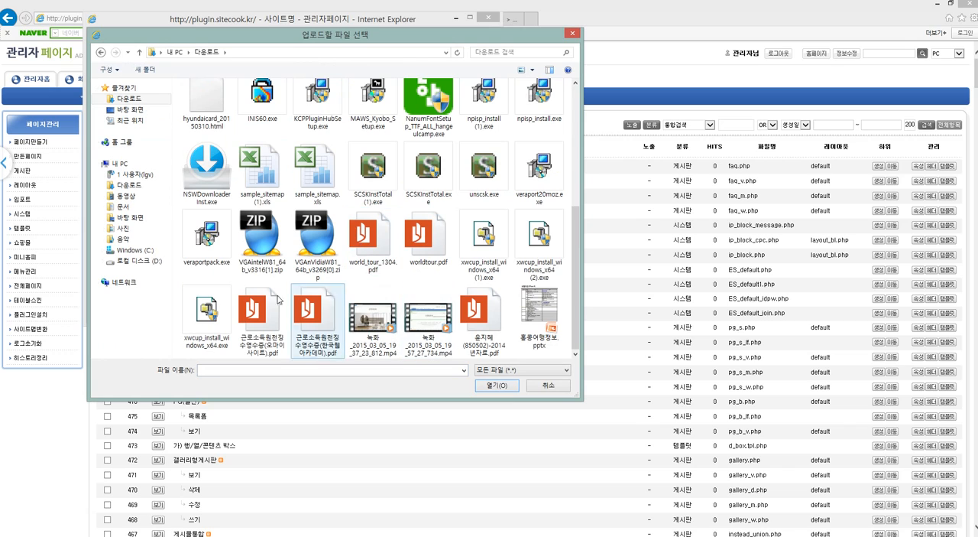
pyautogui.doubleClick(260, 176)
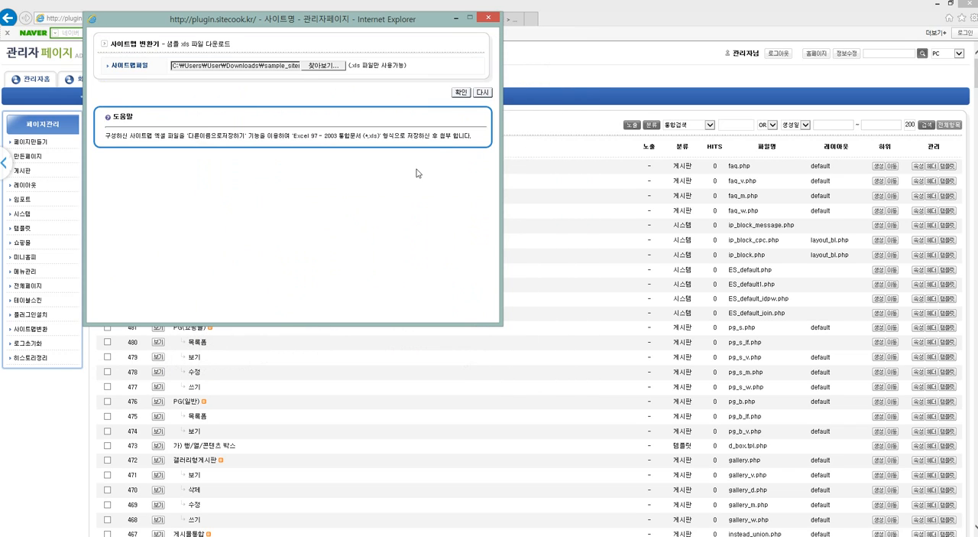
# Run the sitemap conversion and check the registered menus in the homepage's main navigation.
pyautogui.click(459, 93)
pyautogui.click(508, 314)
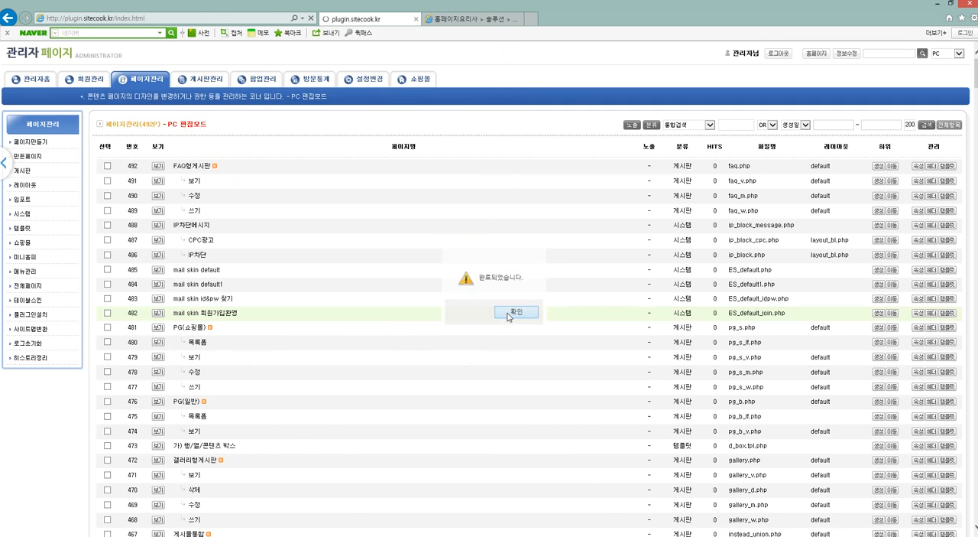
pyautogui.moveTo(451, 91)
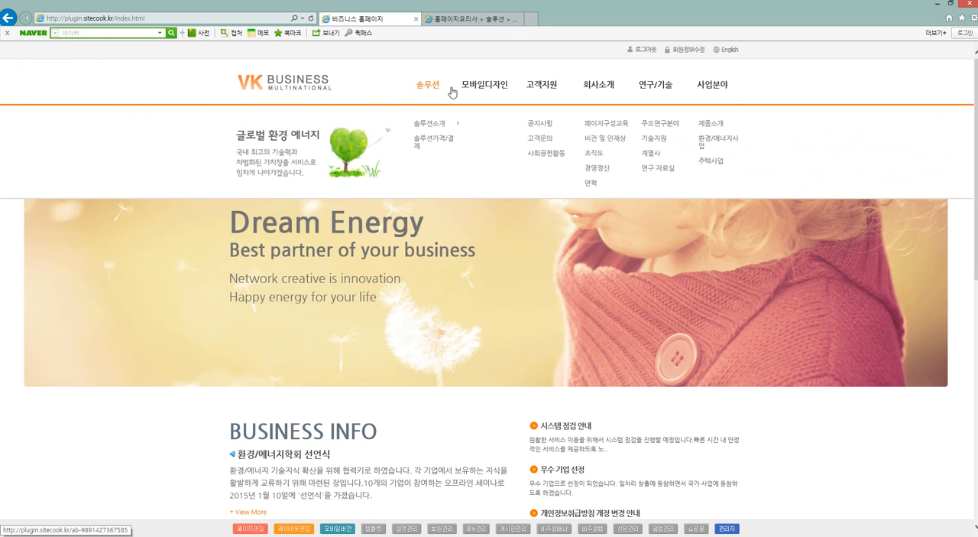
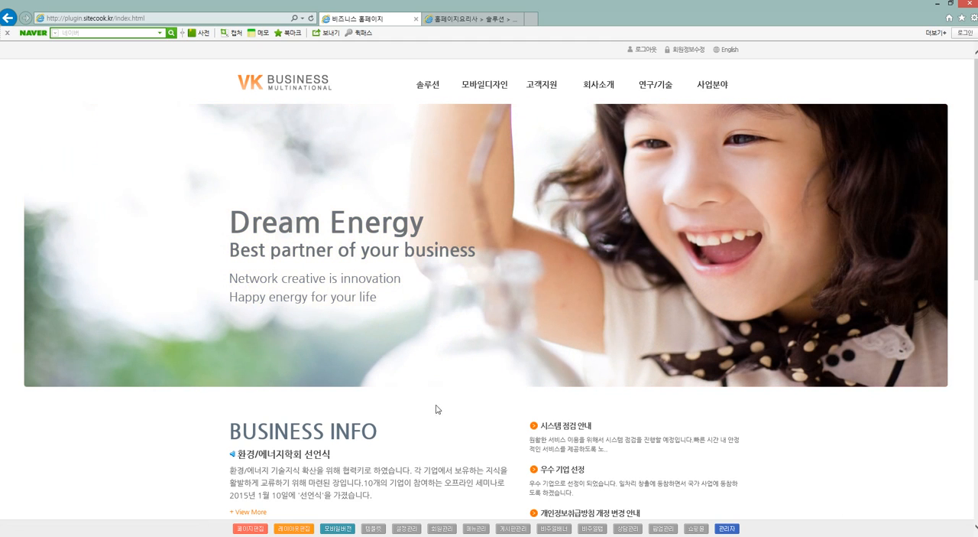
# Delete the 모바일디자인 and 솔루션 pages from the list in the administrator's page management.
pyautogui.click(511, 529)
pyautogui.click(140, 79)
pyautogui.click(108, 180)
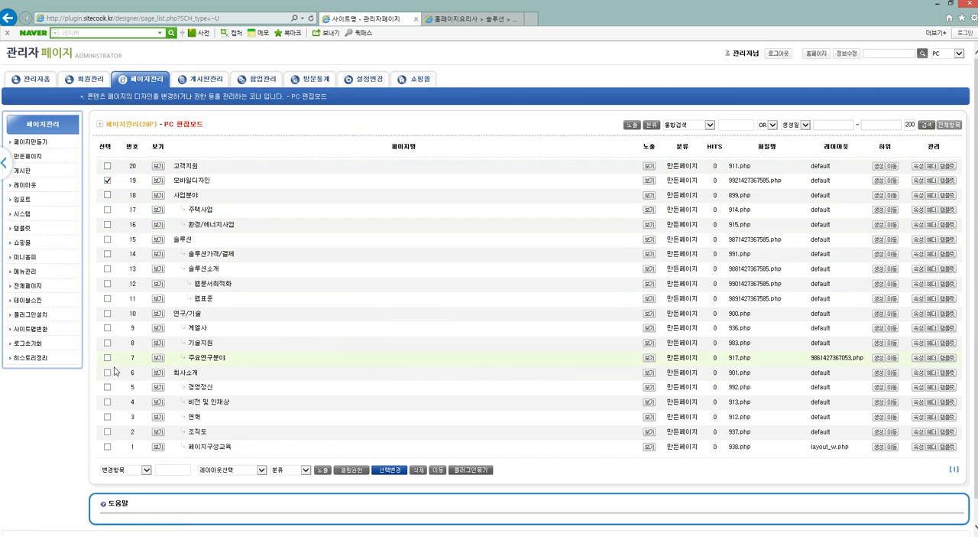
pyautogui.click(108, 239)
pyautogui.click(417, 469)
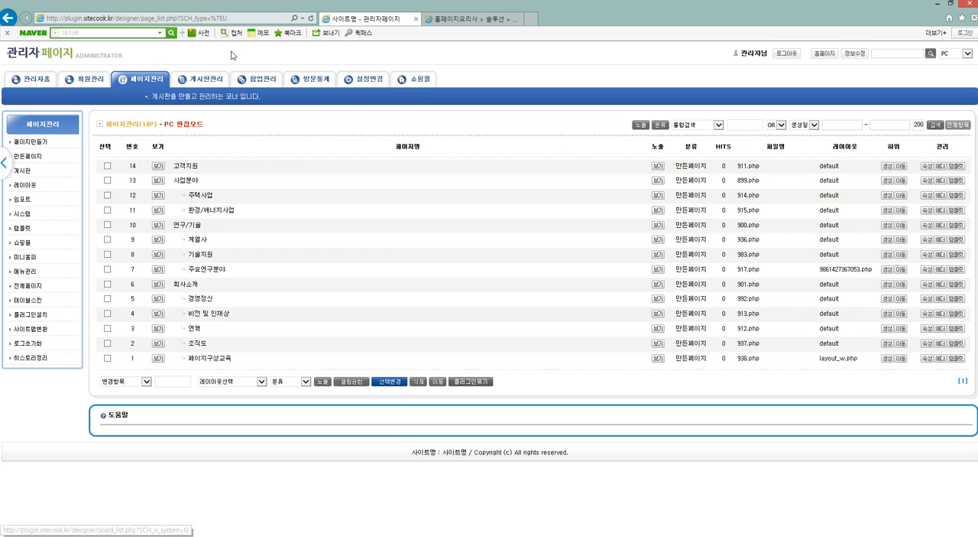
# Review the board list and page list in the administrator, and check the homepage's main navigation.
pyautogui.click(200, 78)
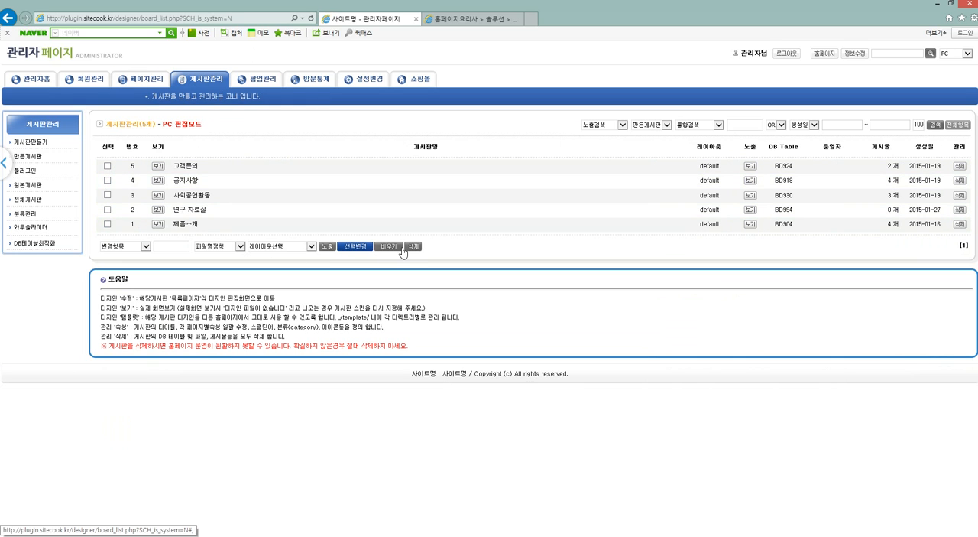
pyautogui.click(144, 81)
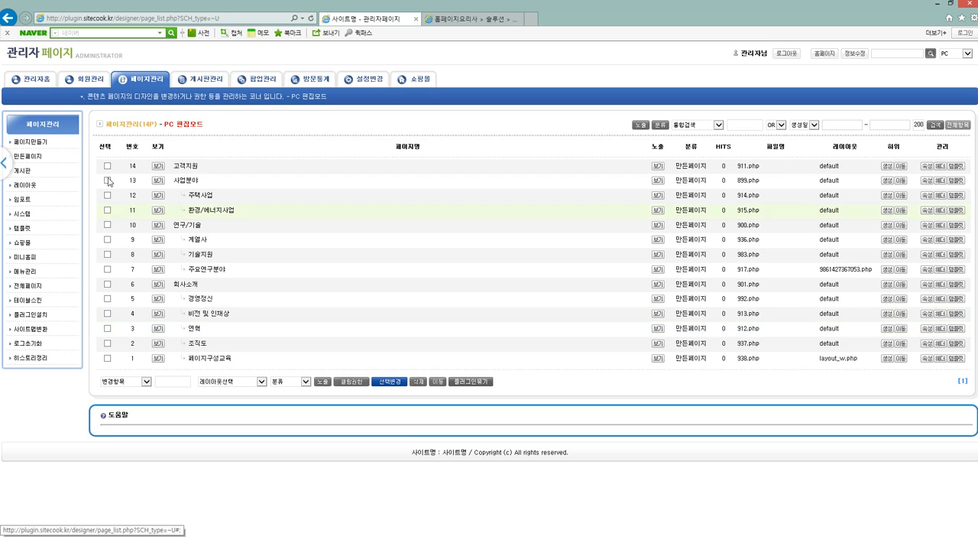
pyautogui.click(108, 64)
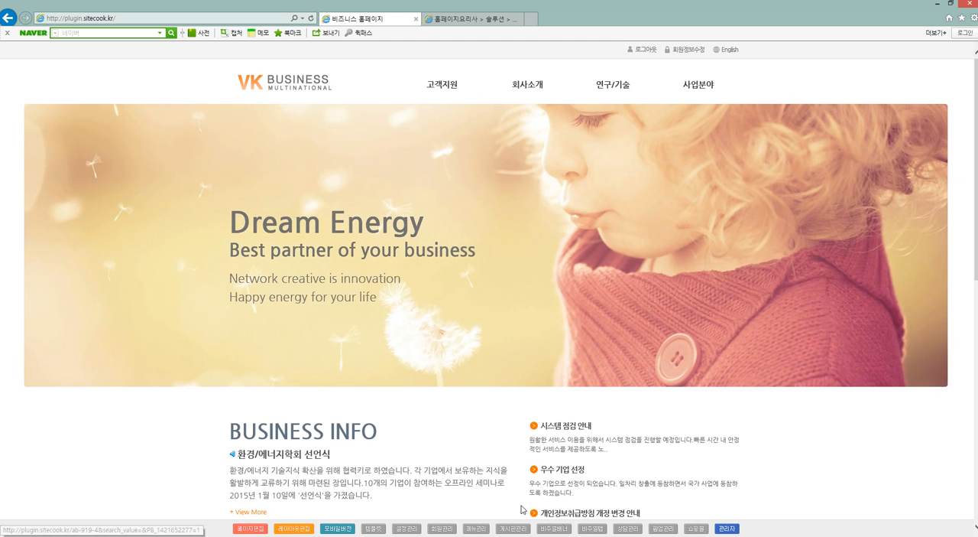
pyautogui.moveTo(564, 91)
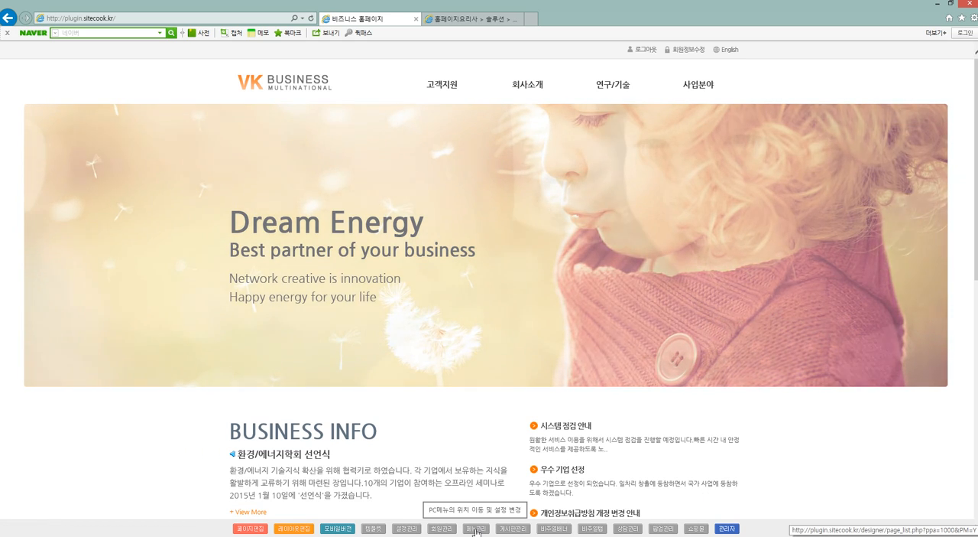
# Start a new page from menu management and name it 회사소개2.
pyautogui.click(475, 528)
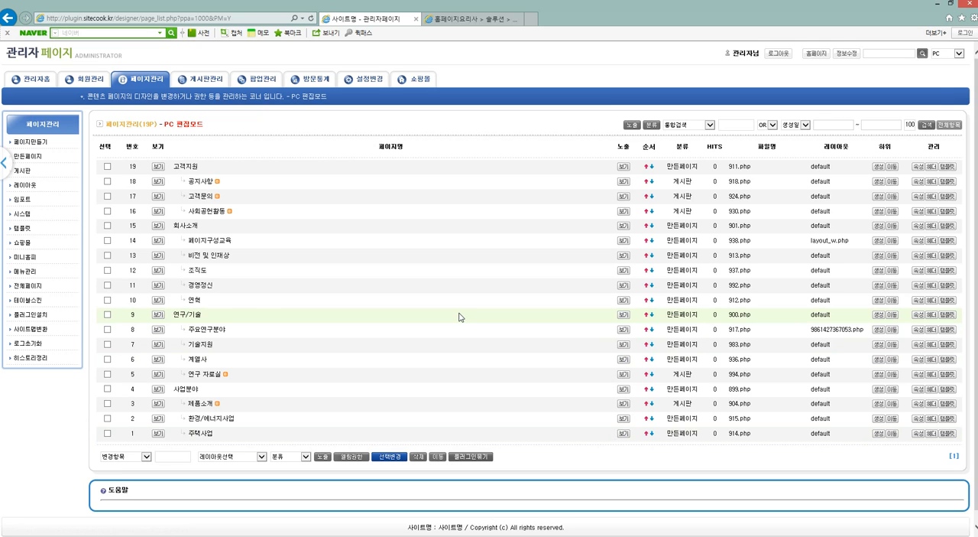
pyautogui.click(35, 143)
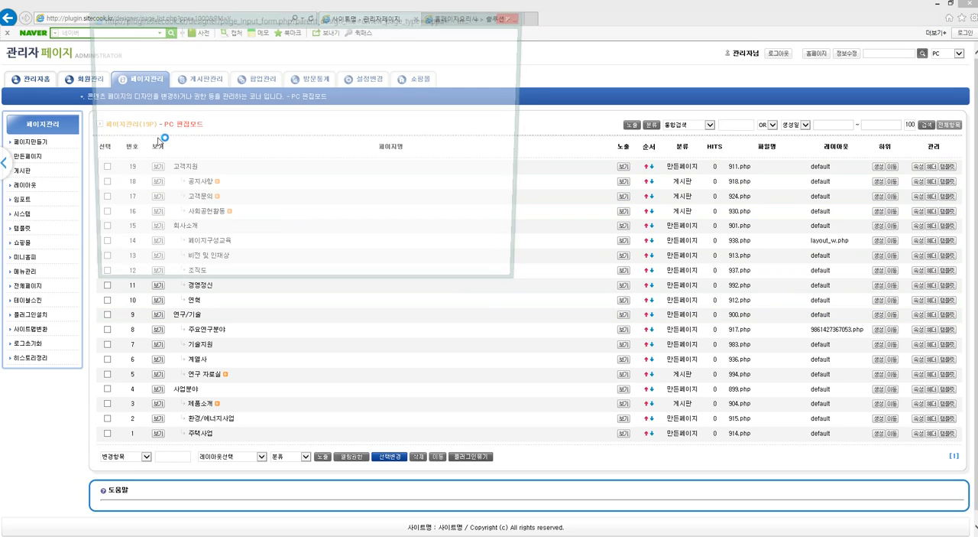
pyautogui.moveTo(263, 22); pyautogui.dragTo(457, 149)
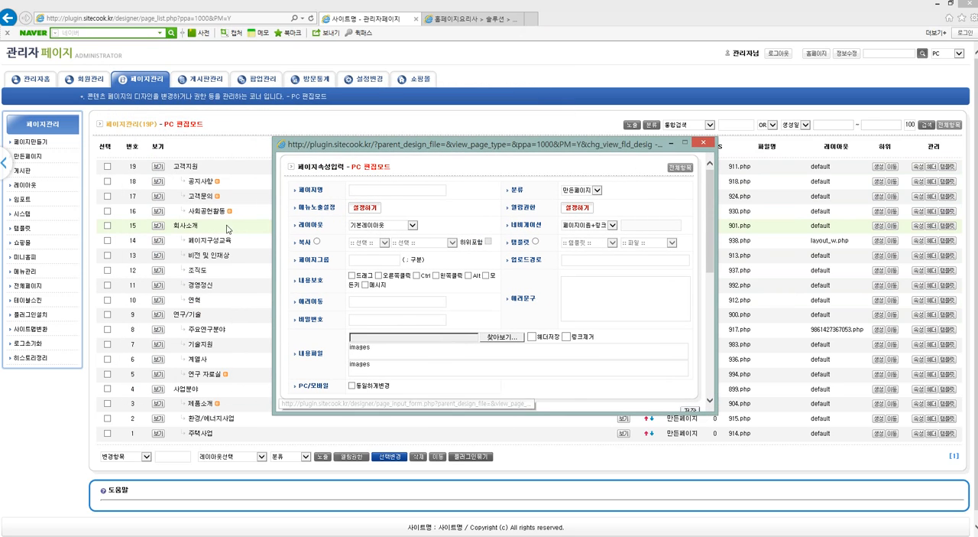
pyautogui.click(385, 191)
pyautogui.write('회')
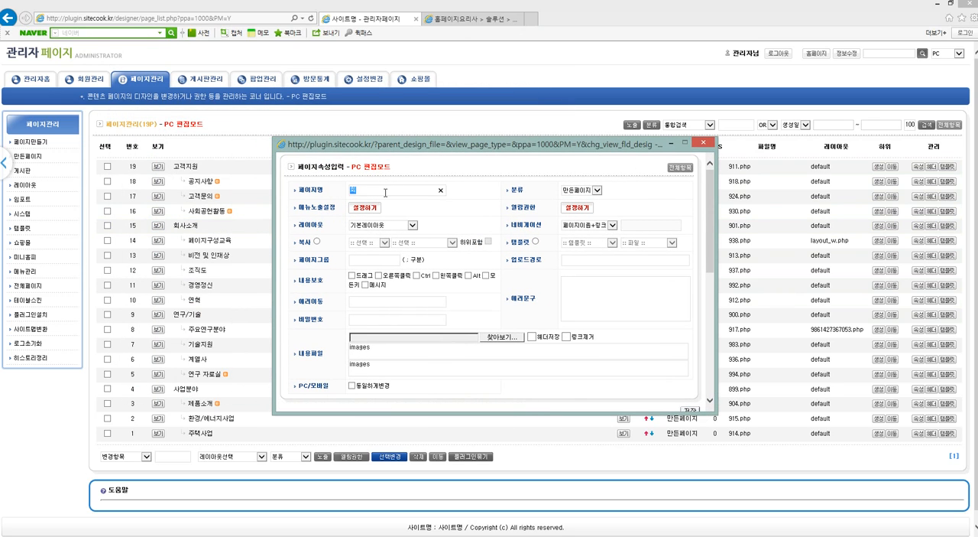
pyautogui.write('사소개2')
# Set the new page's menu exposure to GNB노출, 서브좌측노출 and 사이트맵노출, with 전체선택 checked.
pyautogui.click(353, 212)
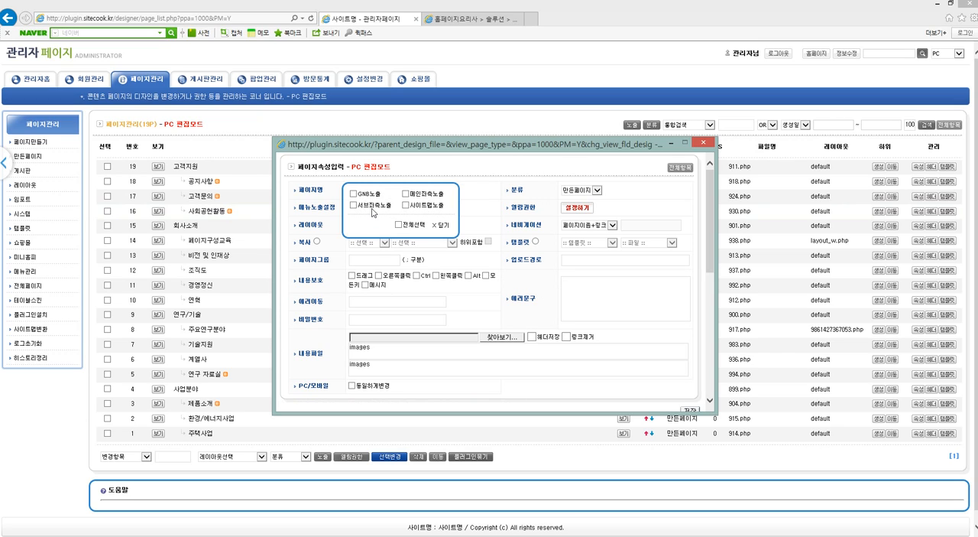
pyautogui.click(372, 195)
pyautogui.click(372, 207)
pyautogui.click(406, 205)
pyautogui.click(372, 205)
pyautogui.click(366, 195)
pyautogui.click(413, 225)
# Switch to the 홈페이지요리사 site and examine its top navigation, subpage side menu and main page layout.
pyautogui.click(445, 19)
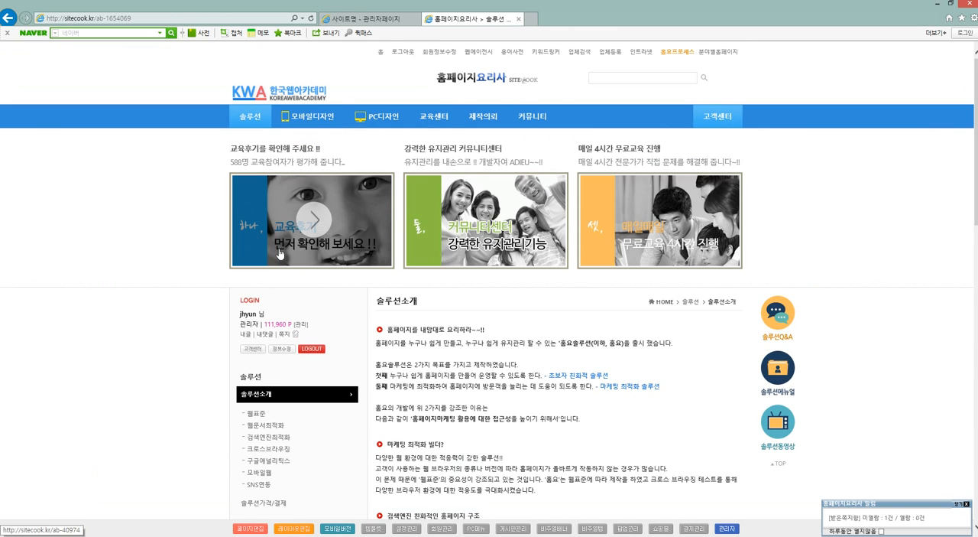
pyautogui.scroll(-3, 221, 187)
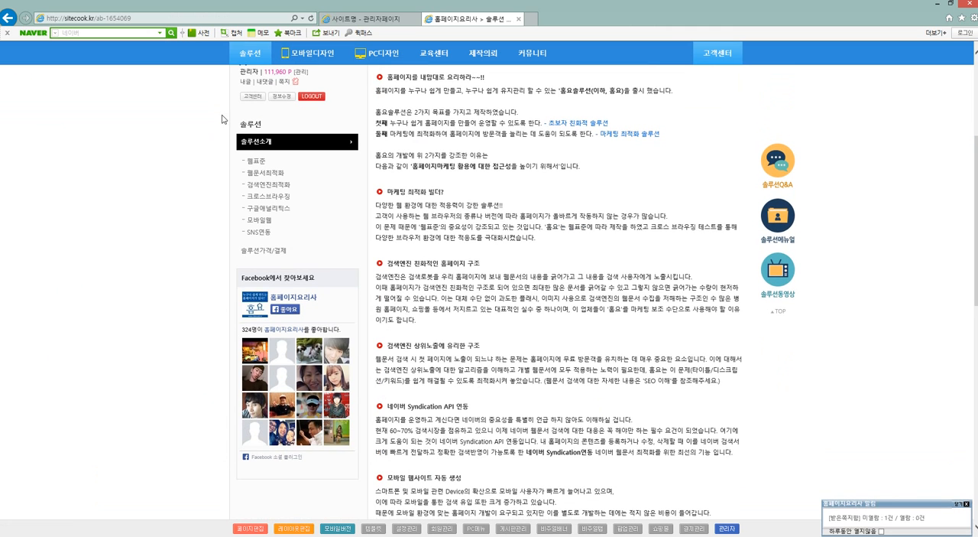
pyautogui.scroll(3, 283, 120)
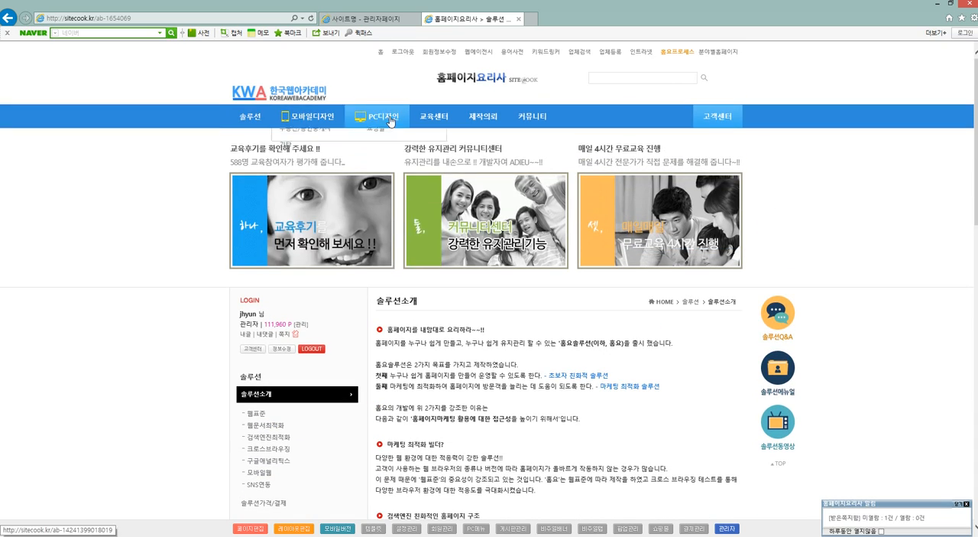
pyautogui.click(453, 80)
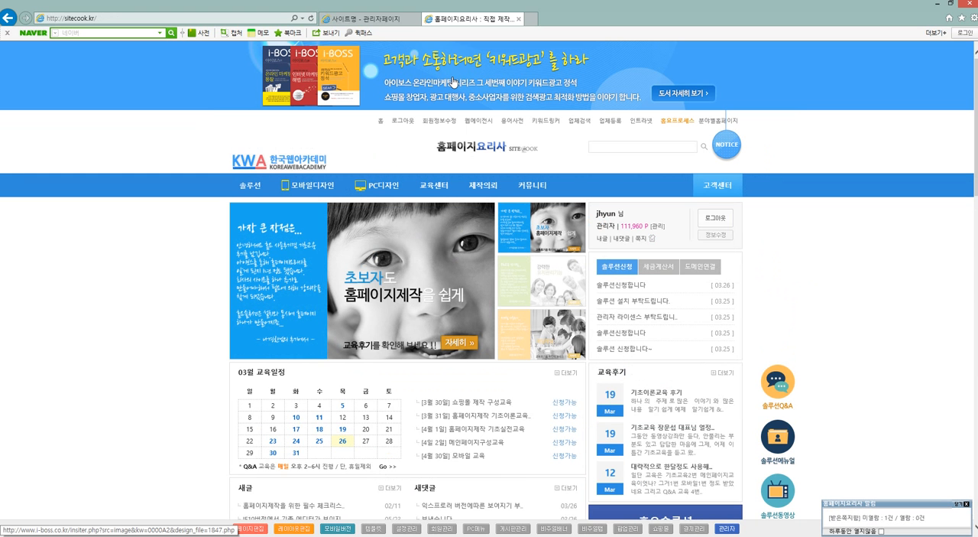
pyautogui.scroll(-3, 690, 204)
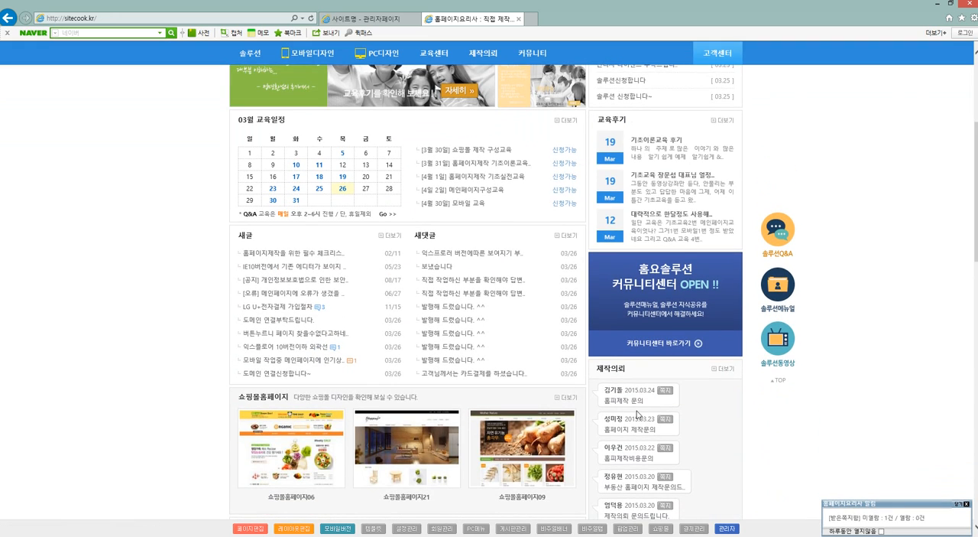
pyautogui.scroll(3, 637, 386)
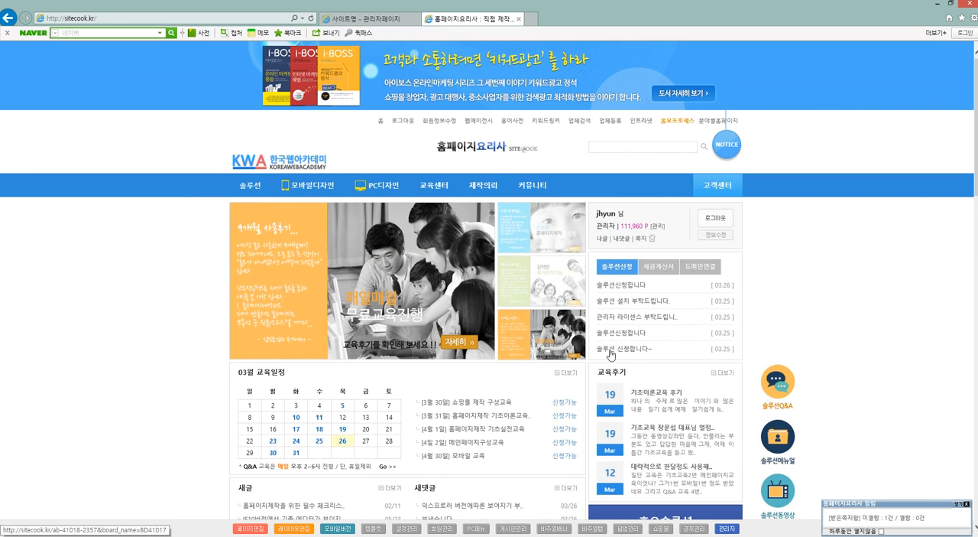
# Return to the administrator's page properties window, close the menu exposure settings and save the new page.
pyautogui.click(367, 17)
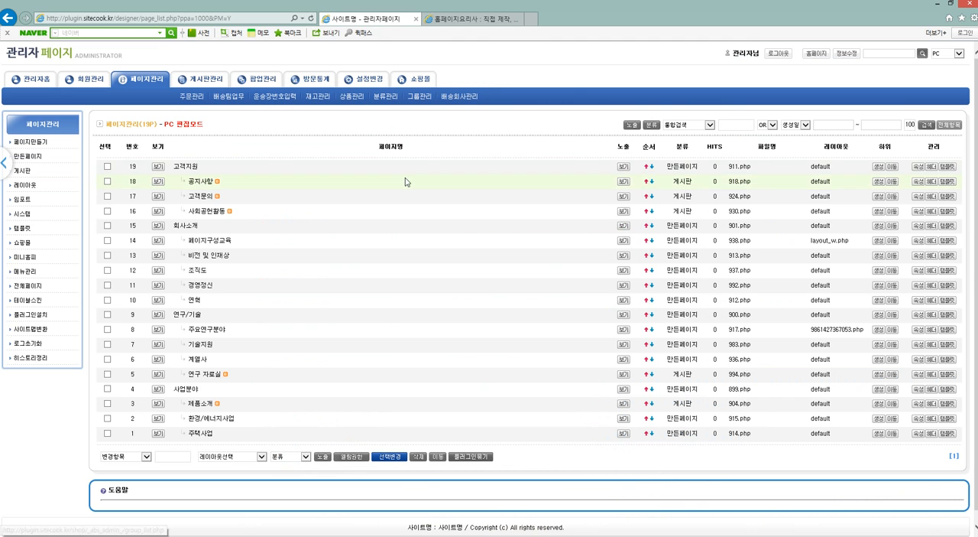
pyautogui.hotkey('alt', 'Tab')
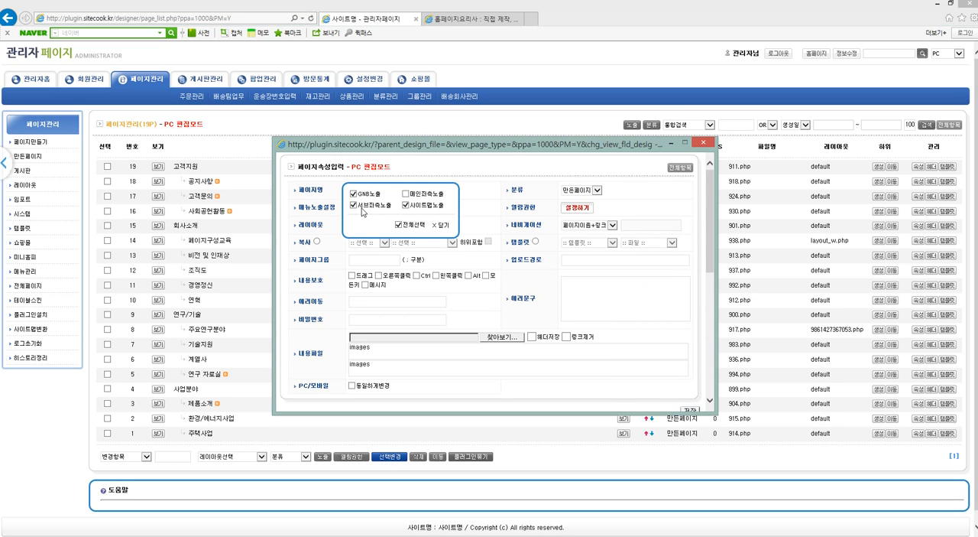
pyautogui.click(443, 224)
pyautogui.scroll(-3, 631, 301)
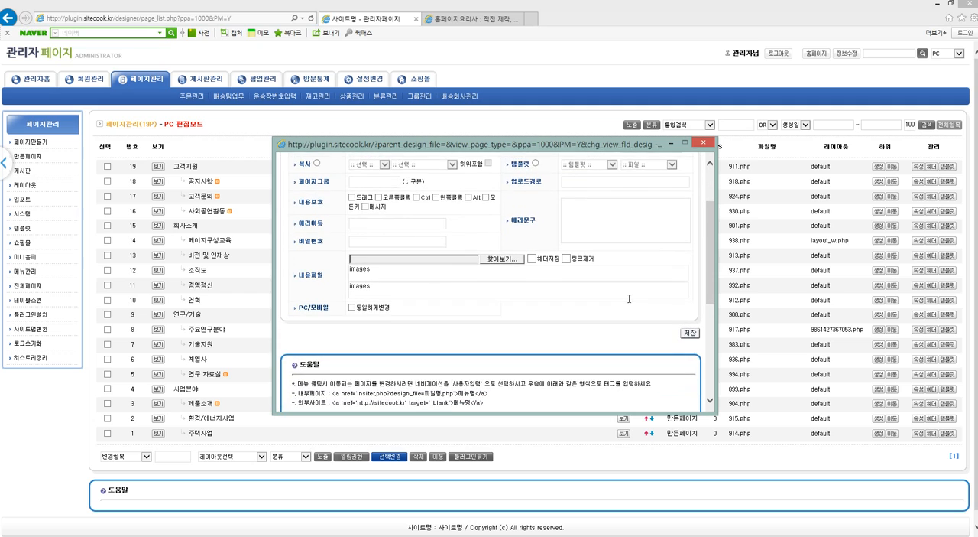
pyautogui.click(690, 294)
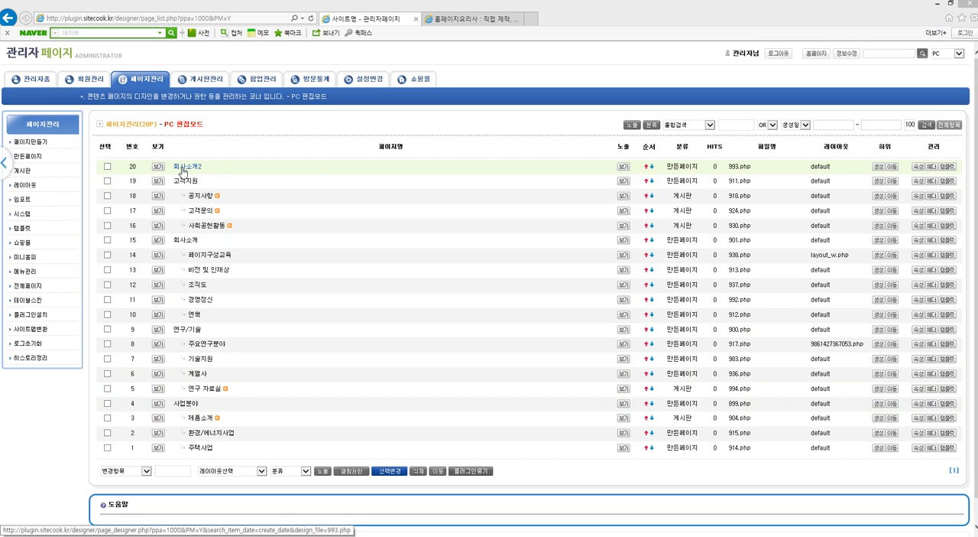
# Close the 홈페이지요리사 site and view the 회사소개2 page from the homepage's main navigation.
pyautogui.click(467, 21)
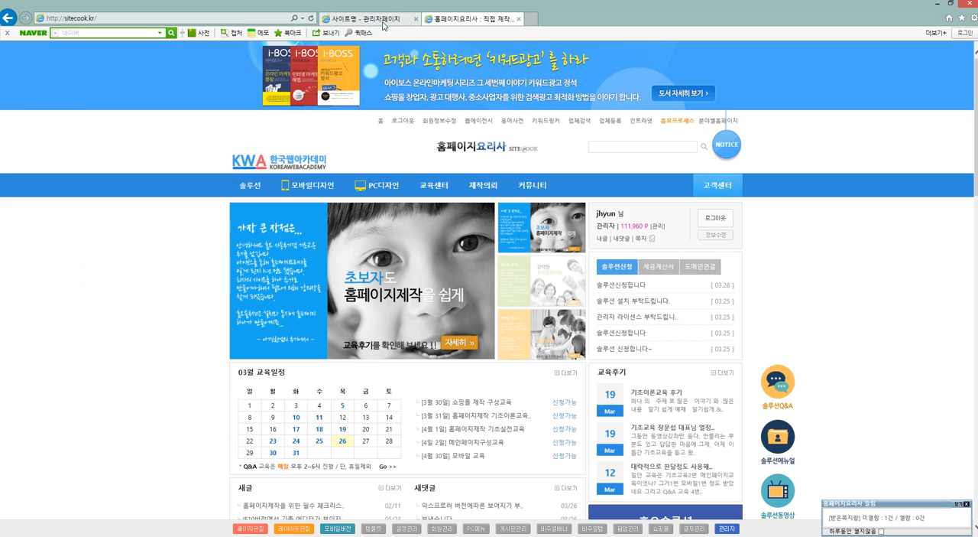
pyautogui.click(518, 18)
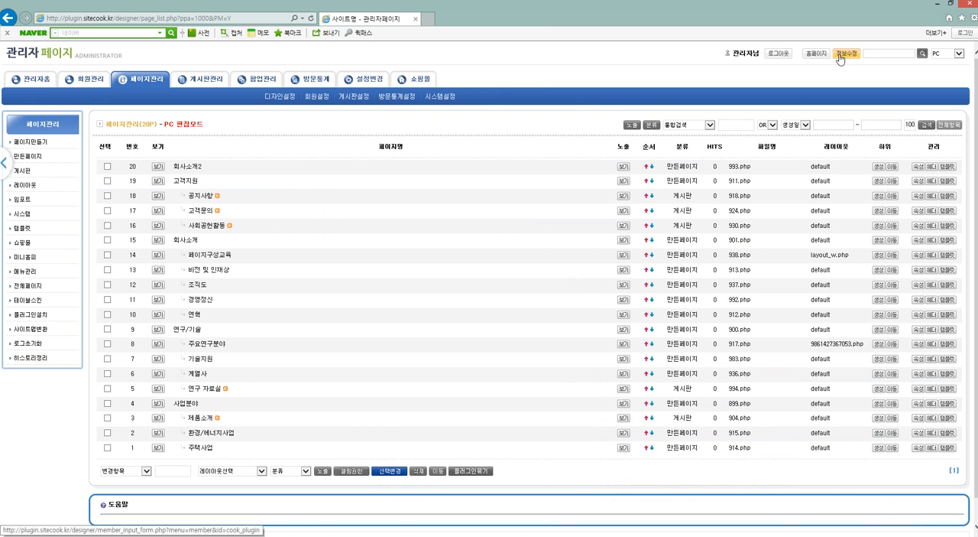
pyautogui.click(818, 56)
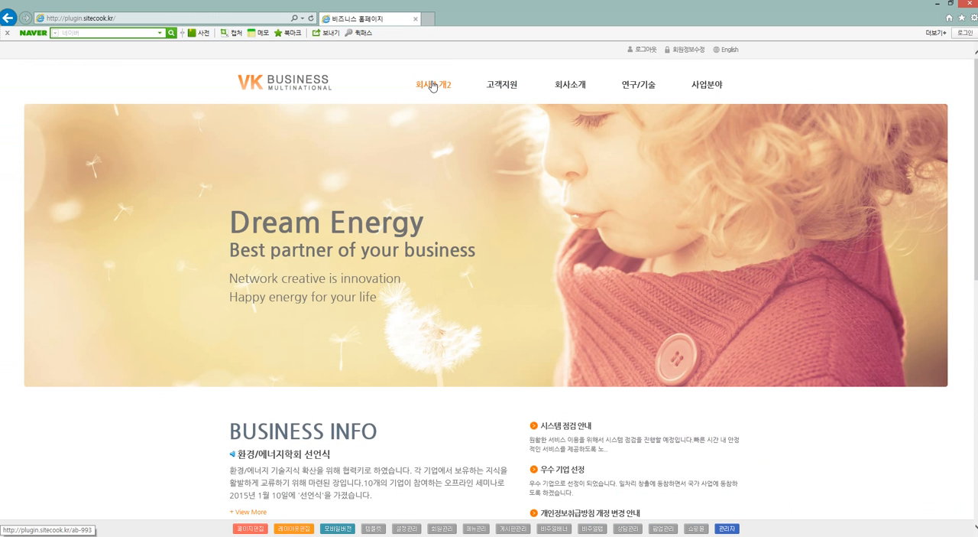
pyautogui.click(433, 85)
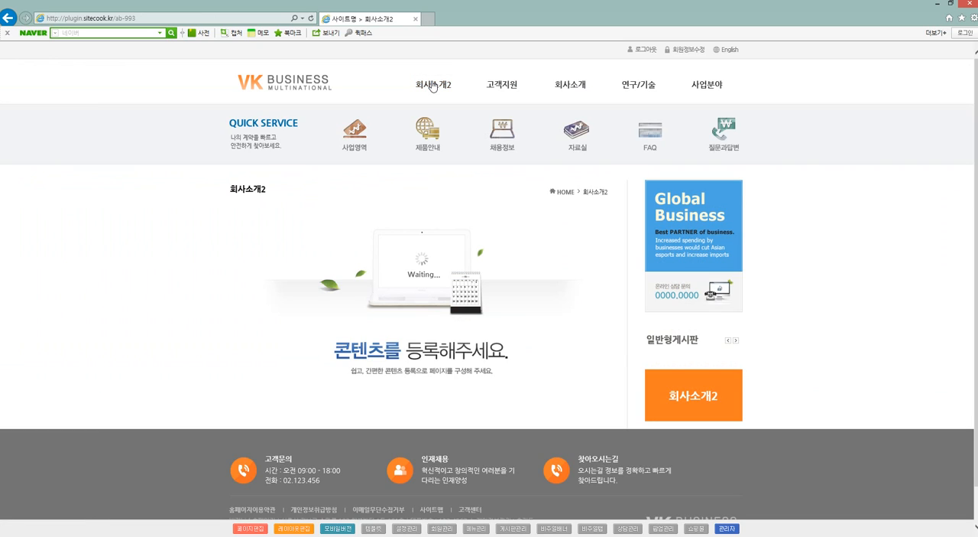
# Start a subpage under 회사소개2 from menu management and name it 인사말2.
pyautogui.click(472, 530)
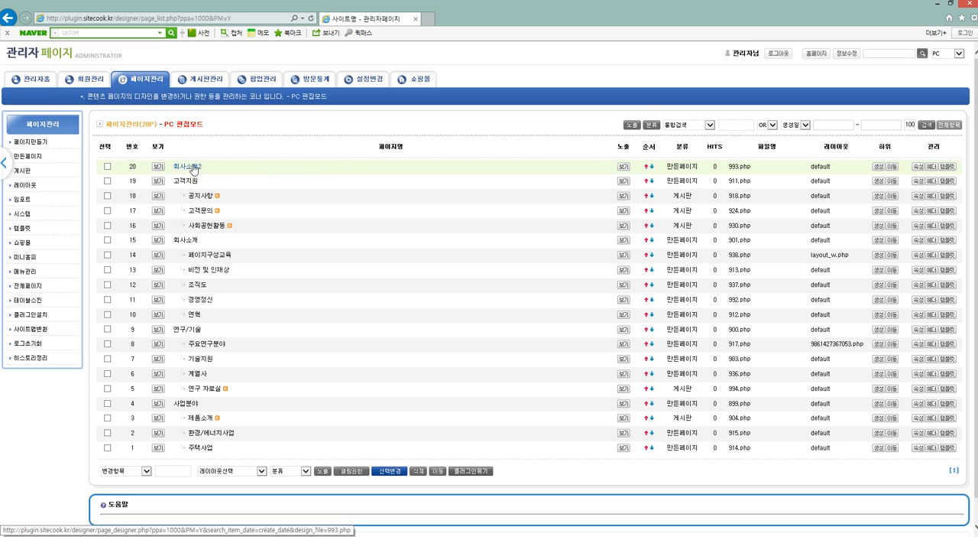
pyautogui.click(879, 169)
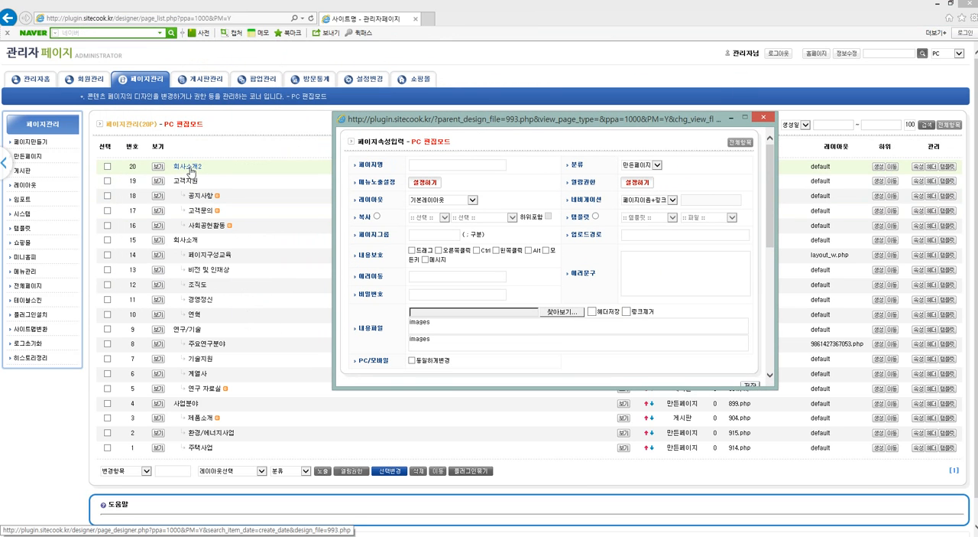
pyautogui.click(443, 165)
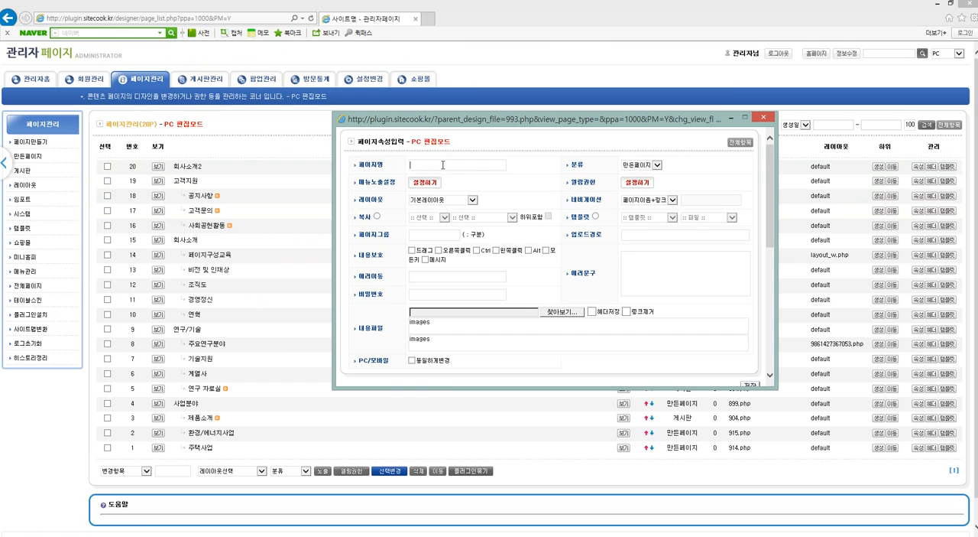
pyautogui.write('인사말2')
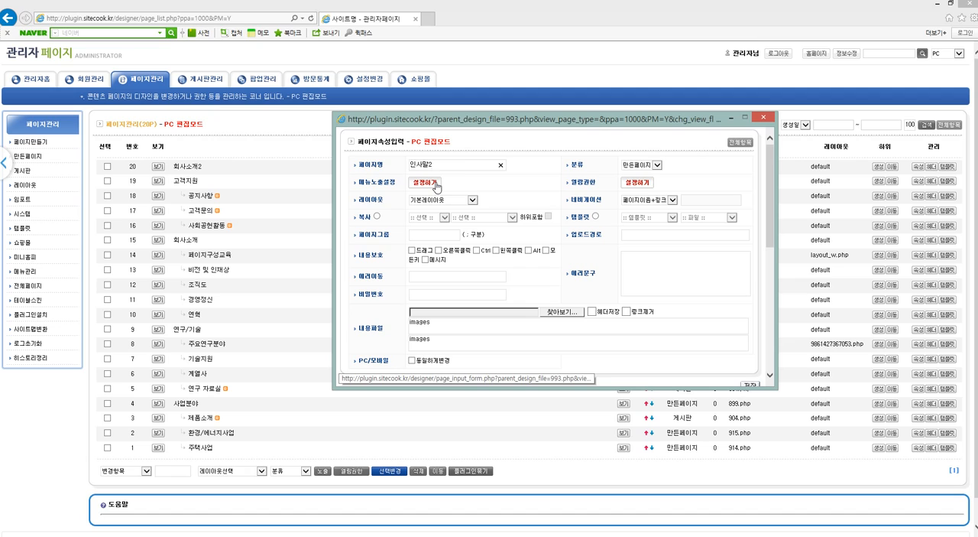
# Set the subpage's menu exposure to 서브좌측노출 and 사이트맵노출, and save the page.
pyautogui.click(436, 185)
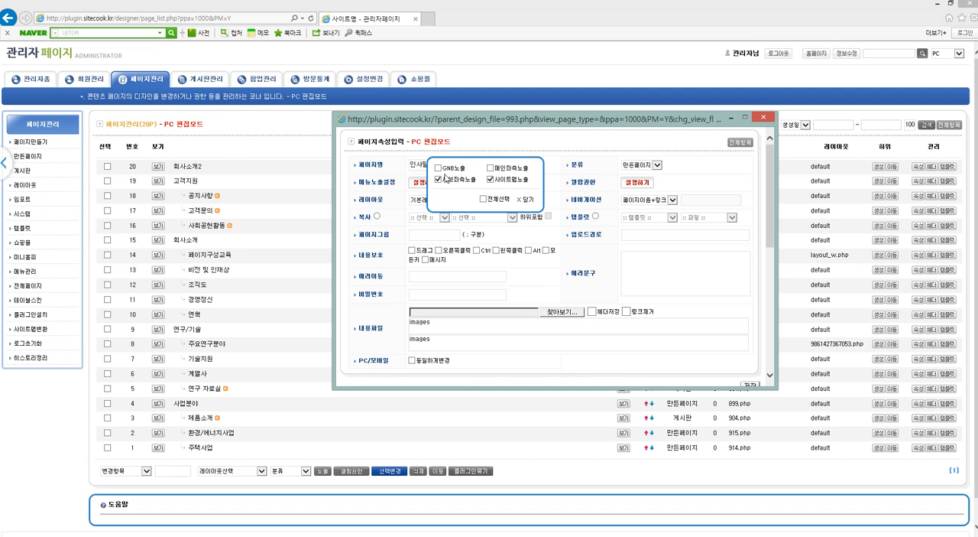
pyautogui.click(524, 199)
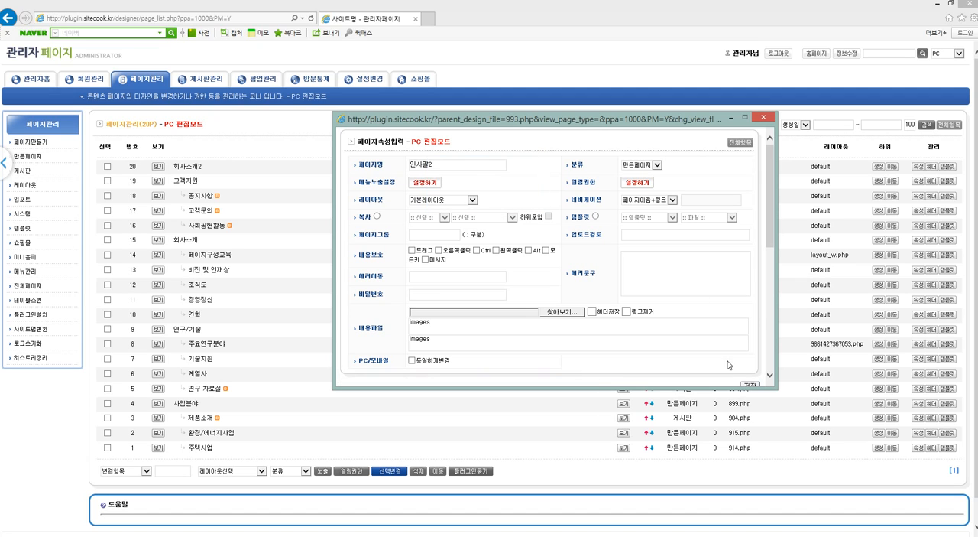
pyautogui.scroll(-2, 734, 359)
pyautogui.click(757, 312)
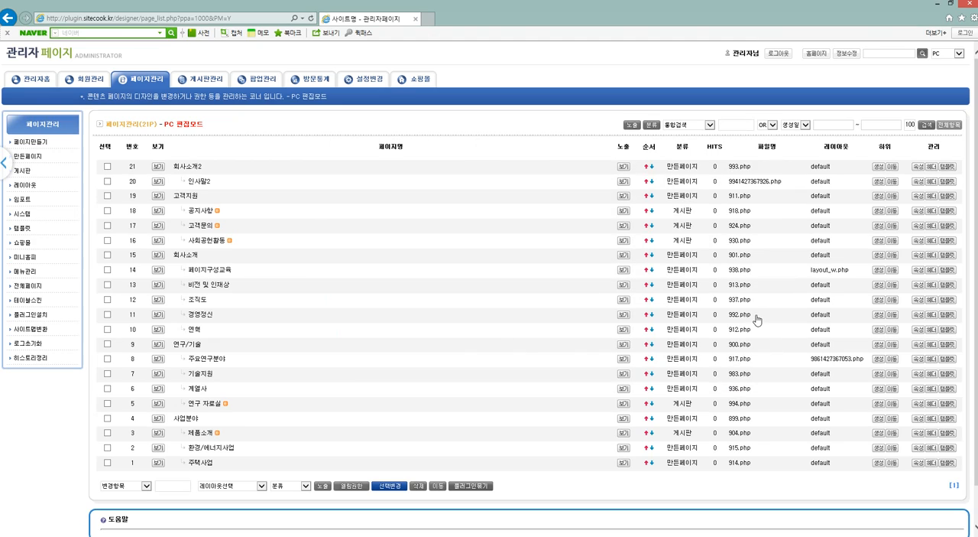
# Check the menus in the homepage's main navigation and return to the administrator's page list.
pyautogui.click(122, 58)
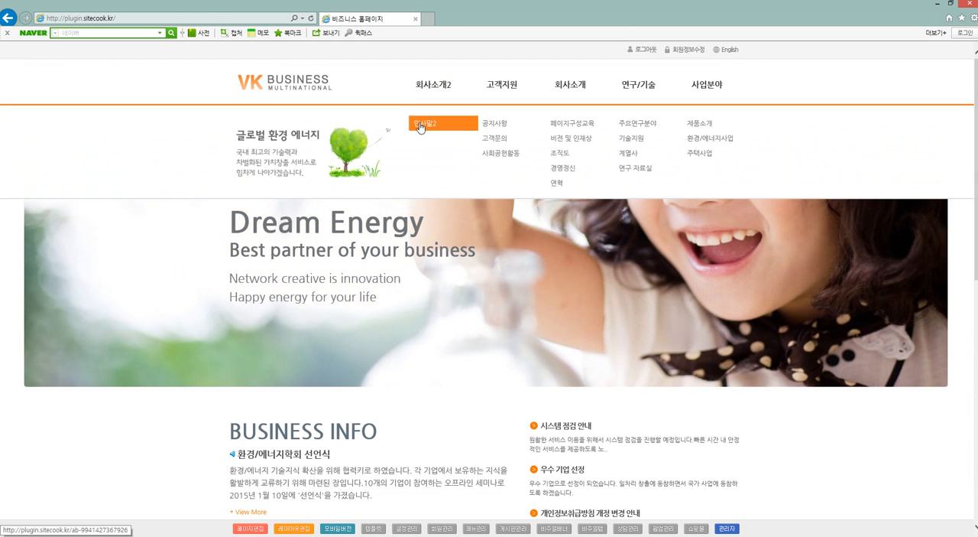
pyautogui.click(9, 18)
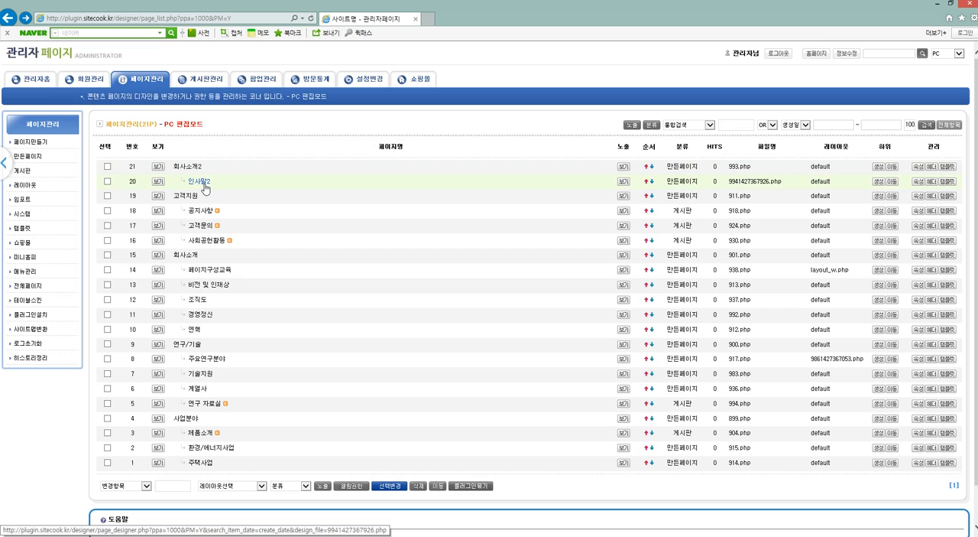
# Start creating a new board from board management.
pyautogui.click(200, 79)
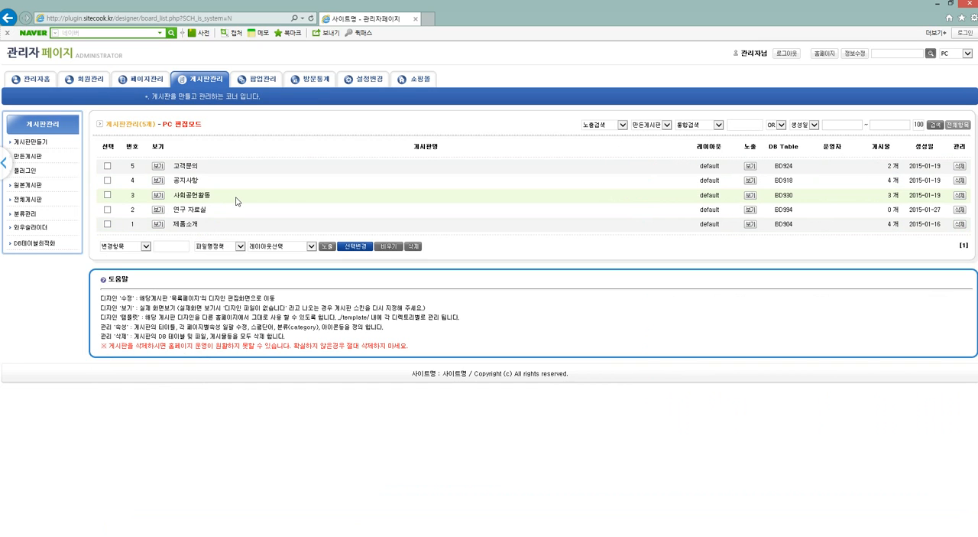
pyautogui.click(31, 143)
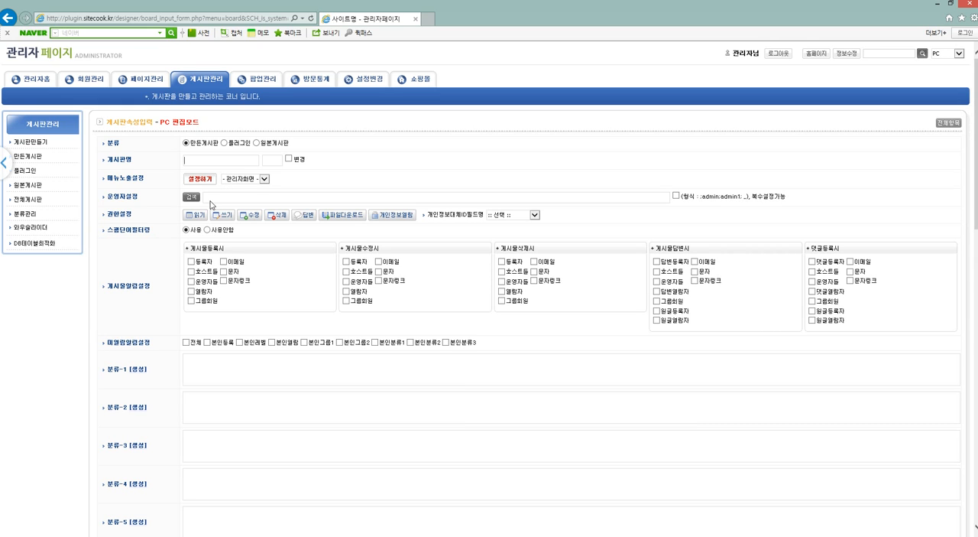
pyautogui.write('공지사항2')
pyautogui.click(197, 181)
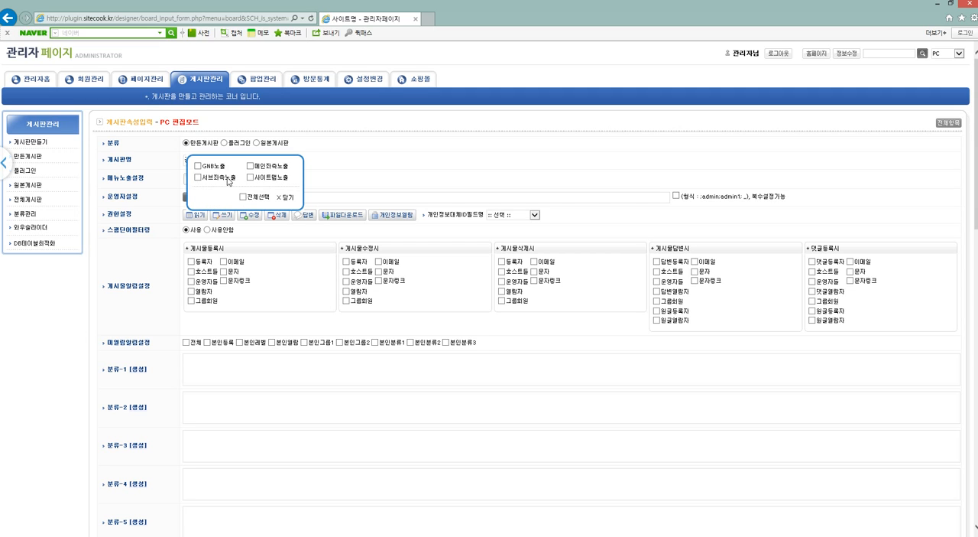
pyautogui.click(286, 197)
pyautogui.scroll(-5, 341, 200)
pyautogui.scroll(-5, 341, 200)
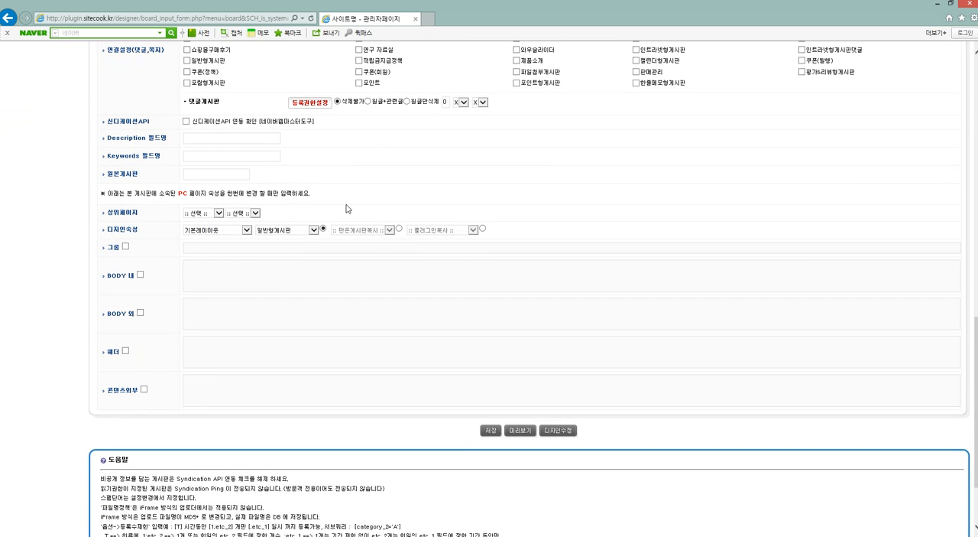
pyautogui.scroll(10, 258, 239)
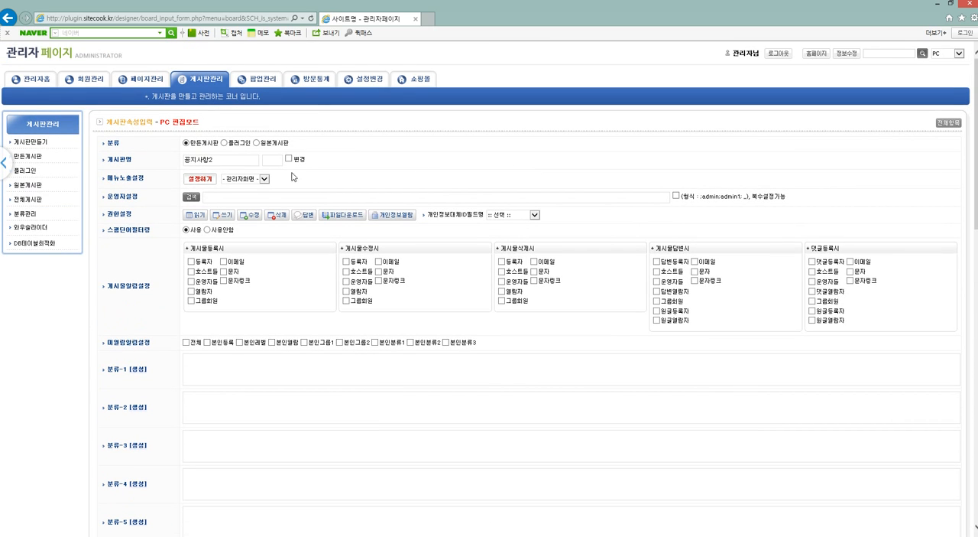
# Switch the board form to 기본항목, name the board 공지사항2, and keep its menu exposure on GNB노출, 서브좌측노출 and 사이트맵노출.
pyautogui.click(956, 126)
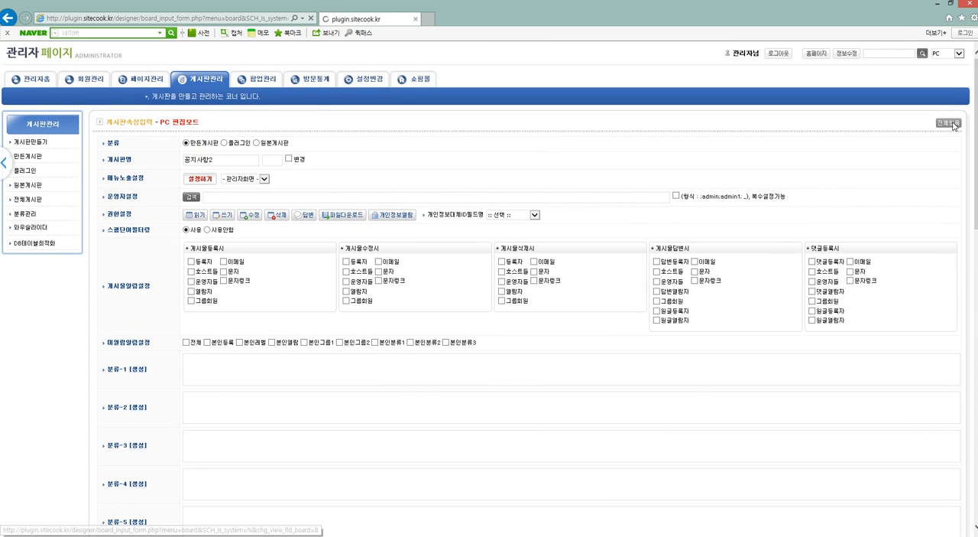
pyautogui.write('공지사항')
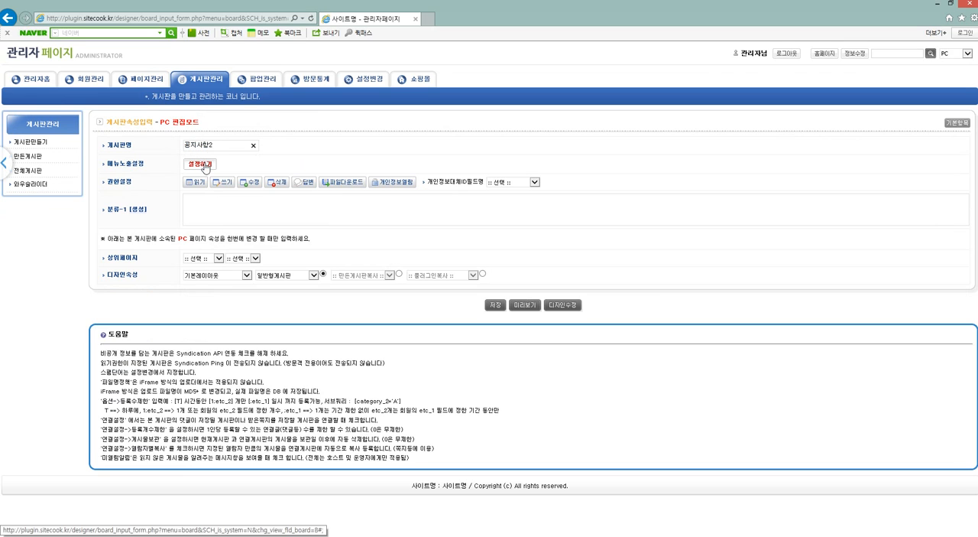
pyautogui.click(200, 164)
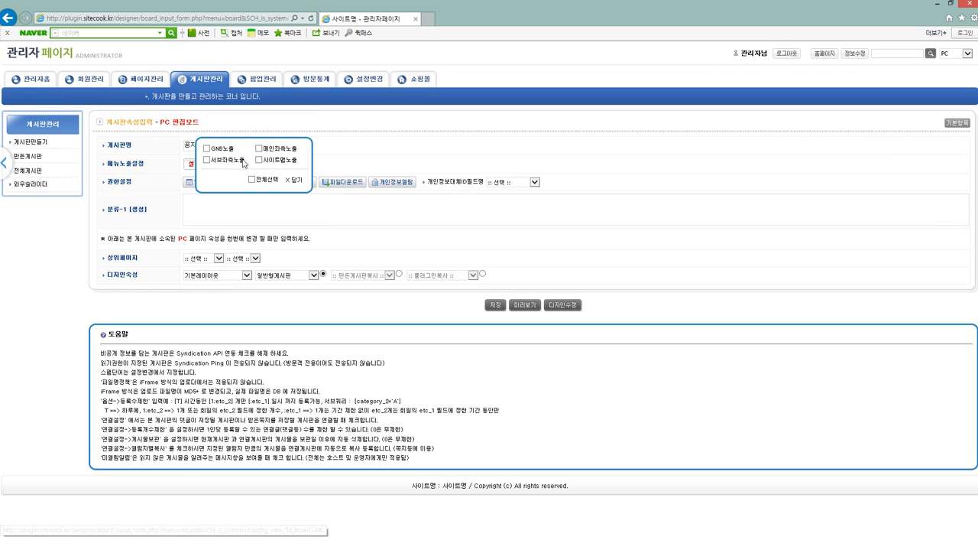
pyautogui.click(295, 181)
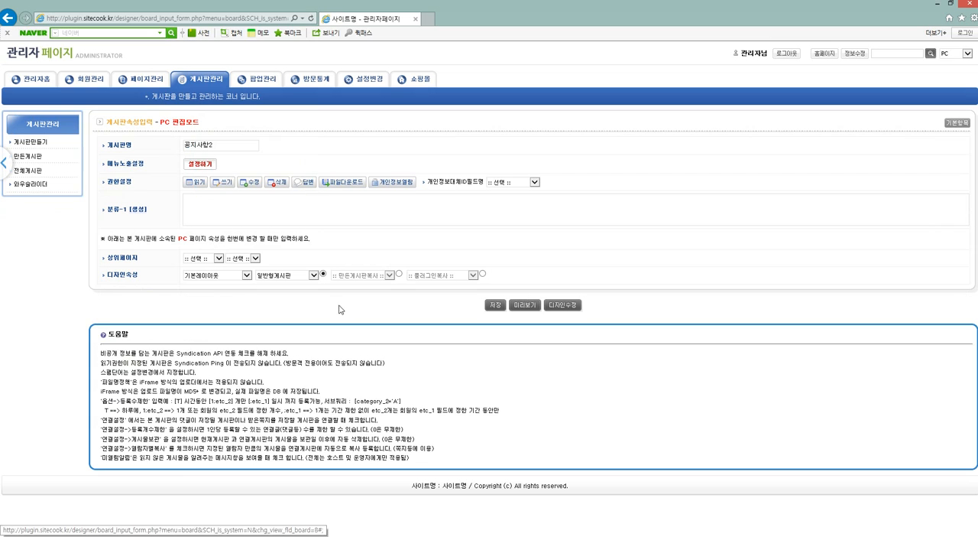
# Review the design and parent page options, keep 기본레이아웃 with 일반형게시판, and save the new board.
pyautogui.click(289, 277)
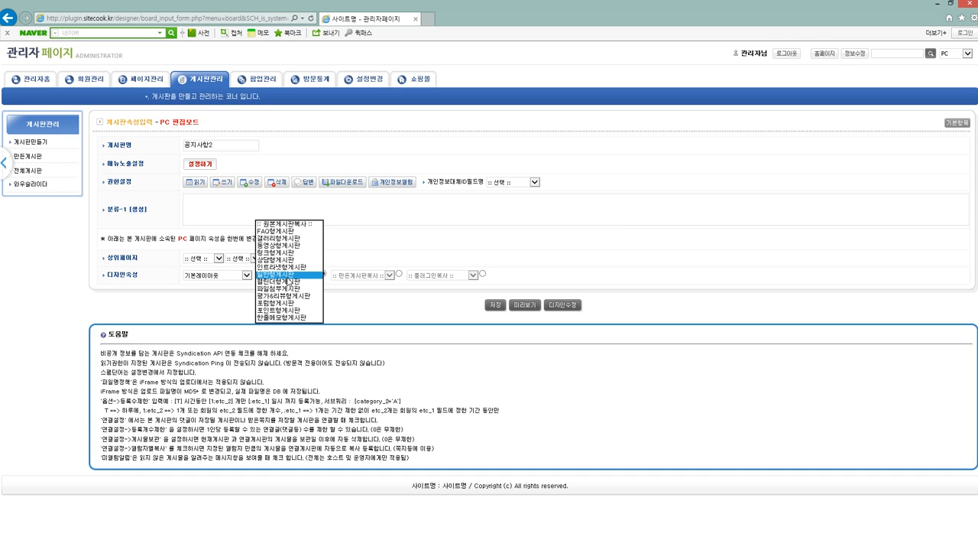
pyautogui.click(435, 267)
pyautogui.click(352, 295)
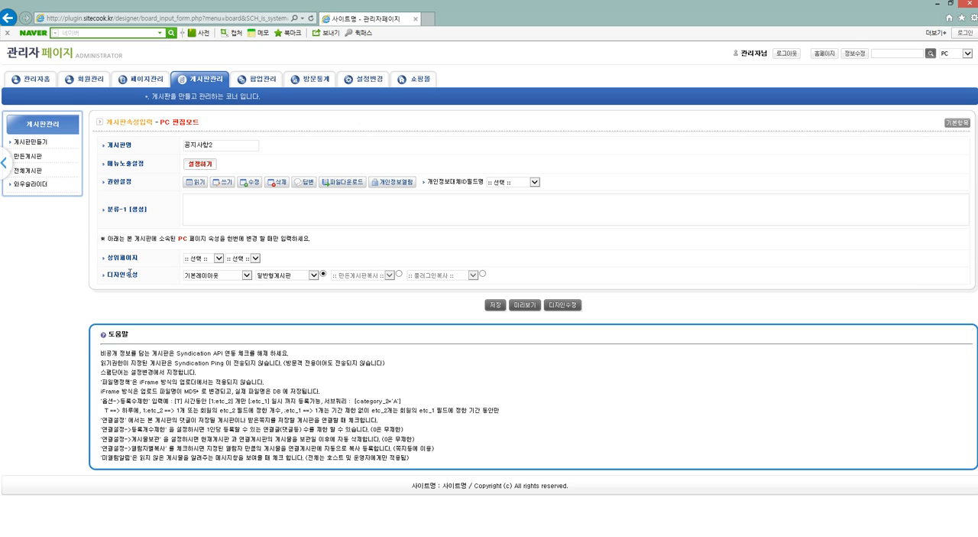
pyautogui.click(201, 260)
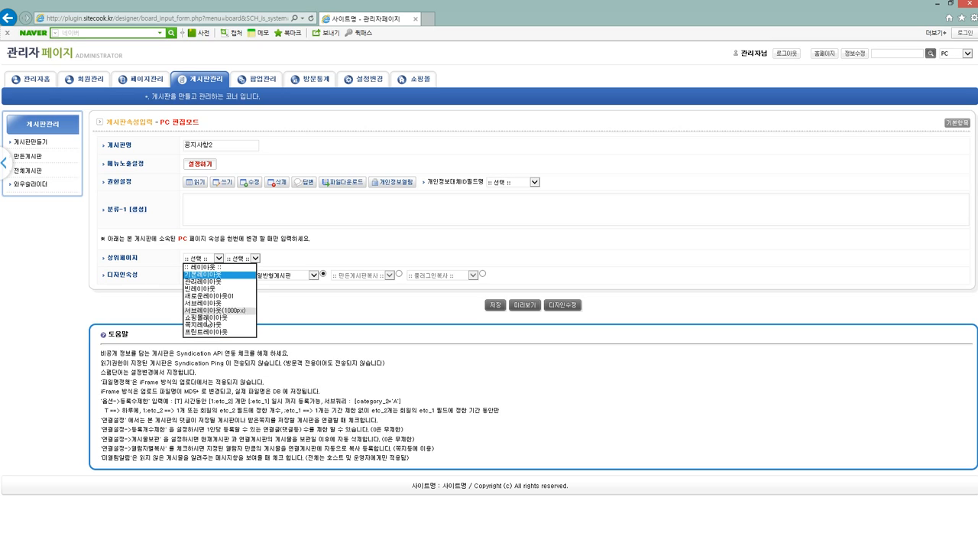
pyautogui.click(225, 267)
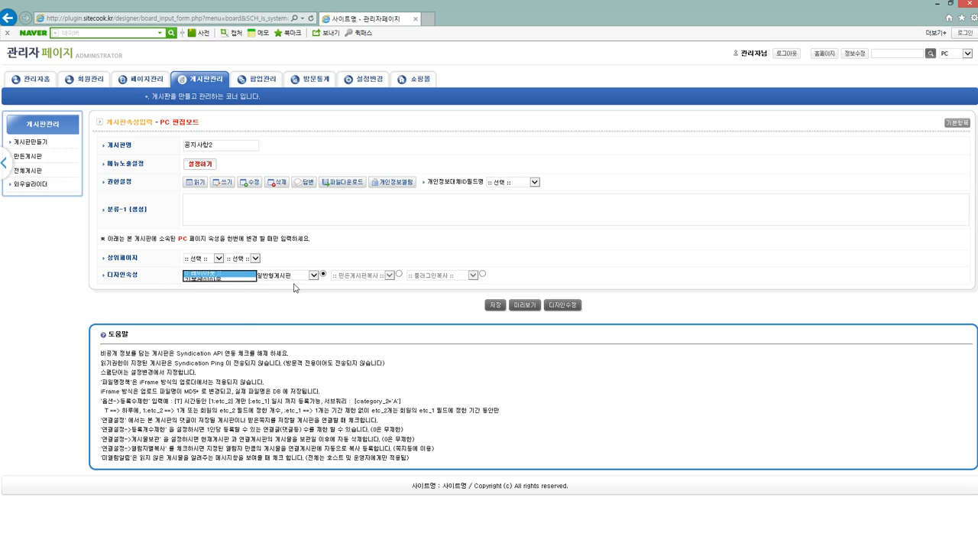
pyautogui.click(243, 277)
pyautogui.click(229, 288)
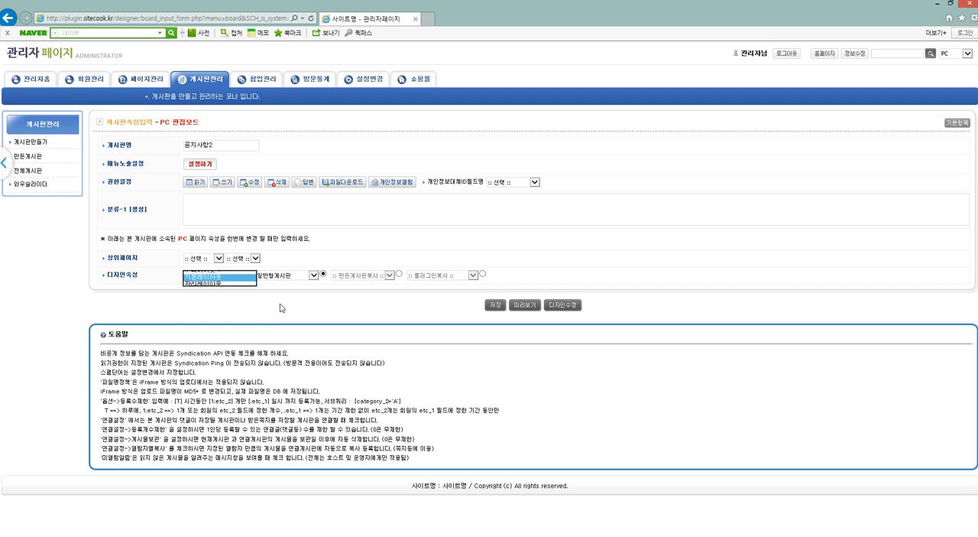
pyautogui.click(495, 304)
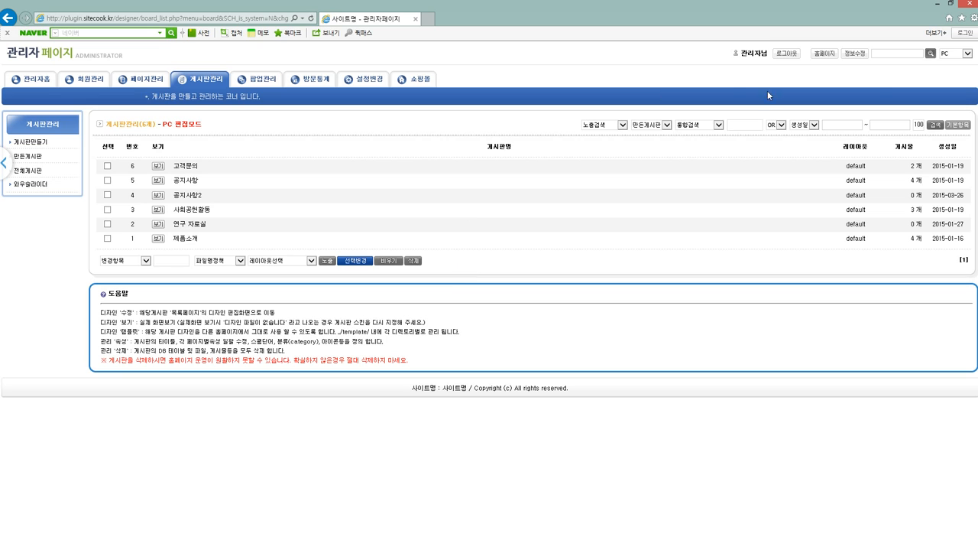
# Check the 공지사항2 menu in the homepage's main navigation and open that board's properties from board management.
pyautogui.click(823, 53)
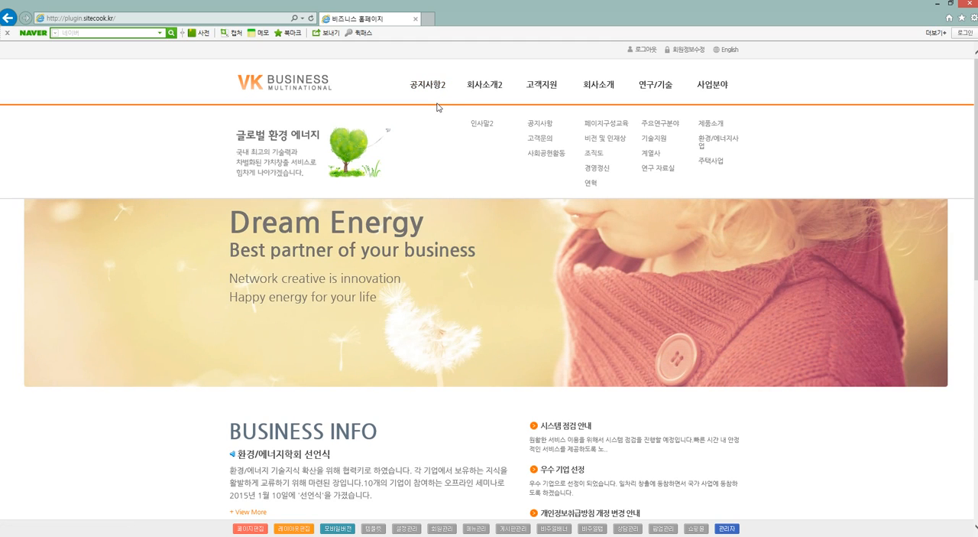
pyautogui.click(512, 528)
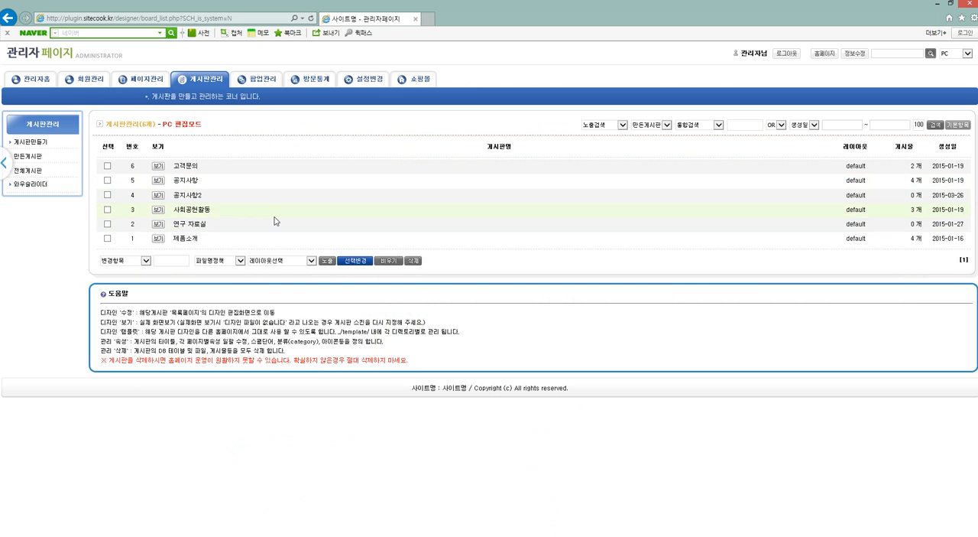
pyautogui.click(186, 197)
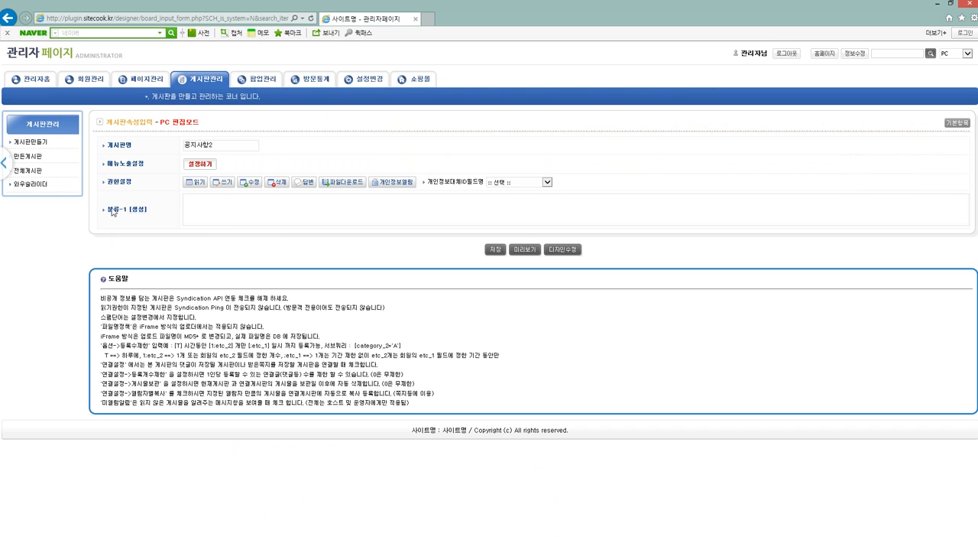
# Define the 분류-1 categories of 공지사항2 as A:공지, B:뉴스, C:홍보 and D:이벤트, and save the board.
pyautogui.click(243, 211)
pyautogui.click(138, 209)
pyautogui.press('BackSpace')
pyautogui.write('ㄱ')
pyautogui.write('공지')
pyautogui.press('Down')
pyautogui.press('Right')
pyautogui.press('BackSpace')
pyautogui.press('BackSpace')
pyautogui.press('BackSpace')
pyautogui.write('ㄴ')
pyautogui.write('뉴스')
pyautogui.press('BackSpace')
pyautogui.press('BackSpace')
pyautogui.write('ㅂ')
pyautogui.write('홍ㅂ')
pyautogui.click(293, 238)
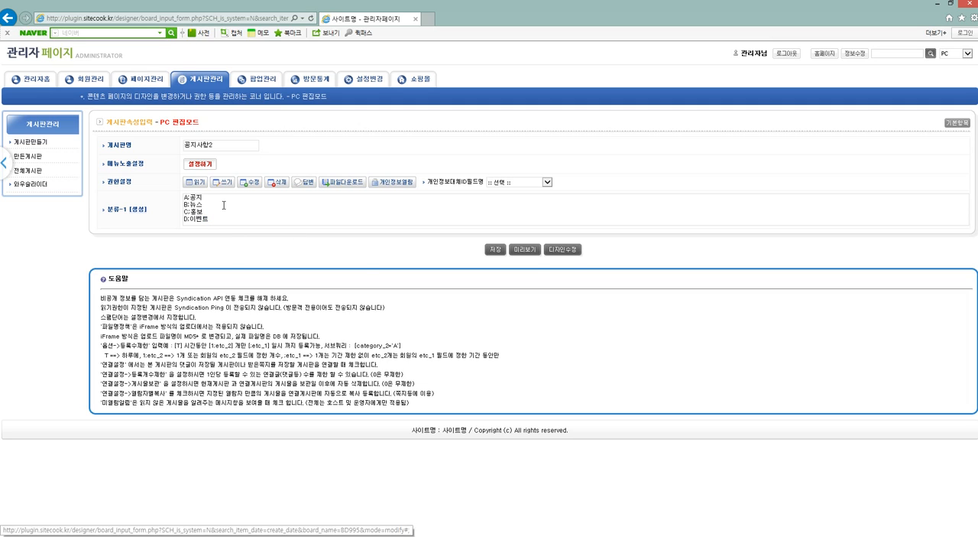
pyautogui.click(495, 249)
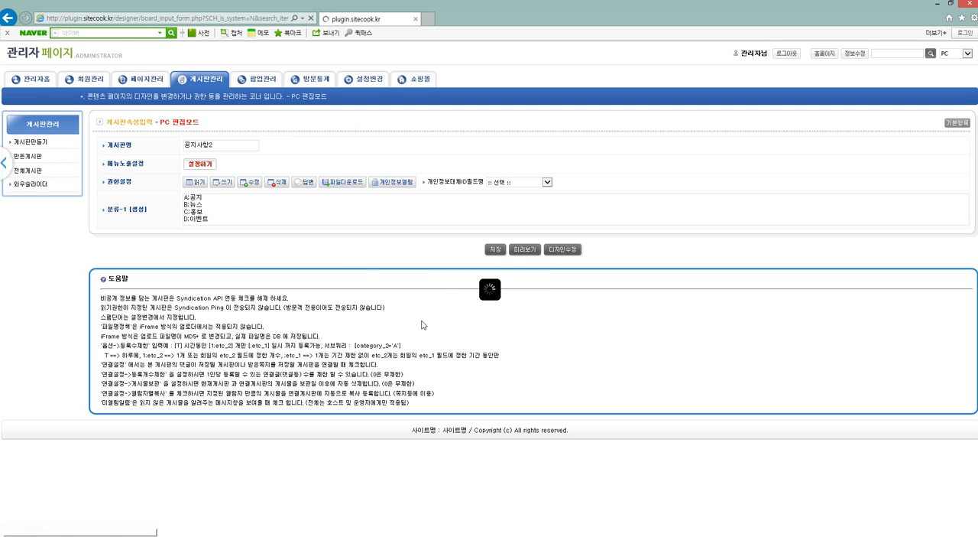
# Check the categories under 공지사항2 in the homepage's main navigation and return to the administrator's page list.
pyautogui.click(828, 59)
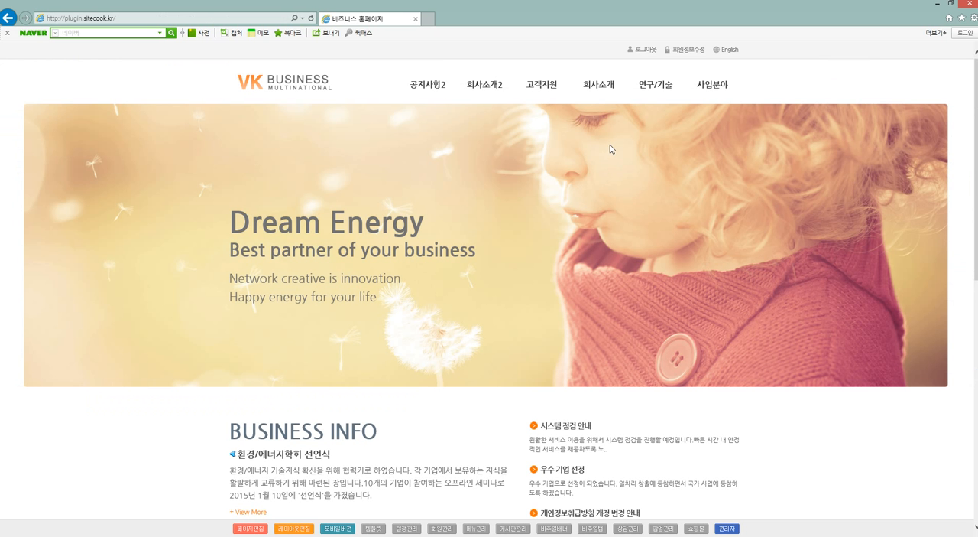
pyautogui.moveTo(438, 92)
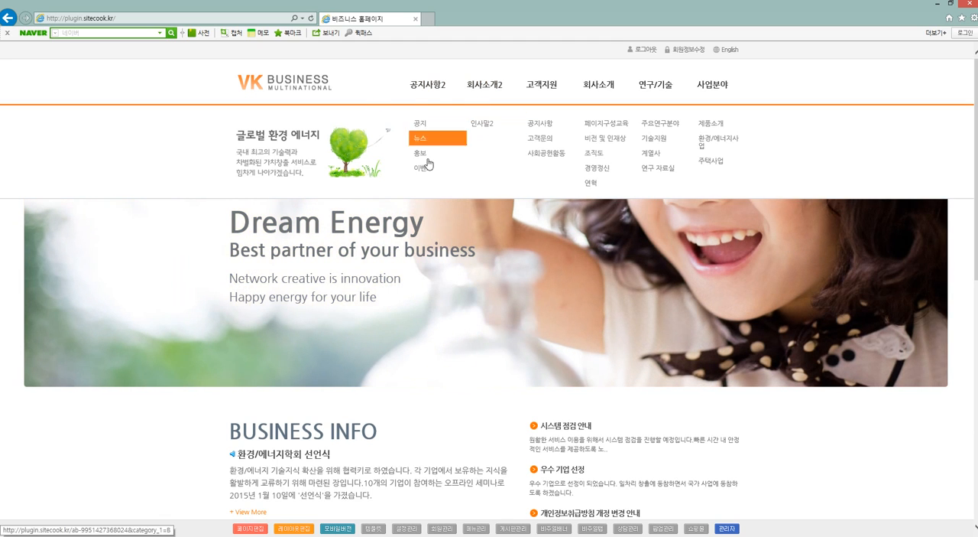
pyautogui.click(485, 528)
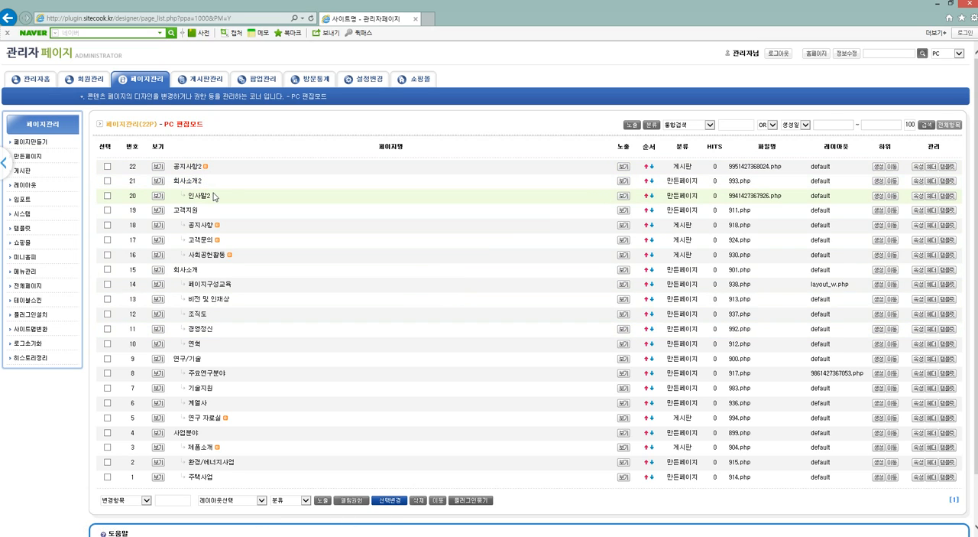
# Open the page move window for 공지사항2 and browse its list of destination pages.
pyautogui.click(891, 167)
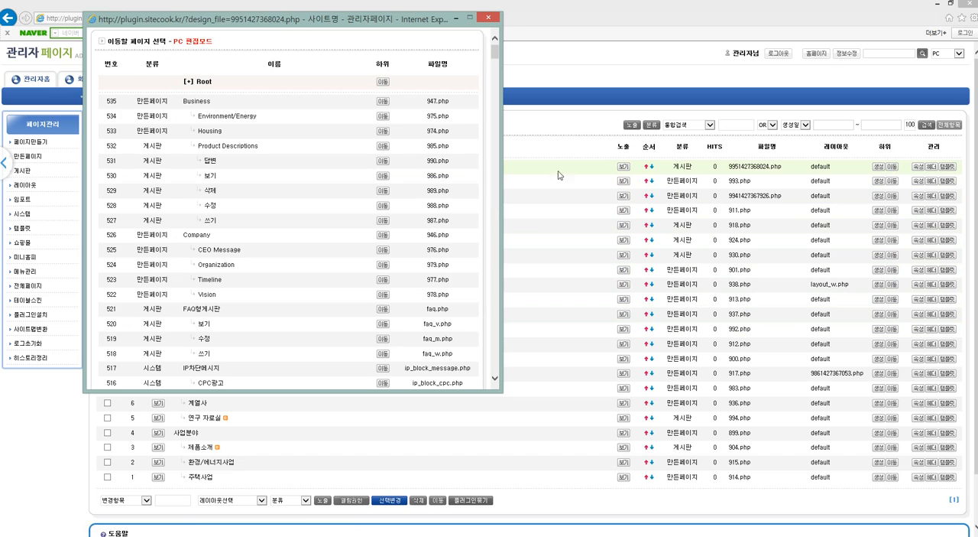
pyautogui.moveTo(495, 52); pyautogui.dragTo(493, 157)
pyautogui.moveTo(391, 22); pyautogui.dragTo(573, 115)
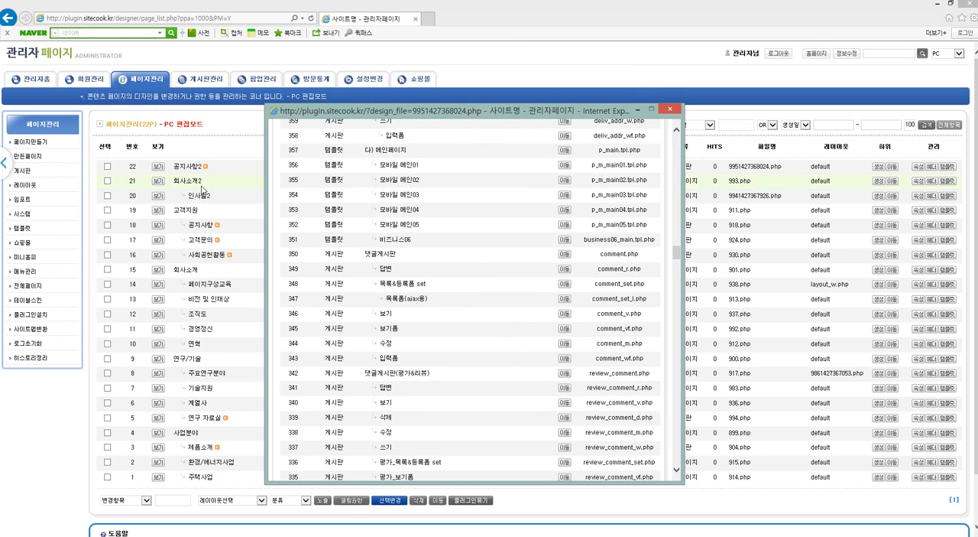
pyautogui.moveTo(679, 252); pyautogui.dragTo(681, 466)
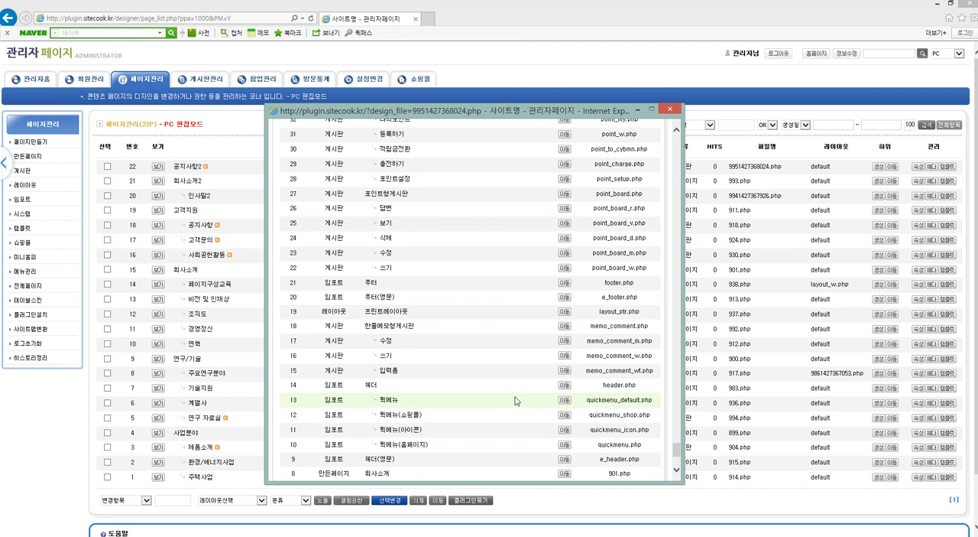
# Search the destination list for 회사소개2 and move the 공지사항2 board beneath it as a subpage.
pyautogui.hotkey('ctrl', 'f')
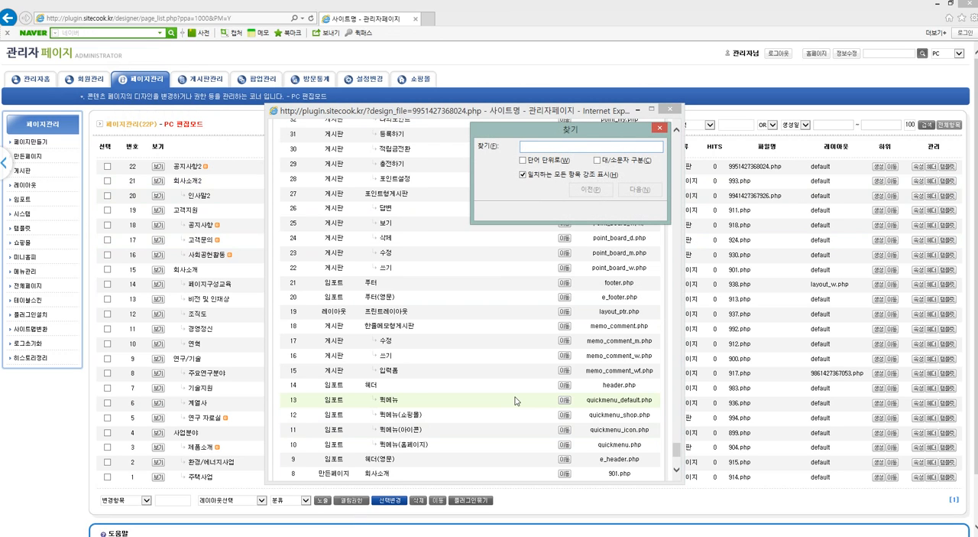
pyautogui.write('g')
pyautogui.press('BackSpace')
pyautogui.write('회')
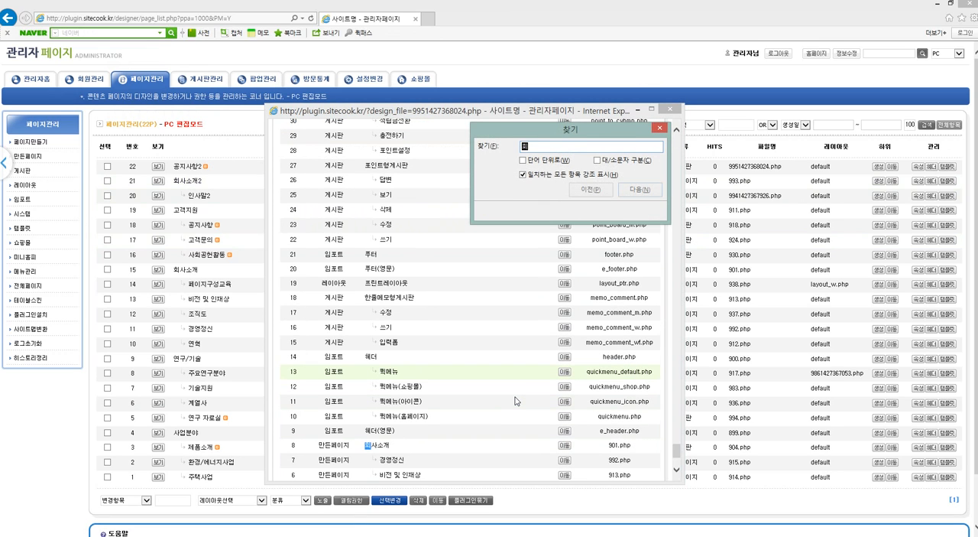
pyautogui.write('사소ㅡ개2')
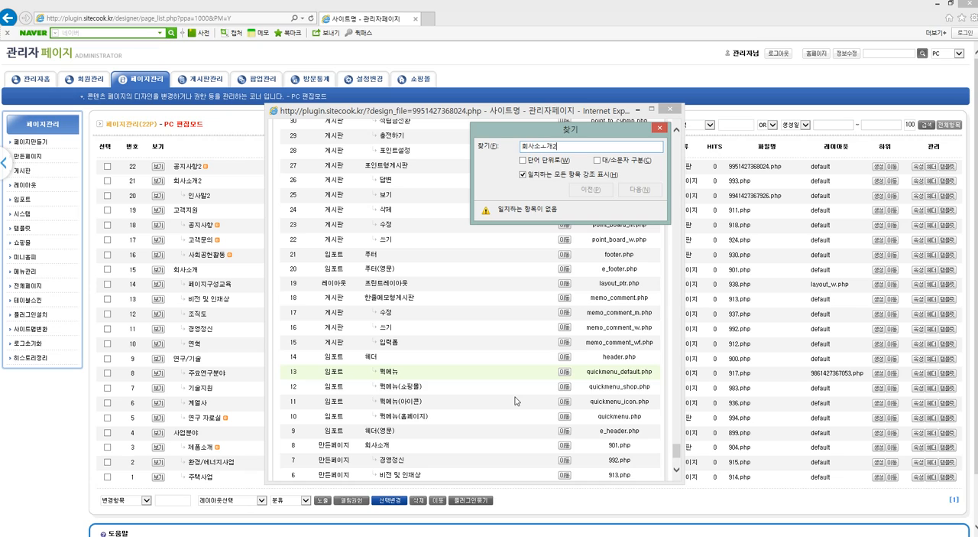
pyautogui.press('BackSpace')
pyautogui.write('개2')
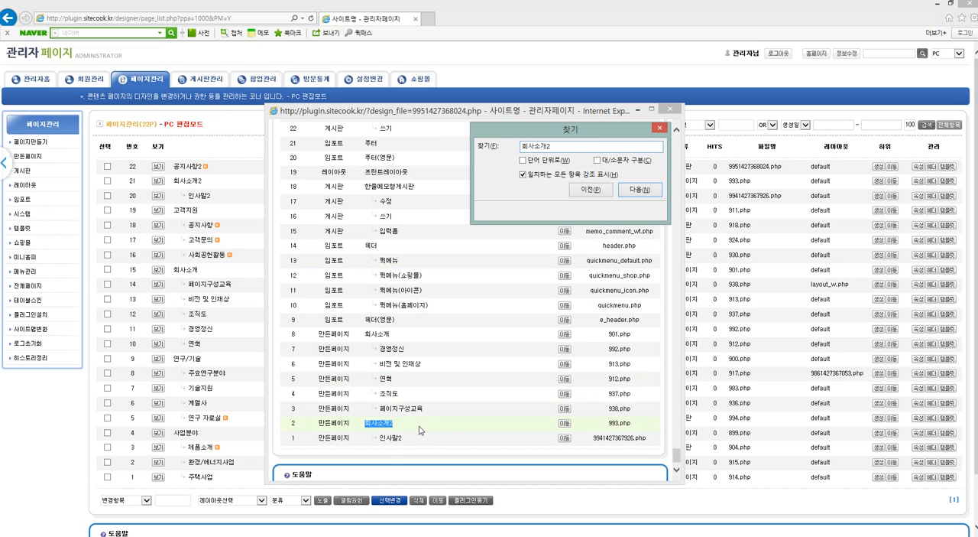
pyautogui.click(565, 424)
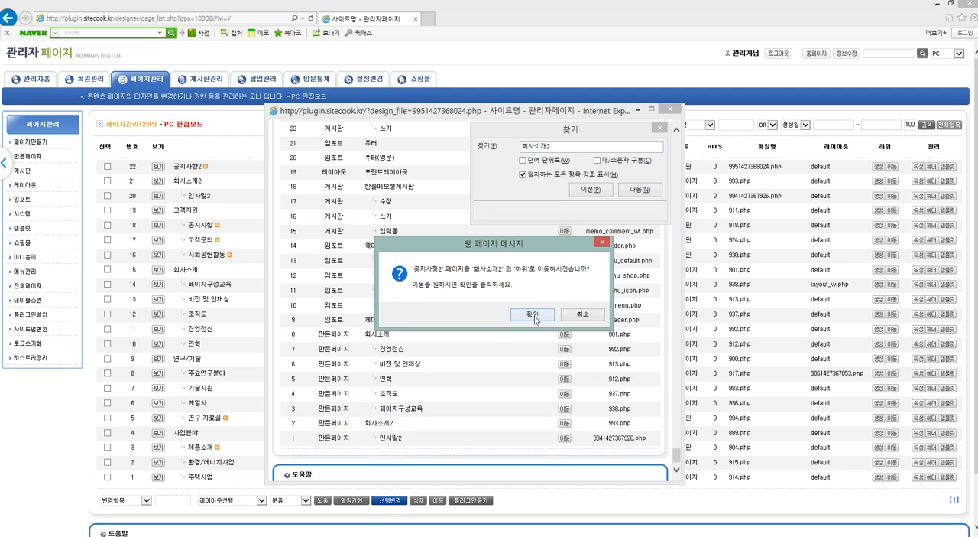
pyautogui.click(533, 317)
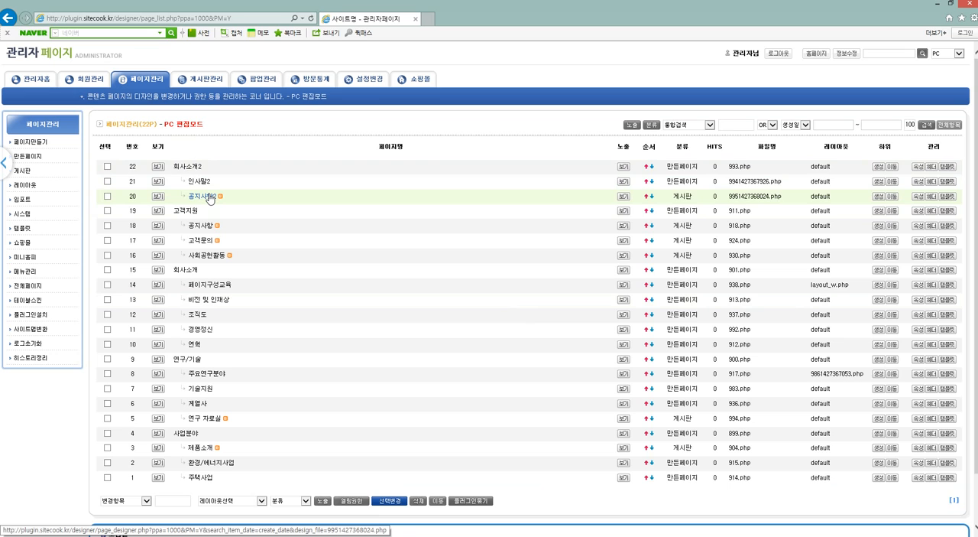
# Check the submenus under 회사소개2 in the homepage's main navigation and go back to the page list.
pyautogui.click(816, 53)
pyautogui.moveTo(432, 87)
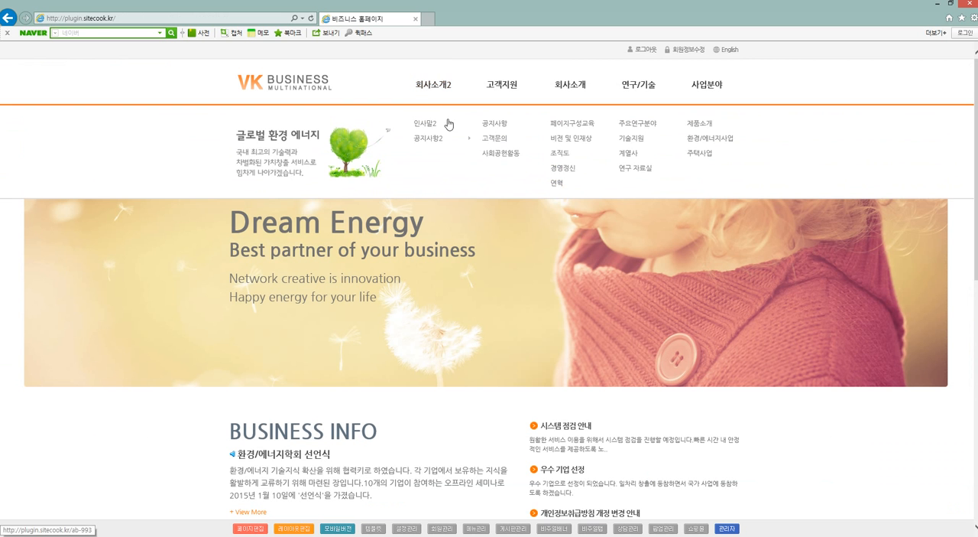
pyautogui.moveTo(440, 142)
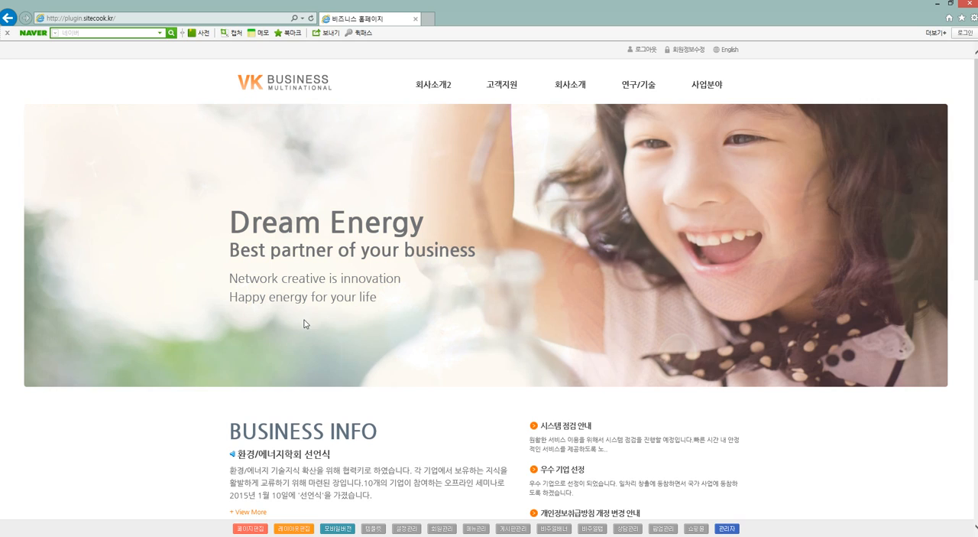
pyautogui.click(470, 528)
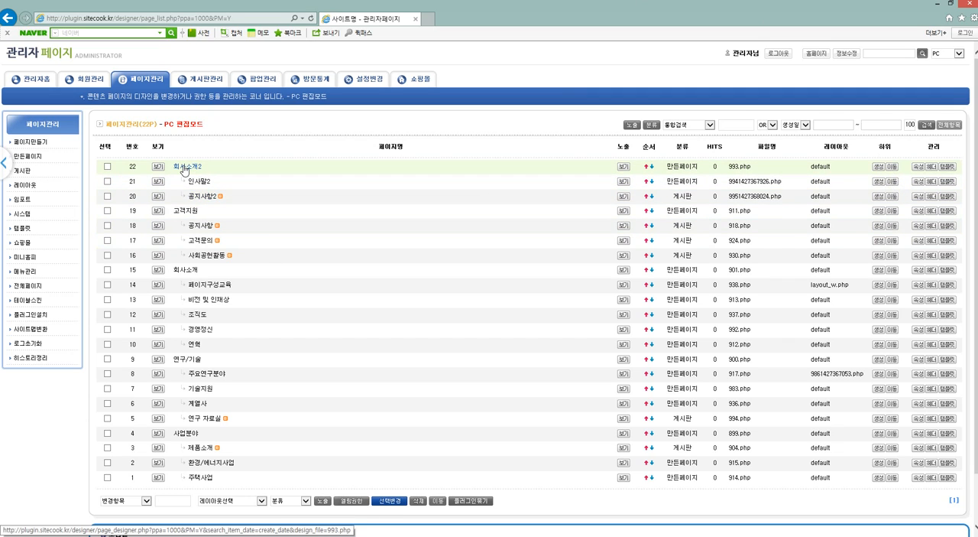
# Move the 공지사항2 board out of 회사소개2 to the Root level as a top-level menu.
pyautogui.click(892, 196)
pyautogui.moveTo(182, 82); pyautogui.dragTo(383, 84)
pyautogui.click(383, 81)
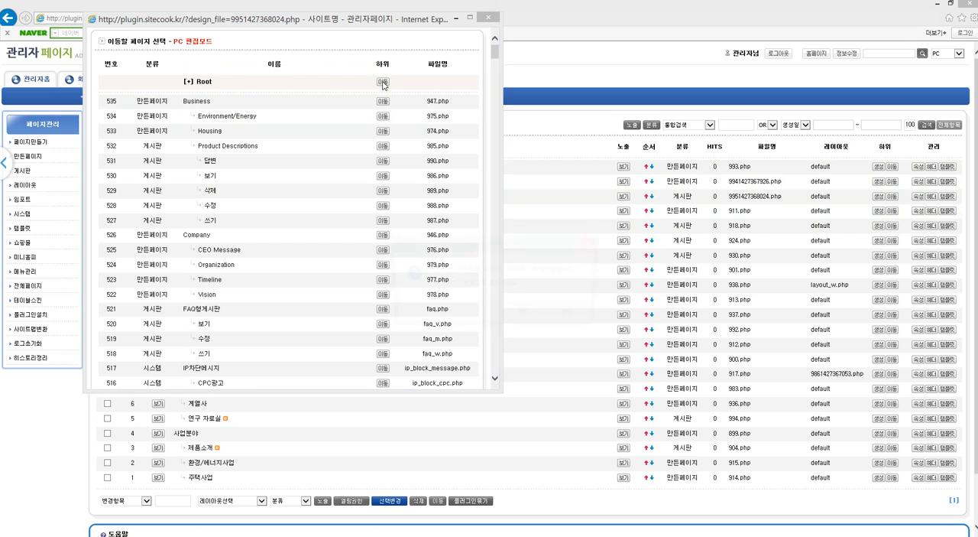
pyautogui.click(526, 314)
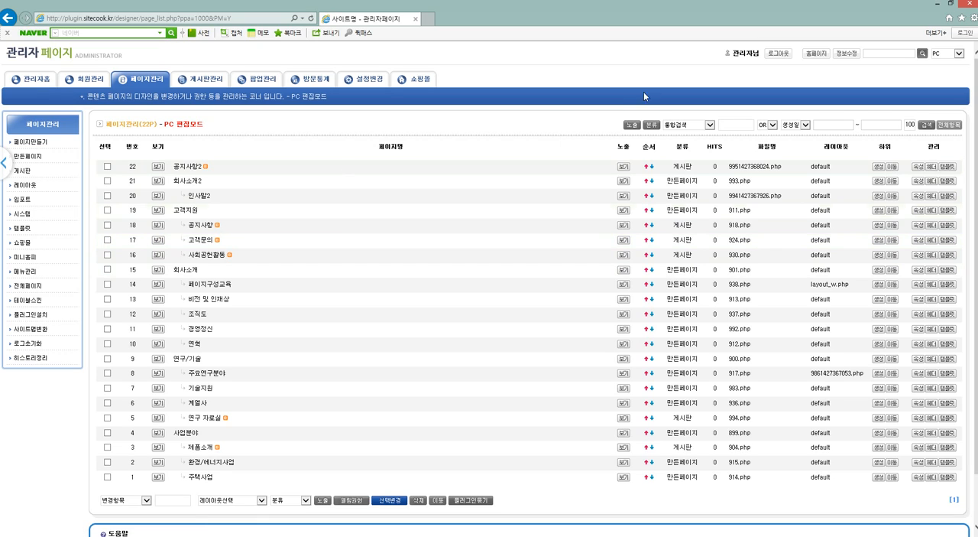
# Reorder the 공지사항 board under 고객지원, moving it down below 고객문의 and 사회공헌활동.
pyautogui.moveTo(642, 146); pyautogui.dragTo(657, 146)
pyautogui.click(441, 253)
pyautogui.click(652, 225)
pyautogui.click(651, 241)
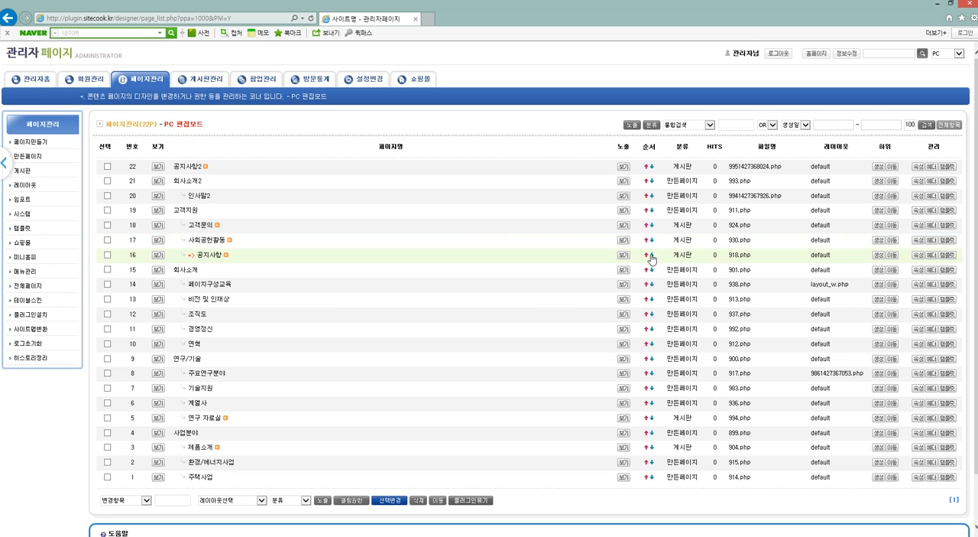
pyautogui.click(651, 254)
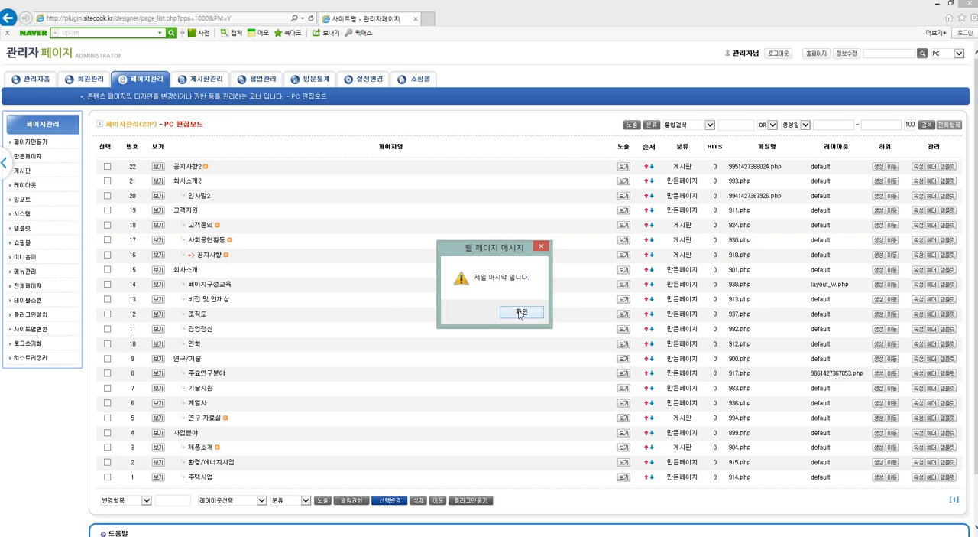
pyautogui.click(519, 313)
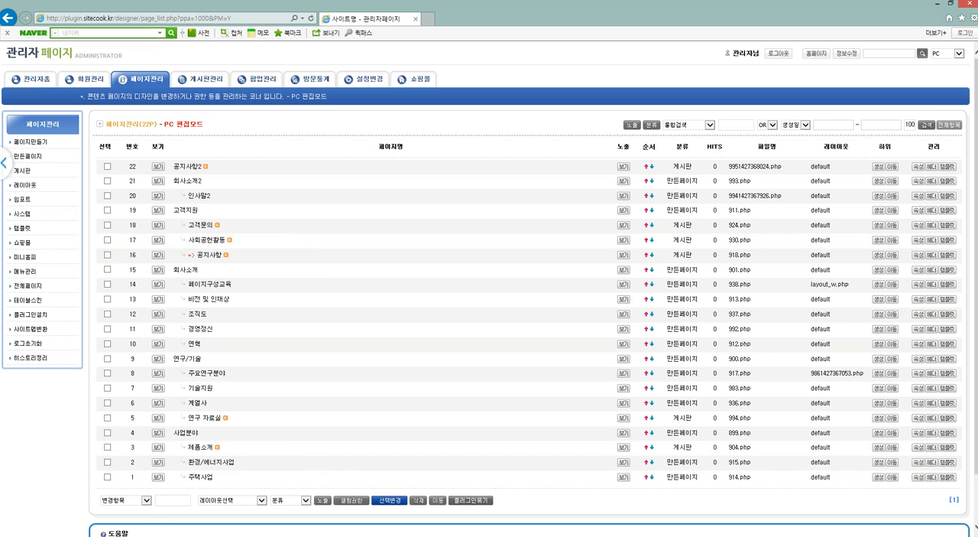
# Switch to the sample_sitemap Excel file, review how its Depth columns lay out the menus, and return to the page list.
pyautogui.hotkey('alt', 'Tab')
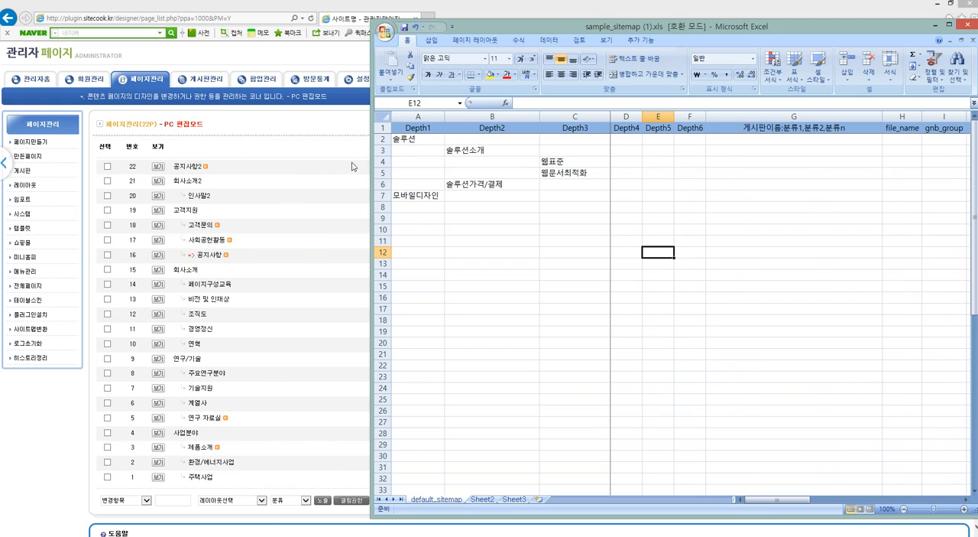
pyautogui.click(421, 139)
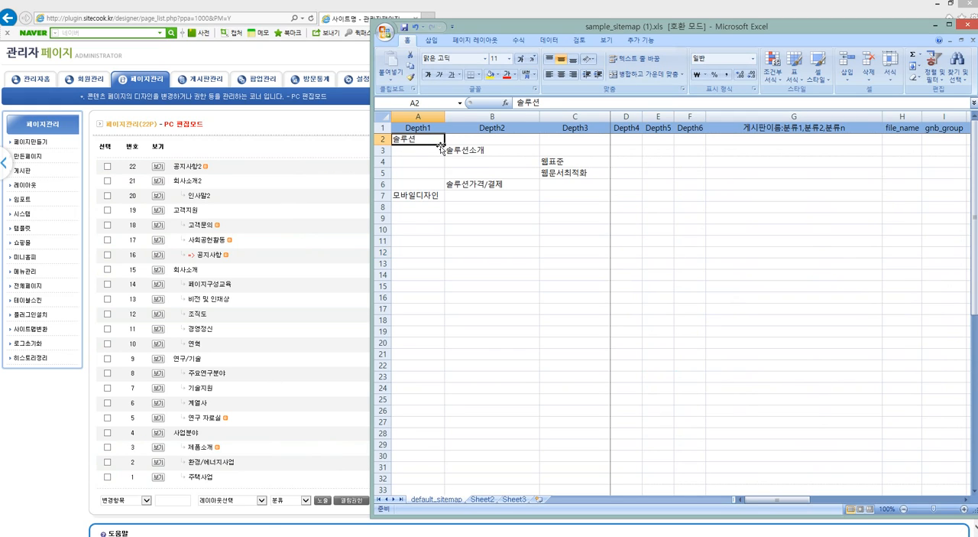
pyautogui.click(468, 150)
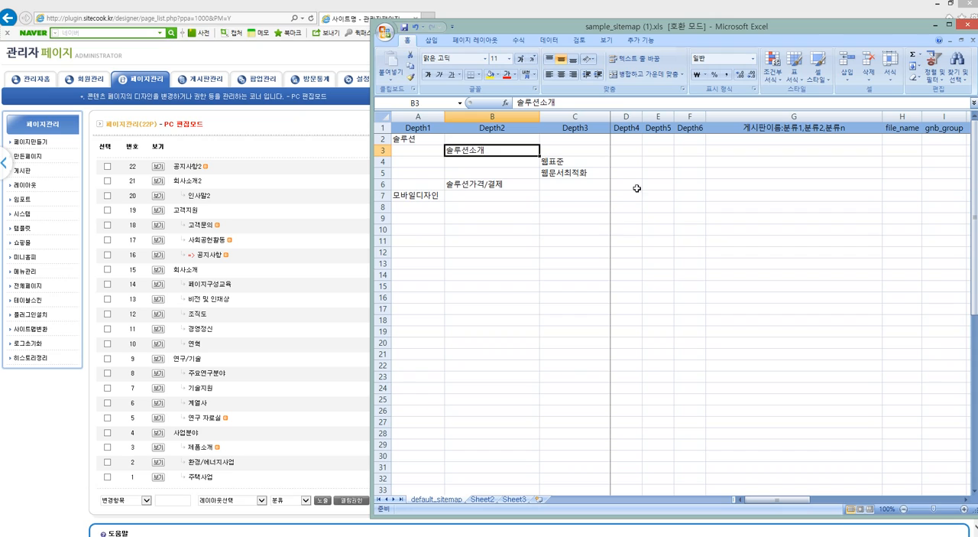
pyautogui.click(437, 197)
pyautogui.click(476, 206)
pyautogui.click(475, 227)
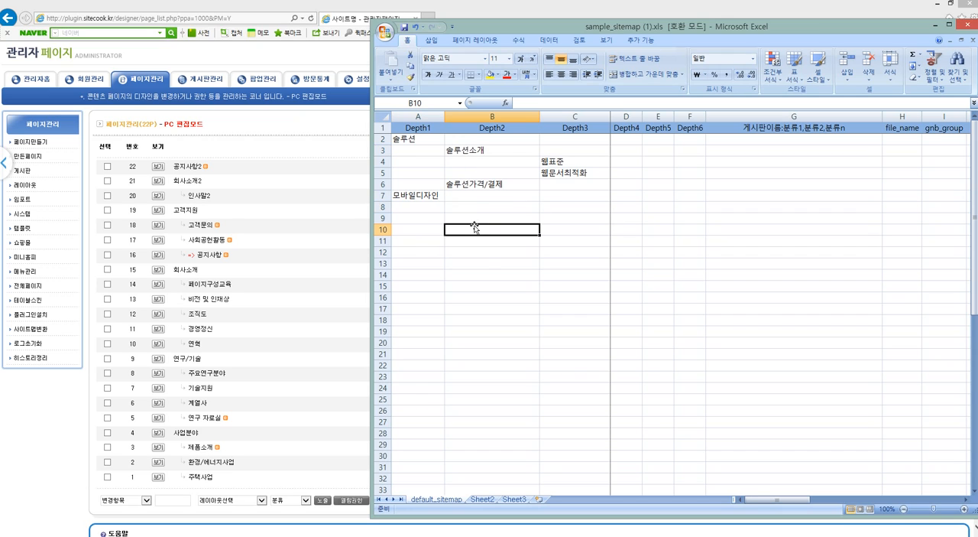
pyautogui.click(426, 185)
pyautogui.click(426, 195)
pyautogui.doubleClick(425, 195)
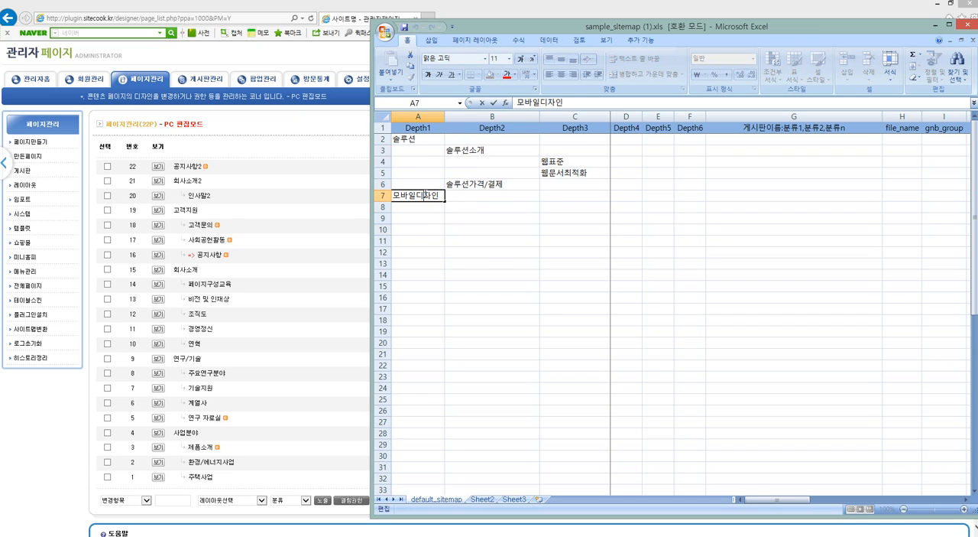
pyautogui.click(474, 206)
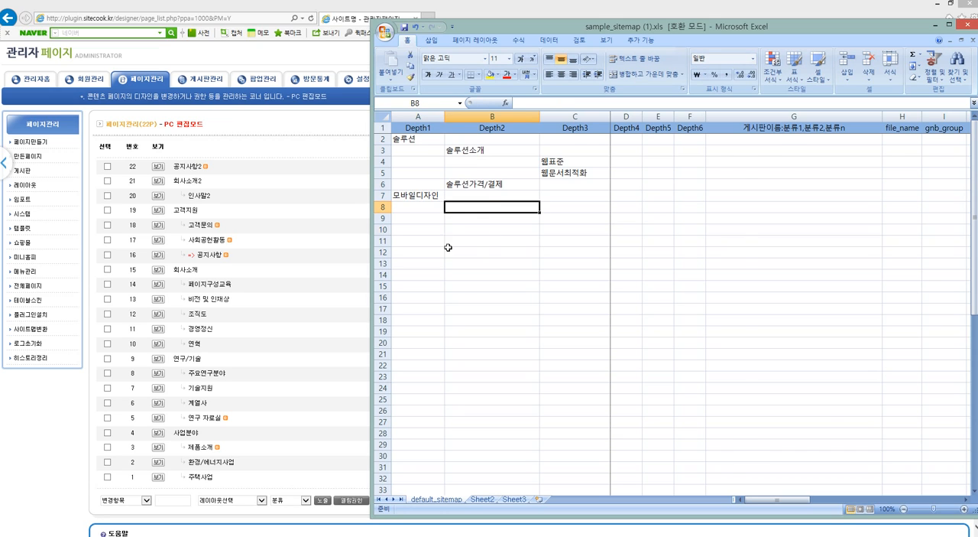
pyautogui.click(324, 291)
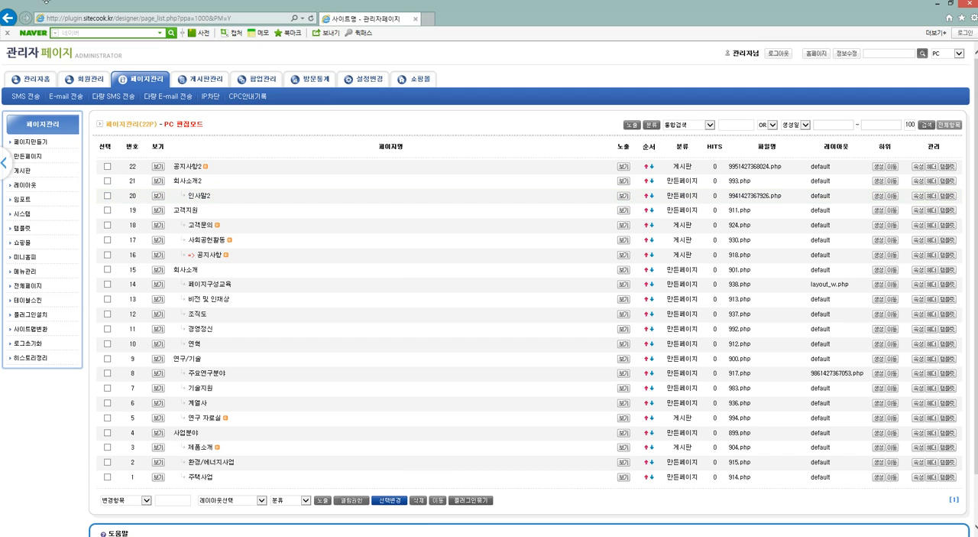
# View the 회사소개2 and 인사말2 pages on the homepage, and go back to the administrator's page list.
pyautogui.click(819, 54)
pyautogui.click(476, 87)
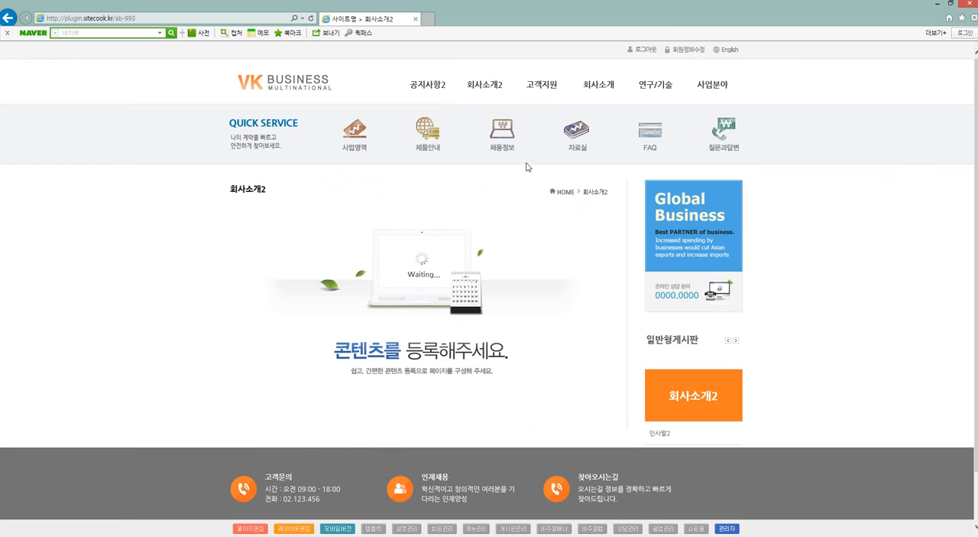
pyautogui.moveTo(466, 86)
pyautogui.click(483, 122)
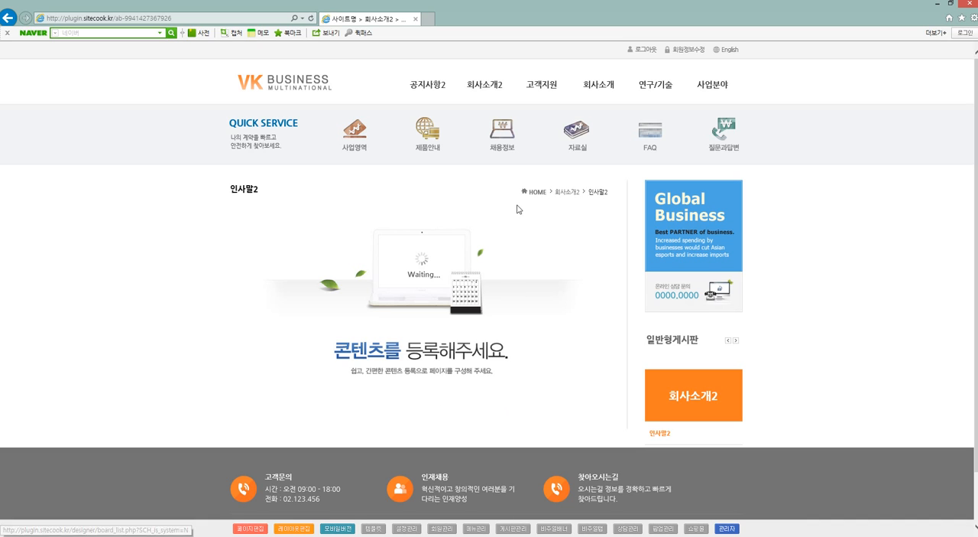
pyautogui.click(480, 82)
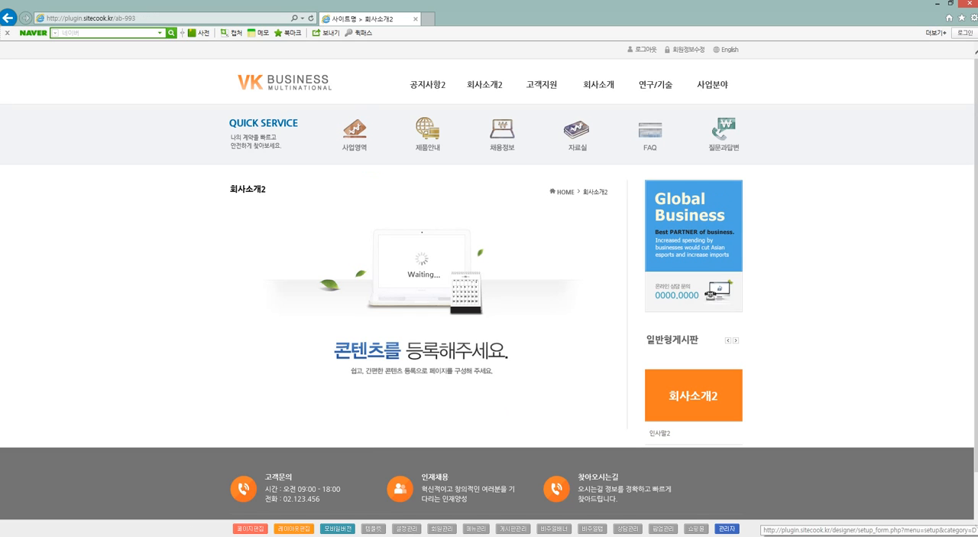
pyautogui.click(472, 528)
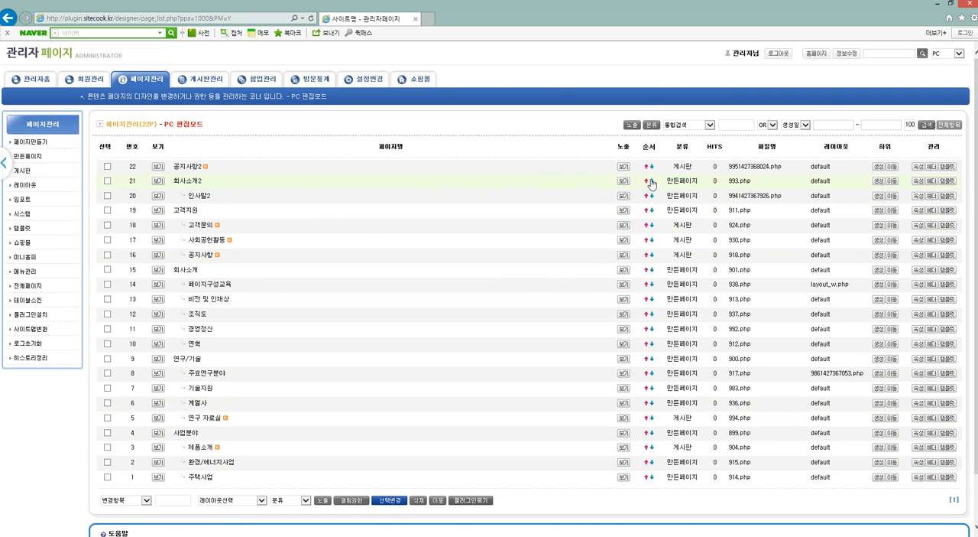
# Open the properties of the 회사소개2 page, set its navigation to 사용자입력, and select the entire link code.
pyautogui.click(918, 181)
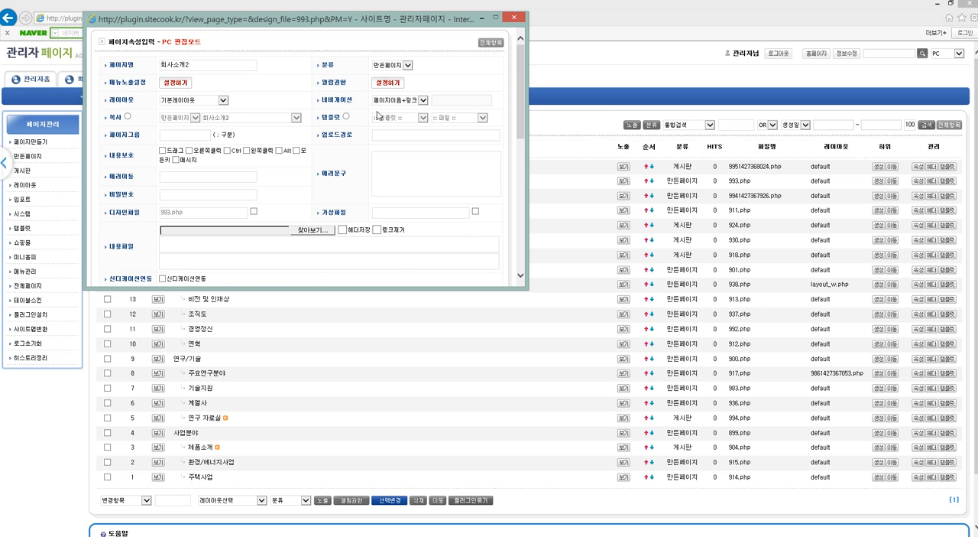
pyautogui.doubleClick(117, 66)
pyautogui.click(421, 100)
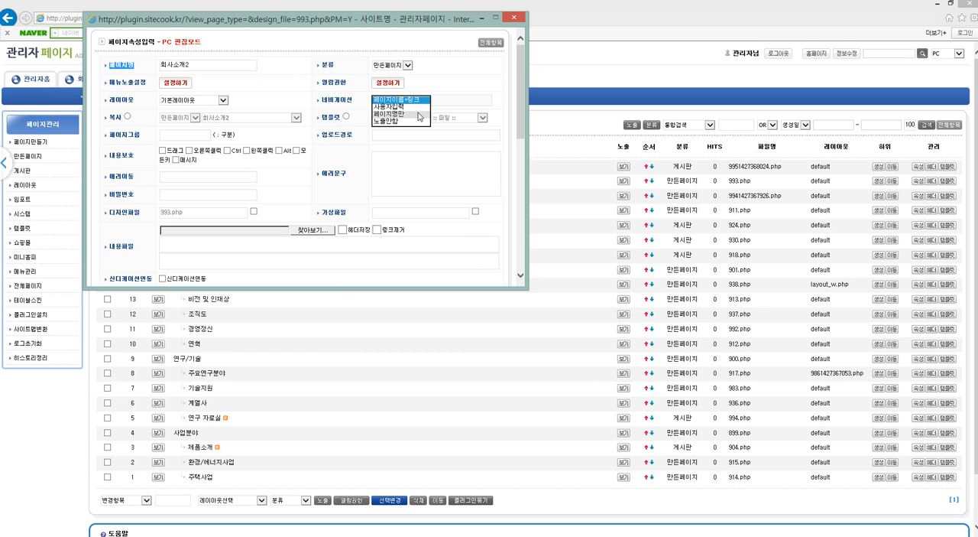
pyautogui.click(419, 106)
pyautogui.click(454, 102)
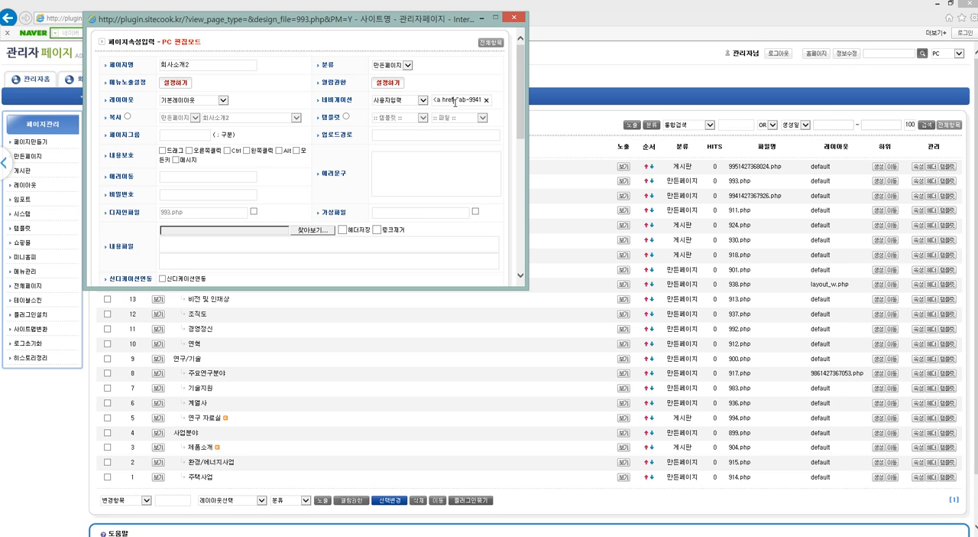
pyautogui.hotkey('ctrl', 'a')
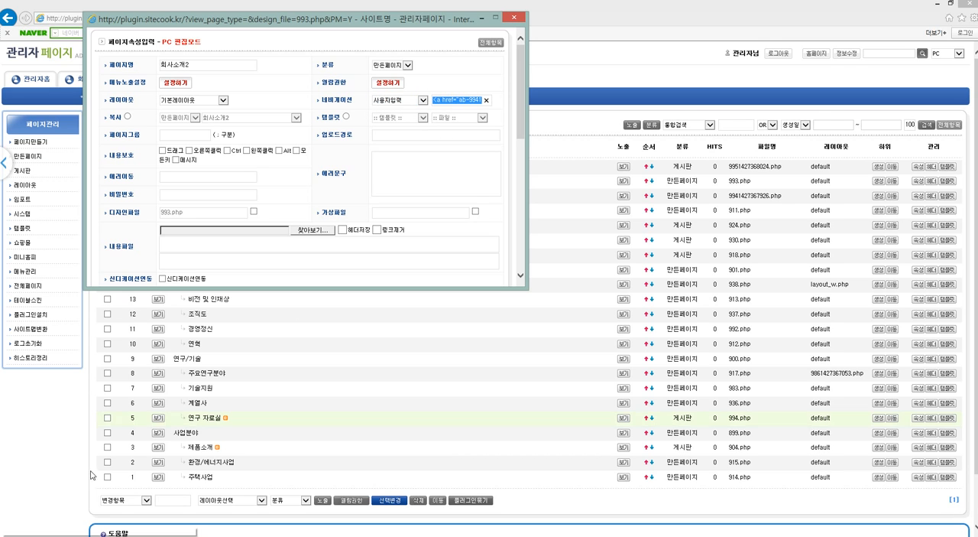
# Open Notepad and paste the 회사소개2 navigation link code into the blank document.
pyautogui.click(12, 535)
pyautogui.click(68, 524)
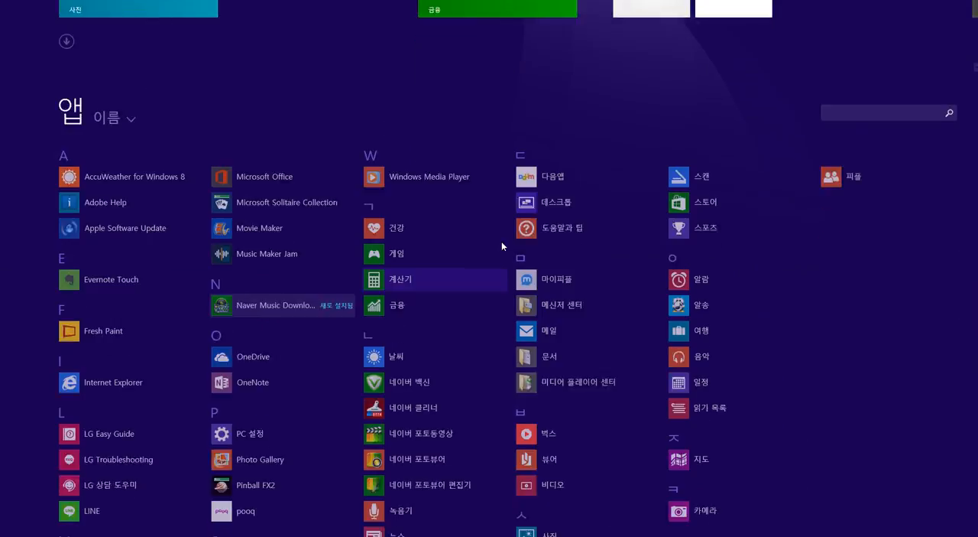
pyautogui.scroll(-5, 662, 394)
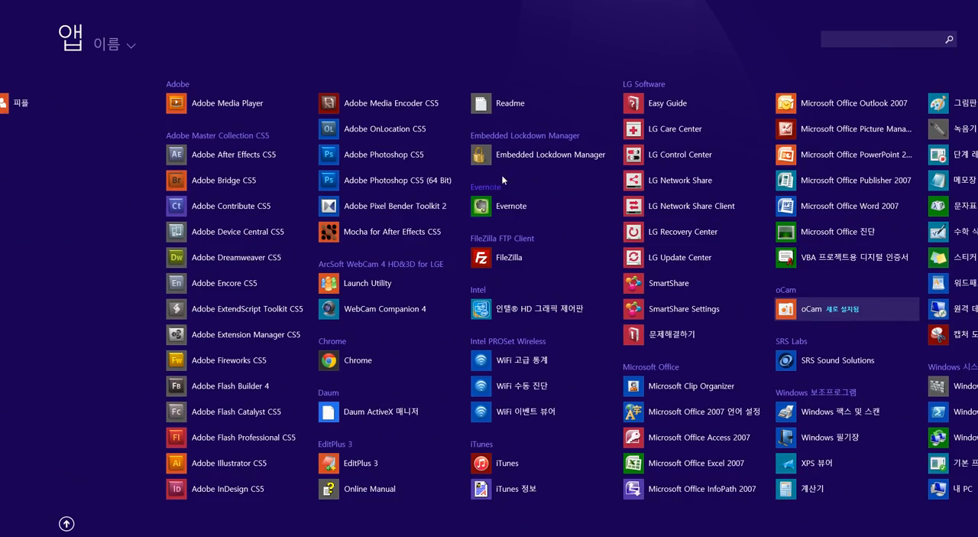
pyautogui.scroll(-3, 662, 213)
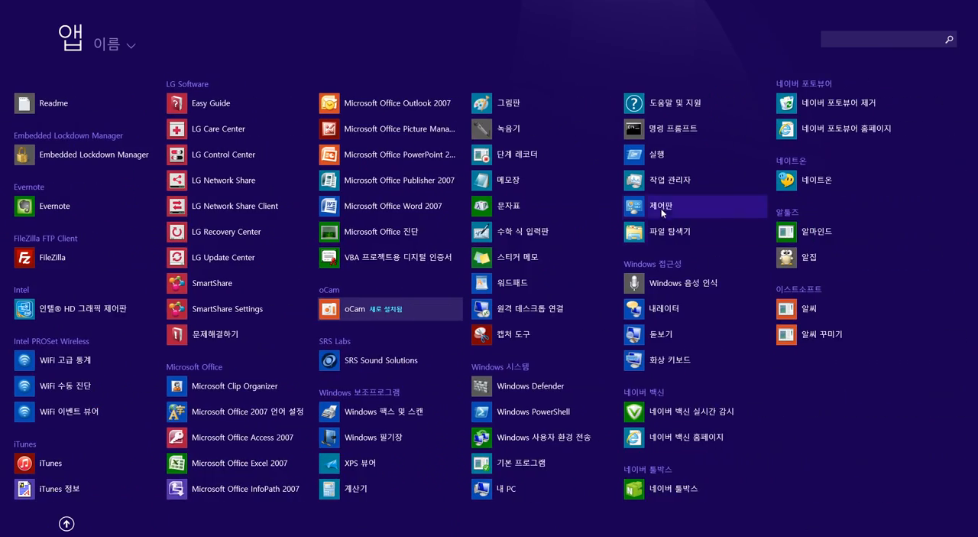
pyautogui.click(509, 180)
pyautogui.hotkey('ctrl', 'v')
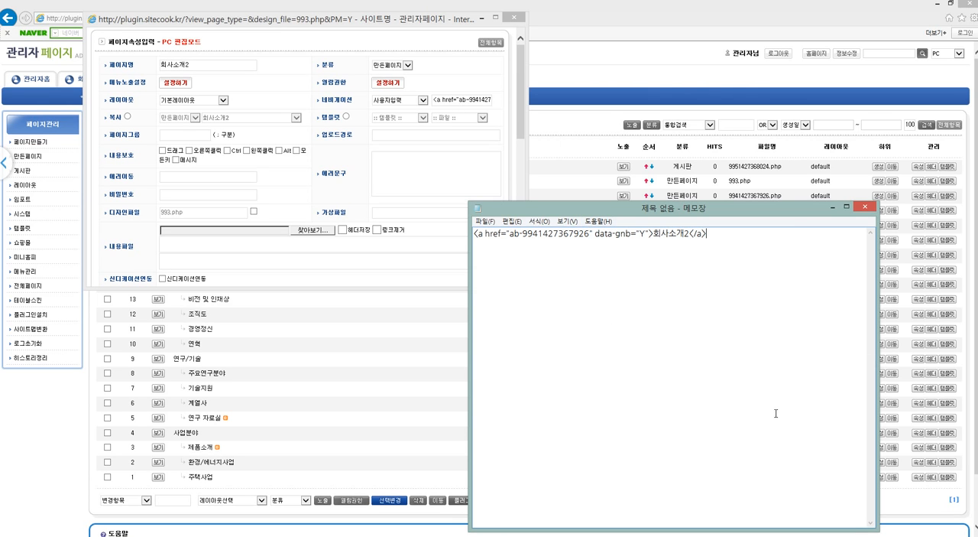
# Change the link text in the pasted code to 회사소개 and examine the ab- address in its href.
pyautogui.moveTo(654, 234); pyautogui.dragTo(690, 233)
pyautogui.click(691, 234)
pyautogui.press('BackSpace')
pyautogui.moveTo(510, 233); pyautogui.dragTo(592, 233)
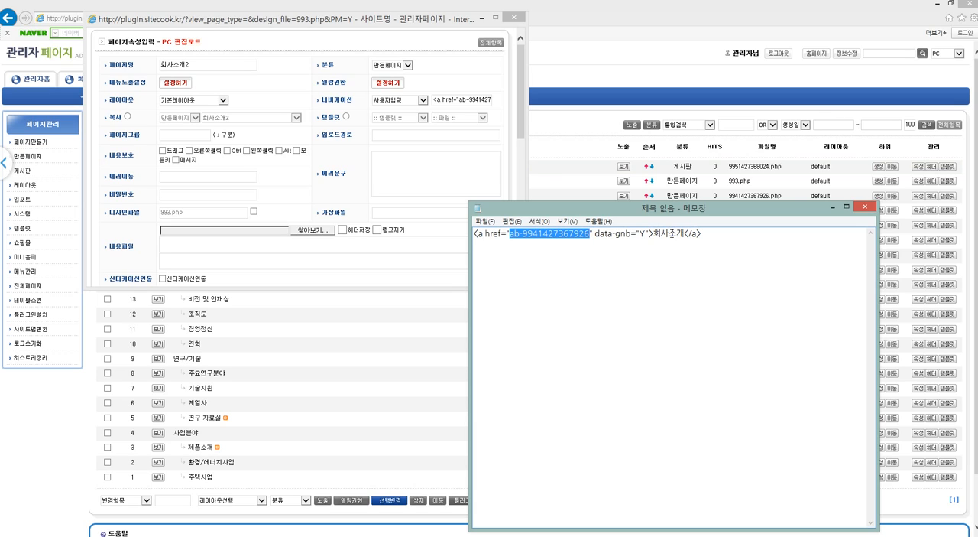
pyautogui.click(670, 233)
pyautogui.moveTo(510, 233); pyautogui.dragTo(591, 233)
pyautogui.click(574, 233)
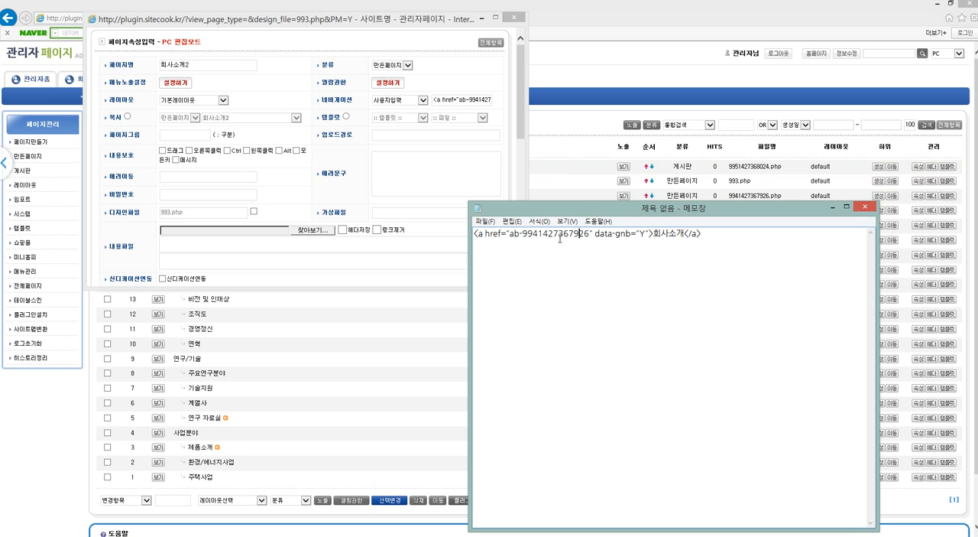
pyautogui.click(577, 193)
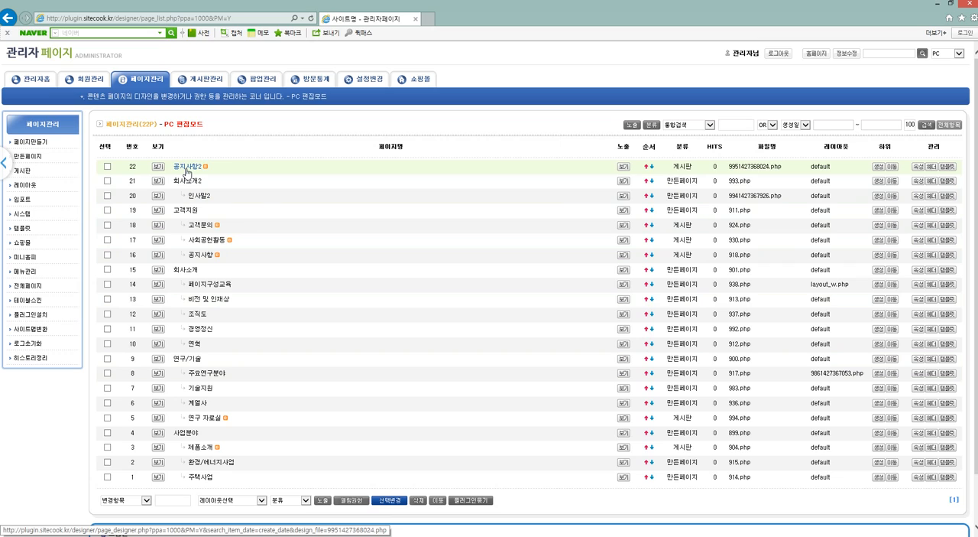
pyautogui.moveTo(728, 167); pyautogui.dragTo(768, 168)
pyautogui.hotkey('ctrl', 'c')
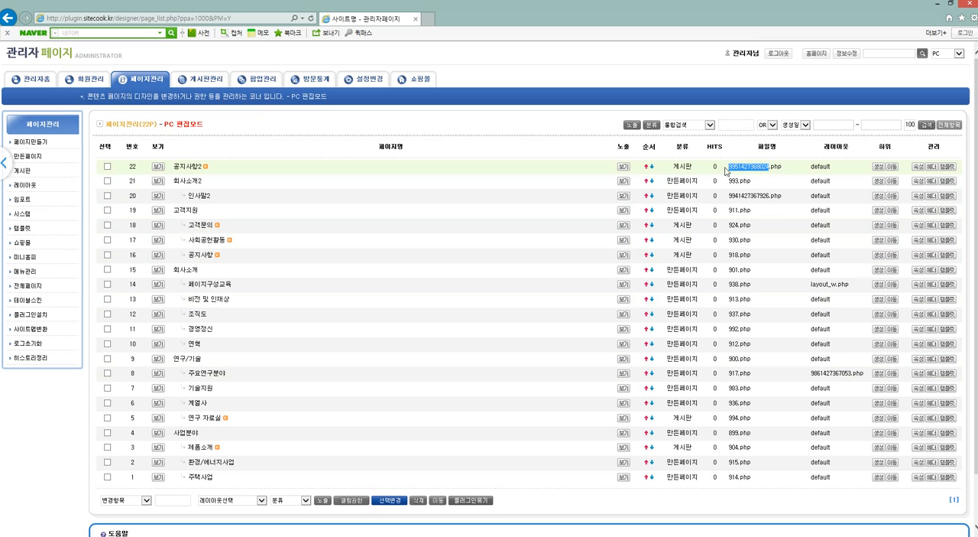
pyautogui.hotkey('alt', 'Tab')
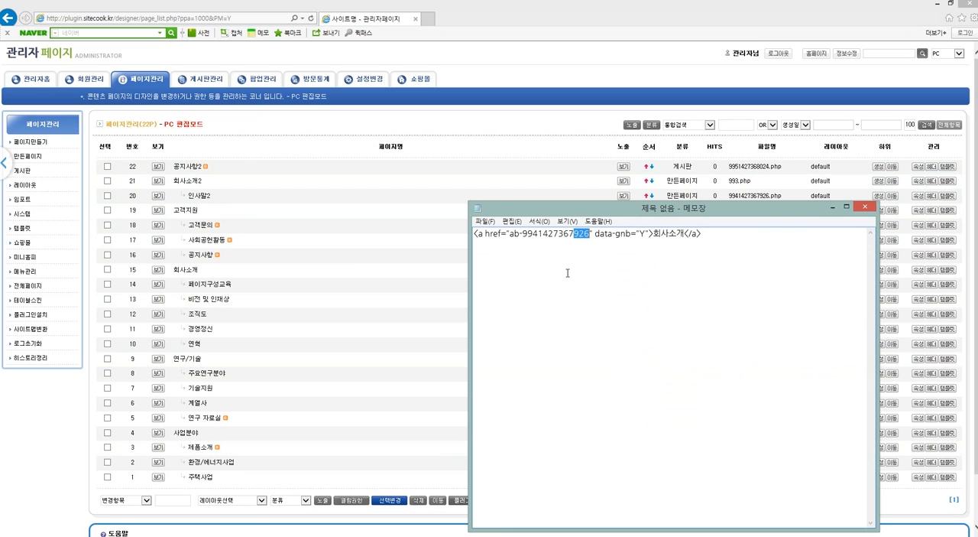
pyautogui.moveTo(523, 234); pyautogui.dragTo(589, 239)
pyautogui.hotkey('ctrl', 'v')
pyautogui.hotkey('ctrl', 'a')
pyautogui.hotkey('ctrl', 'c')
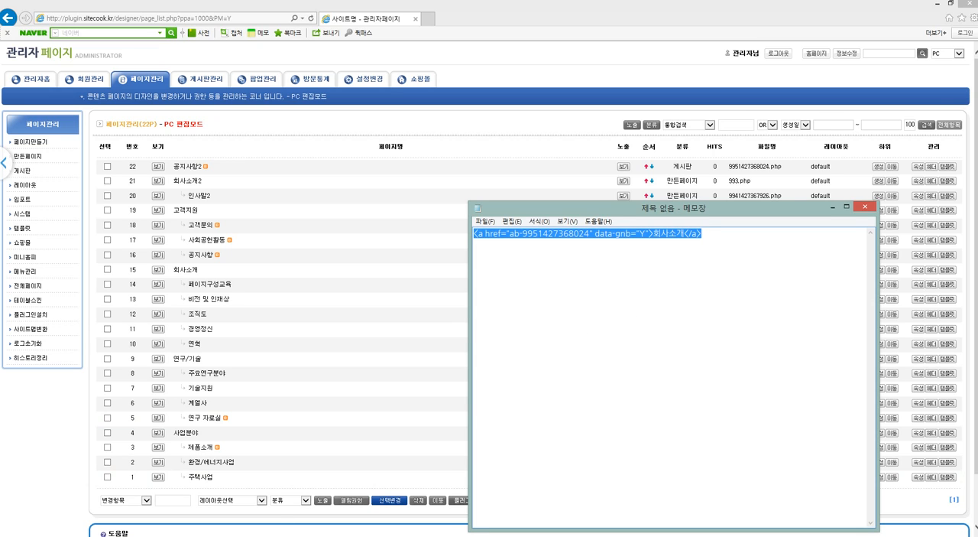
# Replace the custom navigation code in 회사소개2's properties with the edited link code and save the page properties.
pyautogui.hotkey('alt', 'Tab')
pyautogui.hotkey('ctrl', 'v')
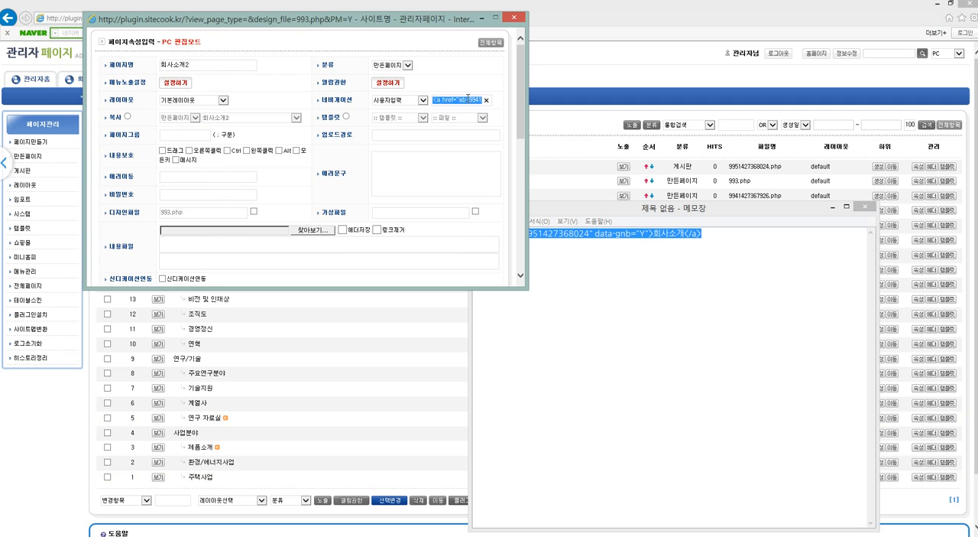
pyautogui.scroll(-2, 468, 152)
pyautogui.click(501, 241)
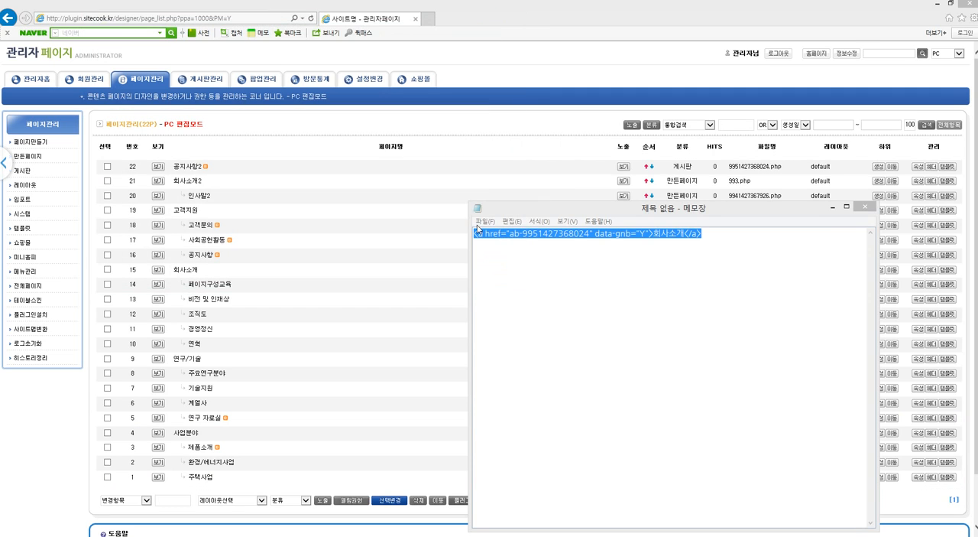
# Open the homepage and follow the 회사소개 main menu item to check its name and link target.
pyautogui.click(108, 61)
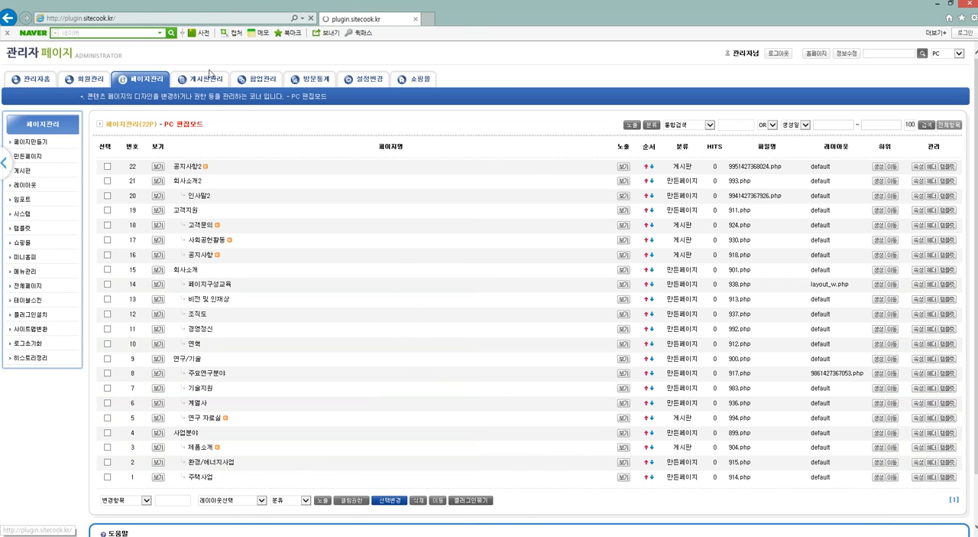
pyautogui.moveTo(498, 96)
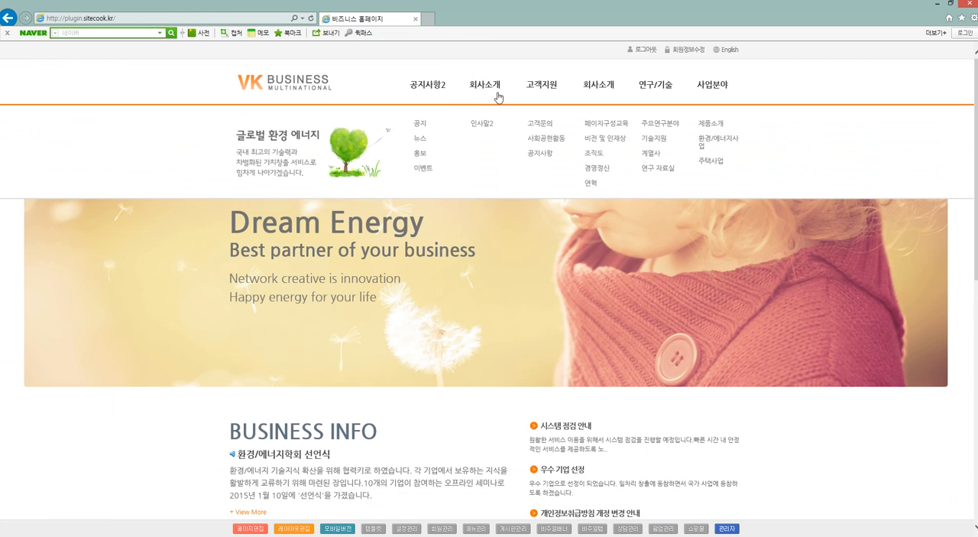
pyautogui.click(498, 96)
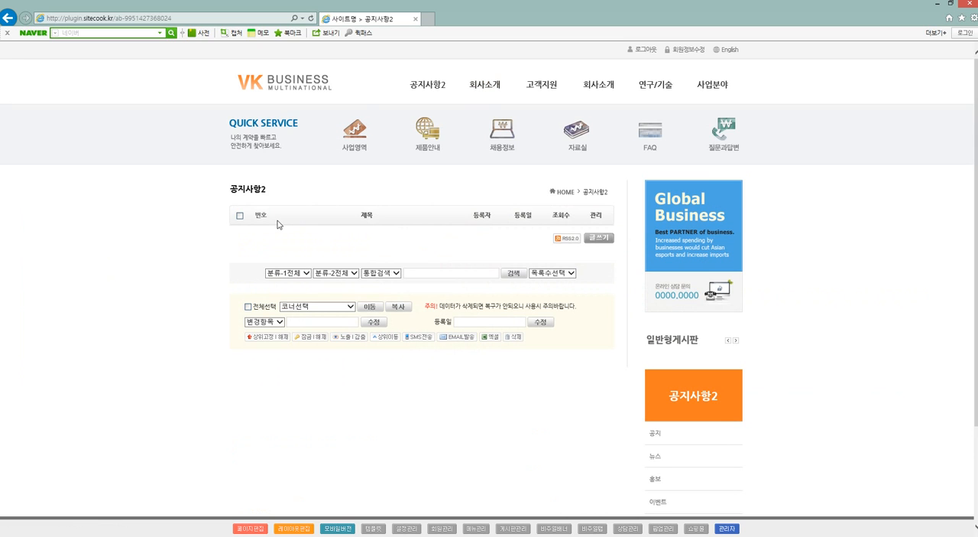
# Open the page properties of 회사소개2 from the page list and rename the page as 사업소개.
pyautogui.click(477, 527)
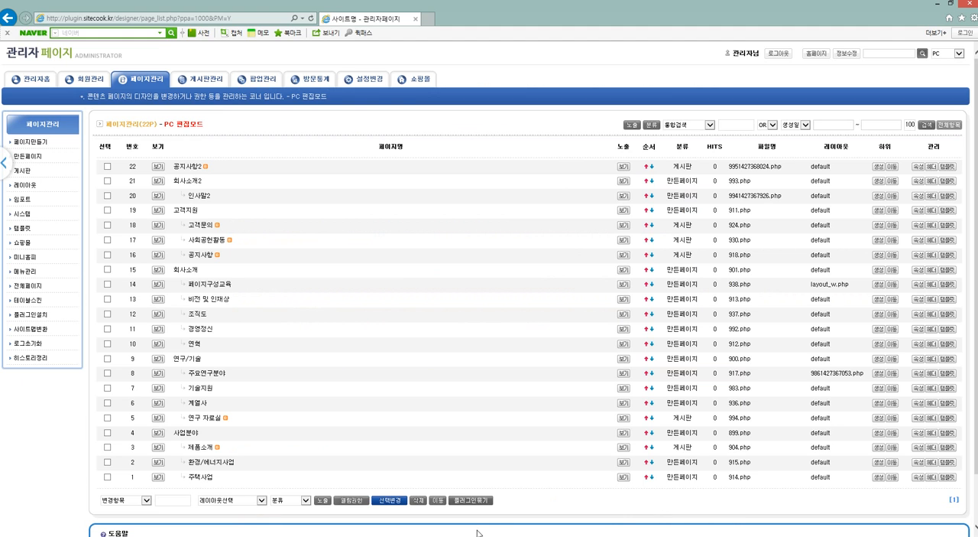
pyautogui.click(917, 196)
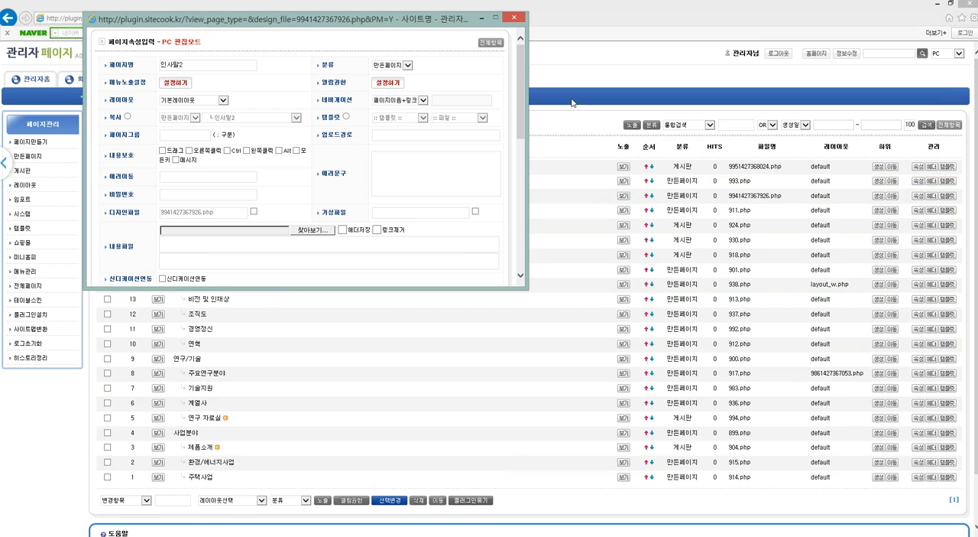
pyautogui.click(523, 16)
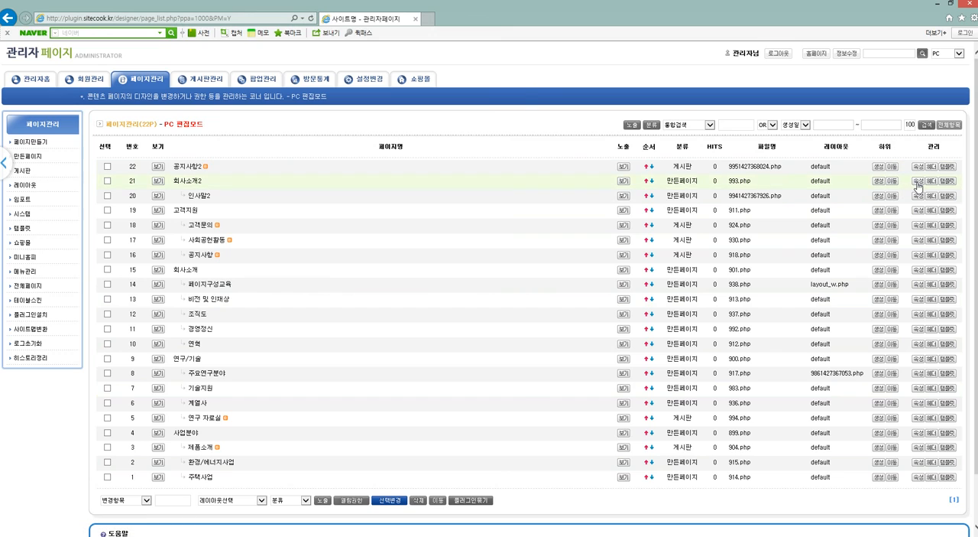
pyautogui.click(472, 101)
pyautogui.moveTo(434, 100); pyautogui.dragTo(512, 103)
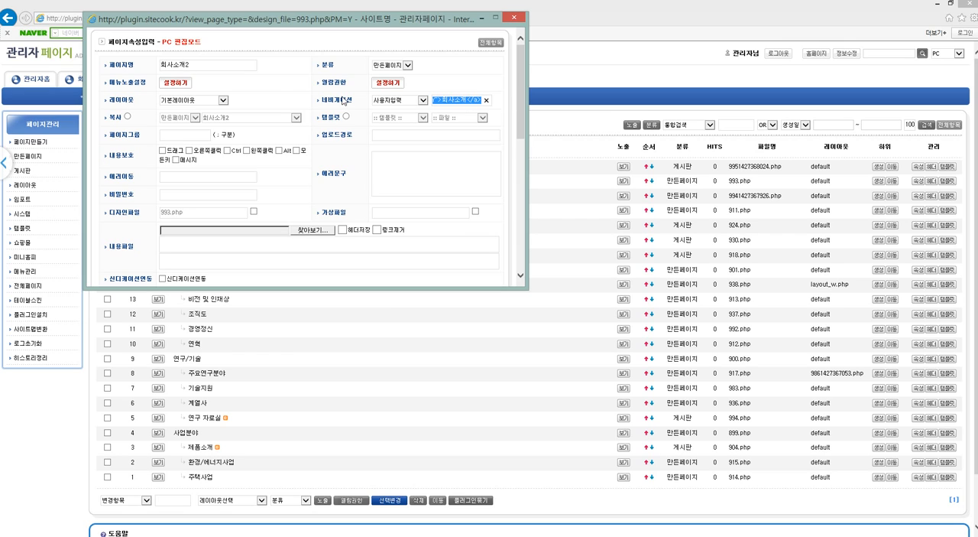
pyautogui.click(126, 61)
pyautogui.write('사업사')
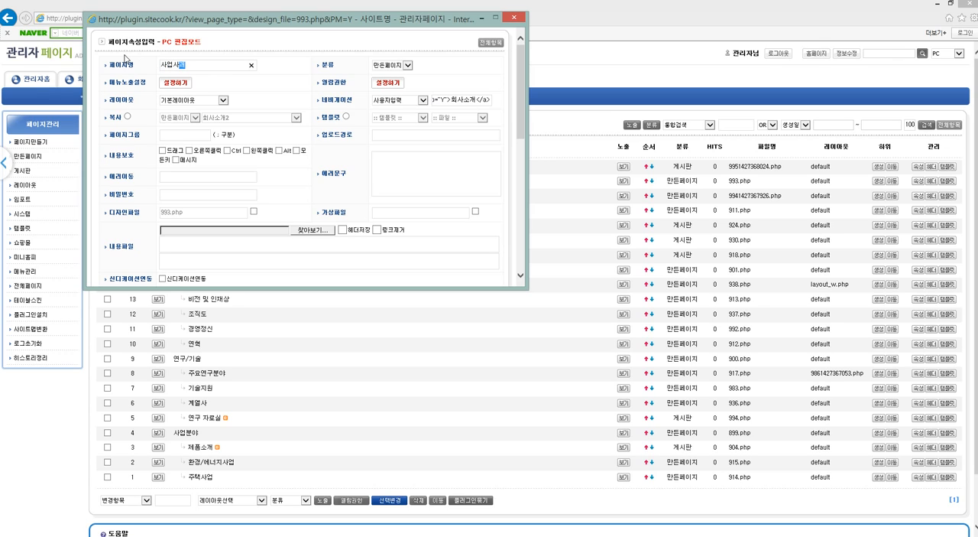
pyautogui.press('BackSpace')
pyautogui.press('BackSpace')
pyautogui.write('소')
pyautogui.click(174, 63)
pyautogui.doubleClick(173, 64)
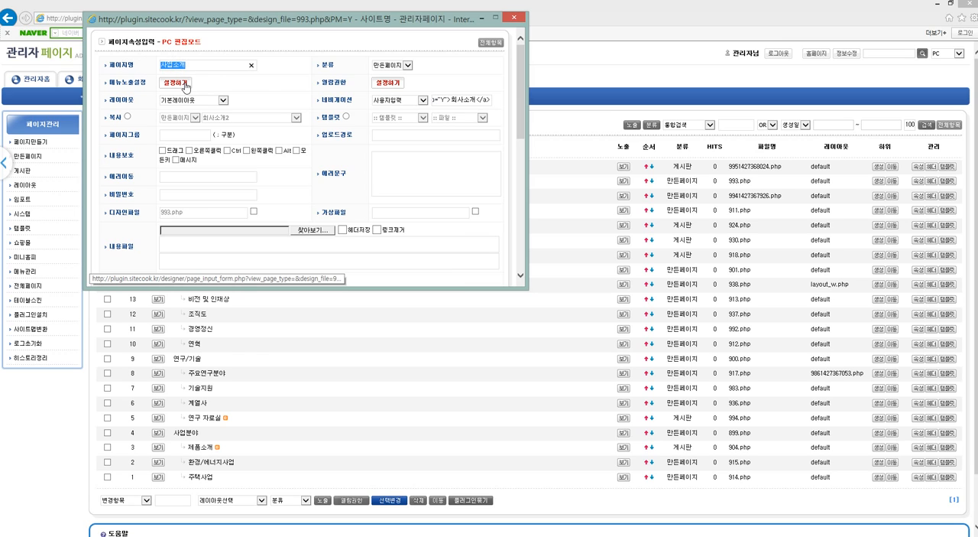
# Change the link text in the custom navigation code to 사업소개, save the page properties, and follow that menu item on the homepage.
pyautogui.moveTo(451, 101); pyautogui.dragTo(464, 104)
pyautogui.write('사업')
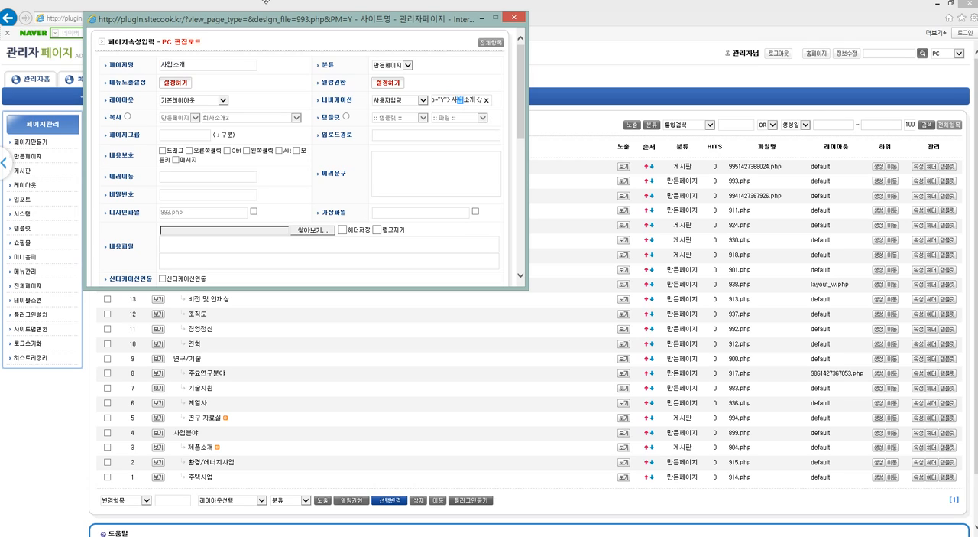
pyautogui.moveTo(114, 93); pyautogui.dragTo(140, 106)
pyautogui.click(349, 105)
pyautogui.scroll(-3, 448, 157)
pyautogui.click(497, 203)
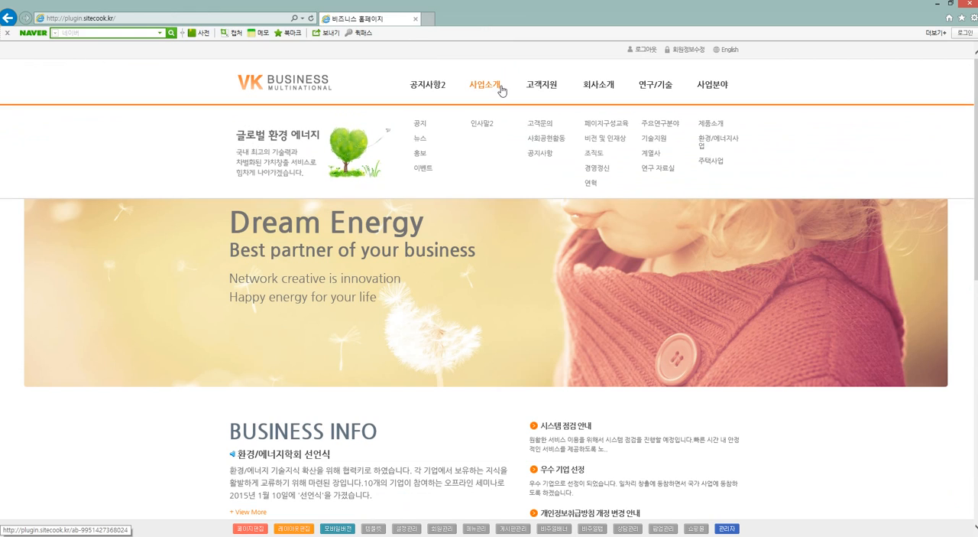
pyautogui.click(502, 90)
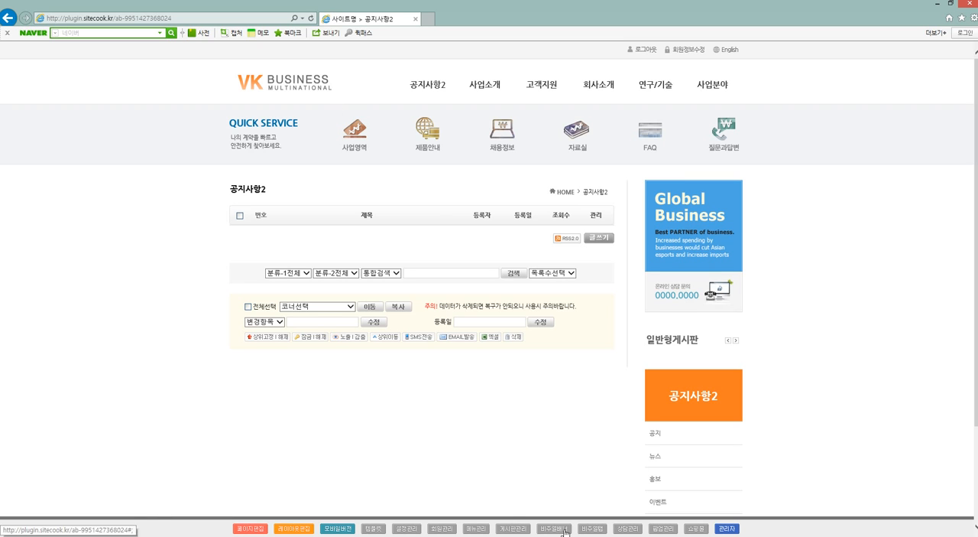
# Start a new board from board management and name it 회원전용게시판.
pyautogui.click(511, 528)
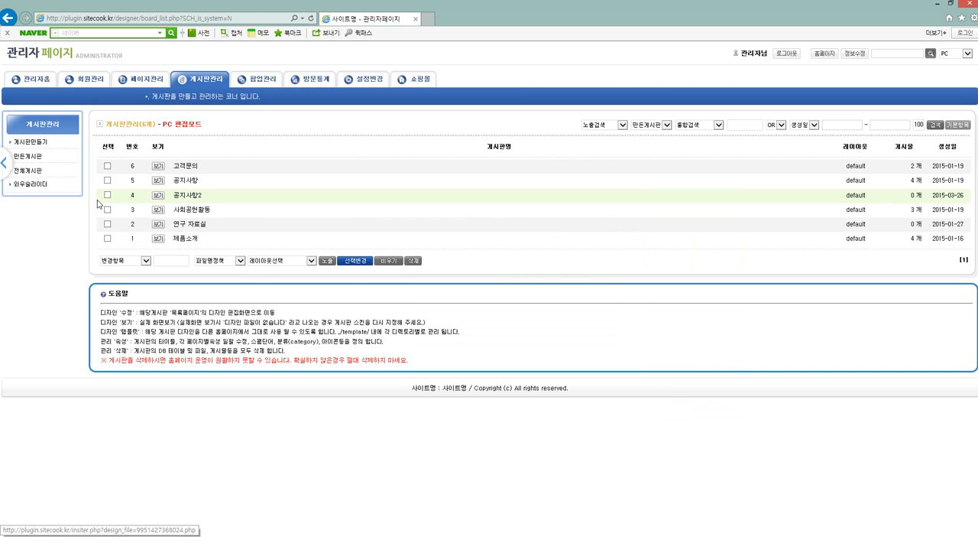
pyautogui.click(31, 142)
pyautogui.click(225, 145)
pyautogui.write('회원전용게시판')
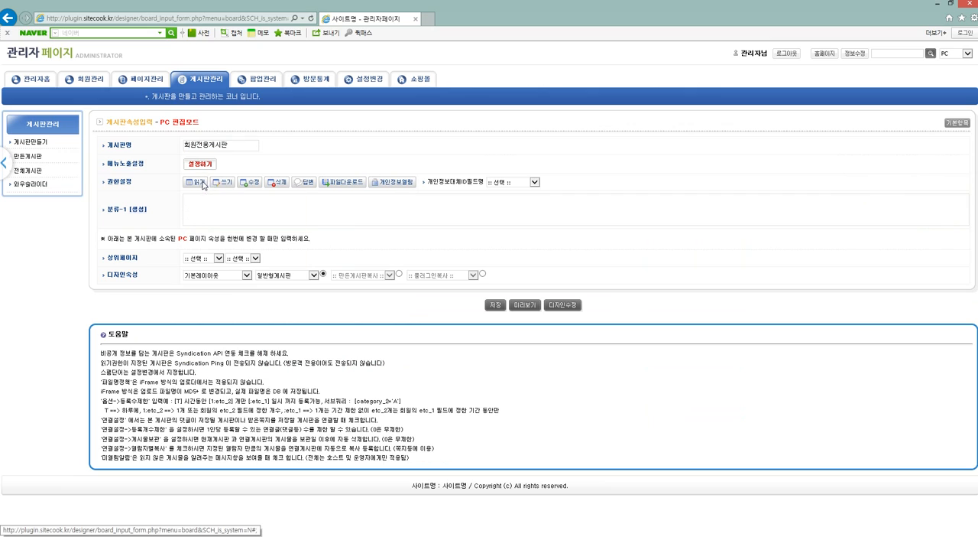
# Set both the read and write permissions of the new board to 모든회원.
pyautogui.click(205, 183)
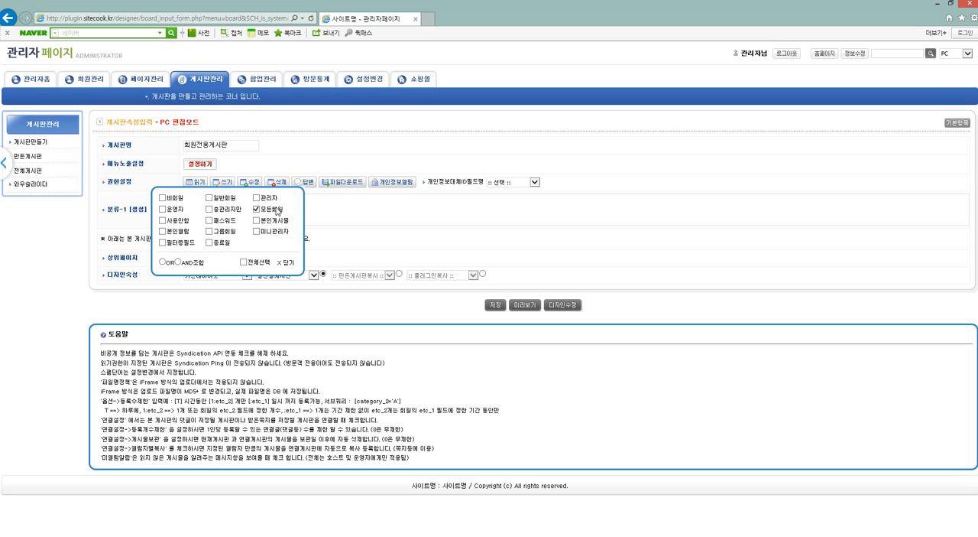
pyautogui.click(230, 184)
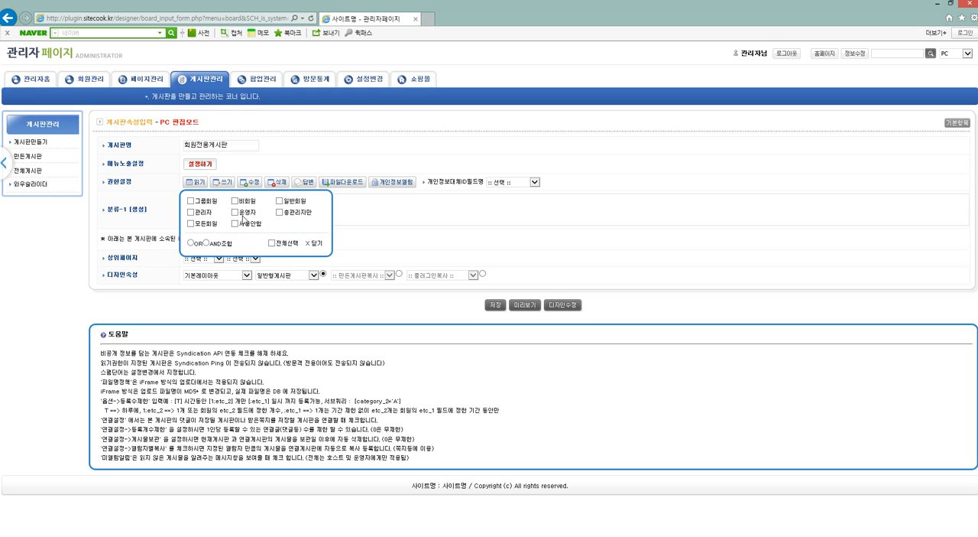
pyautogui.click(212, 227)
# Enable GNB노출, 서브좌측노출 and 사이트맵노출 in the new board's menu exposure settings and save the board.
pyautogui.click(212, 163)
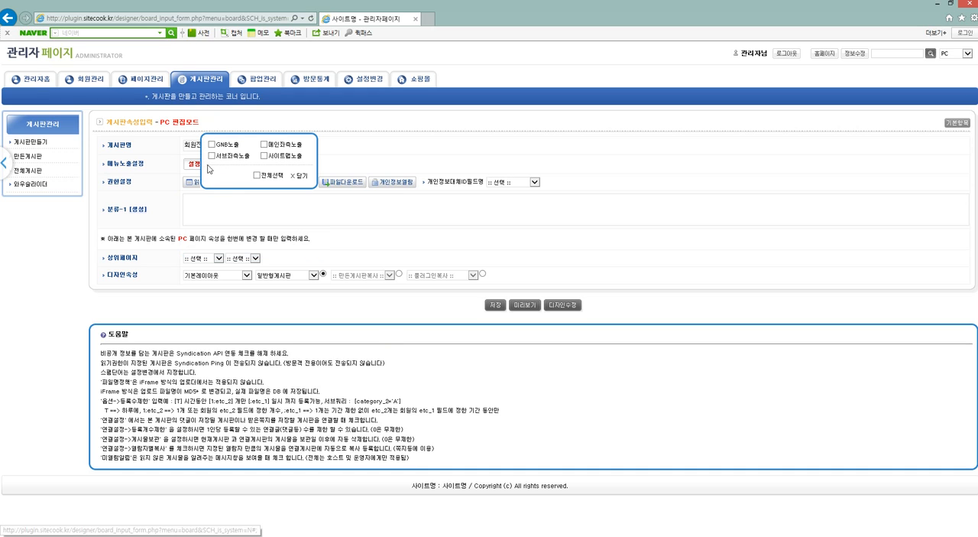
pyautogui.click(229, 160)
pyautogui.click(229, 149)
pyautogui.click(282, 158)
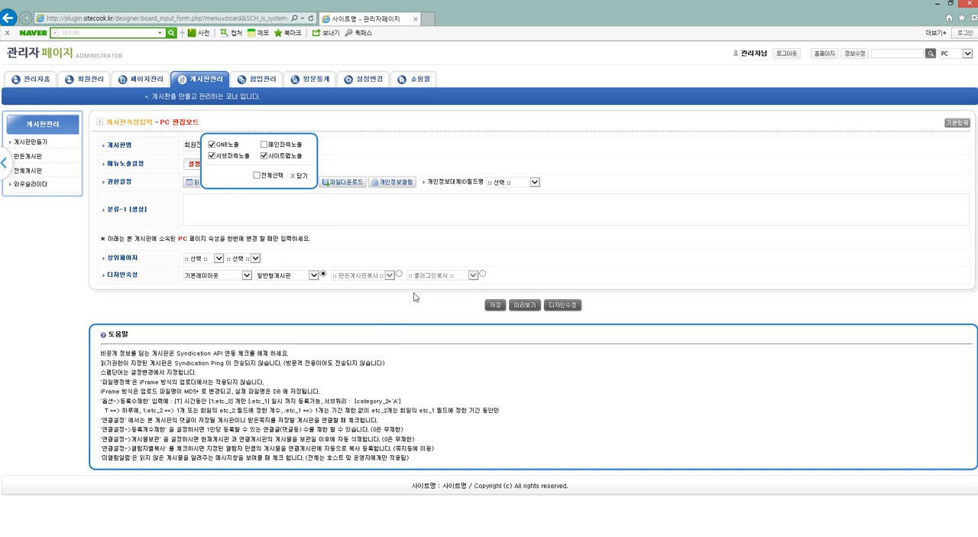
pyautogui.click(496, 305)
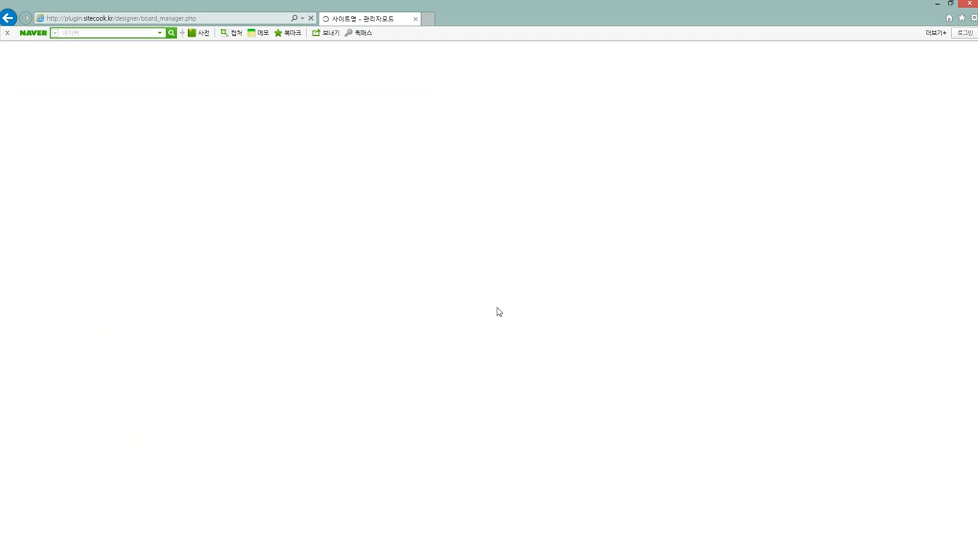
# Open 회원전용게시판 from the homepage's main menu, and switch to Chrome to load plugin.sitecook.kr as a logged-out visitor.
pyautogui.click(88, 57)
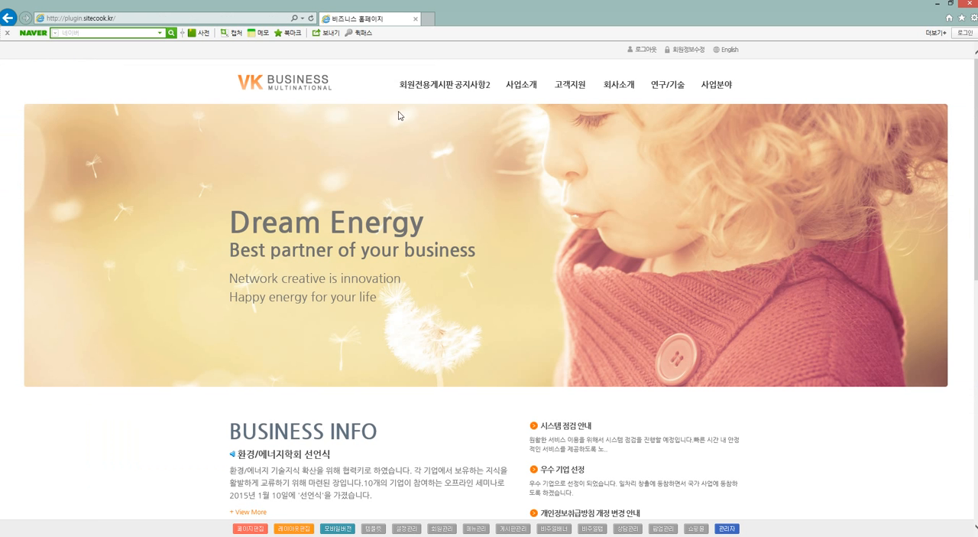
pyautogui.click(415, 93)
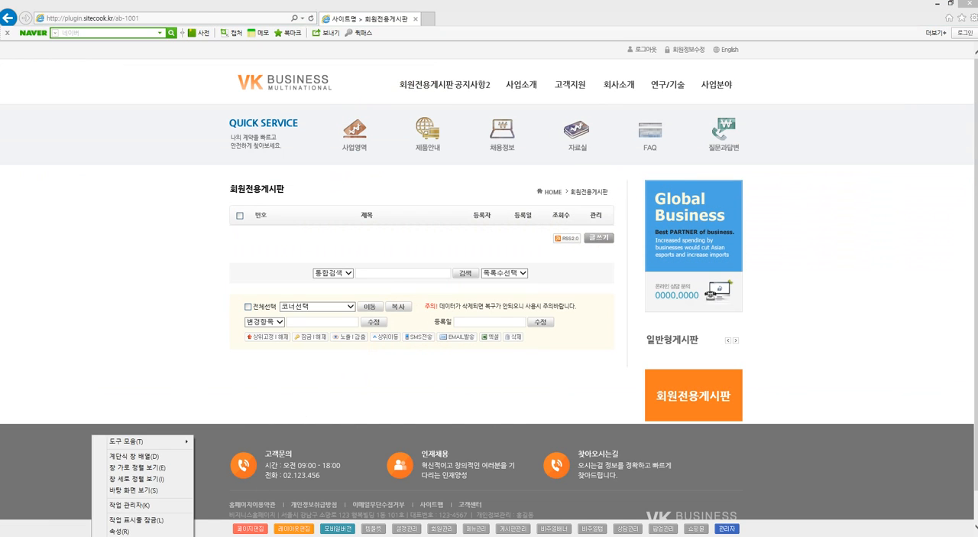
pyautogui.click(86, 534)
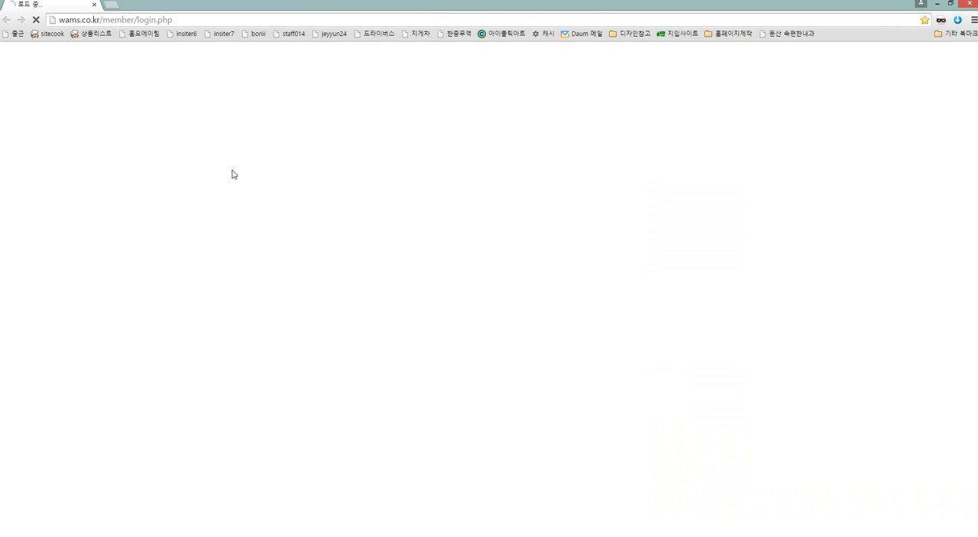
pyautogui.click(122, 19)
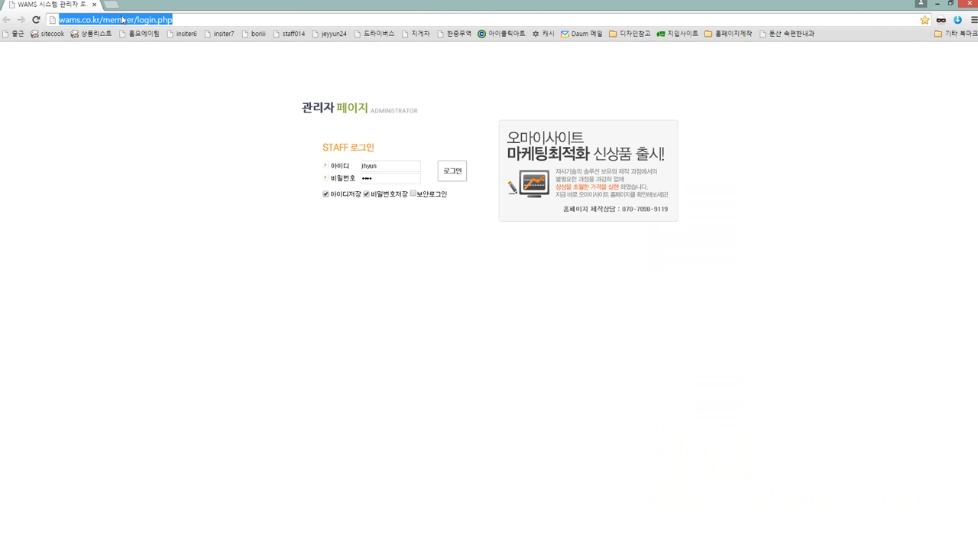
pyautogui.write('plugin.sitecook.kr/ab-1001')
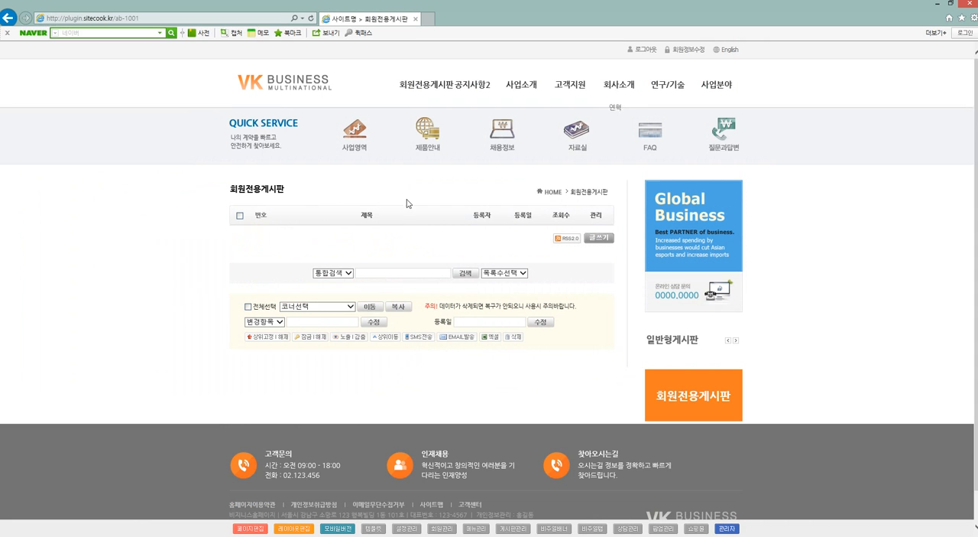
# Check the read permission in 회원전용게시판's board properties and return to the board list.
pyautogui.click(480, 529)
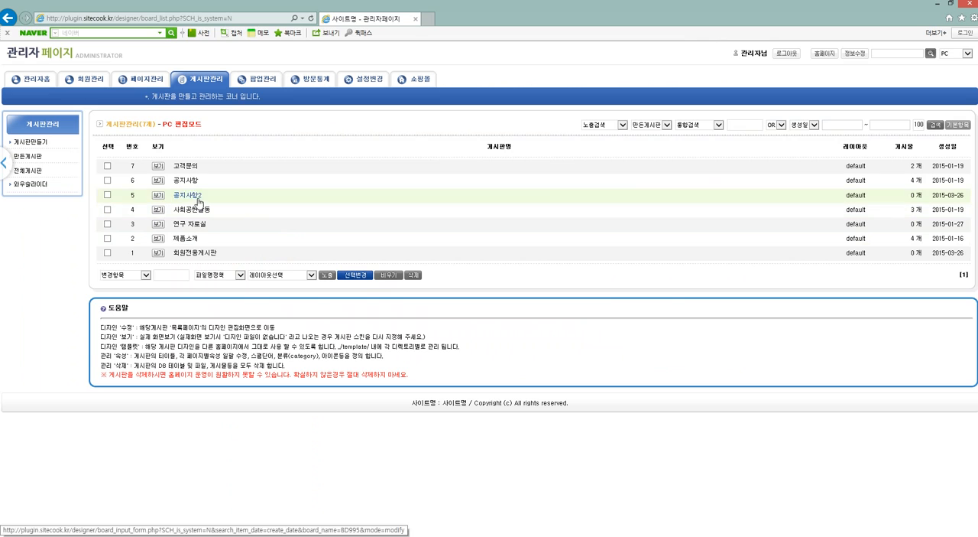
pyautogui.click(196, 253)
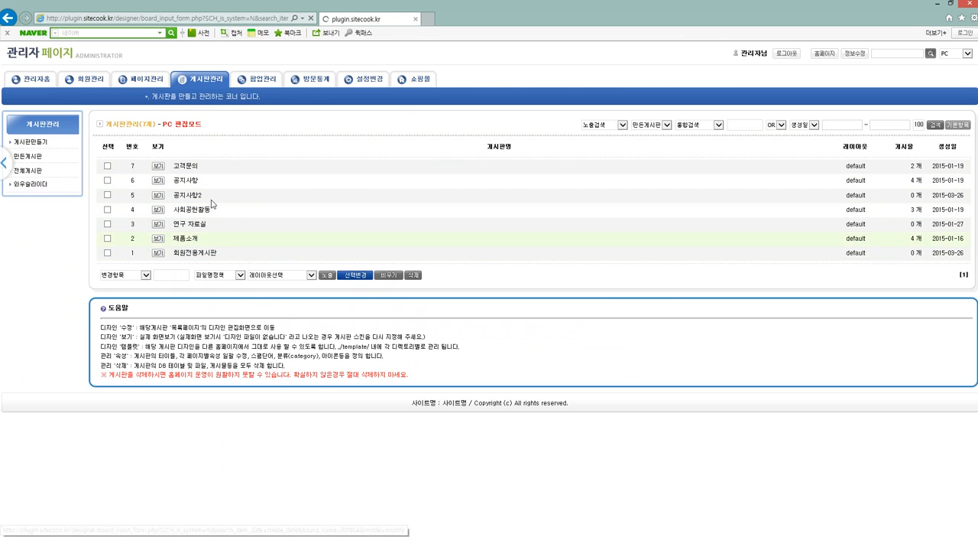
pyautogui.click(202, 184)
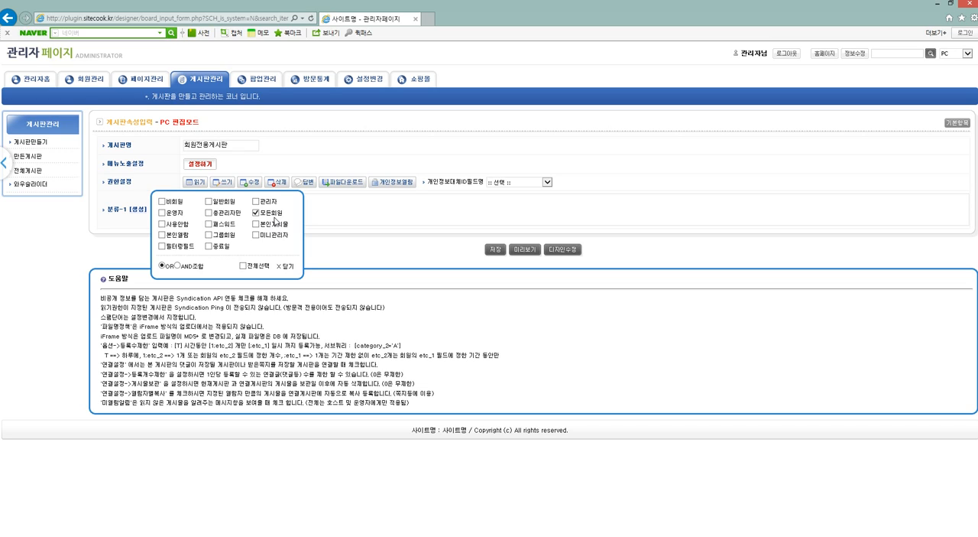
pyautogui.press('BackSpace')
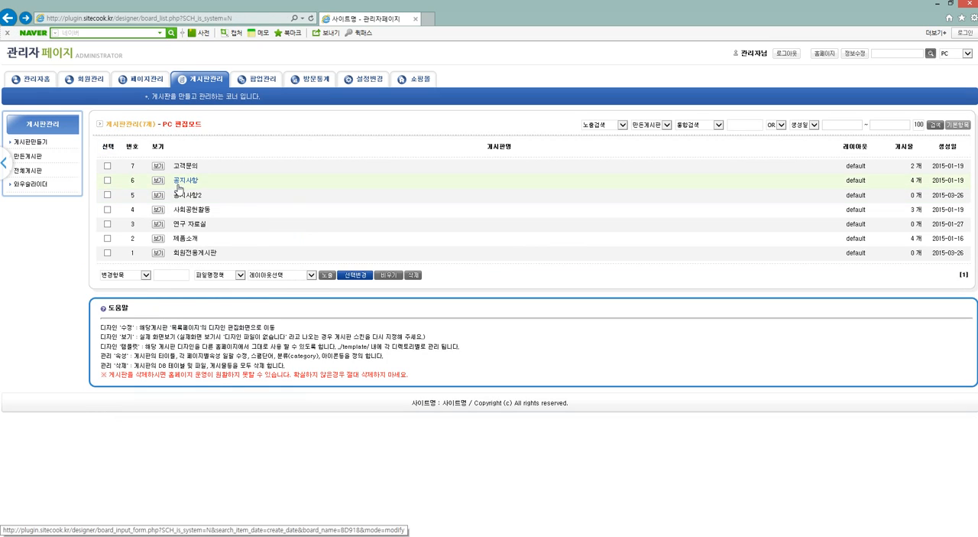
# Open 회원전용게시판 in the page editor, leave all 열람권한 member types unchecked in its page properties, and save them.
pyautogui.click(158, 253)
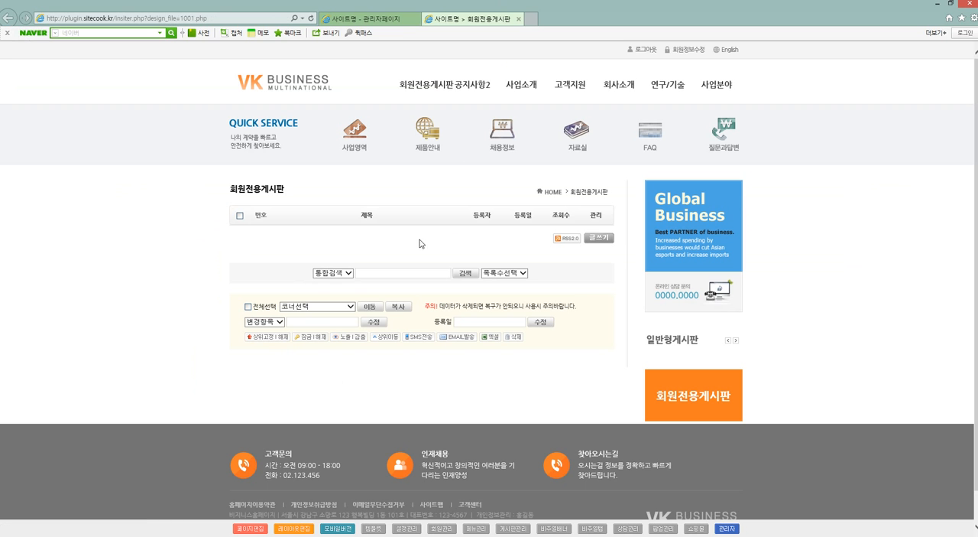
pyautogui.click(262, 529)
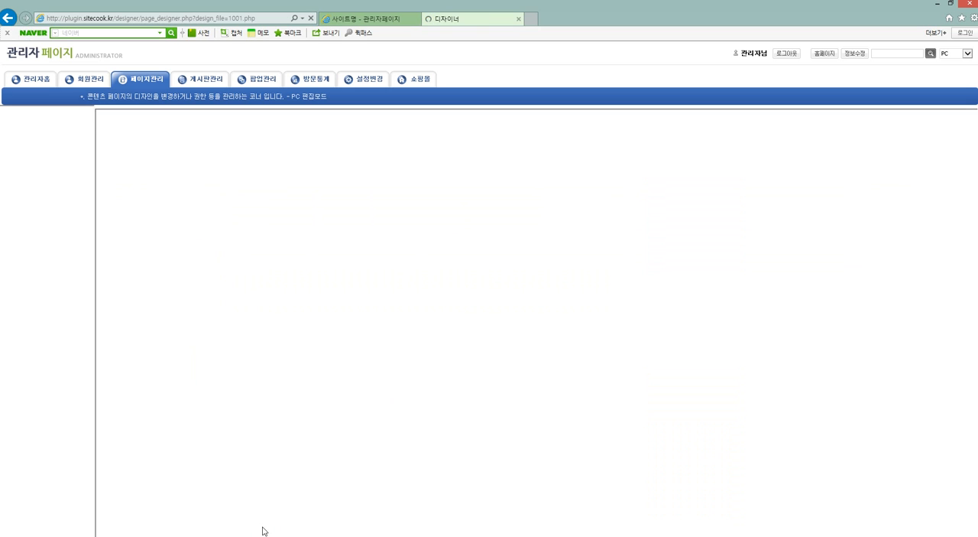
pyautogui.click(20, 141)
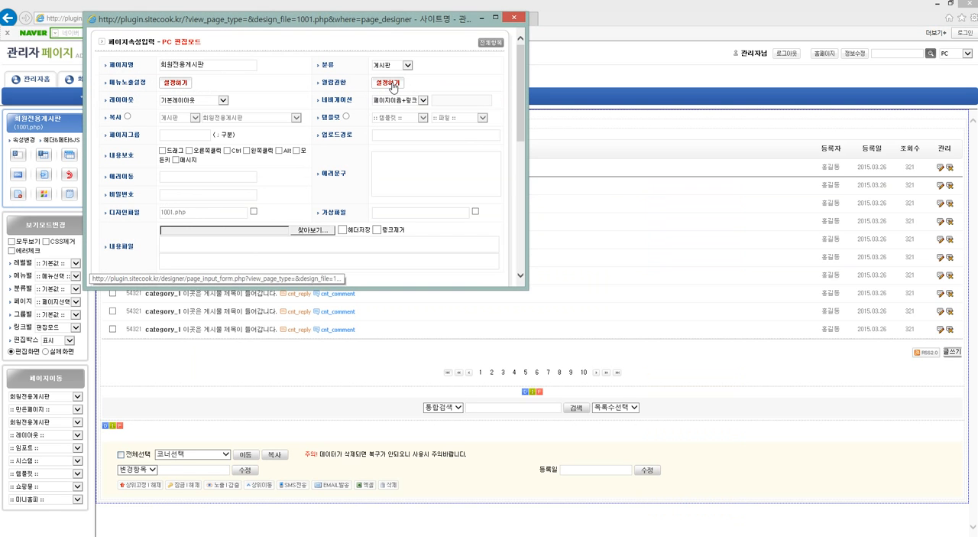
pyautogui.click(386, 84)
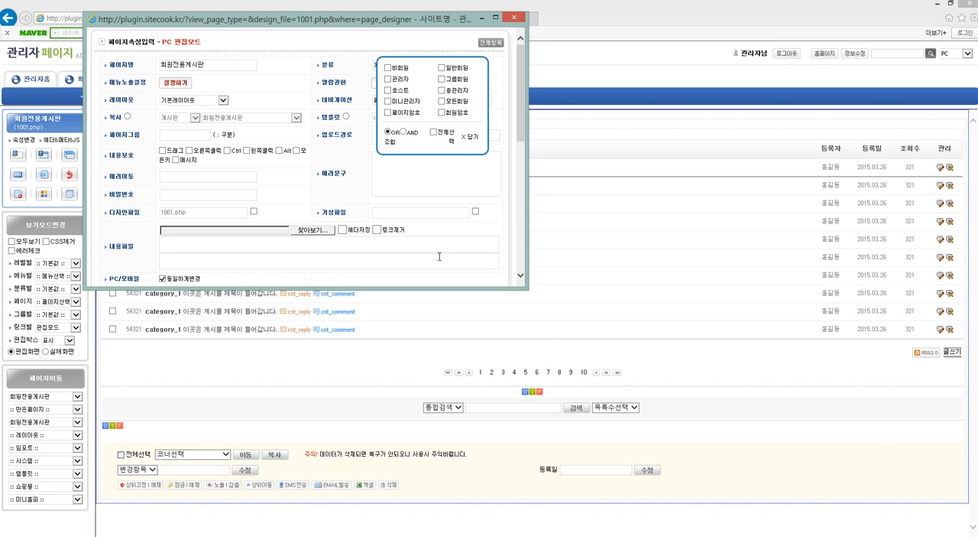
pyautogui.scroll(-2, 496, 224)
pyautogui.click(501, 229)
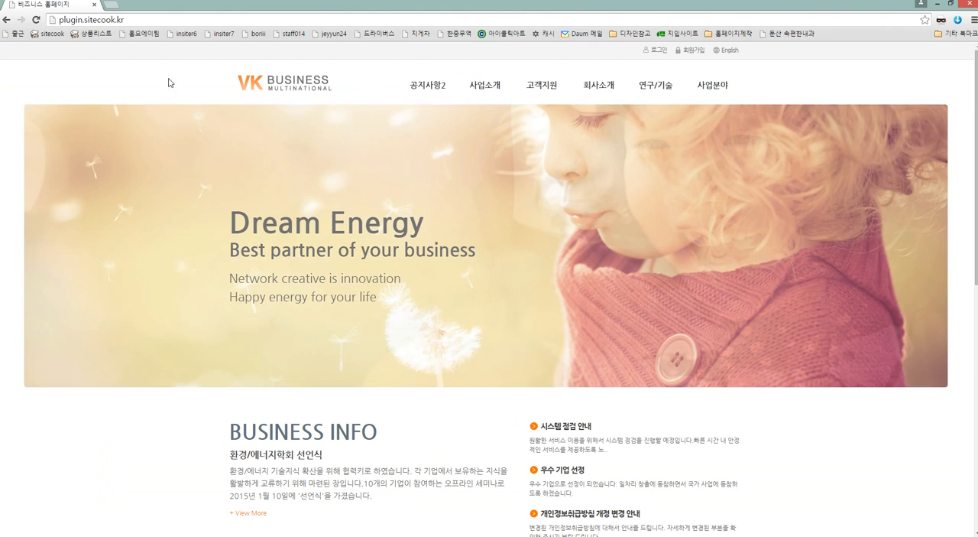
# Reload the homepage in Chrome, open 회원전용게시판 as a logged-out visitor, and switch back to Internet Explorer.
pyautogui.press('F5')
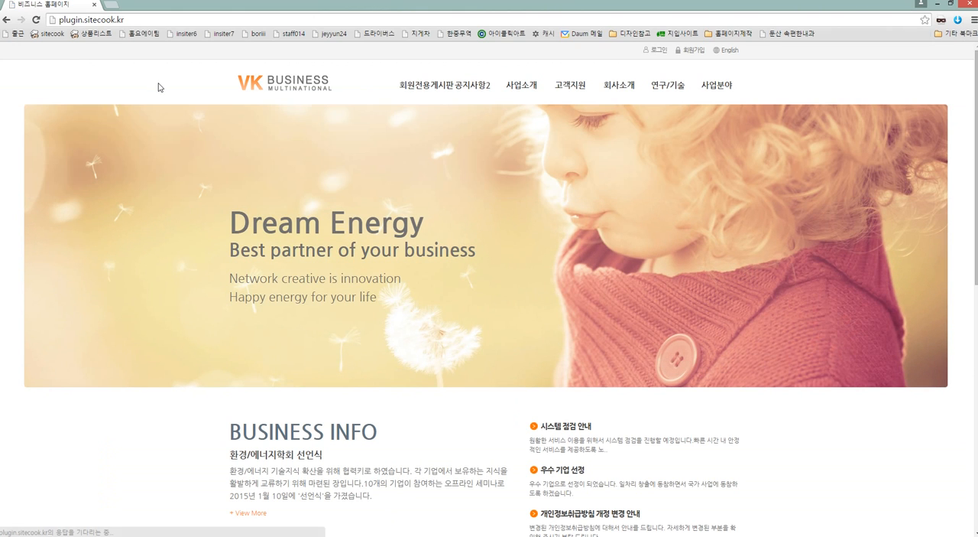
pyautogui.click(416, 90)
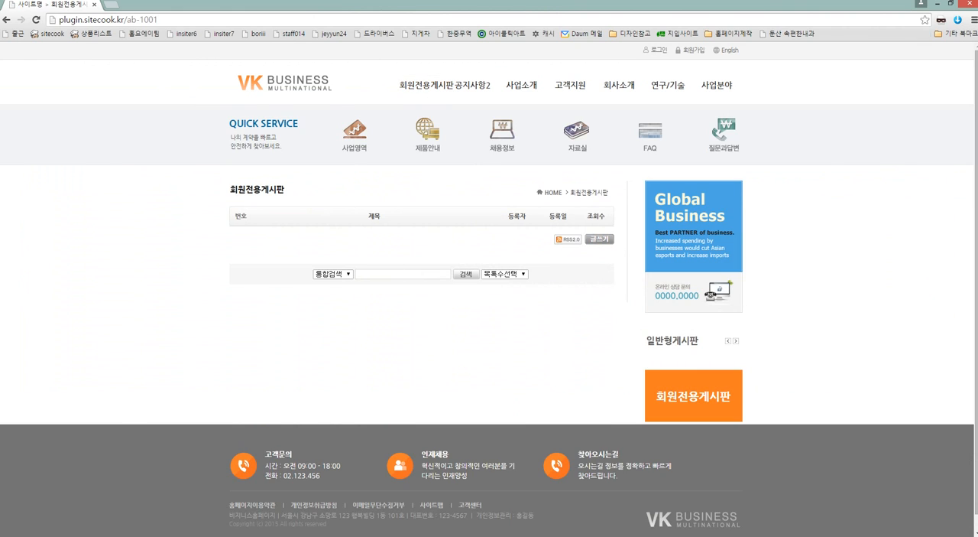
pyautogui.hotkey('alt', 'Tab')
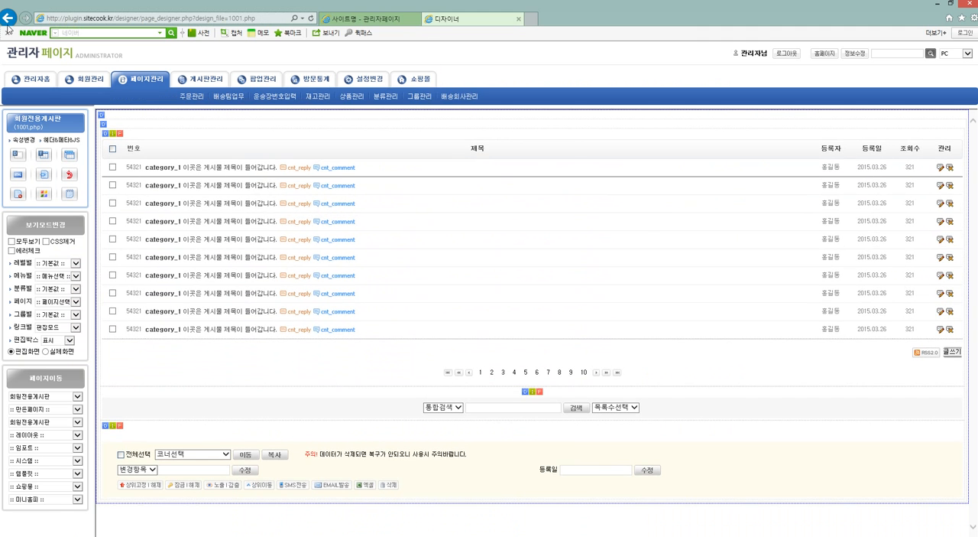
# Write and submit a new 회원전용게시판 post titled "제목입니다" with the content "내용입니다".
pyautogui.click(8, 19)
pyautogui.click(600, 237)
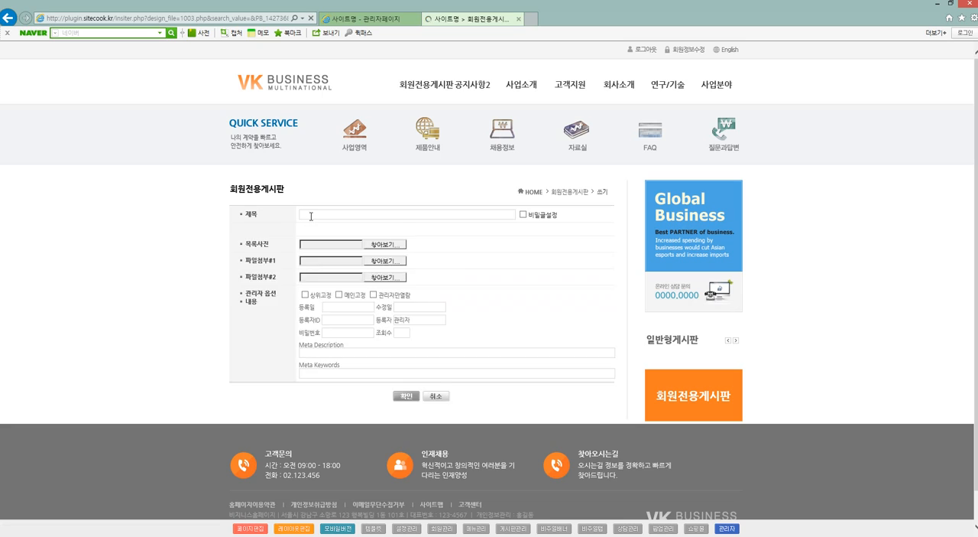
pyautogui.write('제목입니다')
pyautogui.click(366, 298)
pyautogui.write('내용입니다')
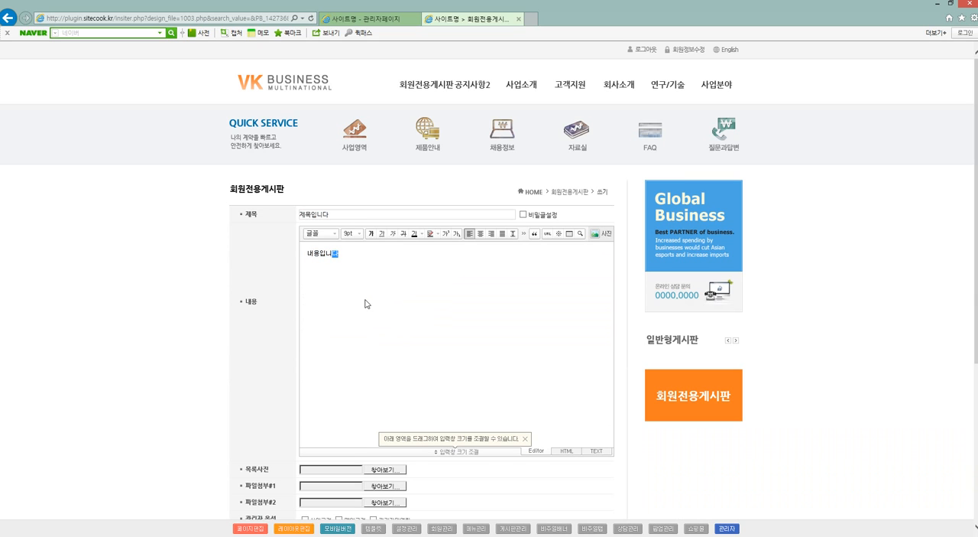
pyautogui.scroll(-4, 390, 321)
pyautogui.scroll(1, 412, 344)
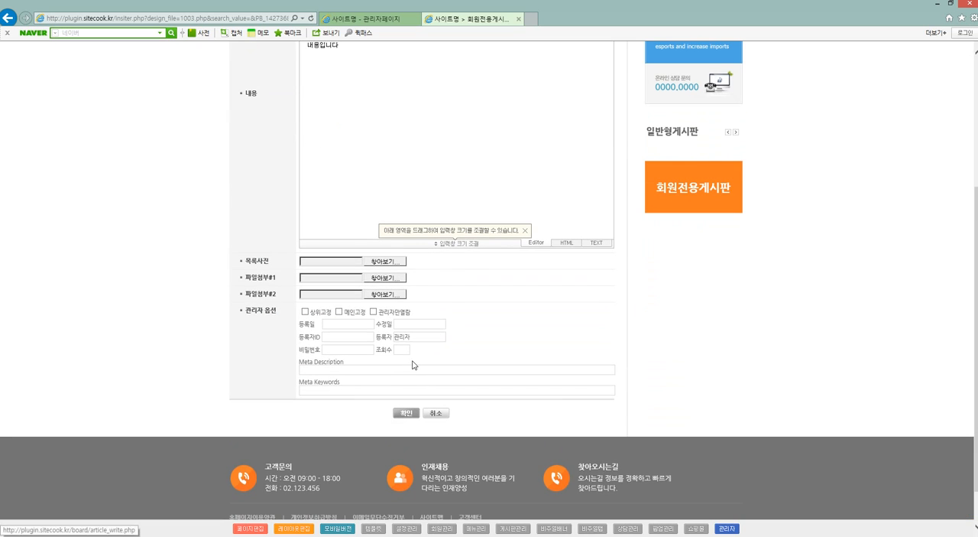
pyautogui.click(405, 415)
# Switch to Chrome and try twice to open the 제목입니다 post as a logged-out visitor, dismissing each alert.
pyautogui.click(108, 515)
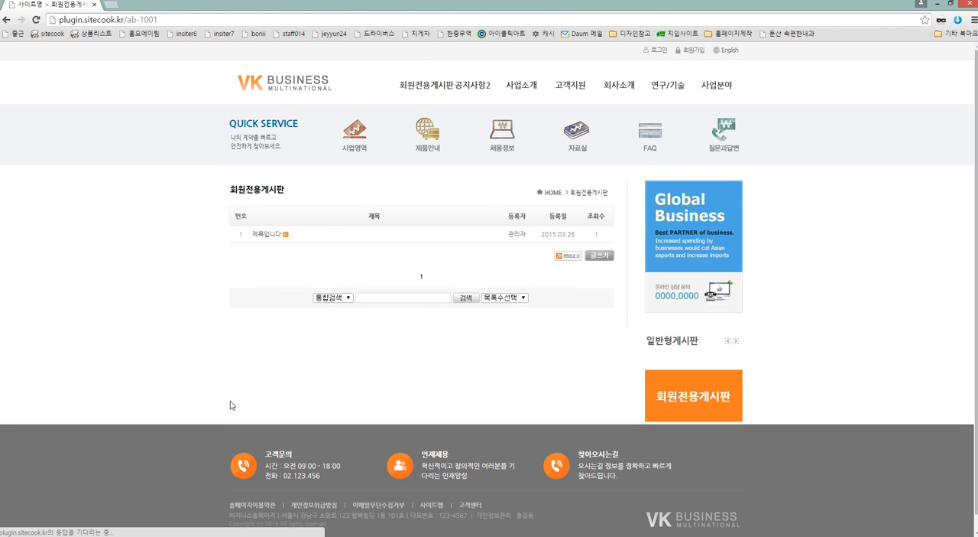
pyautogui.click(269, 234)
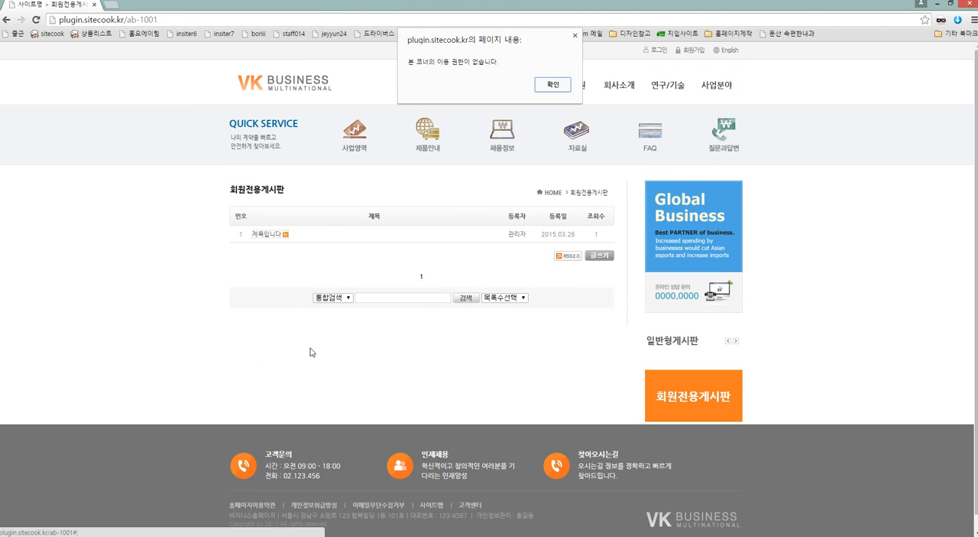
pyautogui.click(553, 85)
pyautogui.click(267, 235)
pyautogui.click(553, 86)
pyautogui.moveTo(554, 89)
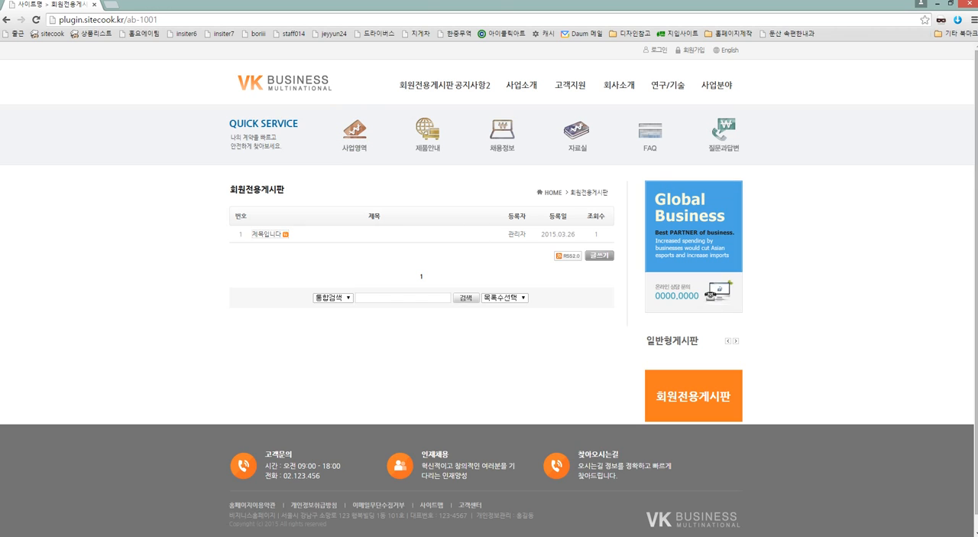
# In Internet Explorer, set the 에러문구 of 회원전용게시판's page properties to "회원전용 서비스입니다. 로그인 후에 이용해 주세요." and save.
pyautogui.hotkey('alt', 'Tab')
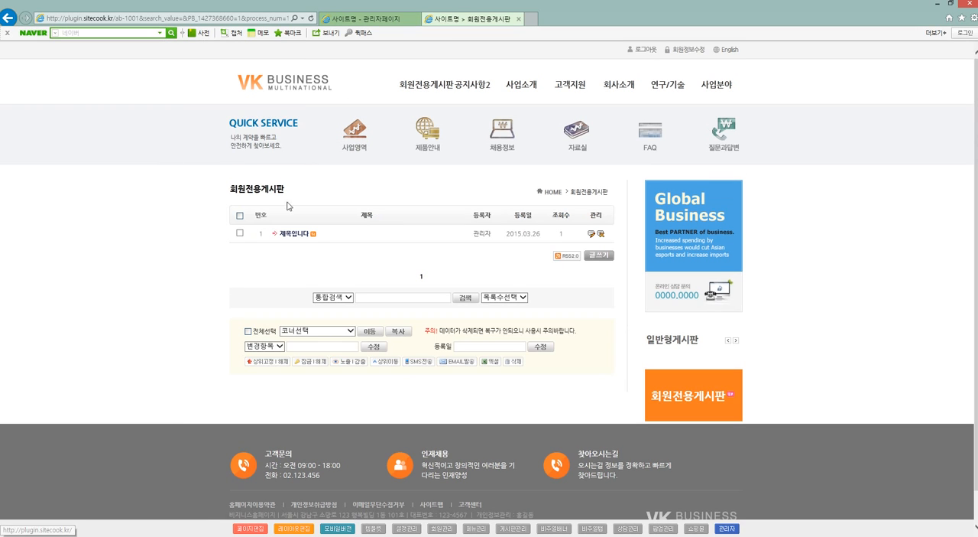
pyautogui.click(246, 528)
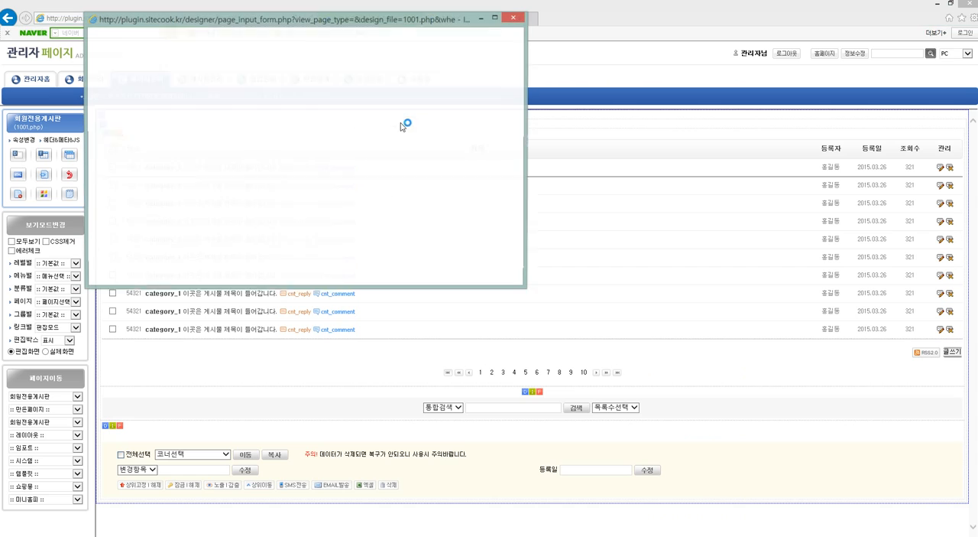
pyautogui.click(374, 155)
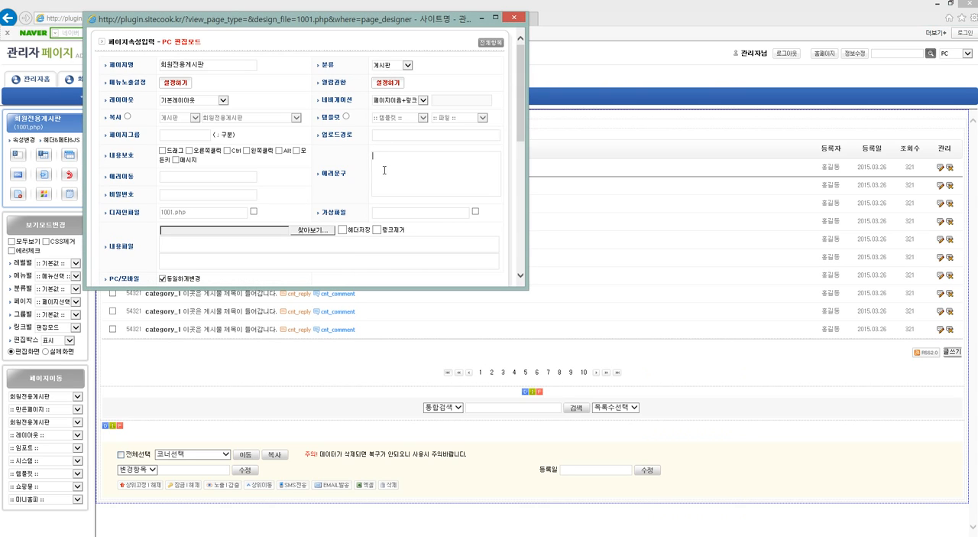
pyautogui.moveTo(326, 176); pyautogui.dragTo(358, 174)
pyautogui.click(429, 174)
pyautogui.write('ghl')
pyautogui.press('BackSpace')
pyautogui.press('BackSpace')
pyautogui.press('BackSpace')
pyautogui.write('회원전용 서비스입니다.로그인')
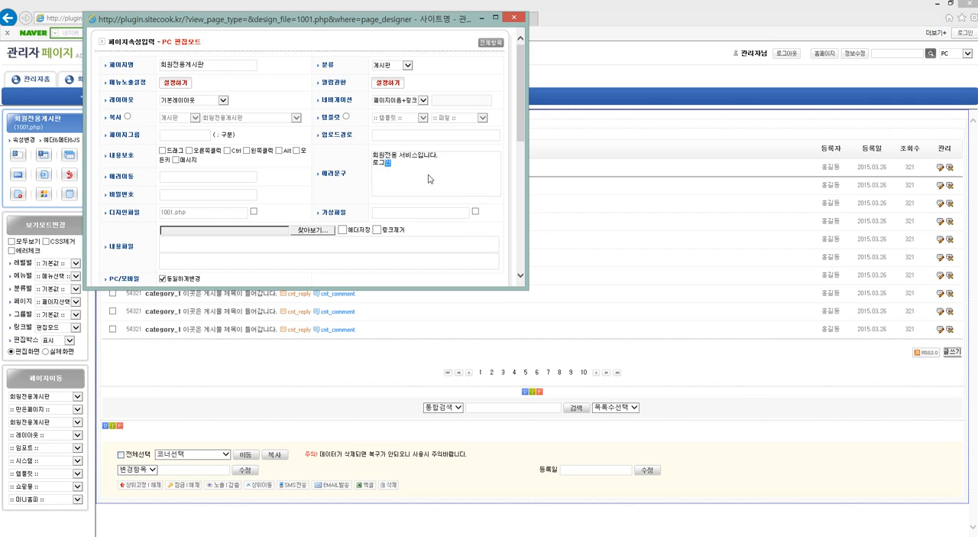
pyautogui.write(' 후에 이용해 주세요.')
pyautogui.scroll(-2, 455, 128)
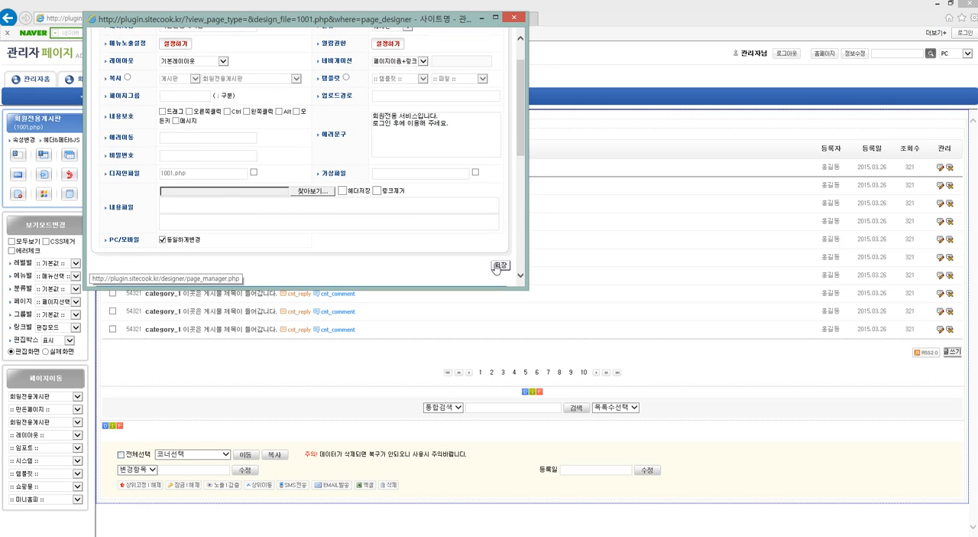
pyautogui.click(498, 264)
# Reload 회원전용게시판 in Chrome and retest opening the 제목입니다 post as a logged-out visitor.
pyautogui.press('super')
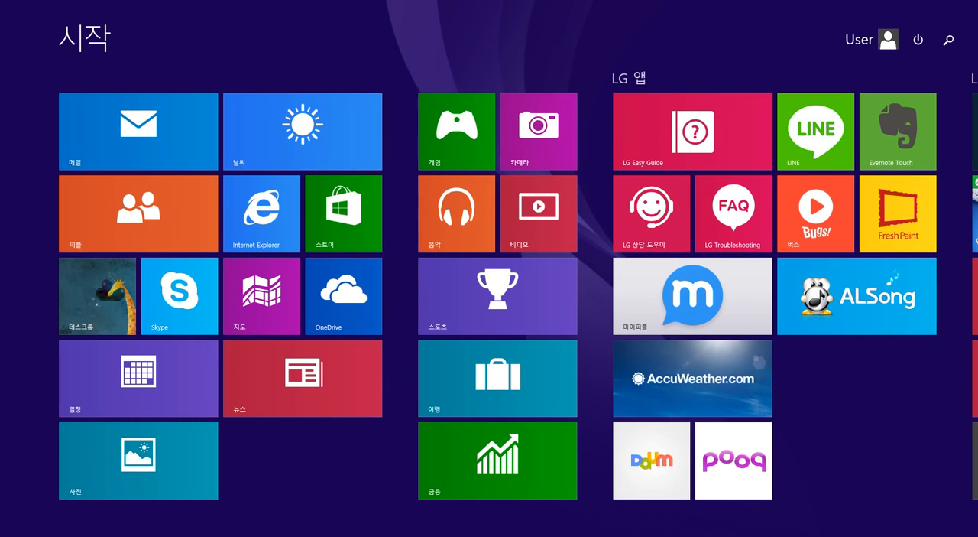
pyautogui.click(3, 4)
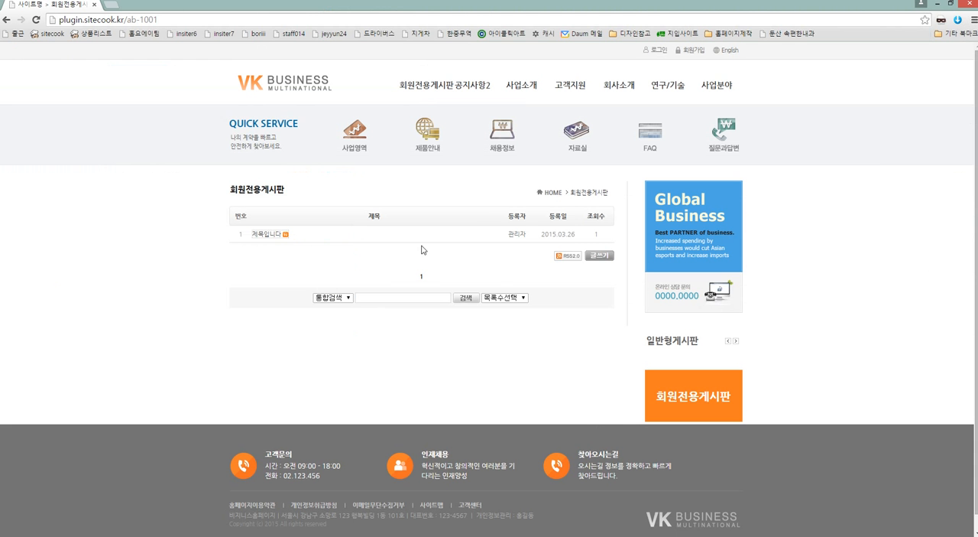
pyautogui.click(37, 19)
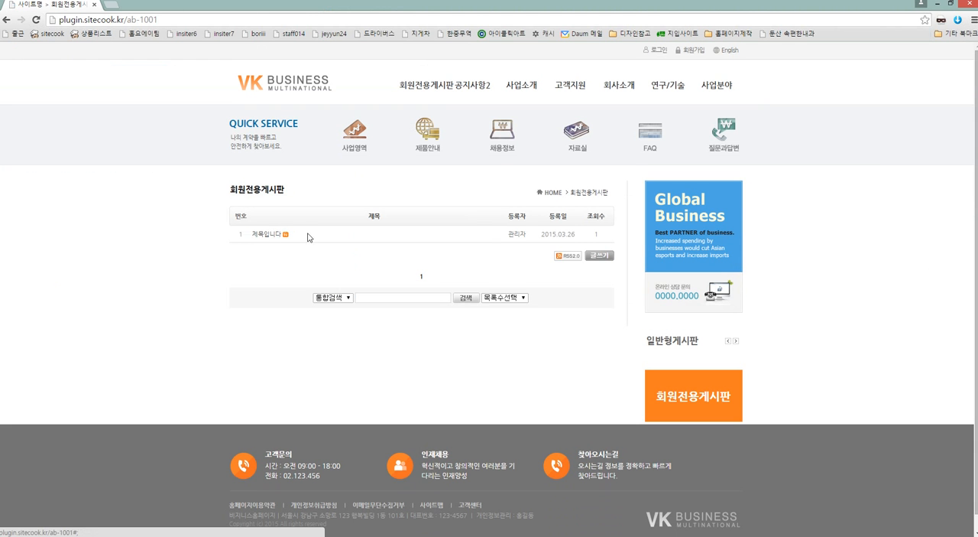
pyautogui.click(269, 238)
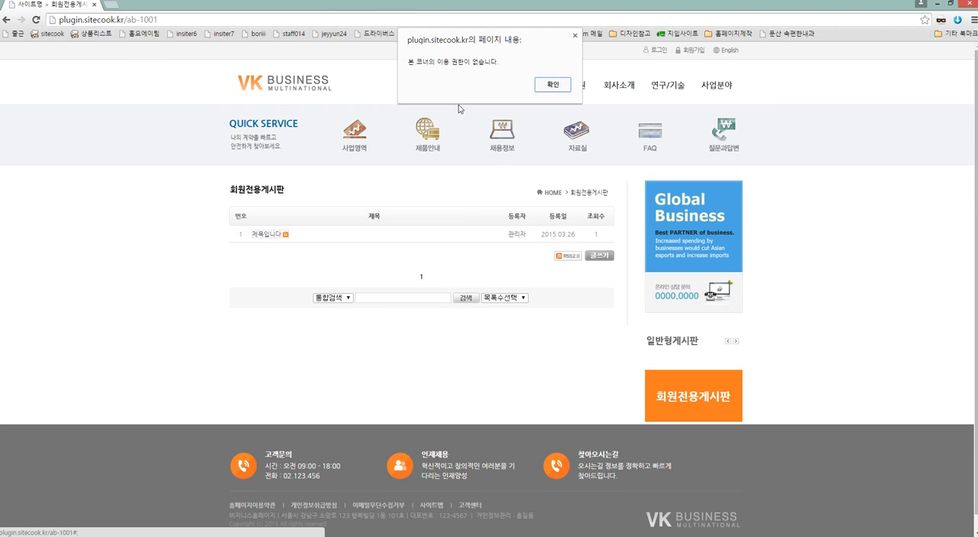
pyautogui.click(553, 85)
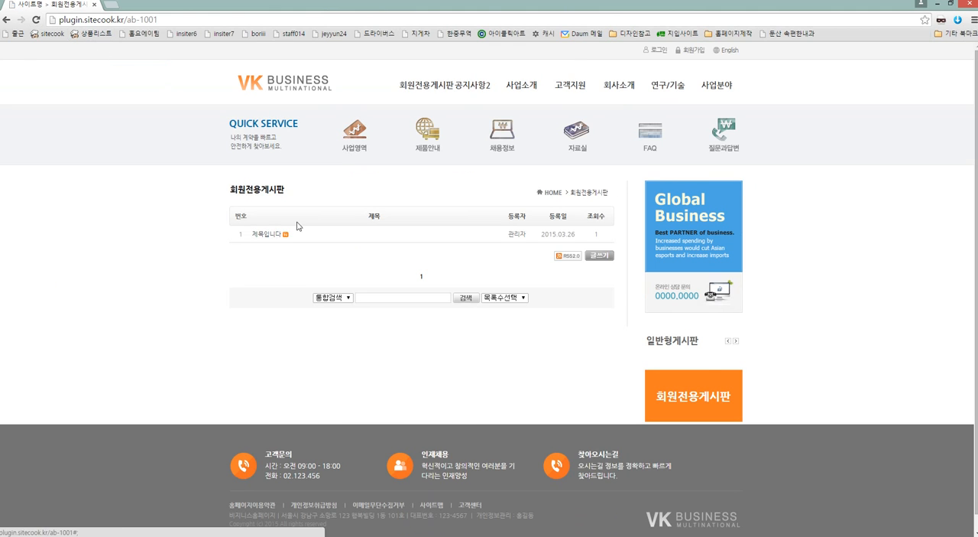
pyautogui.click(268, 238)
pyautogui.click(552, 82)
# Return to the board in Internet Explorer, open the 제목입니다 post, and load its 보기 page in the page editor.
pyautogui.click(170, 534)
pyautogui.click(11, 19)
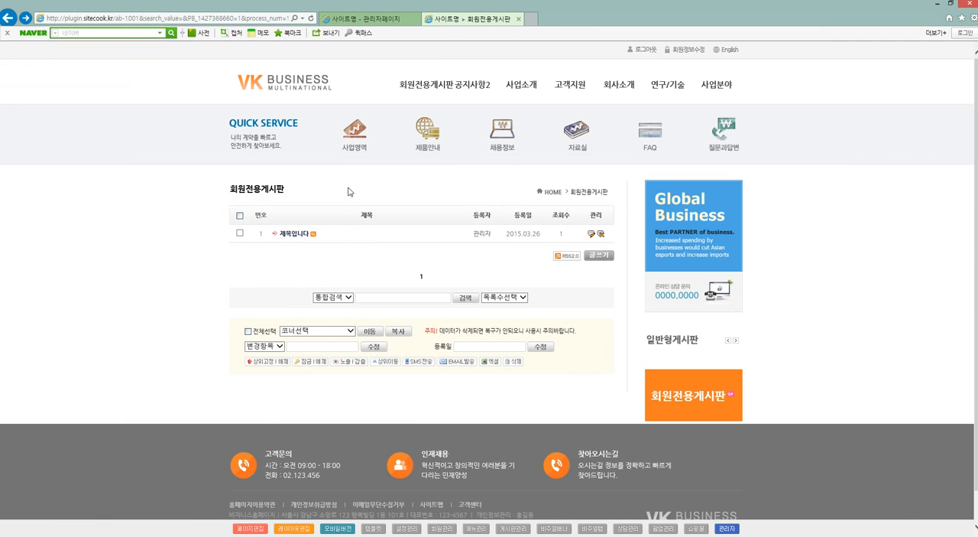
pyautogui.click(298, 236)
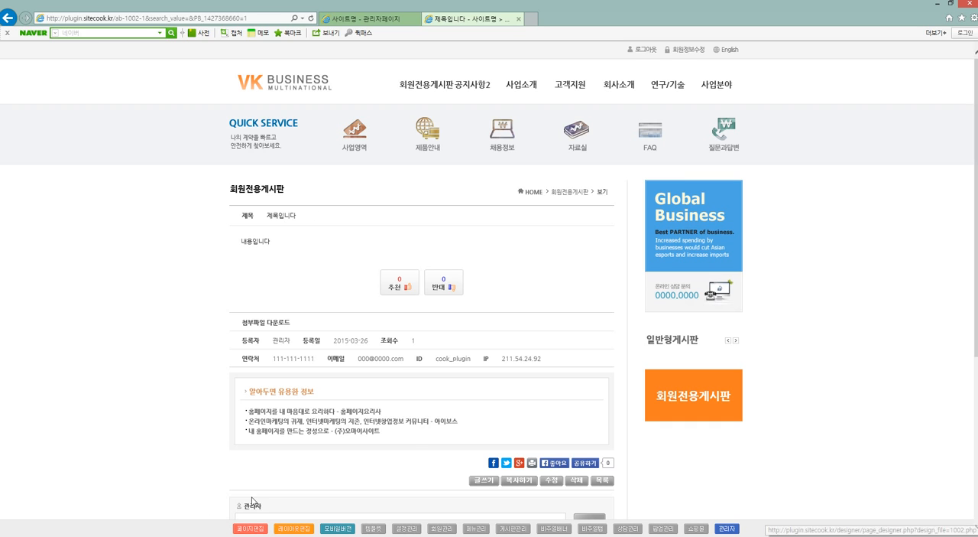
pyautogui.click(244, 527)
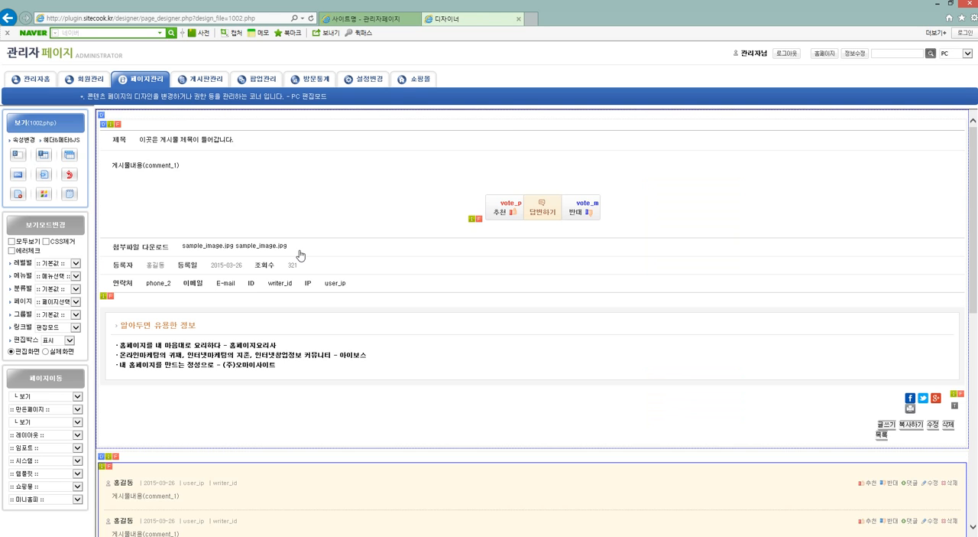
# Set the 에러문구 of the 보기 page (1002.php) to "회원전용 서비스입니다. 로그인 후에 이용해 주세요." and save.
pyautogui.click(334, 240)
pyautogui.click(391, 160)
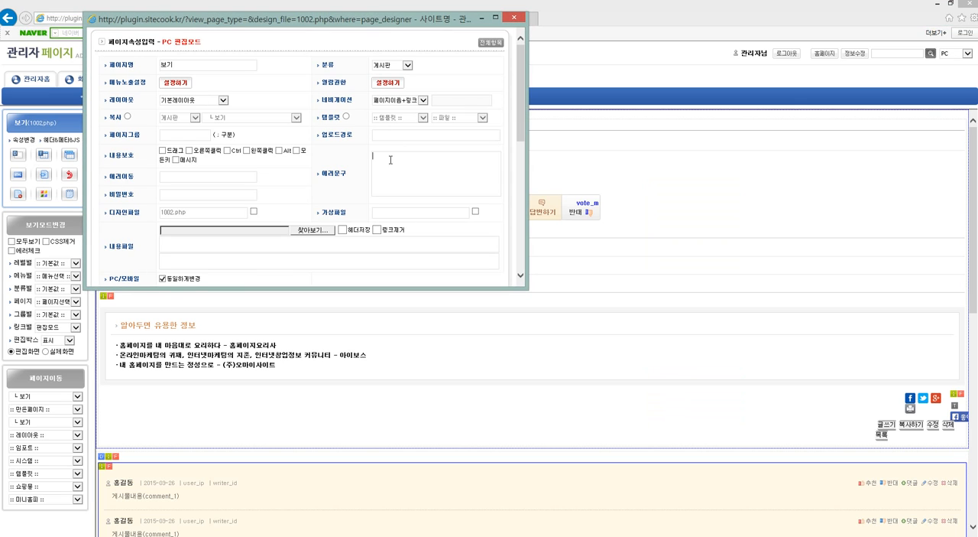
pyautogui.press('BackSpace')
pyautogui.write('회원전ㅇ')
pyautogui.write(' 서비스입니다.')
pyautogui.write('로그인 후에 이용해')
pyautogui.write(' 주세요')
pyautogui.scroll(-1, 395, 160)
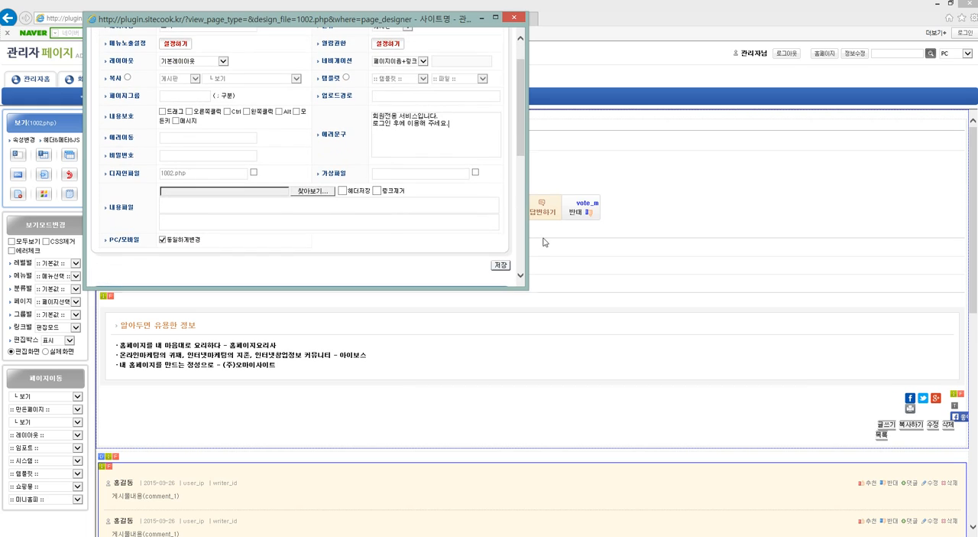
pyautogui.click(506, 268)
# Test the post's custom access alert in Chrome as a logged-out visitor, and switch back to Internet Explorer.
pyautogui.click(92, 535)
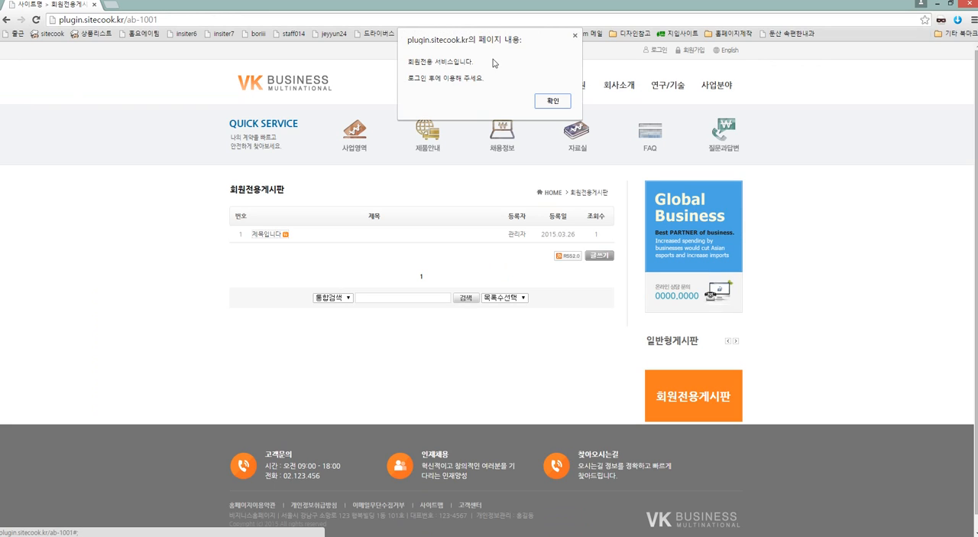
pyautogui.click(561, 106)
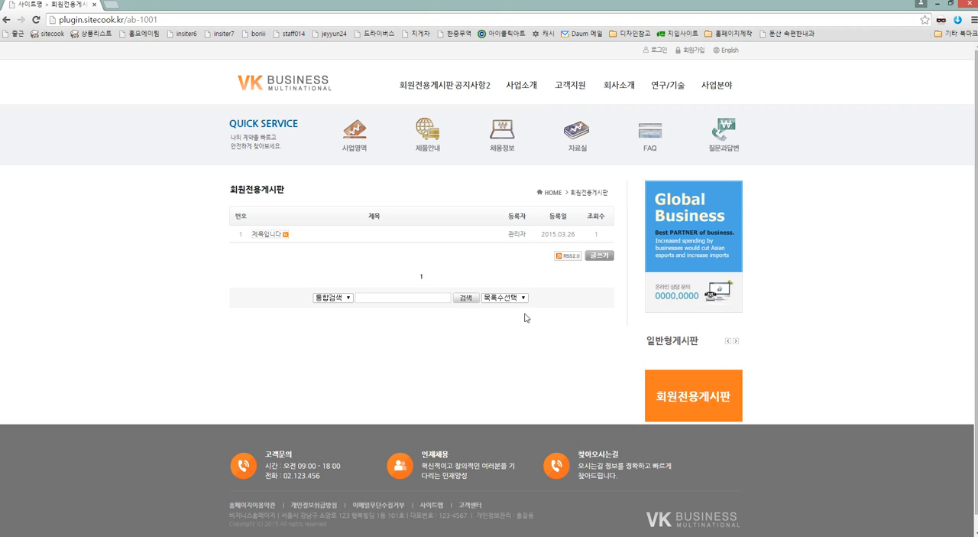
pyautogui.click(128, 535)
# Reopen the 보기 page's properties and enter ab-login as its 에러이동 address.
pyautogui.click(24, 142)
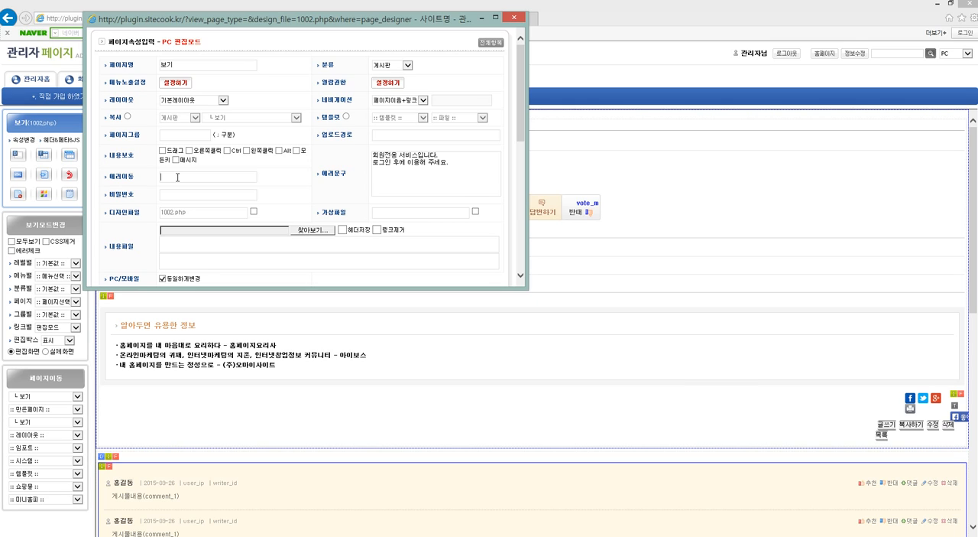
pyautogui.write('ㅂ')
pyautogui.press('BackSpace')
pyautogui.write('ab-lo')
pyautogui.press('BackSpace')
pyautogui.write('gin')
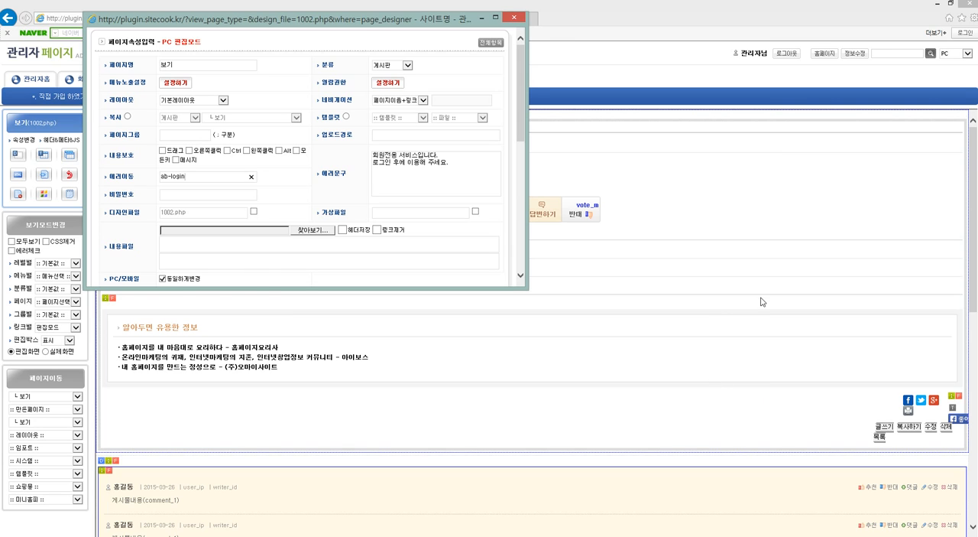
# In Chrome, open the 로그인 and 회원가입 pages and examine the part of each address after the domain.
pyautogui.click(535, 208)
pyautogui.click(200, 536)
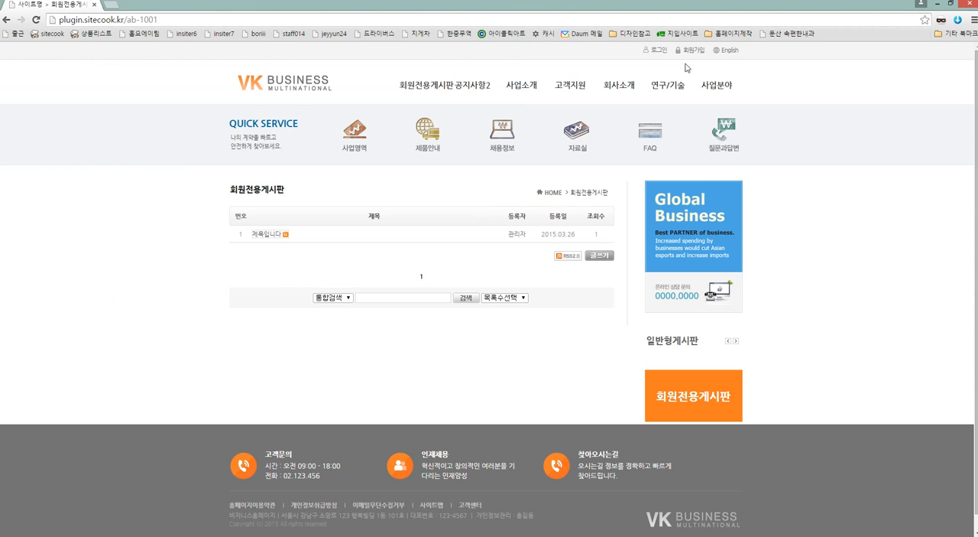
pyautogui.click(659, 50)
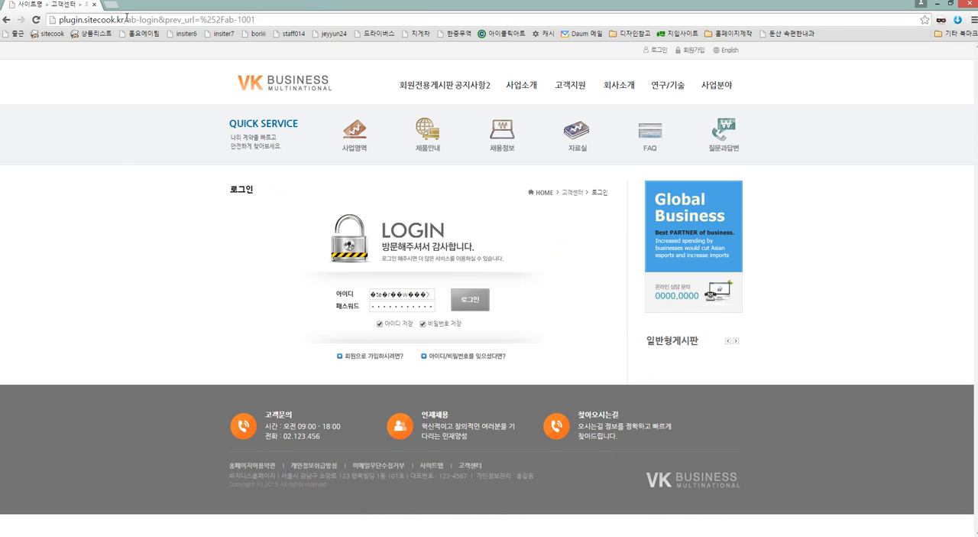
pyautogui.moveTo(127, 19); pyautogui.dragTo(453, 8)
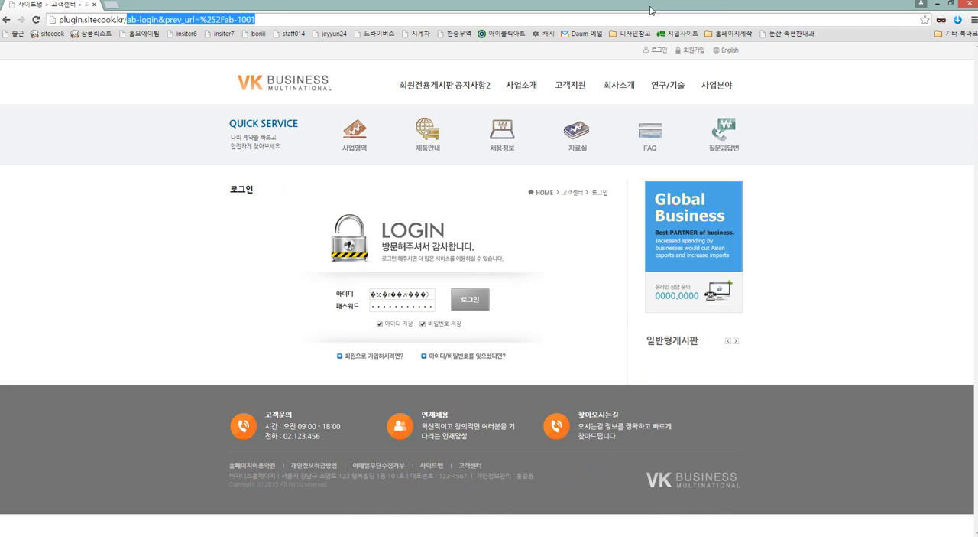
pyautogui.click(699, 57)
pyautogui.click(693, 50)
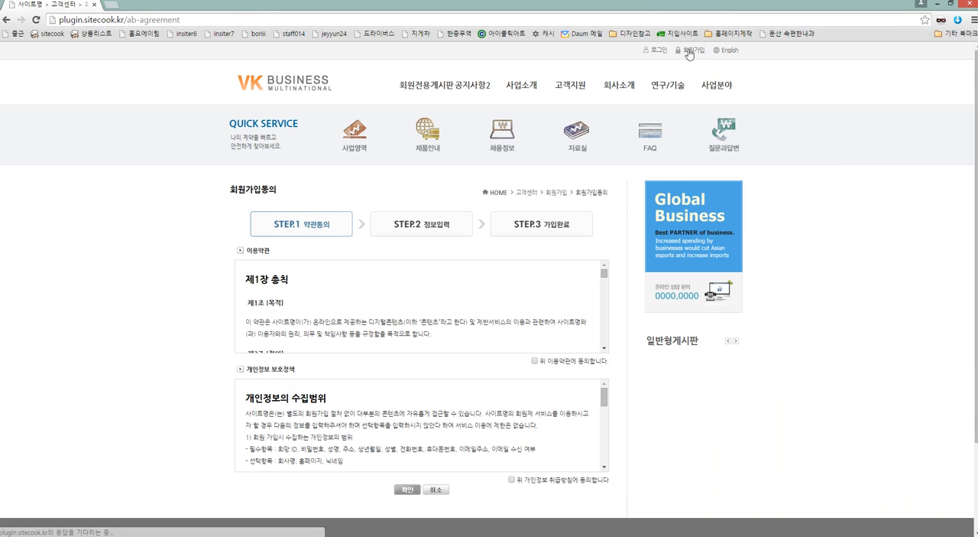
pyautogui.click(127, 19)
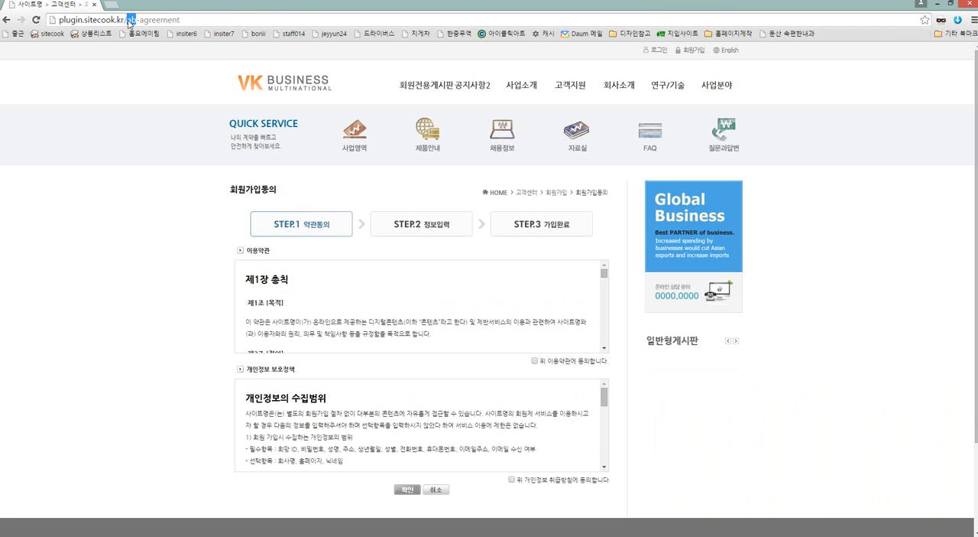
pyautogui.moveTo(127, 19); pyautogui.dragTo(306, 5)
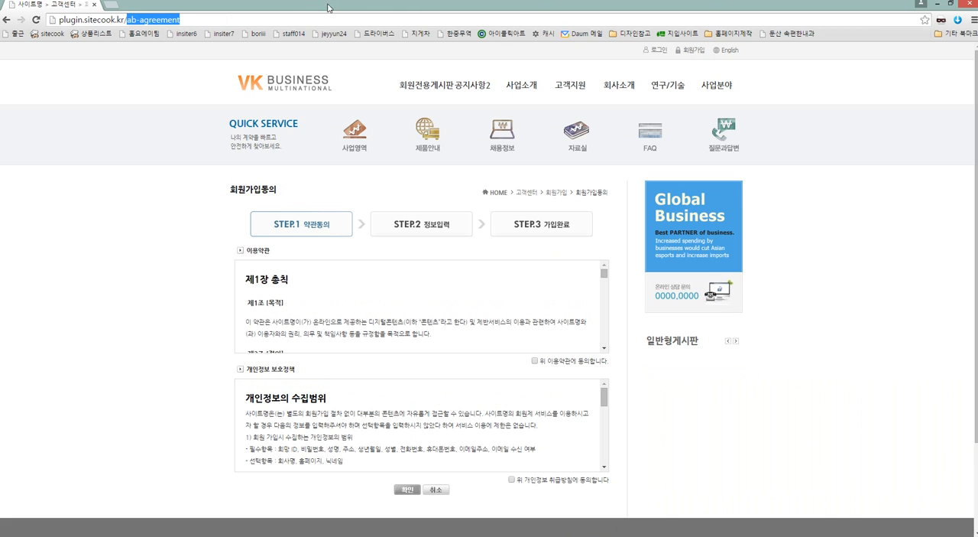
# Return to Internet Explorer and save the 보기 page's properties.
pyautogui.click(155, 536)
pyautogui.click(233, 535)
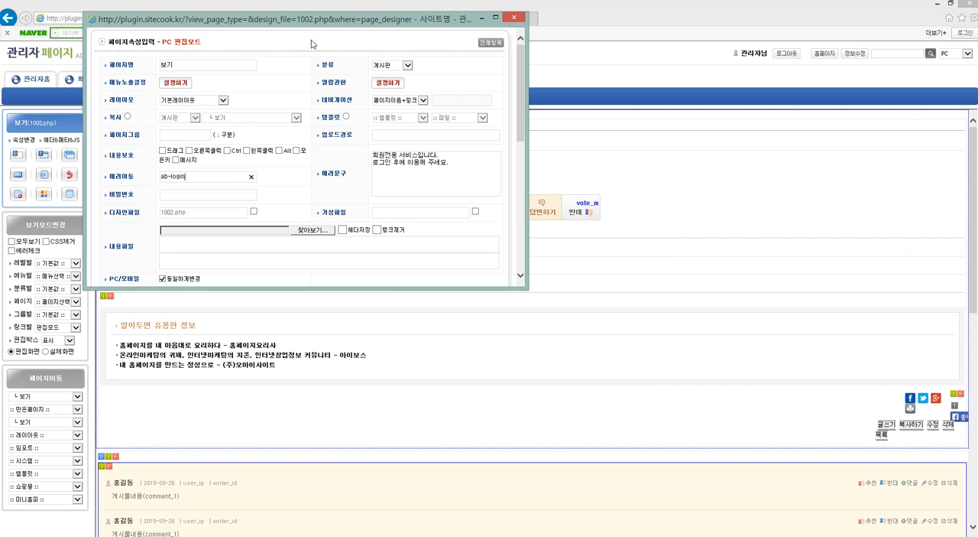
pyautogui.scroll(-3, 472, 201)
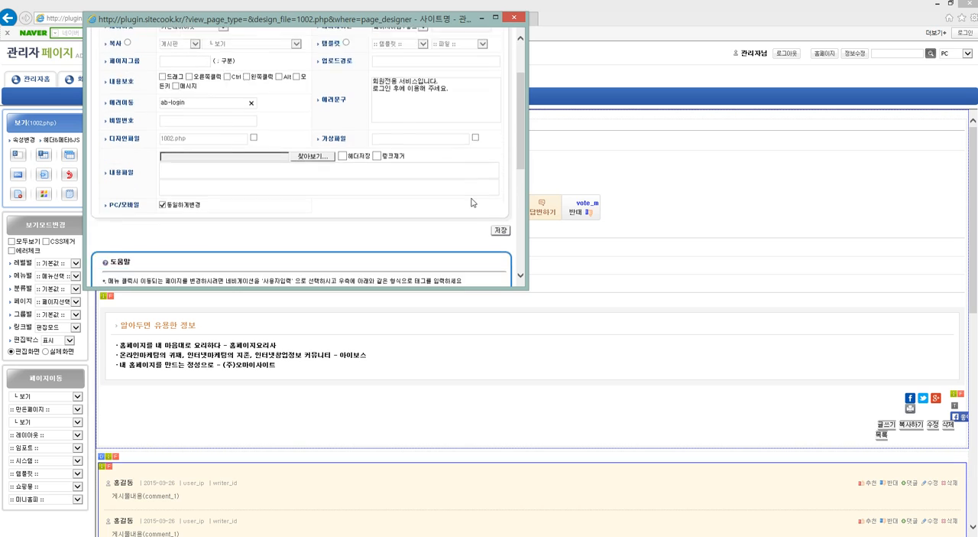
pyautogui.click(501, 188)
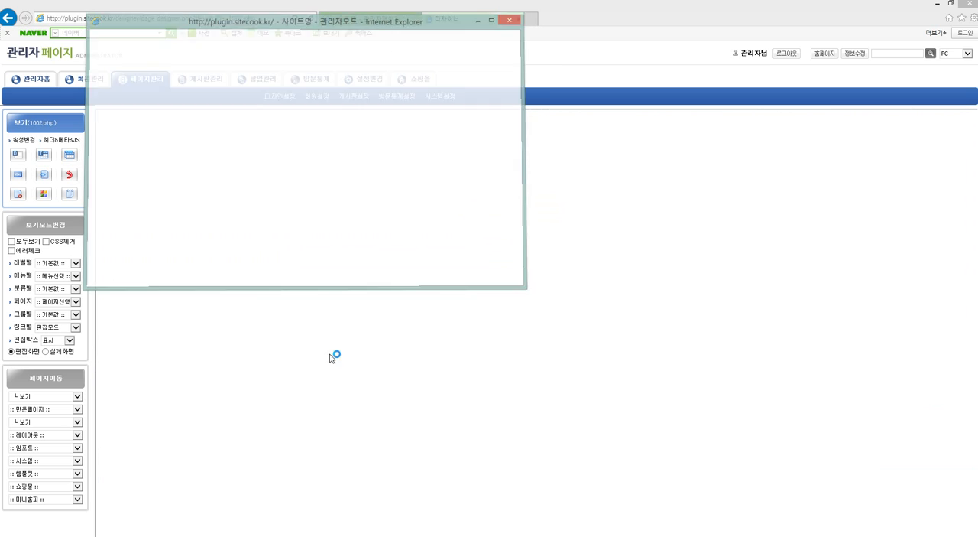
# Open the 제목입니다 post from 회원전용게시판 in Chrome, accept the alert, and select the ID field on the login page.
pyautogui.hotkey('alt', 'Tab')
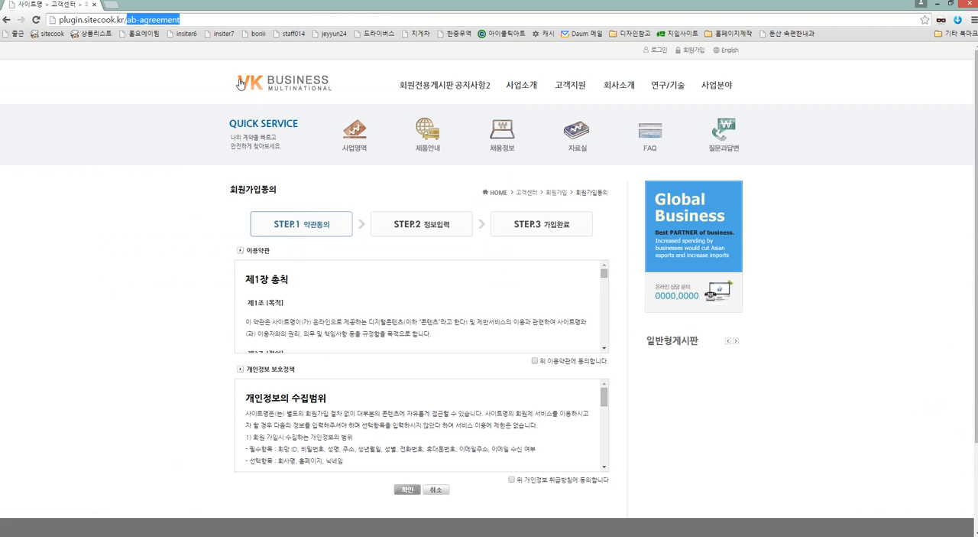
pyautogui.click(409, 84)
pyautogui.click(262, 235)
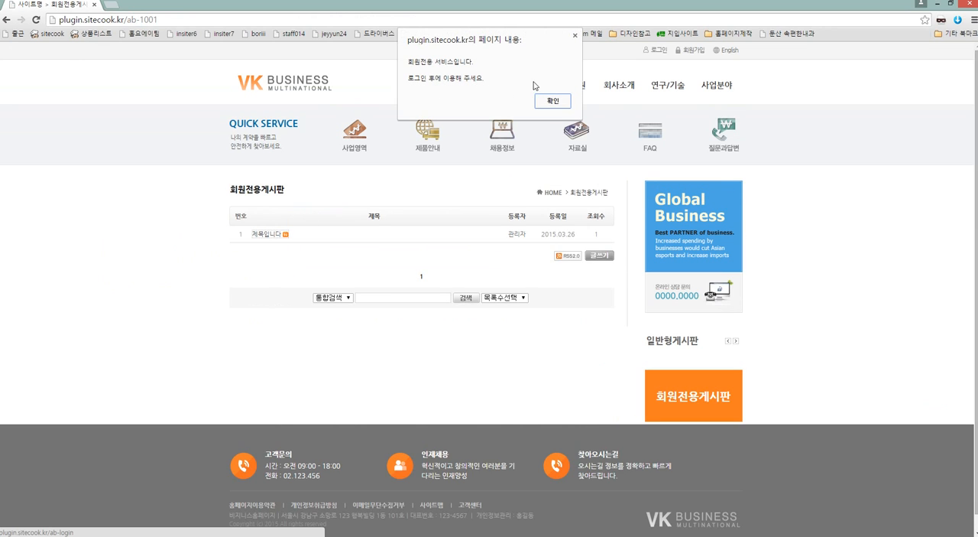
pyautogui.click(559, 103)
pyautogui.click(410, 300)
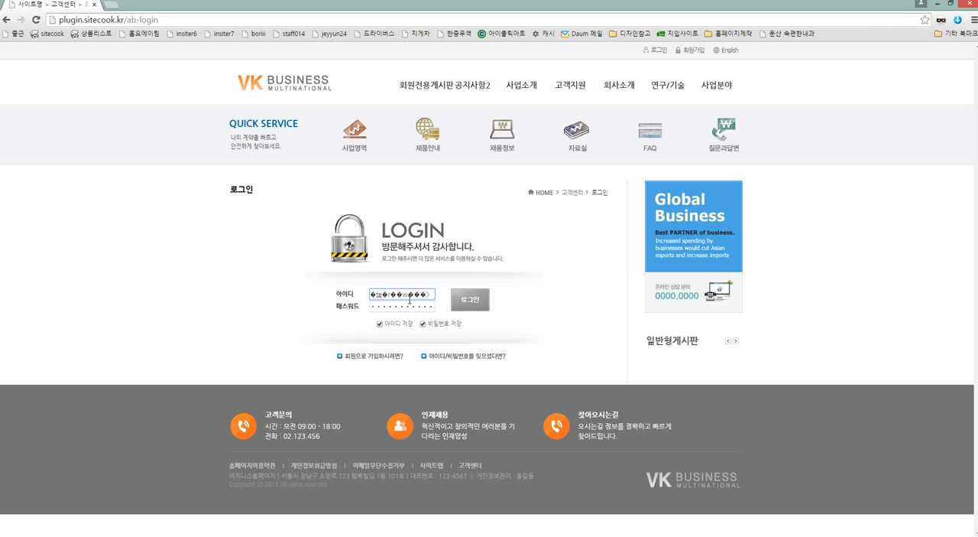